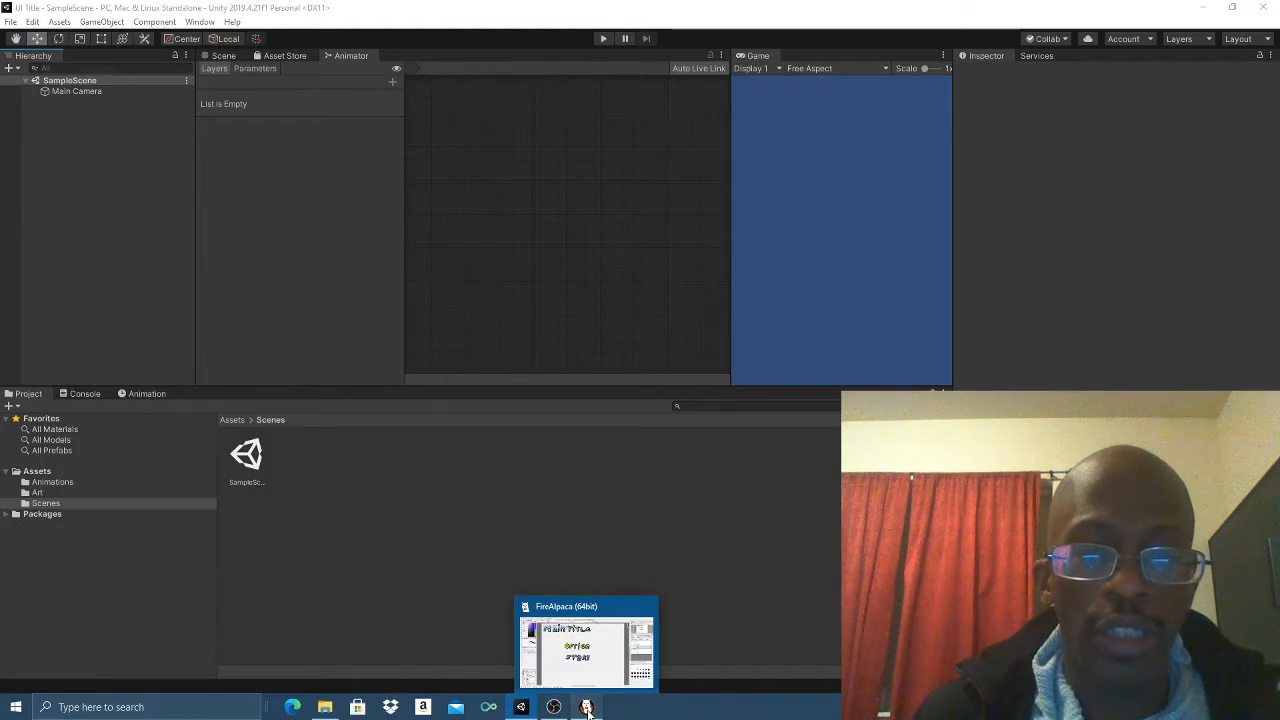
- Switch to FireAlpaca and look over the artwork in Different titles.png and start now.png
left_click(587, 707)
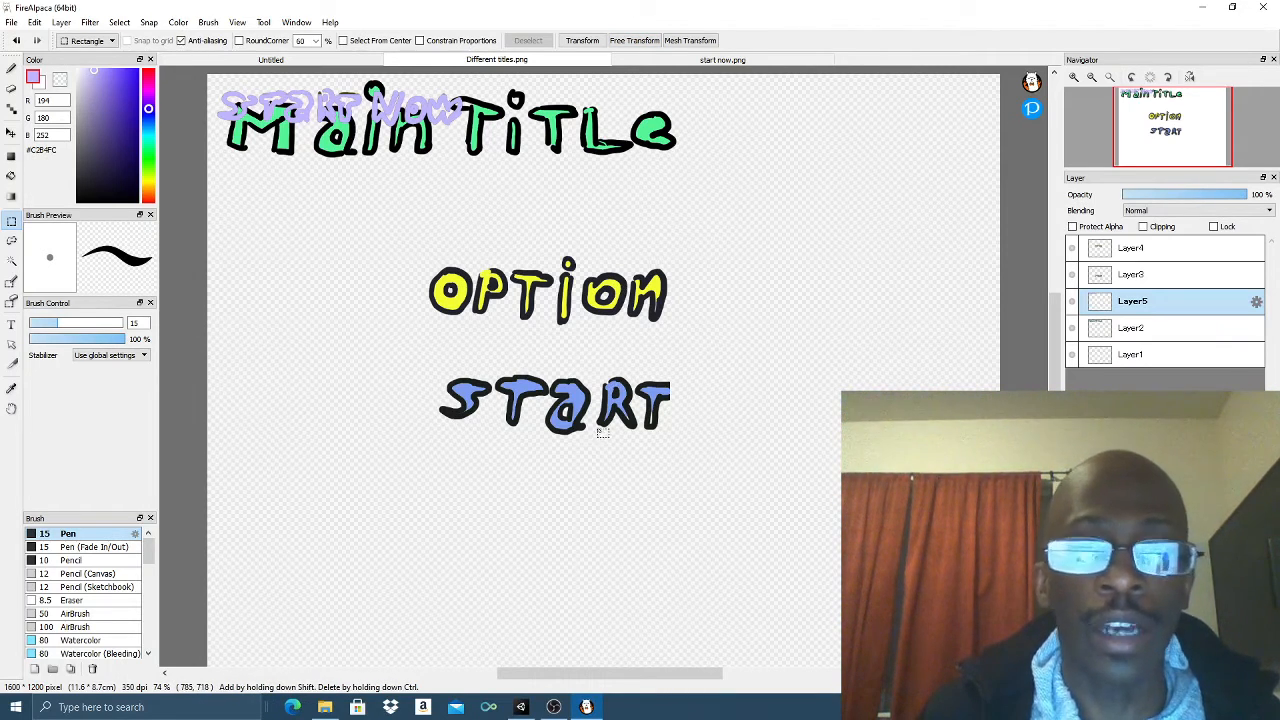
left_click(722, 59)
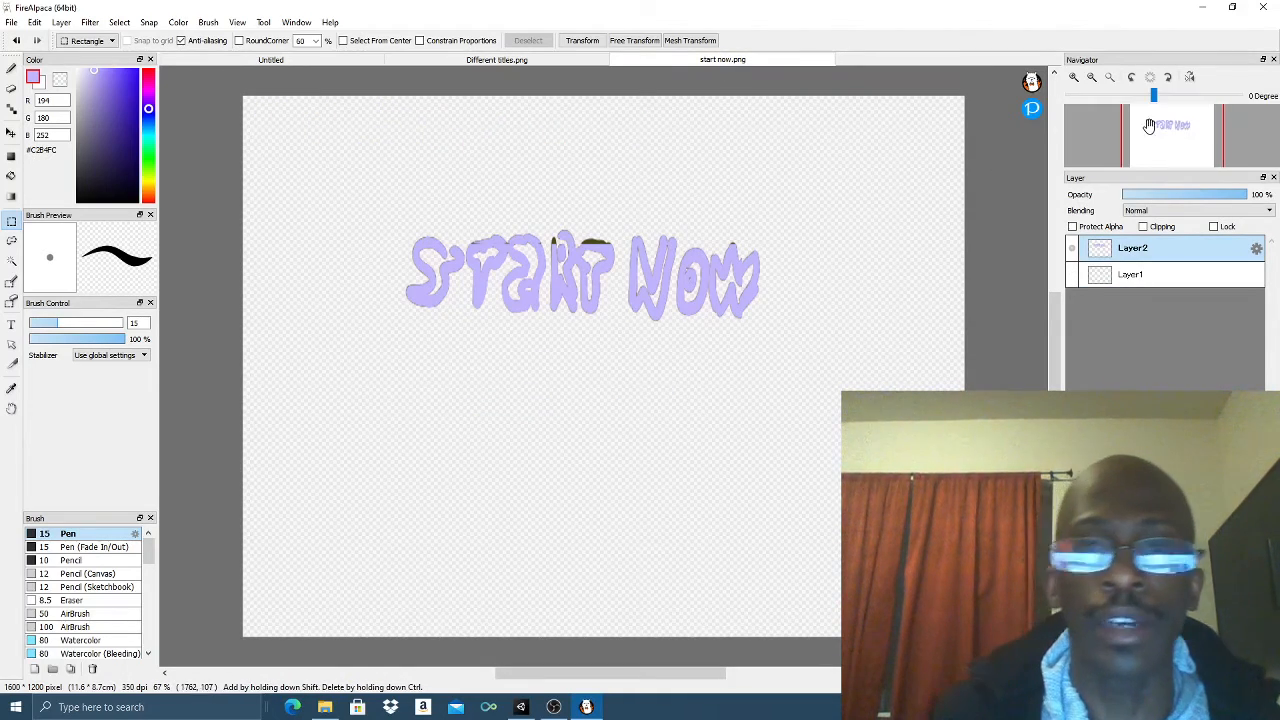
left_click(1202, 7)
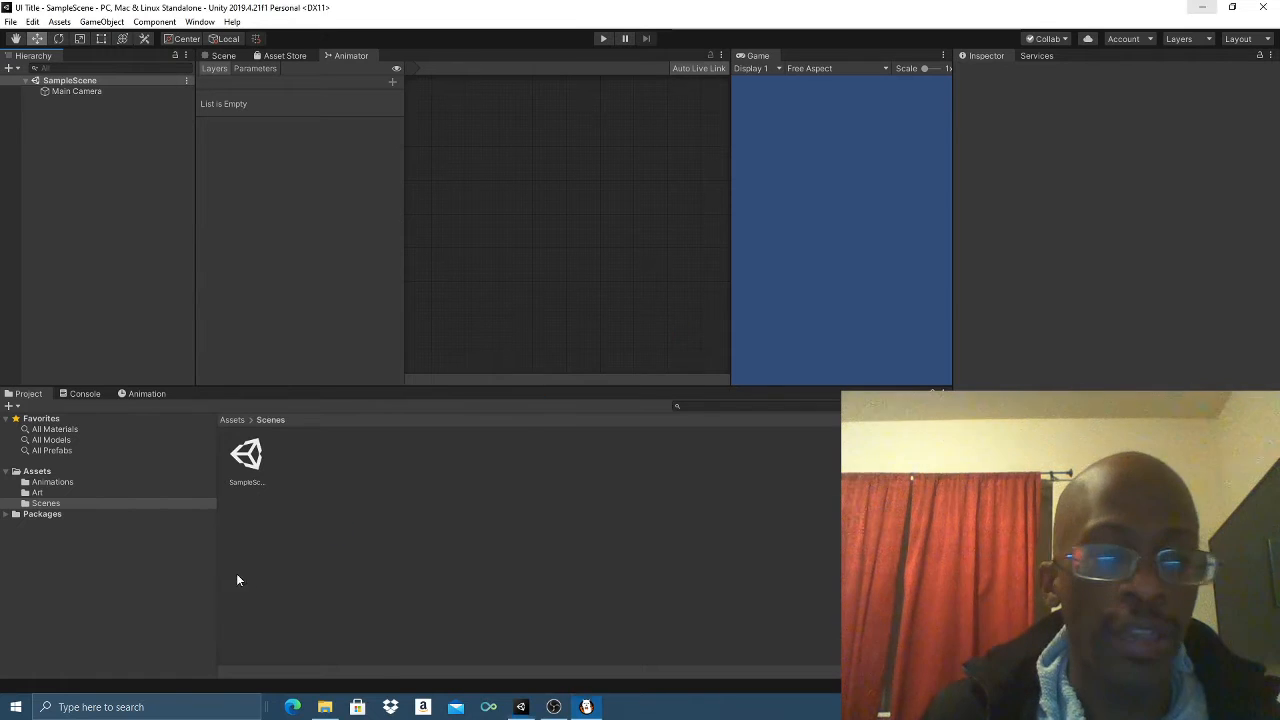
- Open the FireAlpaca20 folder on New Volume (F:) in File Explorer and move its window clear of Unity's Project assets
left_click(330, 707)
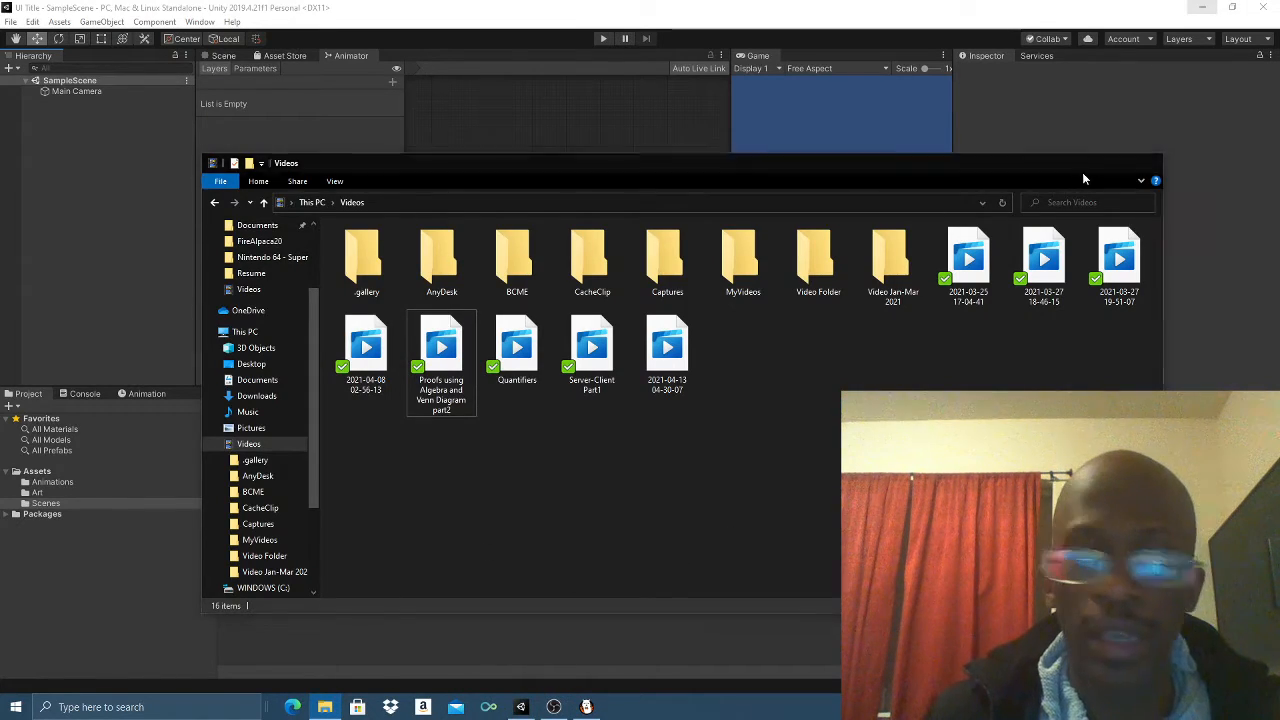
left_click(1084, 166)
left_click(330, 707)
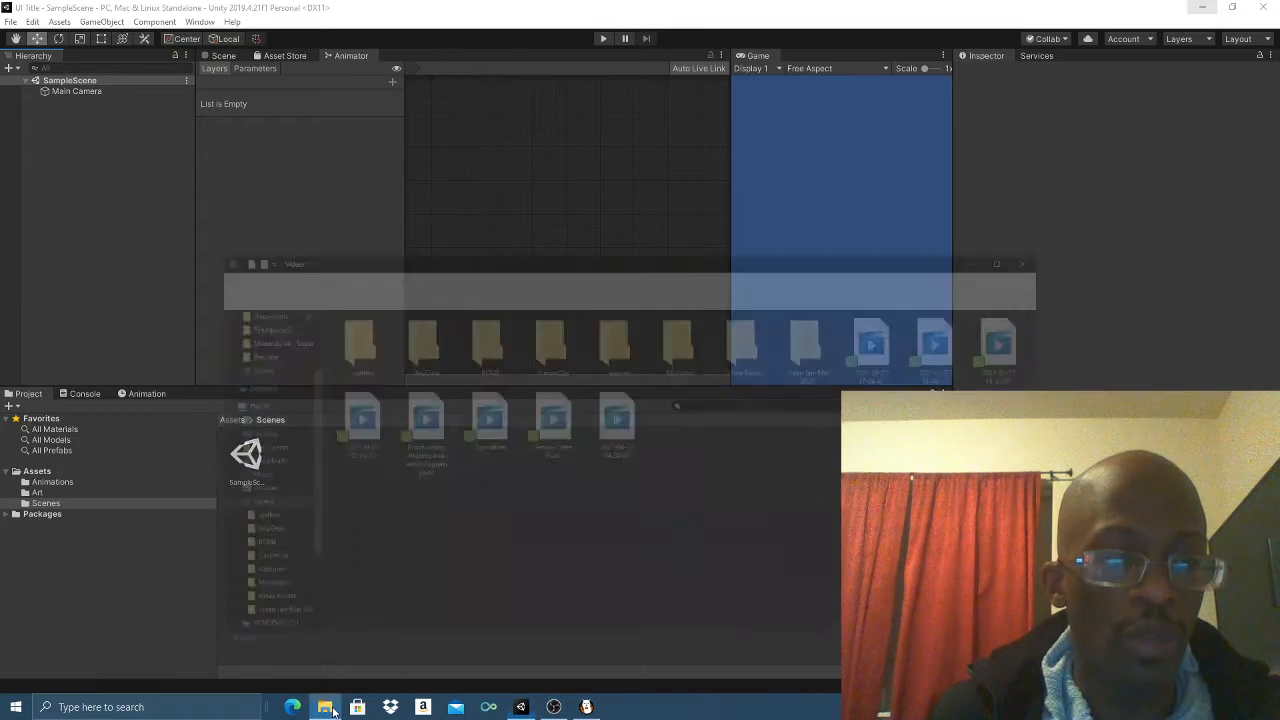
scroll(261, 478, "down", 1)
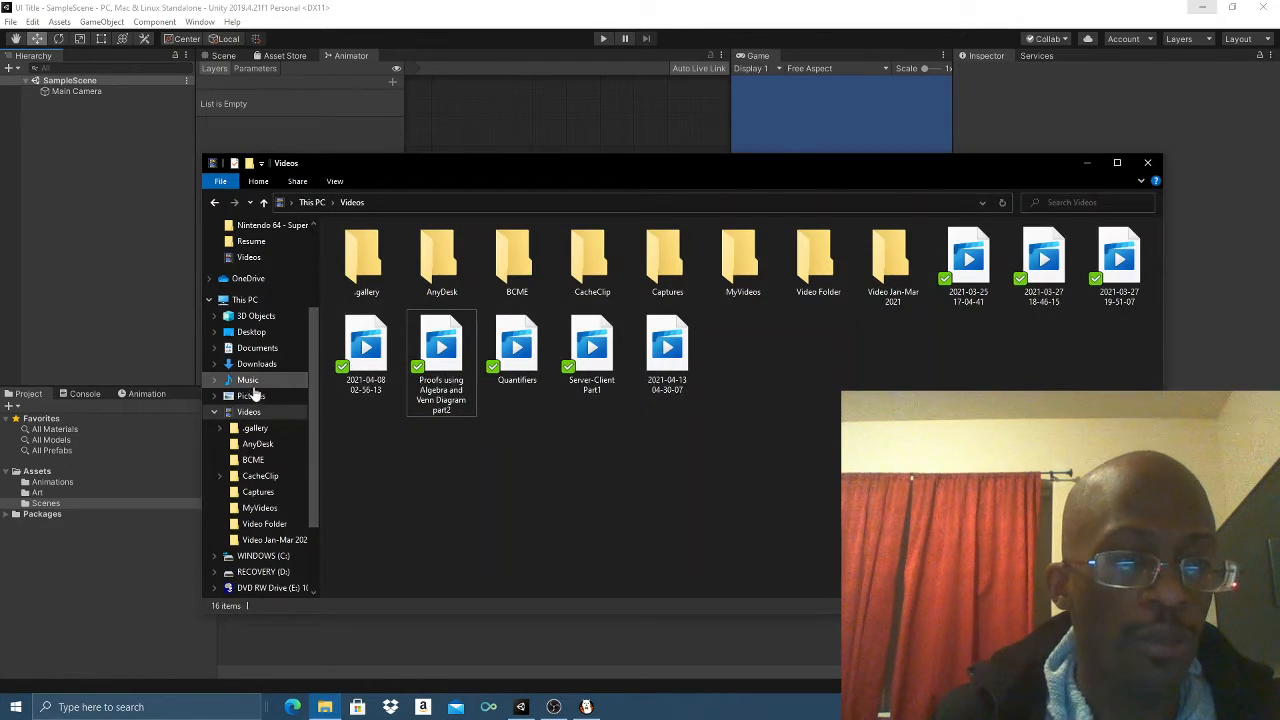
left_click(251, 397)
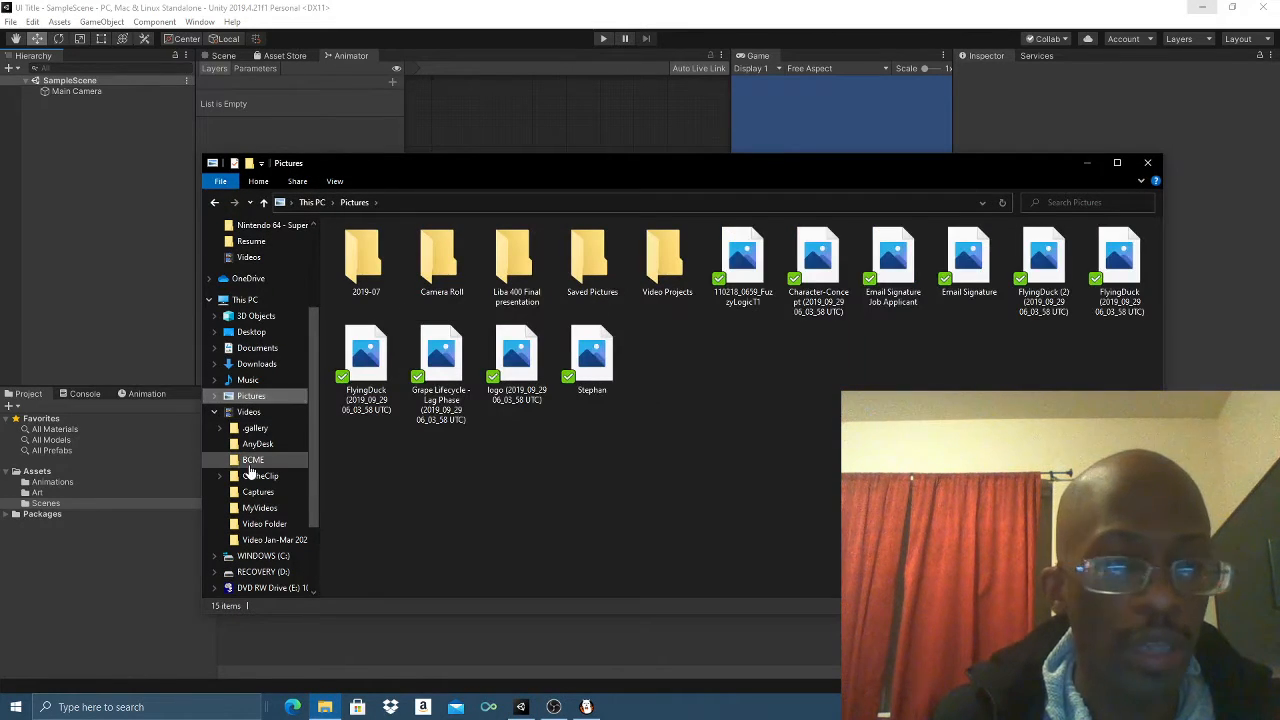
scroll(259, 458, "down", 1)
scroll(259, 458, "down", 2)
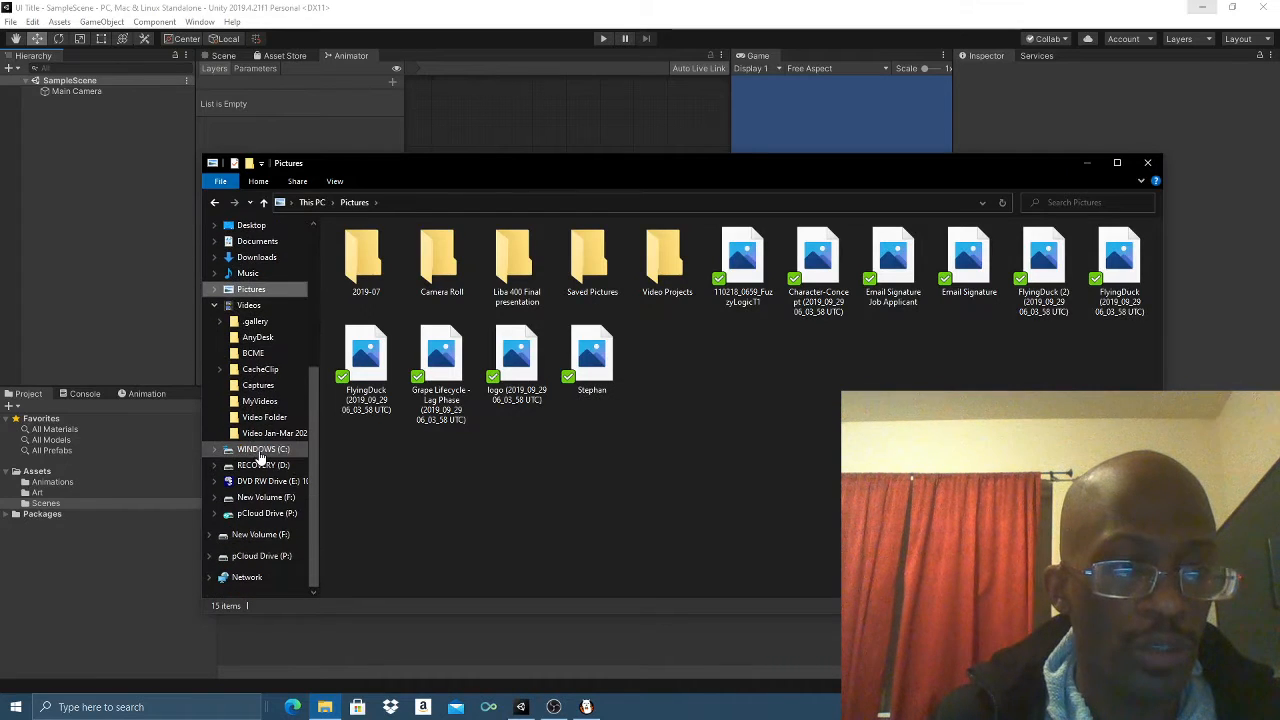
scroll(260, 456, "down", 1)
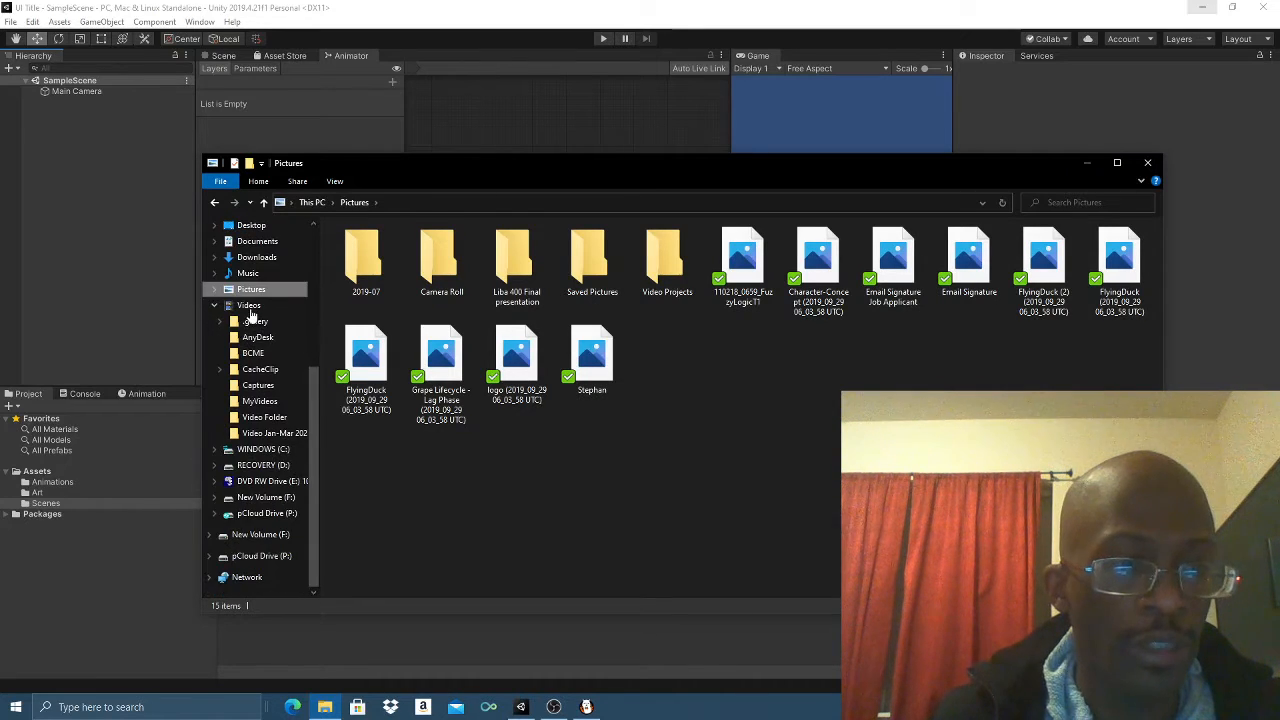
left_click(256, 534)
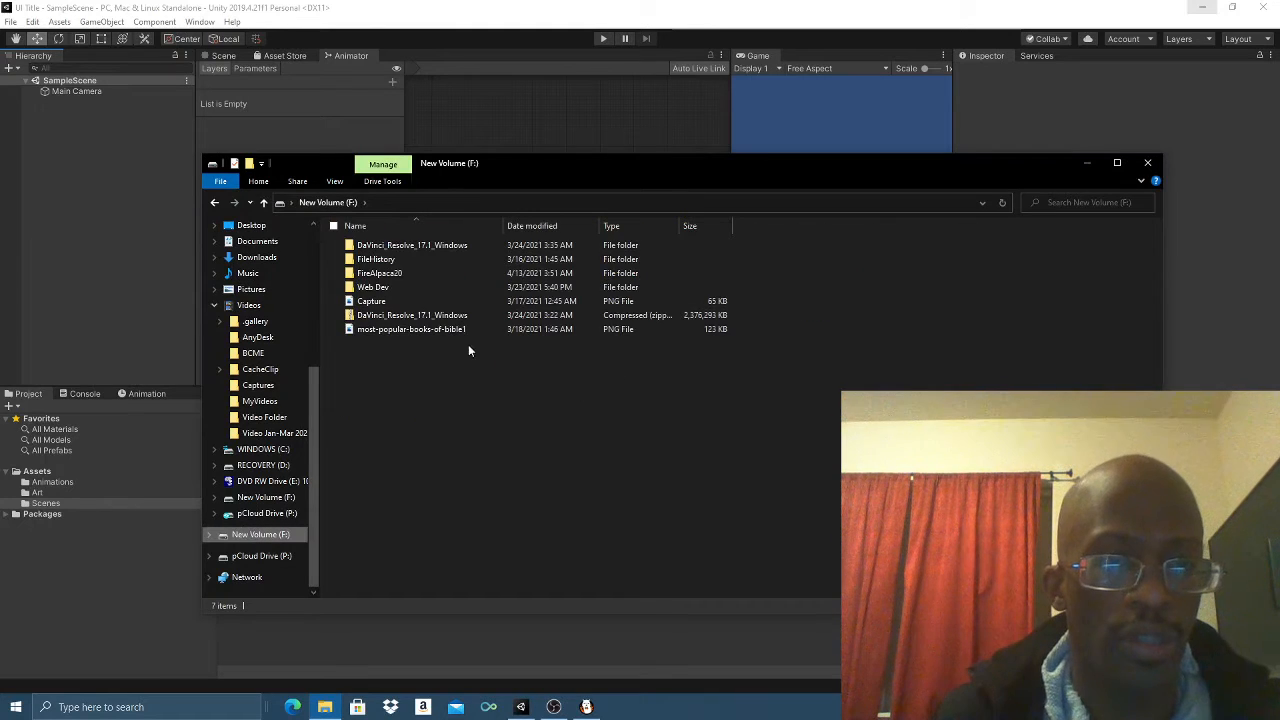
double_click(379, 273)
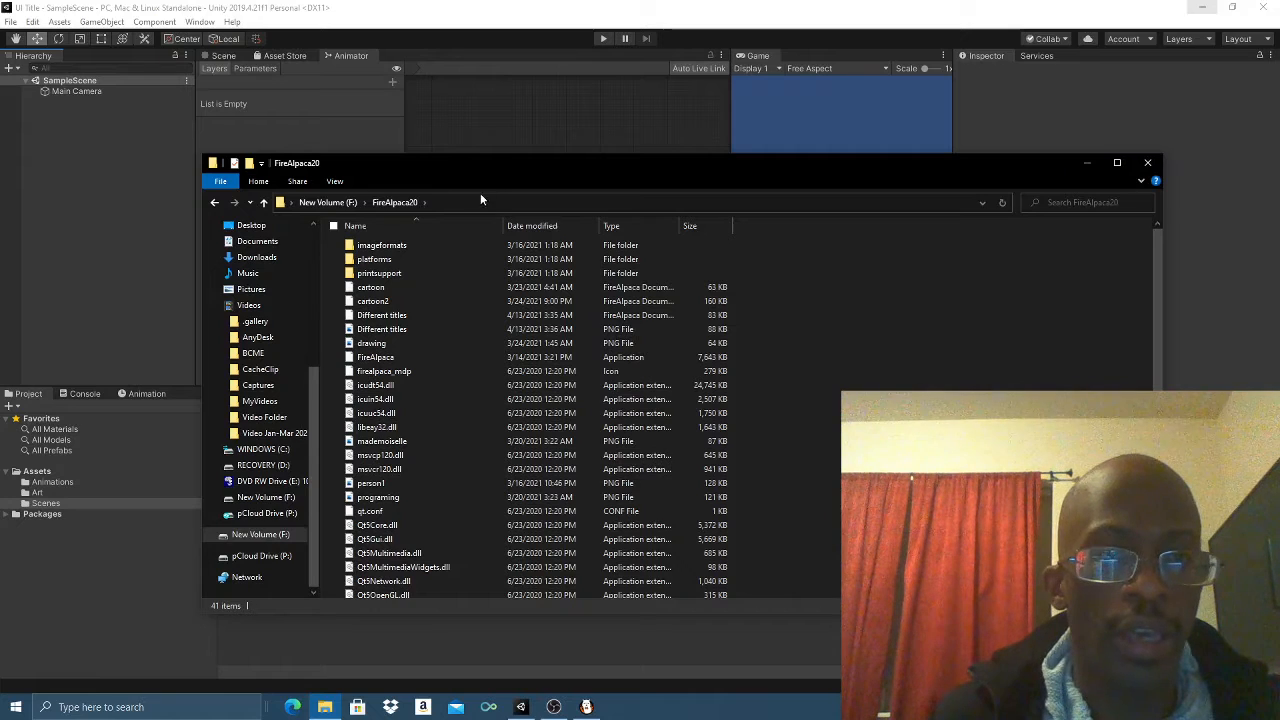
left_click_drag(553, 168, 813, 108)
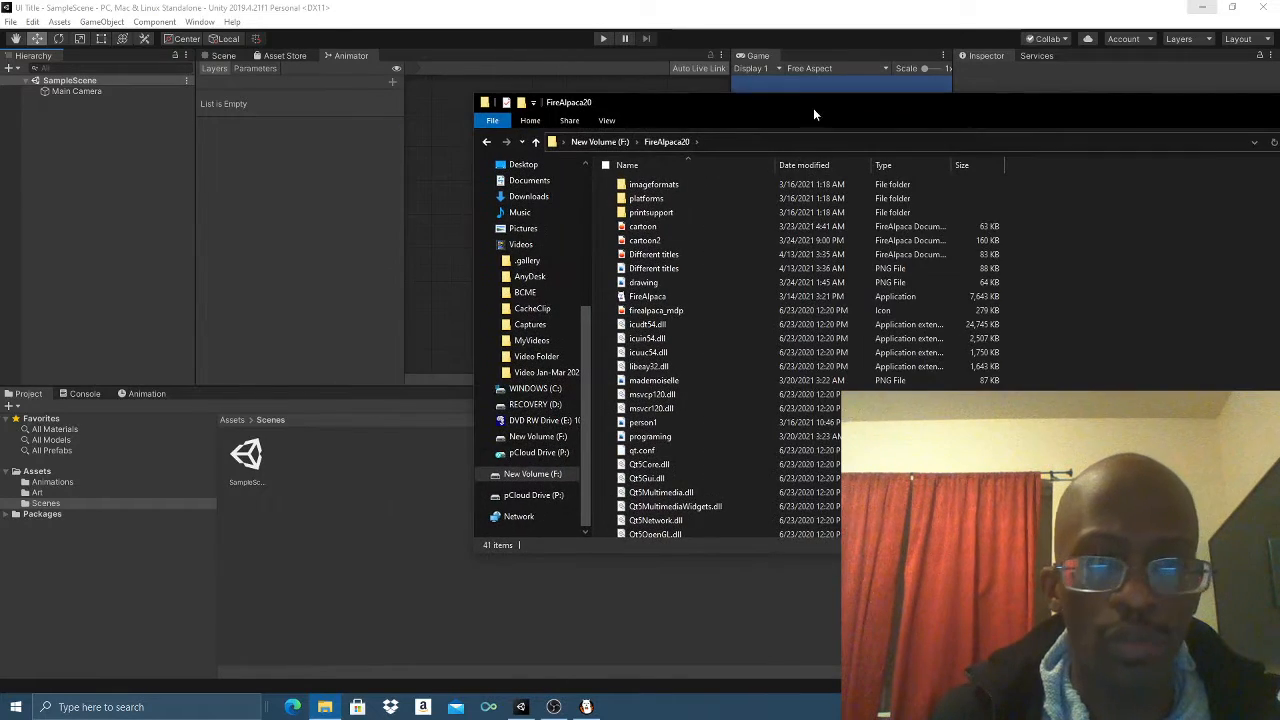
- Import the Different titles PNG from the FireAlpaca20 folder into the Unity project's Art folder
left_click(38, 492)
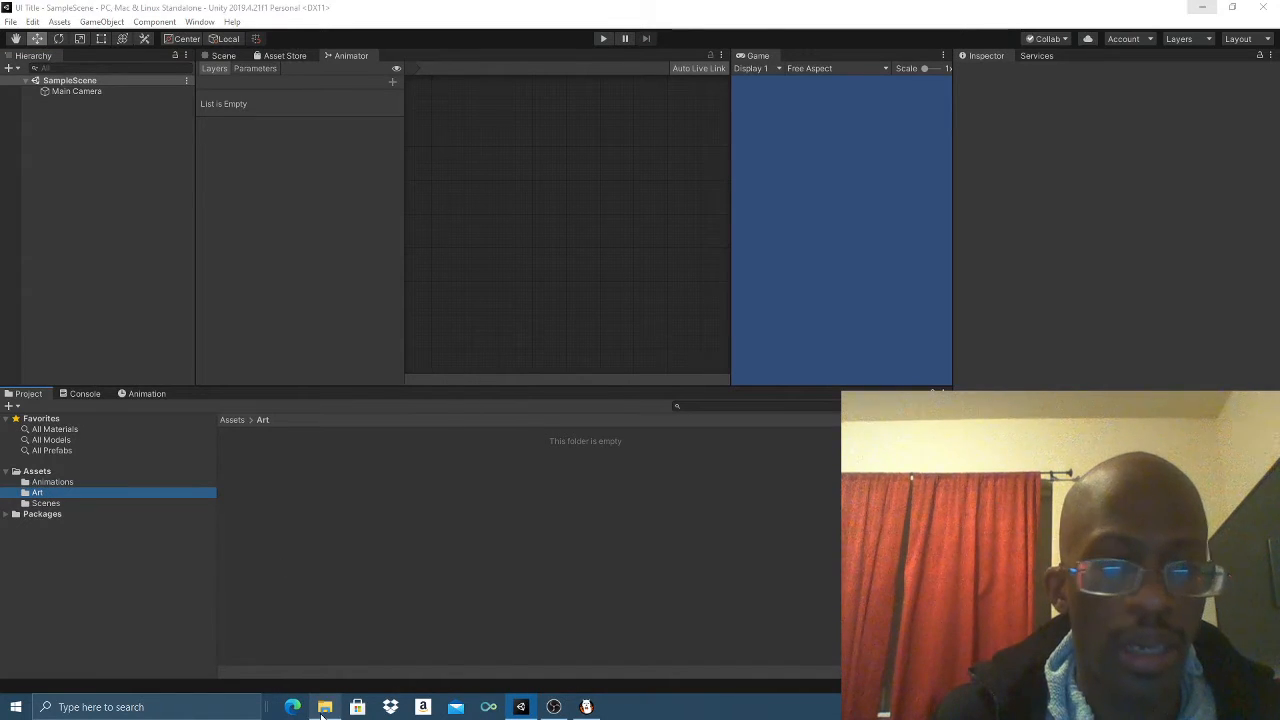
left_click(324, 707)
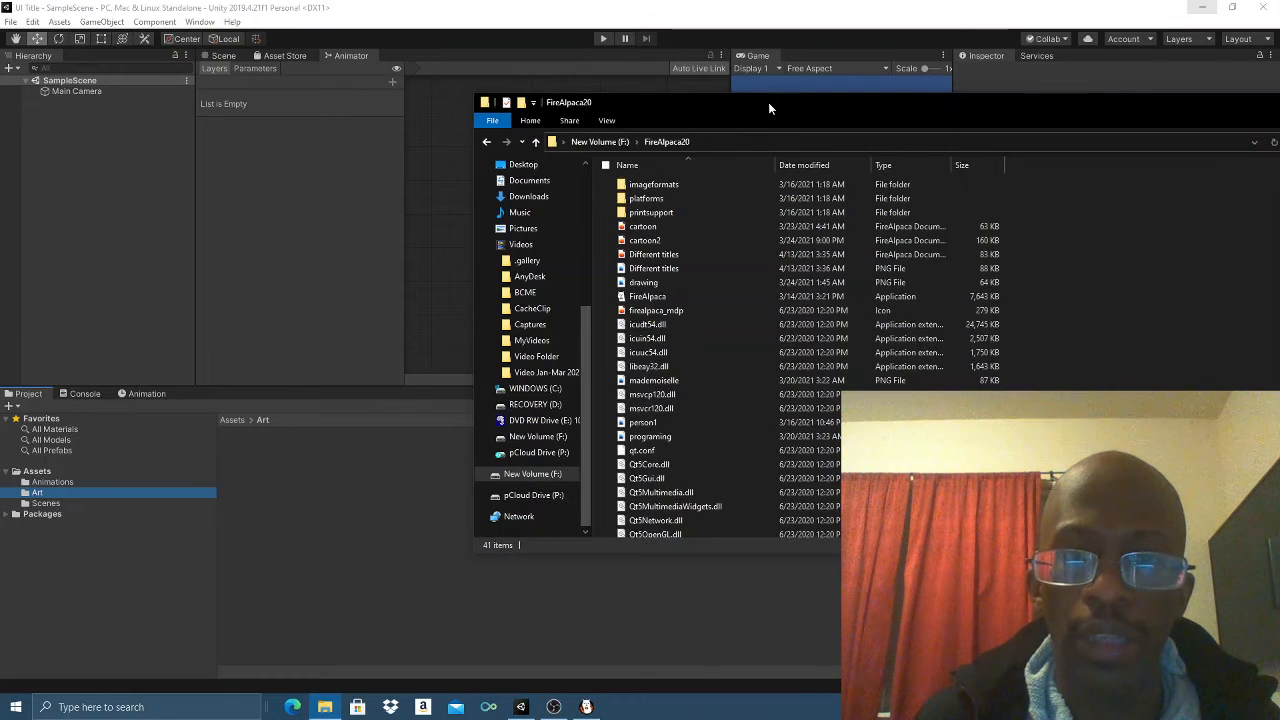
left_click_drag(768, 102, 820, 96)
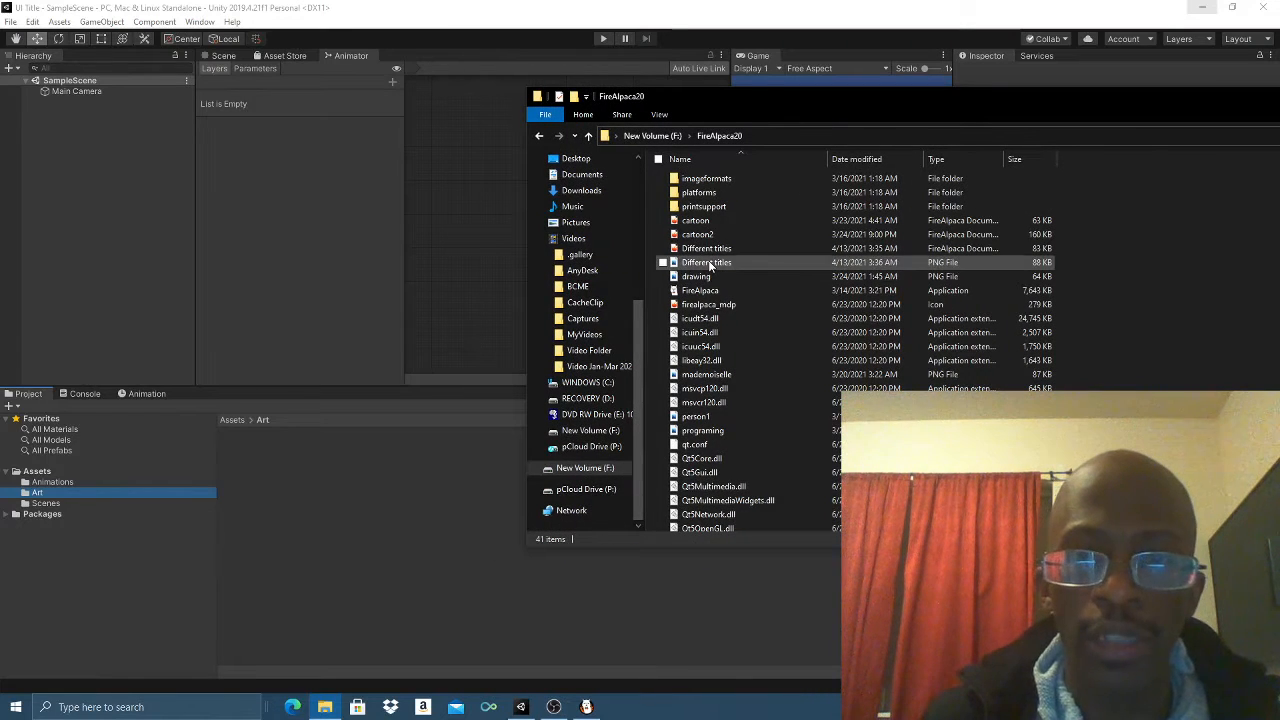
left_click_drag(709, 265, 401, 405)
left_click_drag(347, 492, 345, 481)
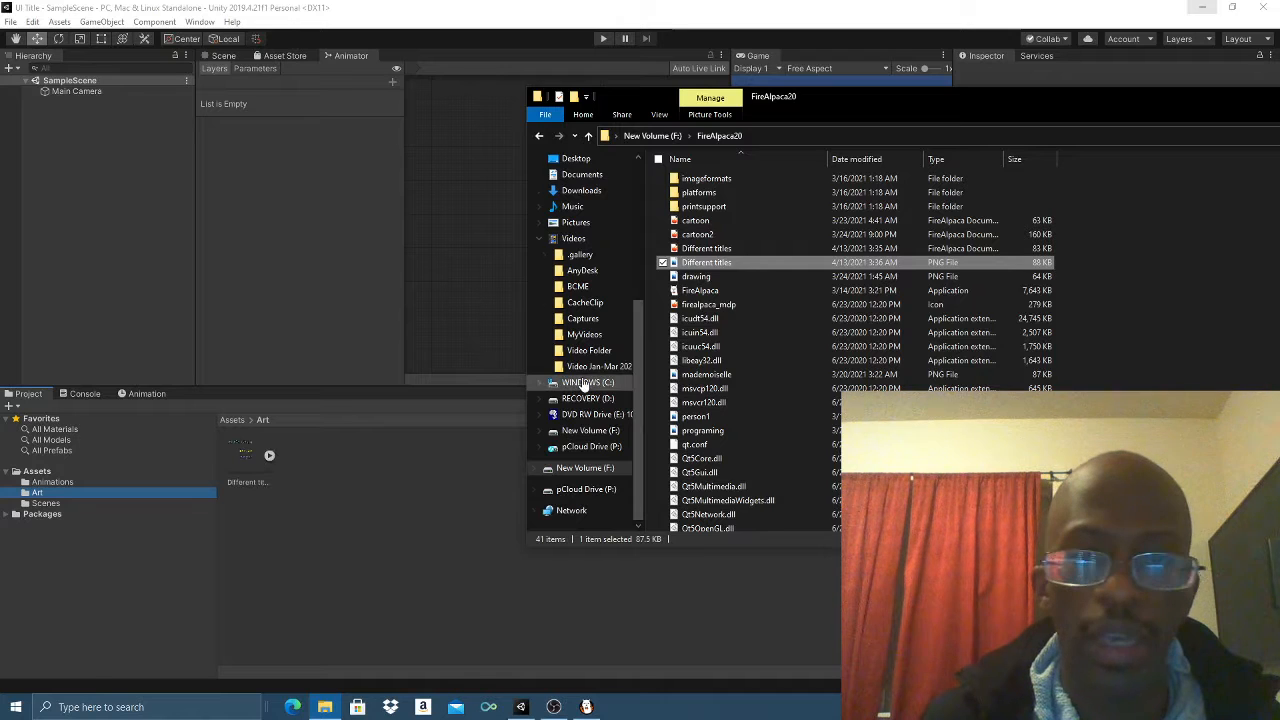
- Import the start now PNG into the Art folder and minimize the File Explorer window
scroll(753, 372, "down", 1)
scroll(753, 372, "down", 5)
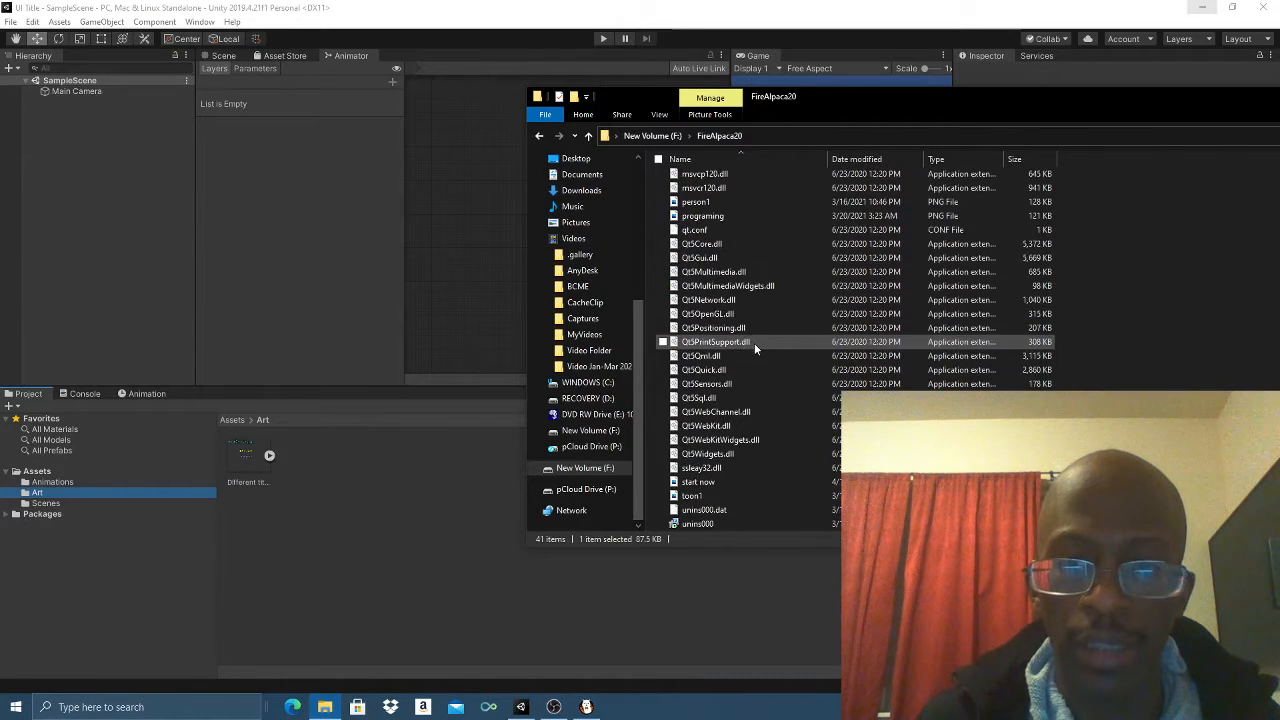
left_click_drag(712, 487, 444, 493)
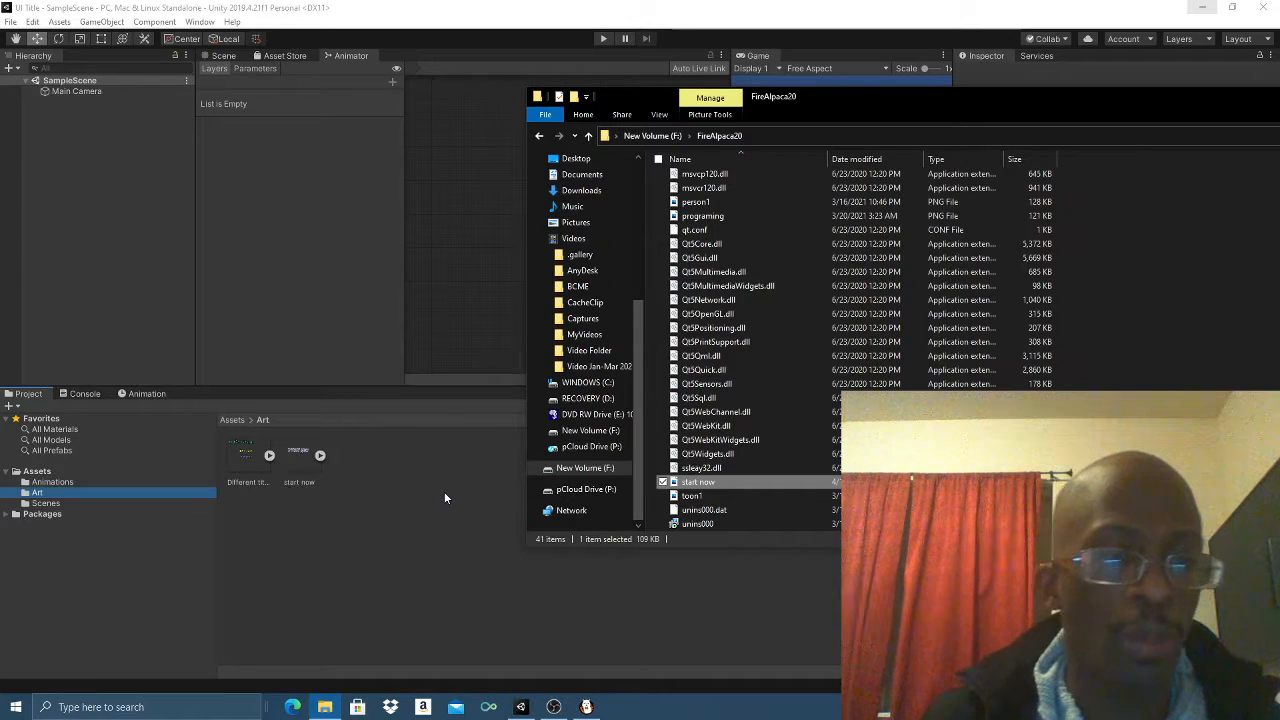
left_click_drag(870, 90, 534, 101)
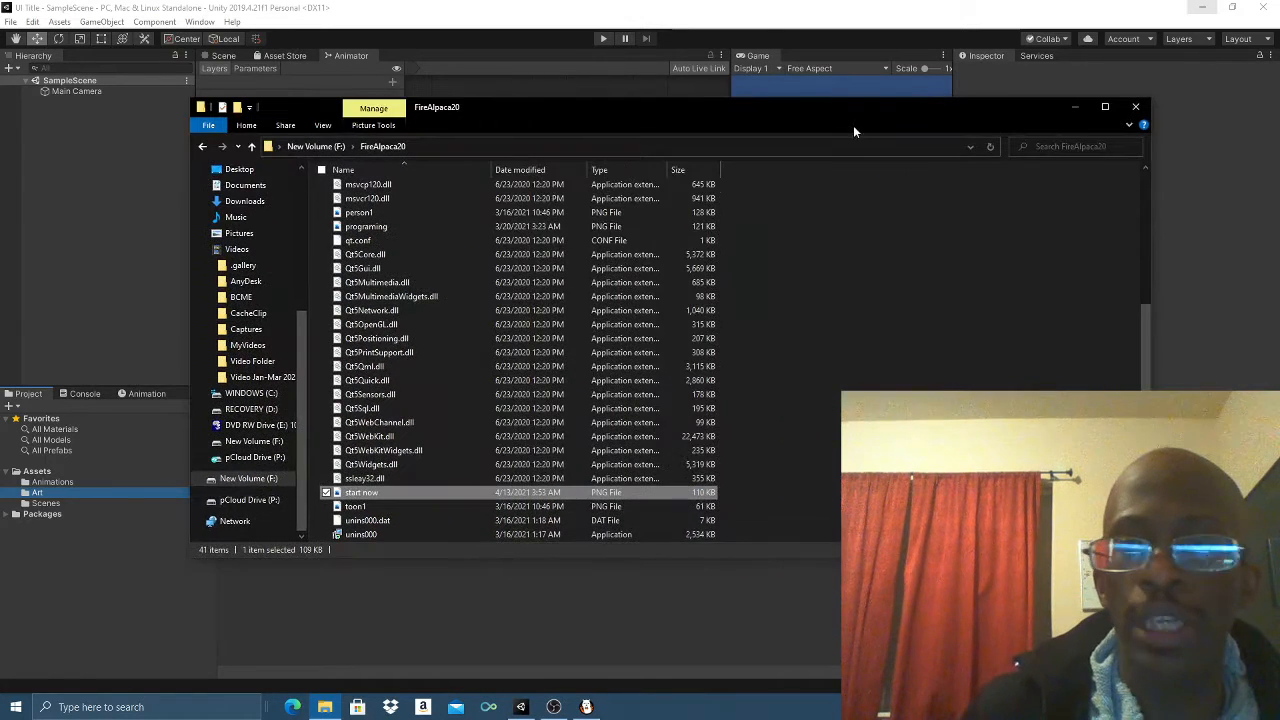
left_click(1076, 107)
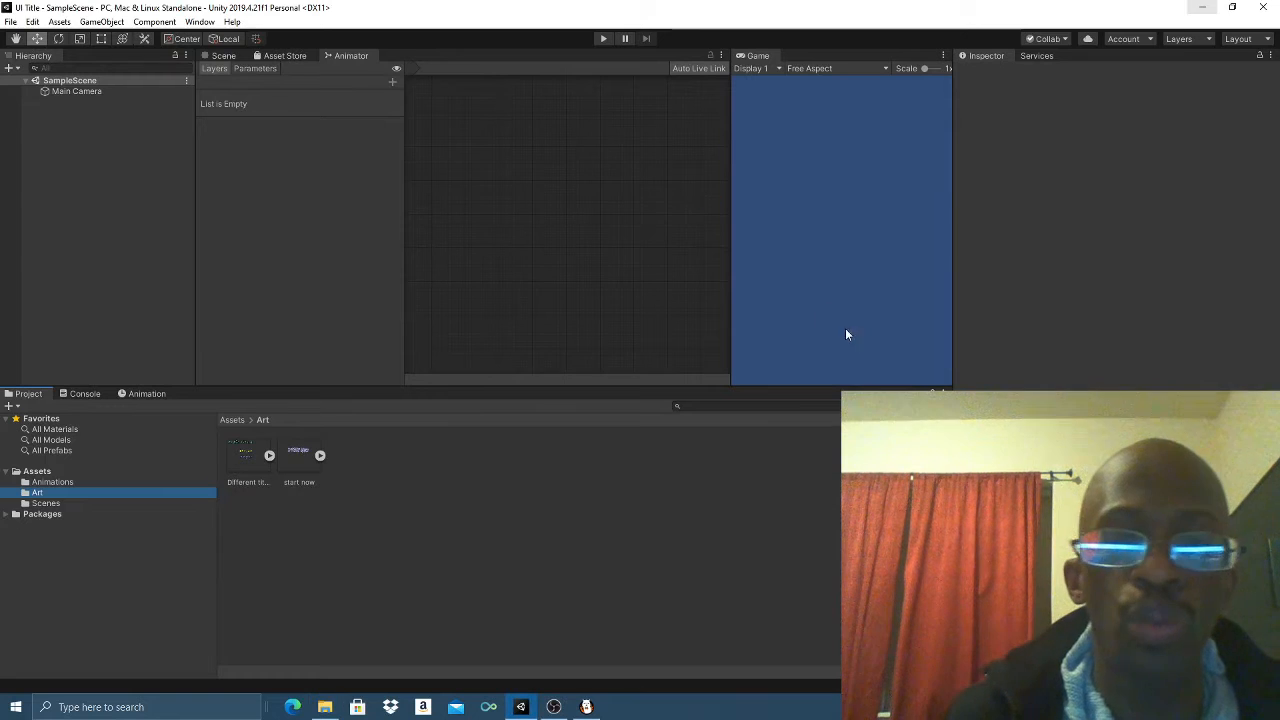
- Widen the Inspector and show the import settings of the Different titles texture
left_click_drag(954, 239, 900, 249)
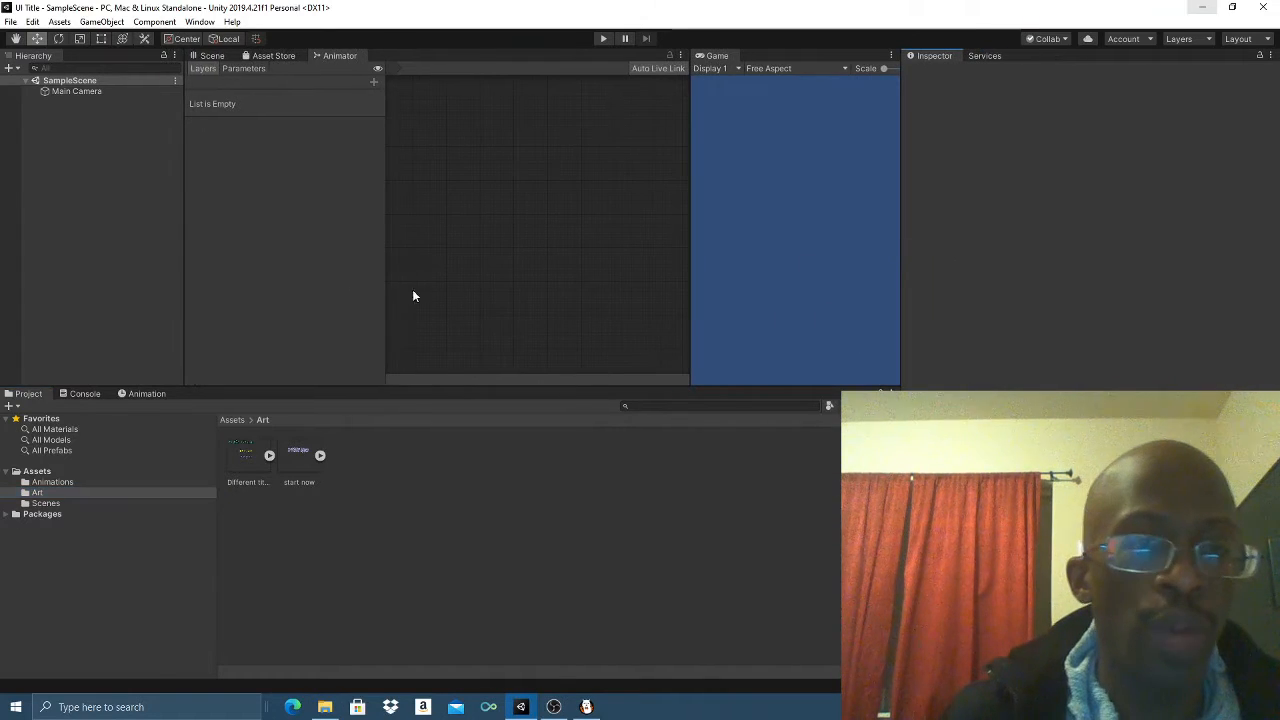
left_click(269, 456)
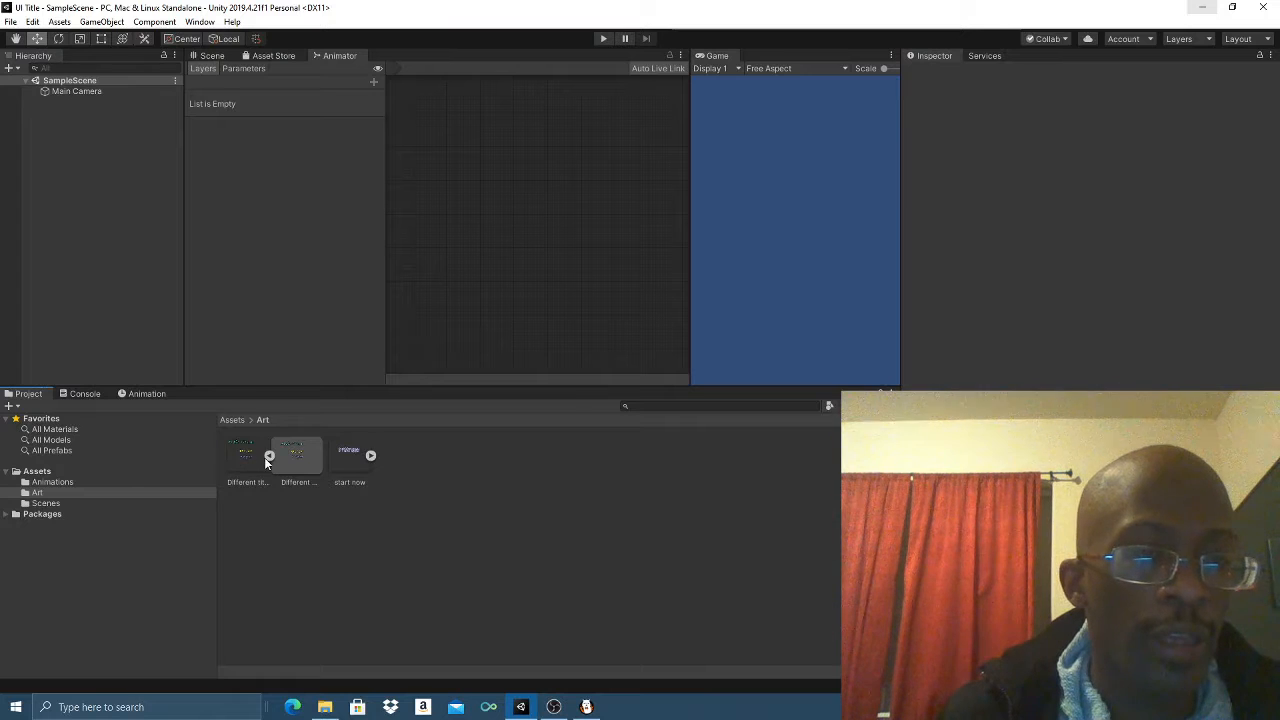
left_click(269, 456)
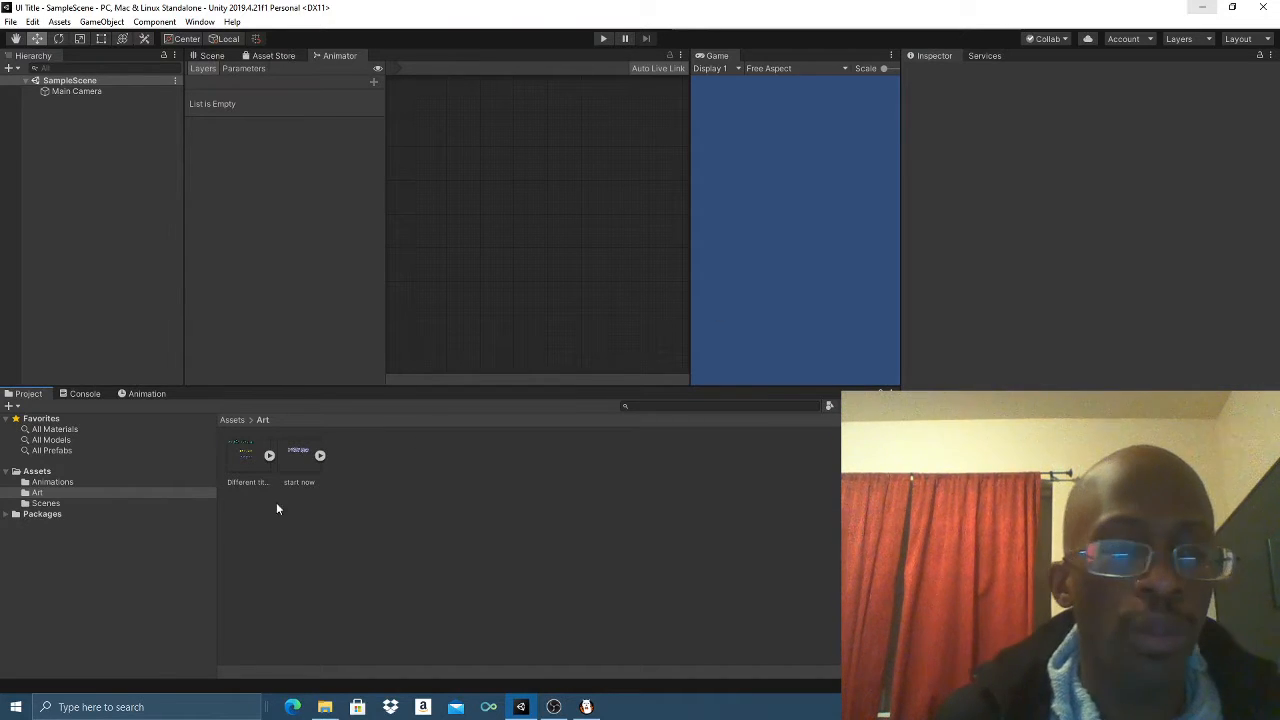
left_click(241, 458)
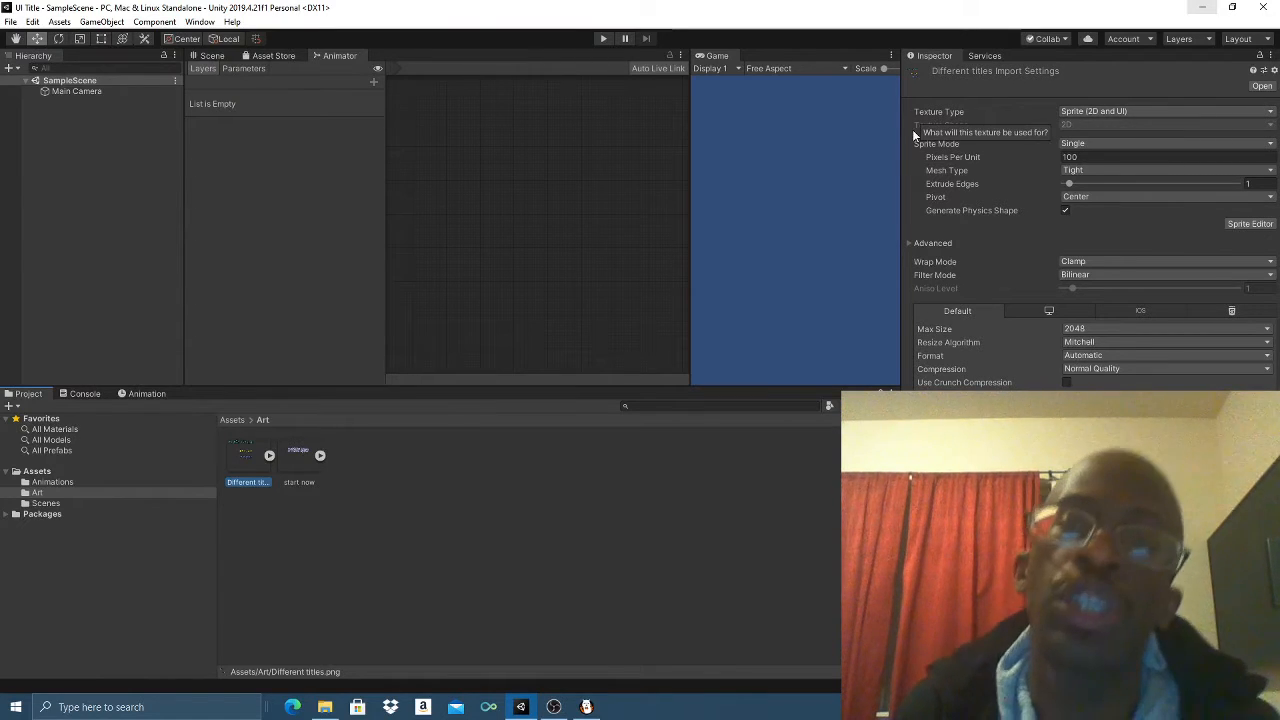
- Set the Different titles texture's Sprite Mode to Multiple and apply the import settings to continue to the Sprite Editor
left_click(1095, 112)
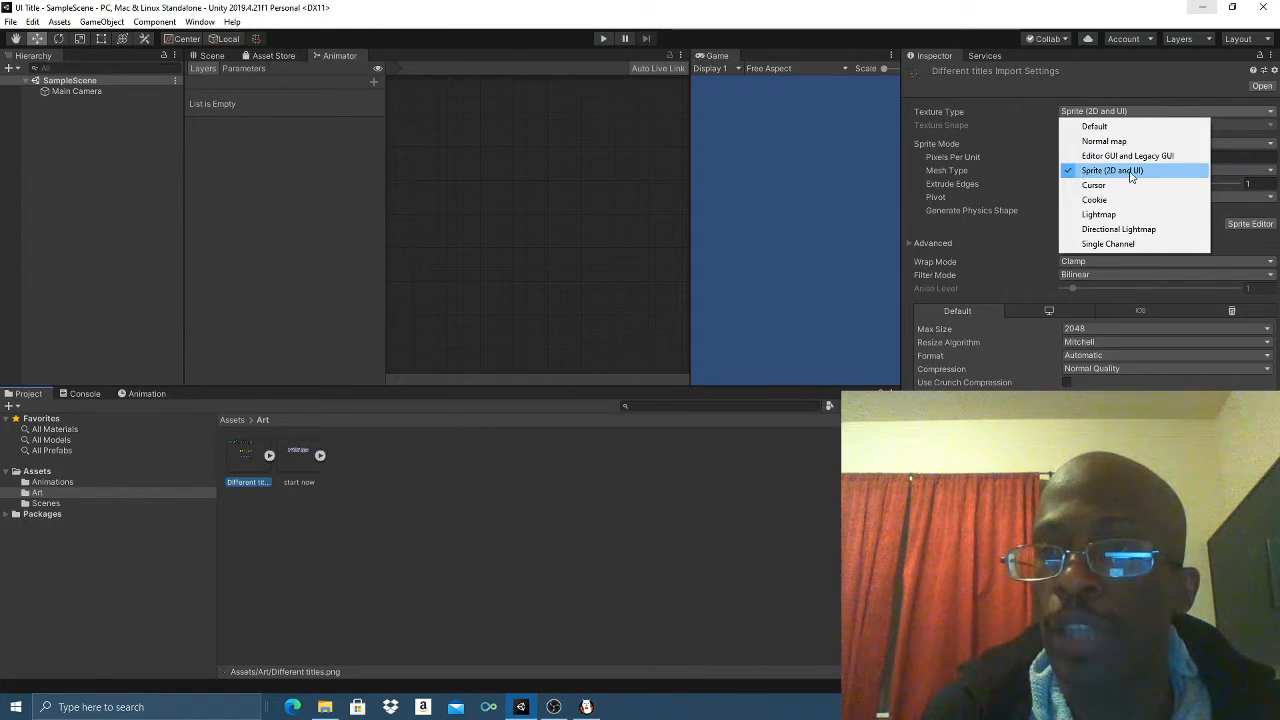
left_click(1027, 98)
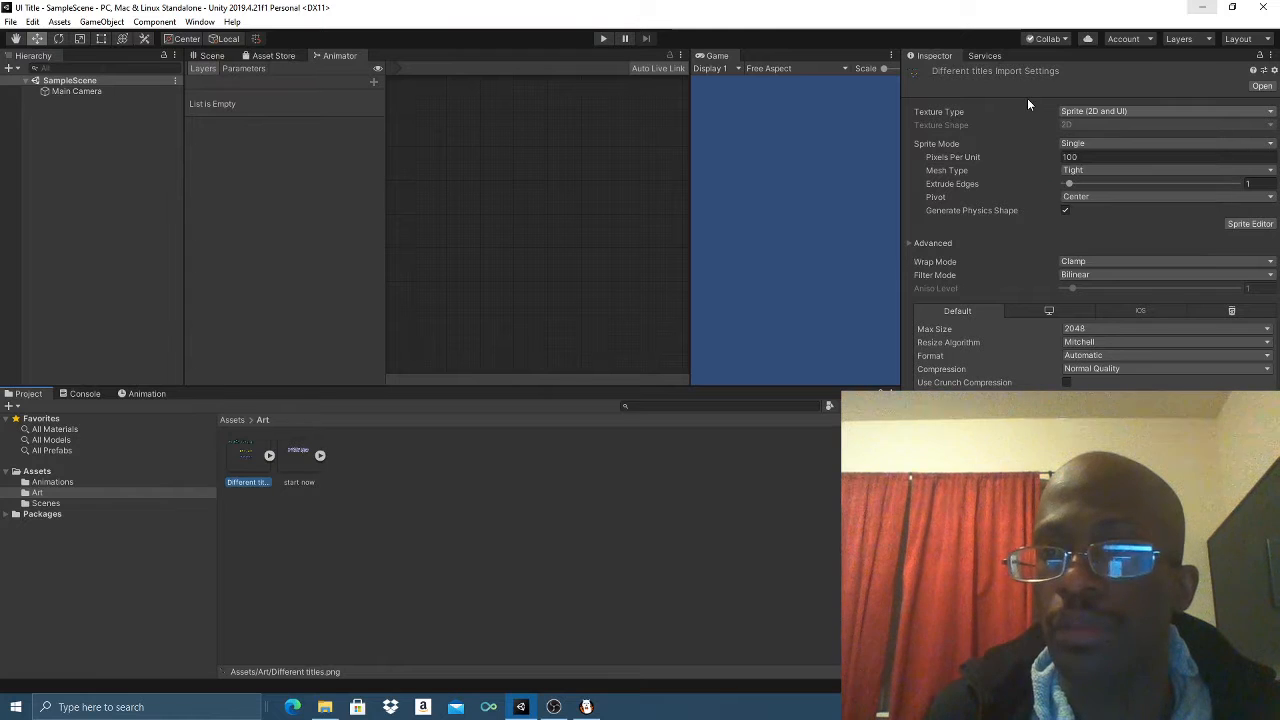
left_click(1110, 142)
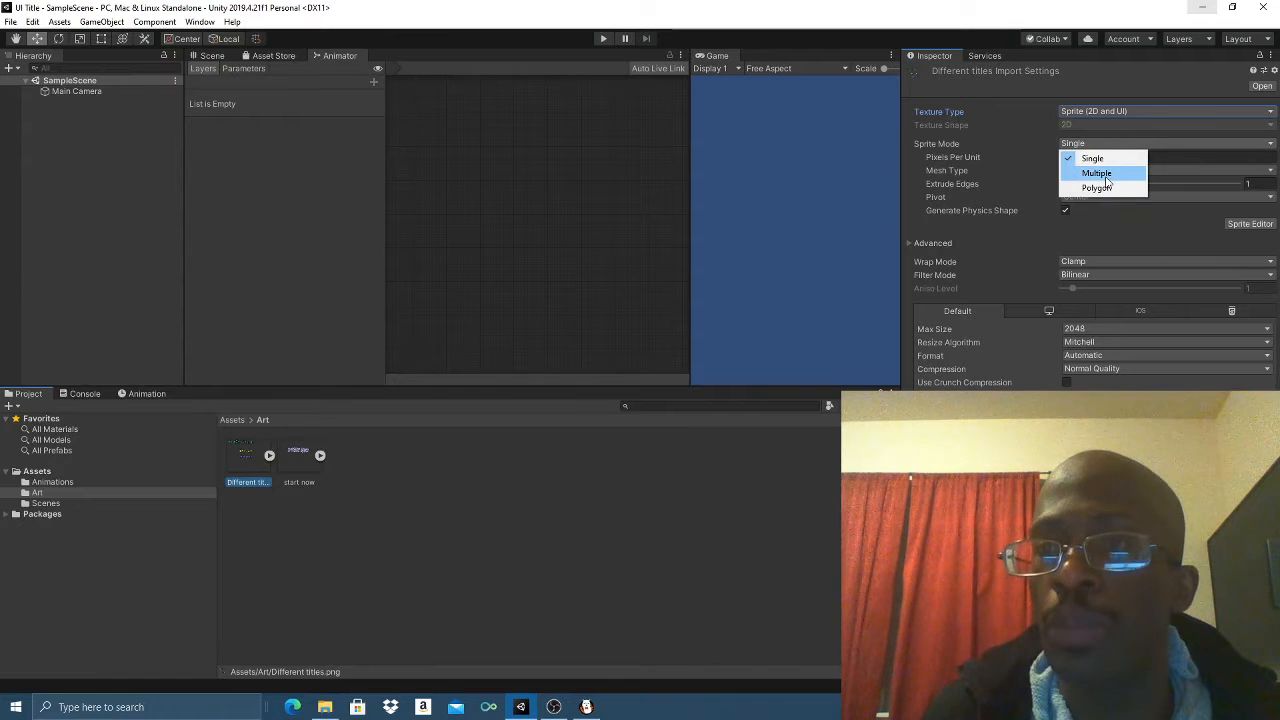
left_click(1103, 172)
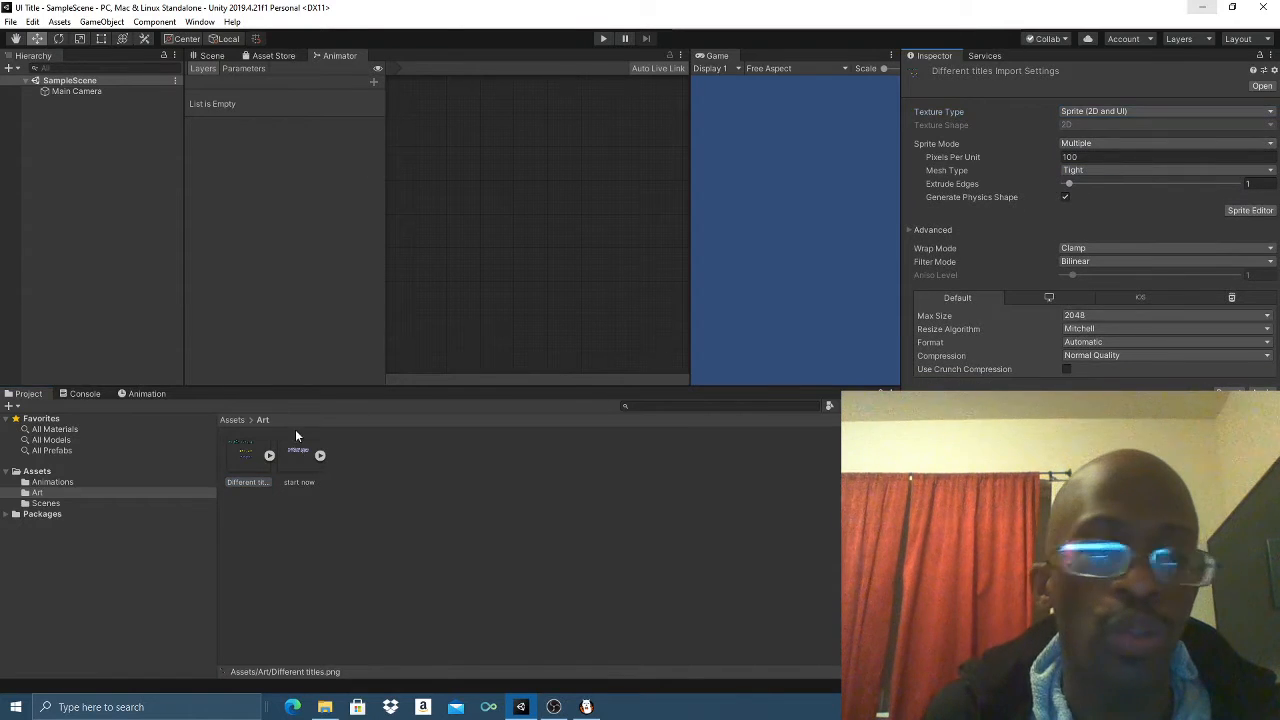
left_click(270, 456)
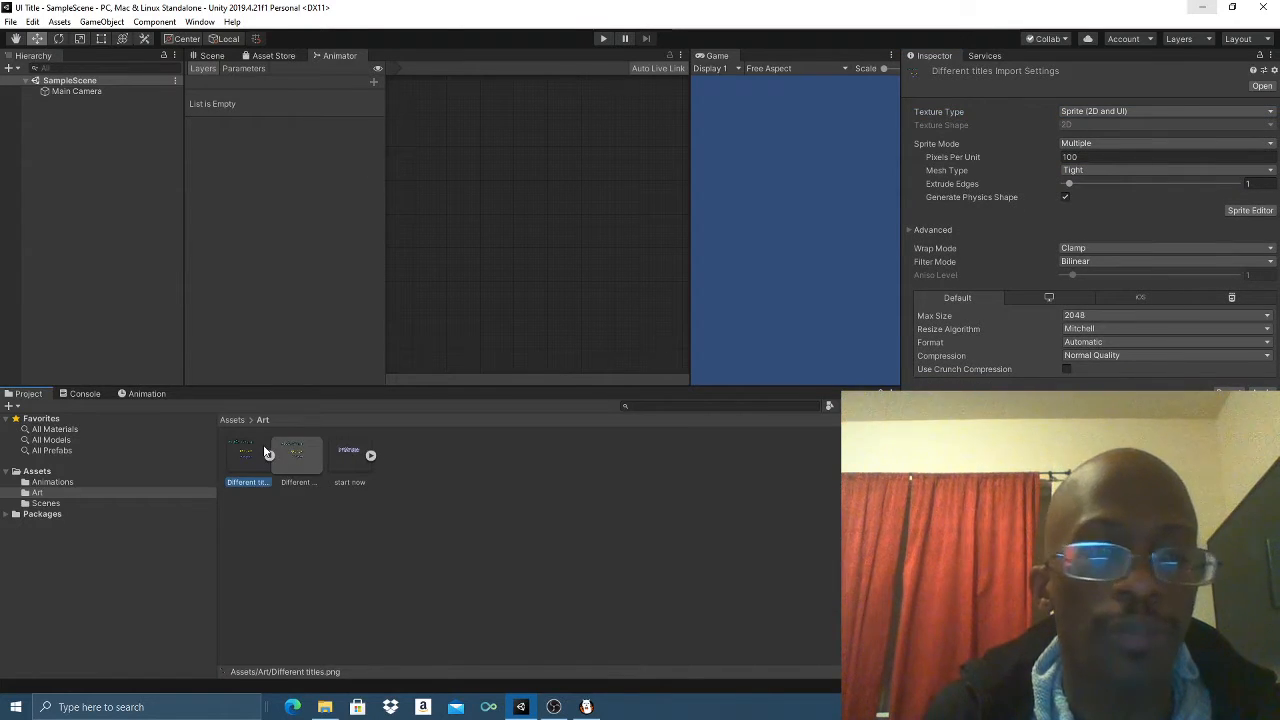
left_click(270, 456)
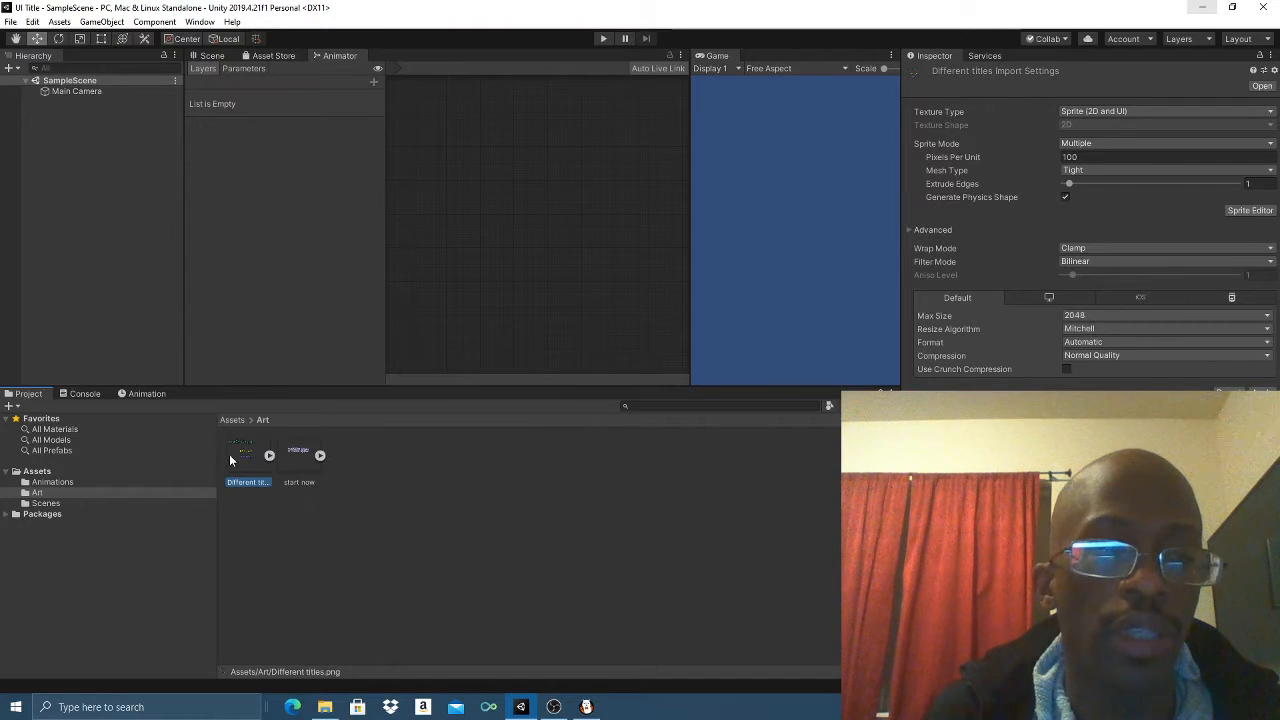
left_click(1244, 214)
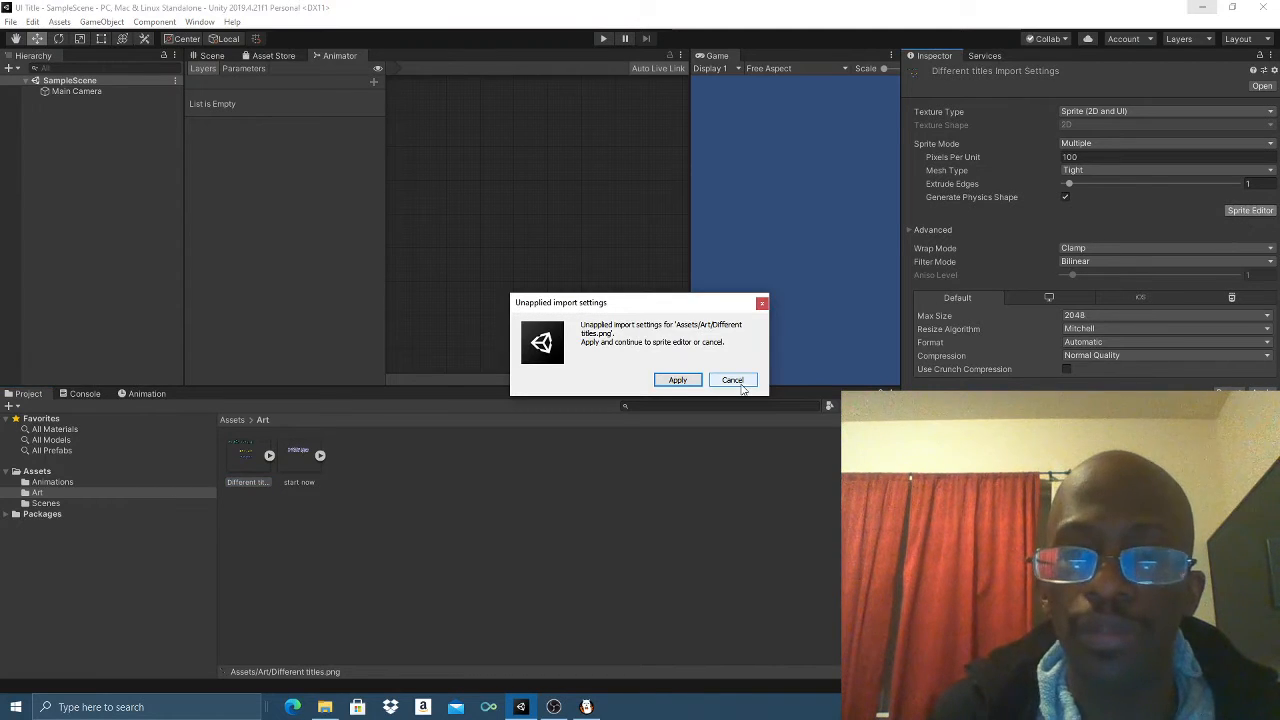
left_click(677, 381)
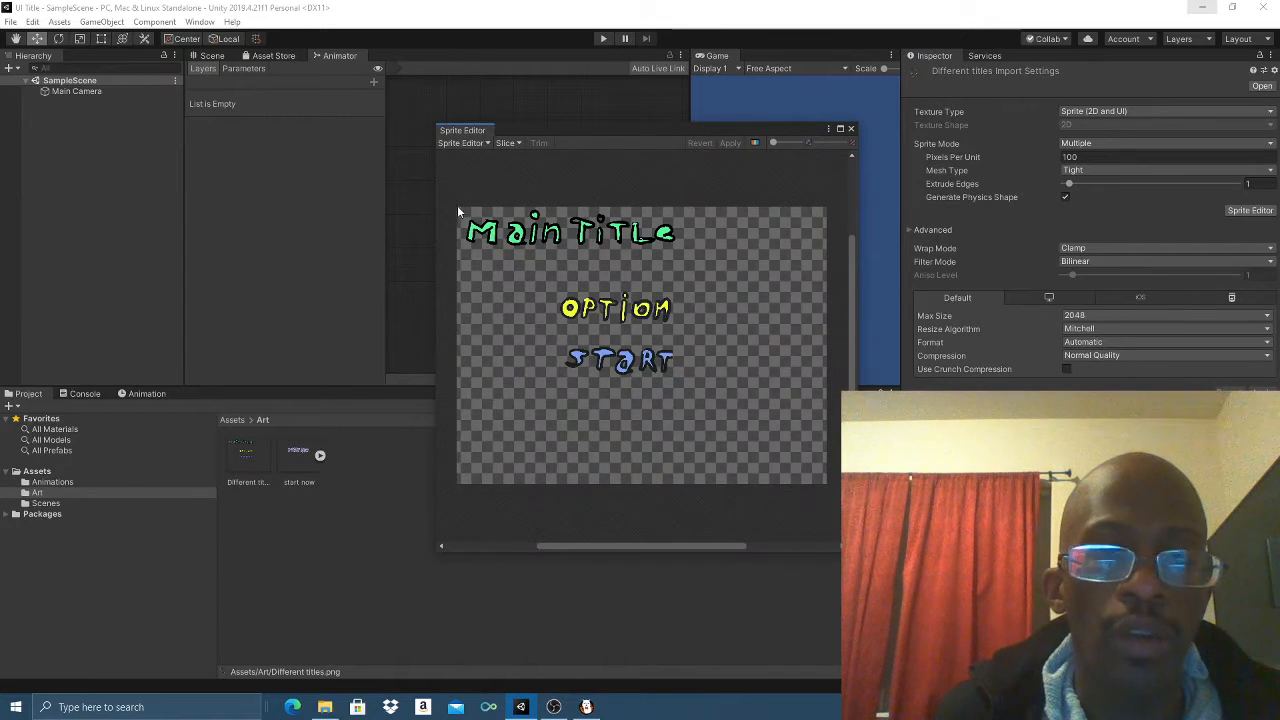
- Outline a sprite of about 928 by 164 pixels around the Main Title lettering and name it Title
left_click_drag(461, 208, 676, 246)
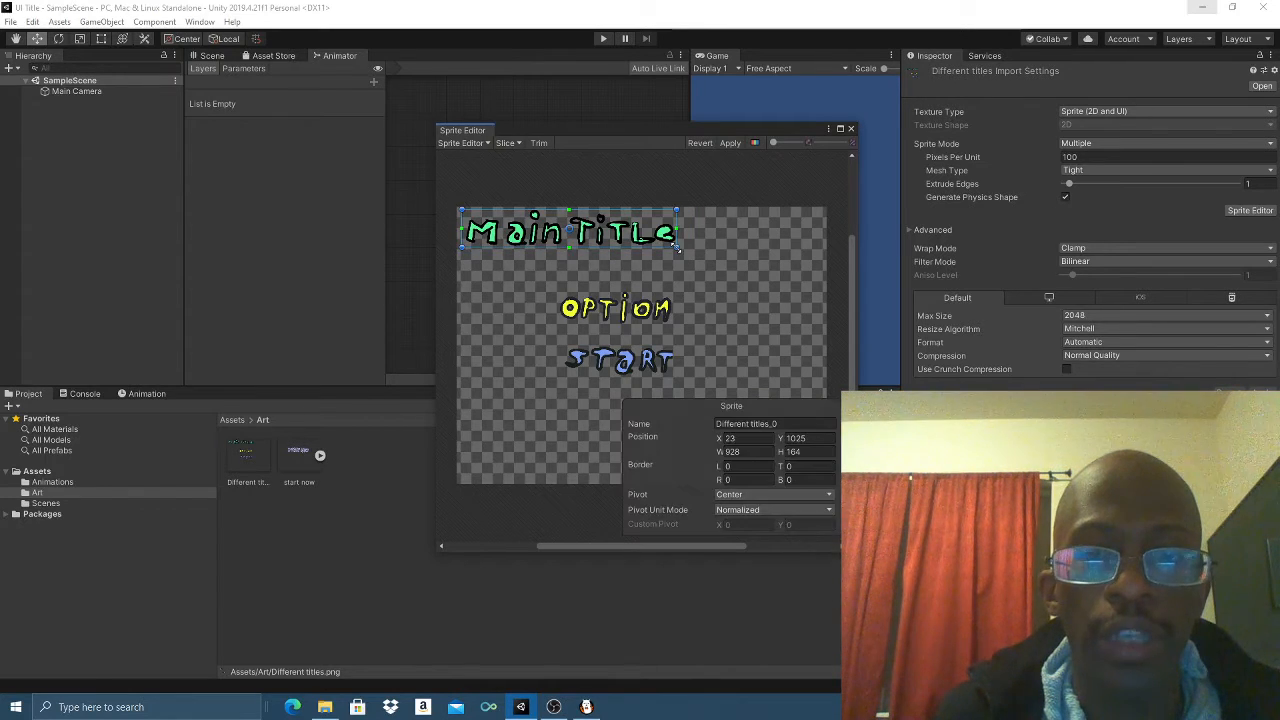
left_click(793, 425)
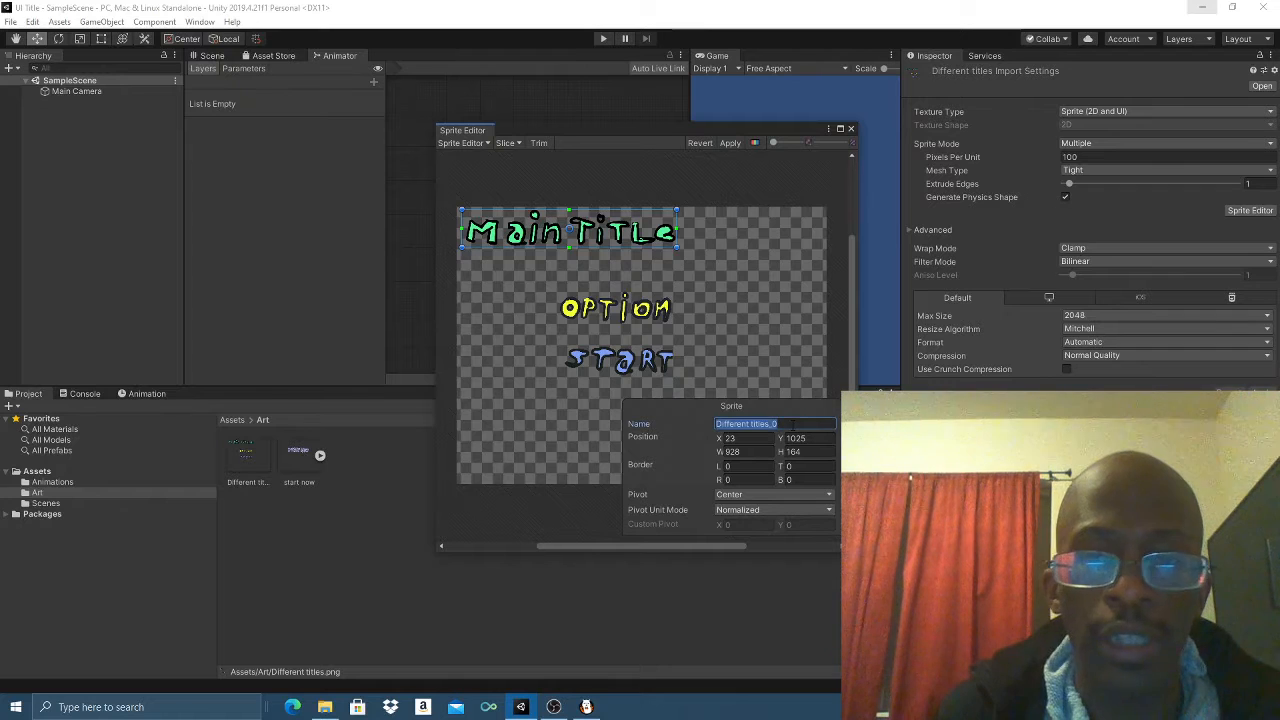
type("Title")
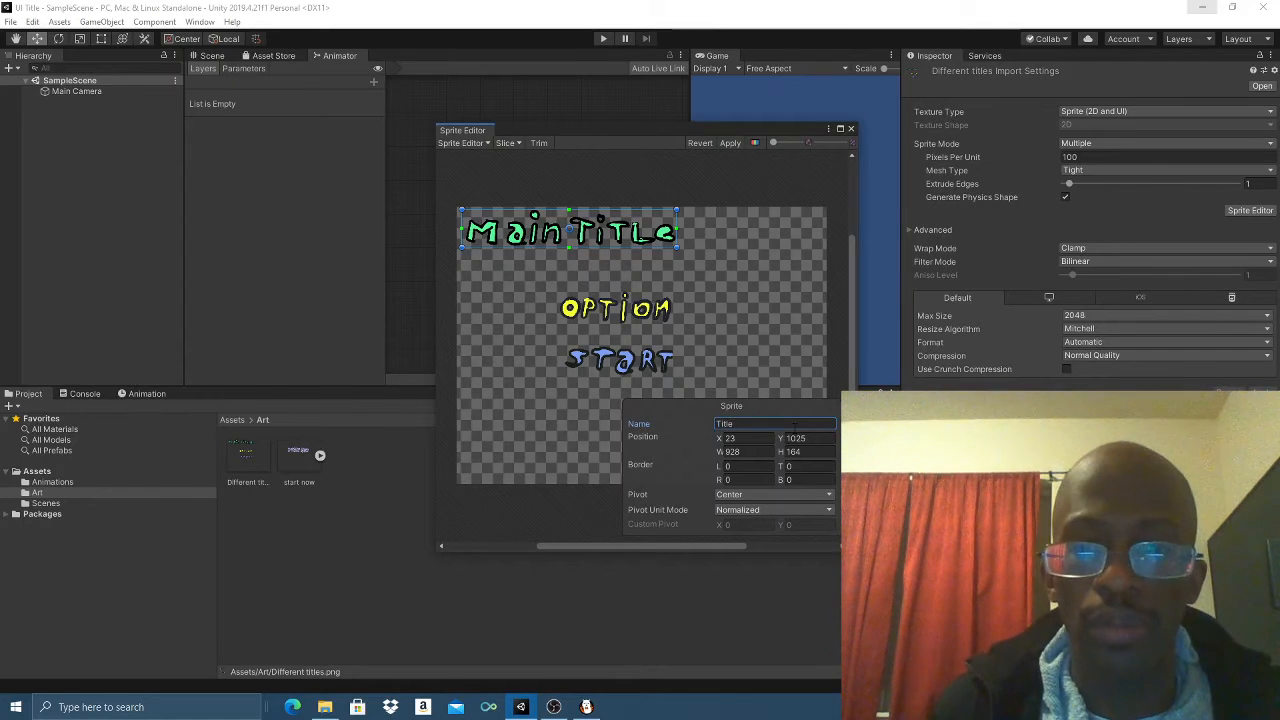
- Outline a sprite of about 516 by 142 pixels around the Option lettering and name it Option
left_click(555, 289)
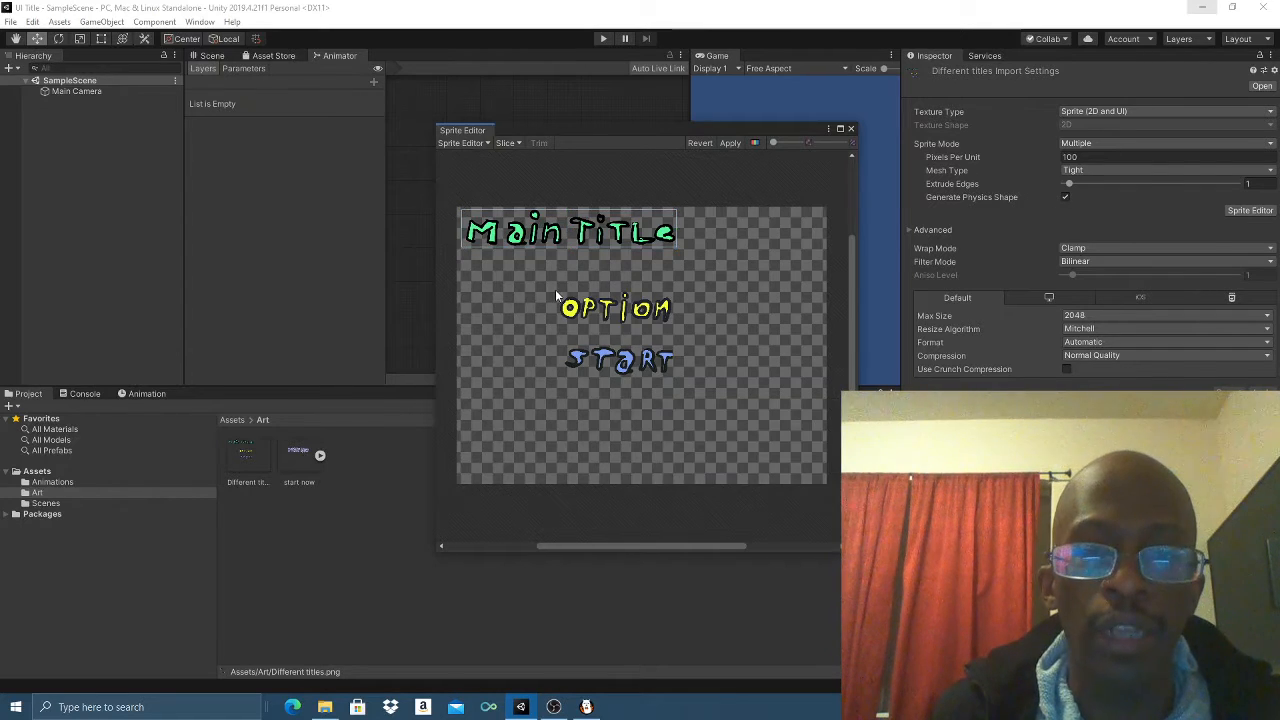
left_click_drag(626, 317, 676, 322)
left_click(770, 424)
type("Option")
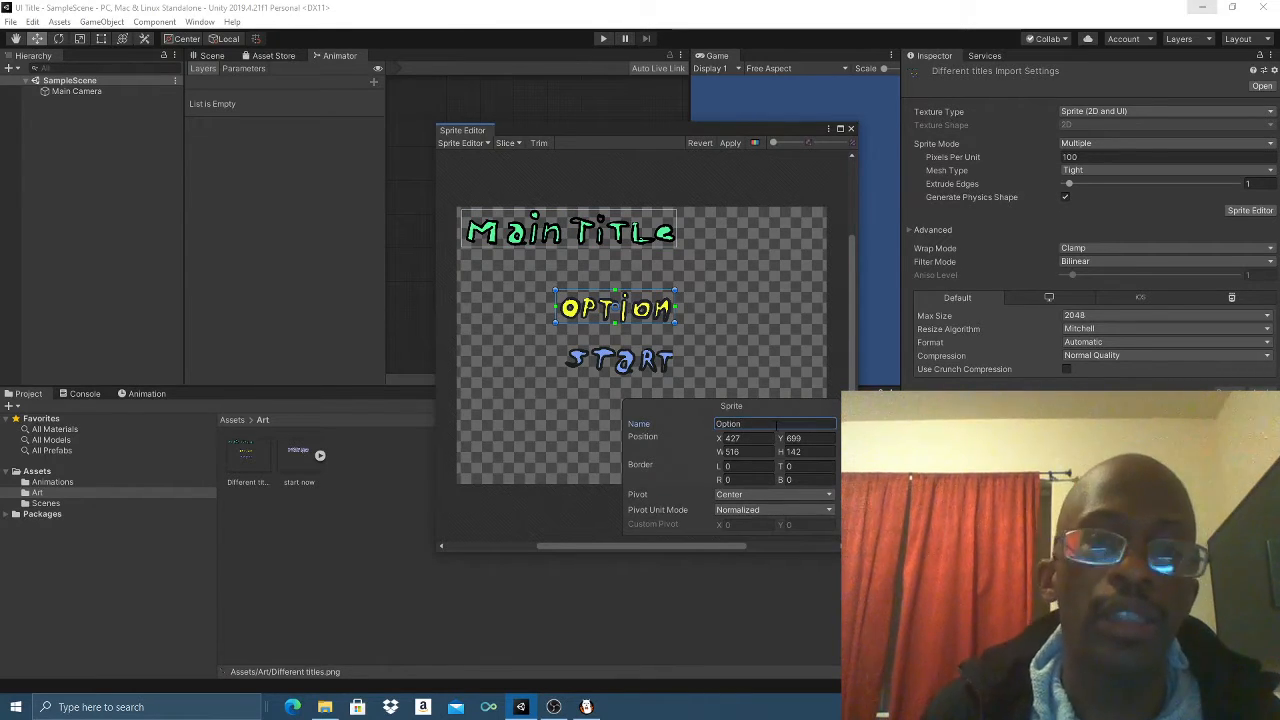
- Outline a sprite of about 493 by 141 pixels around the Start lettering and name it Start
left_click_drag(562, 343, 677, 375)
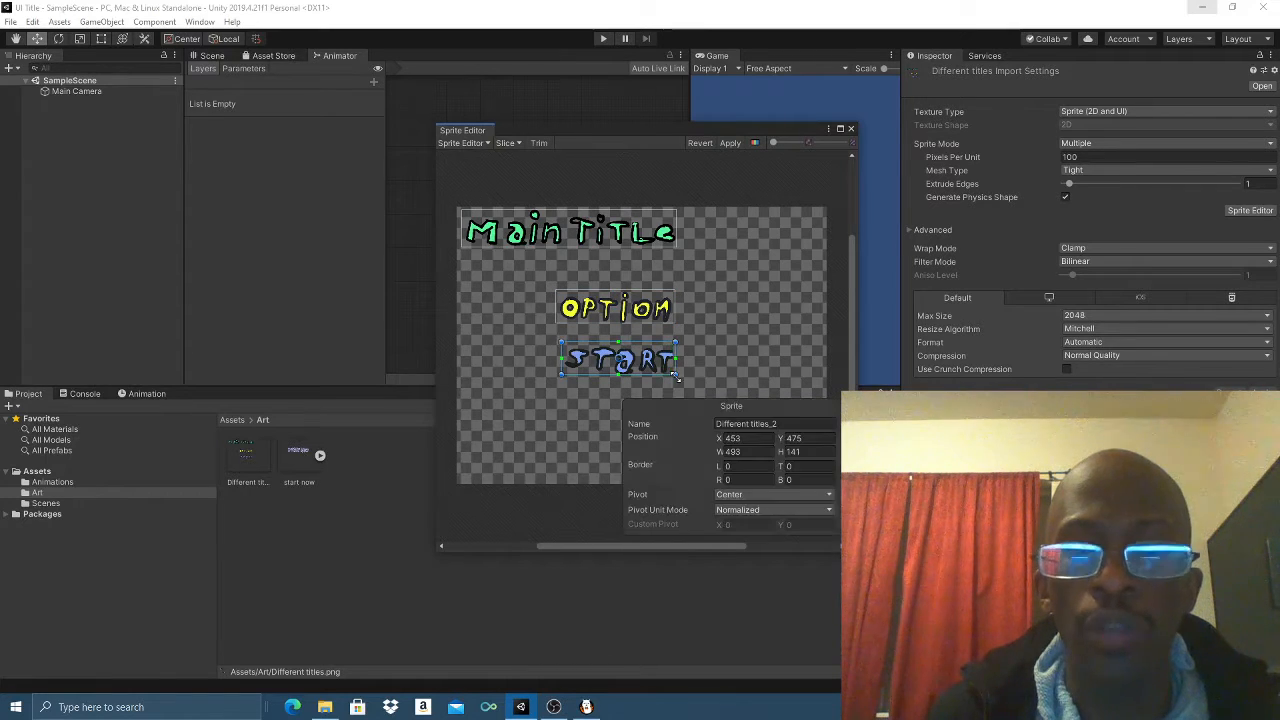
left_click(775, 423)
type("S")
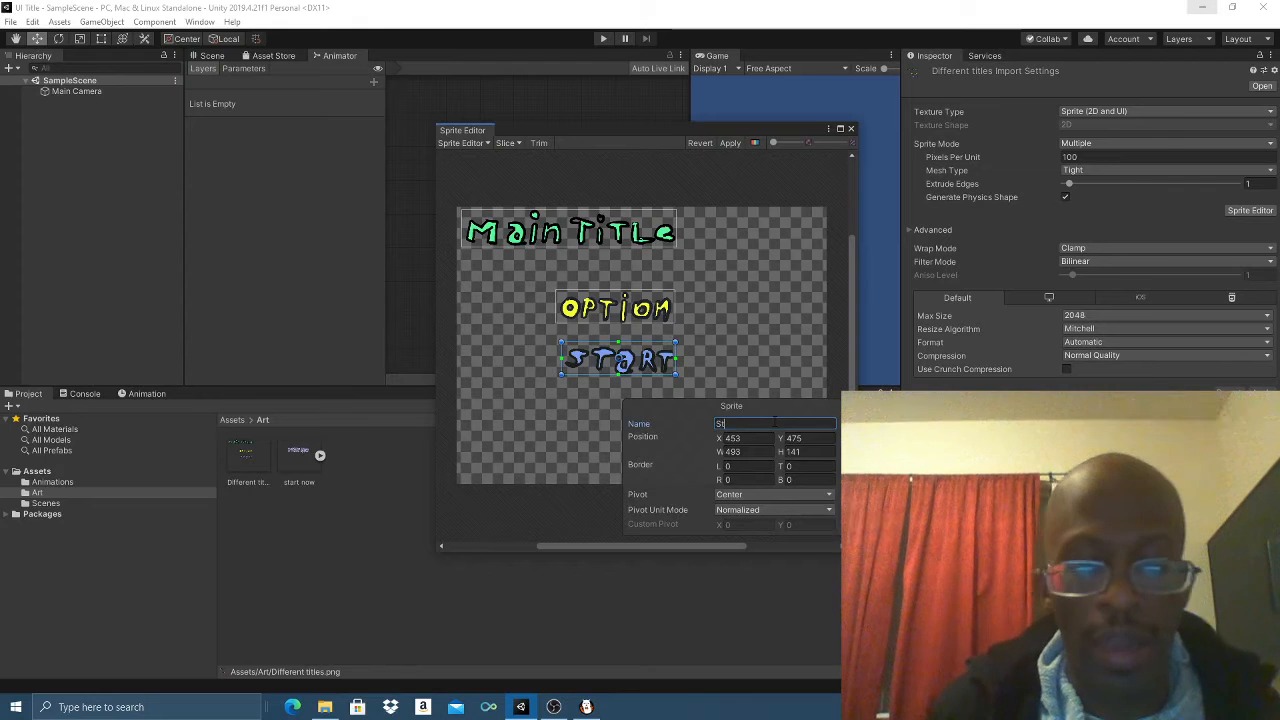
type("tart")
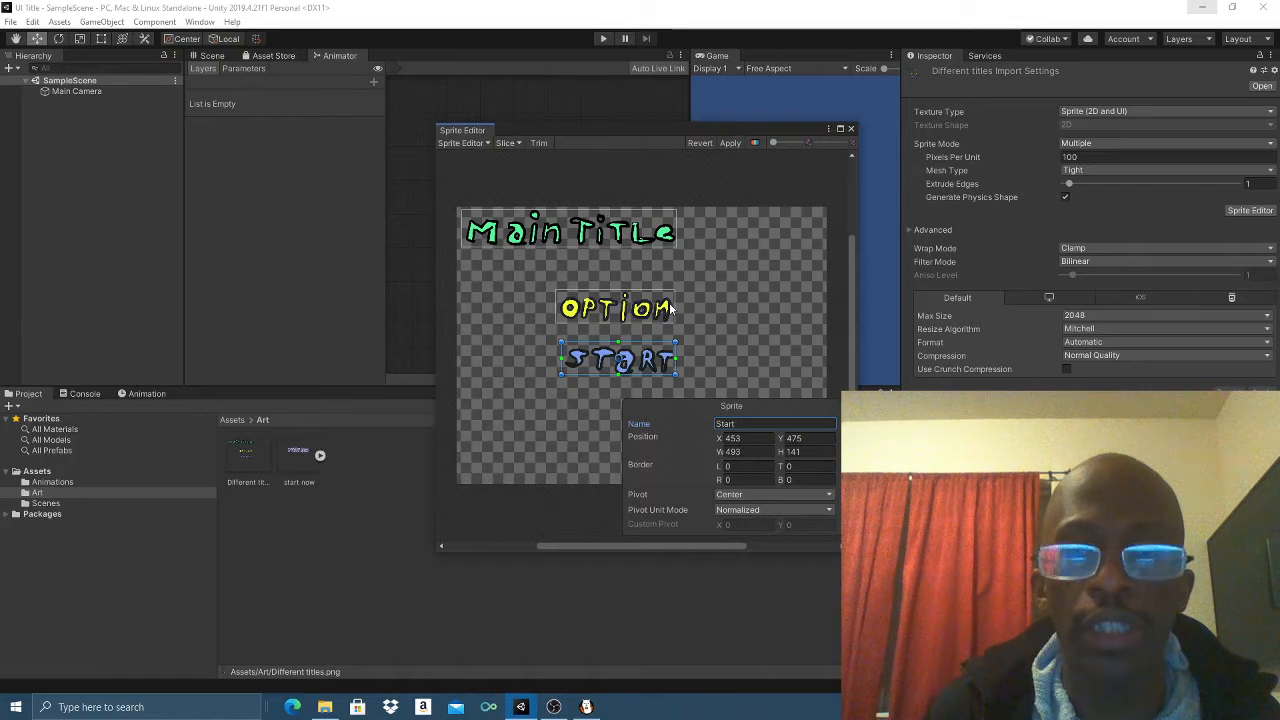
- Review the Option, Start and Title sprite outlines, apply the slicing and close the Sprite Editor
left_click(638, 308)
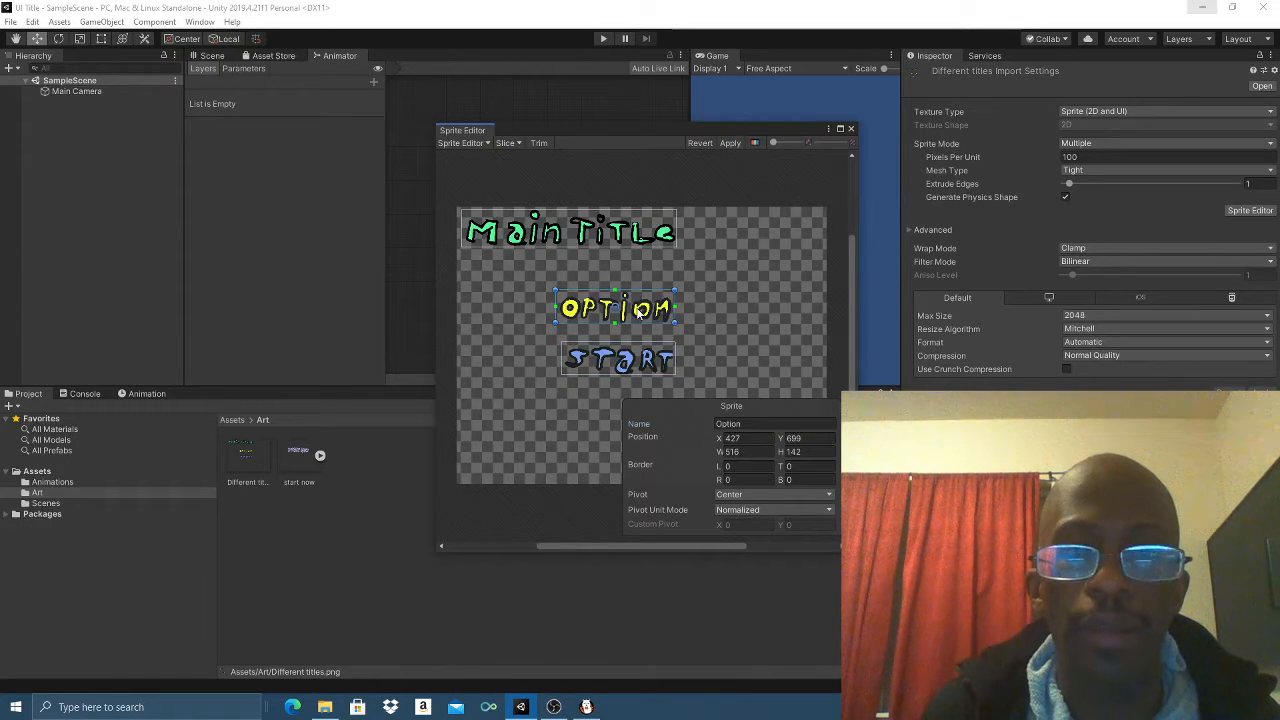
left_click(649, 371)
left_click(647, 232)
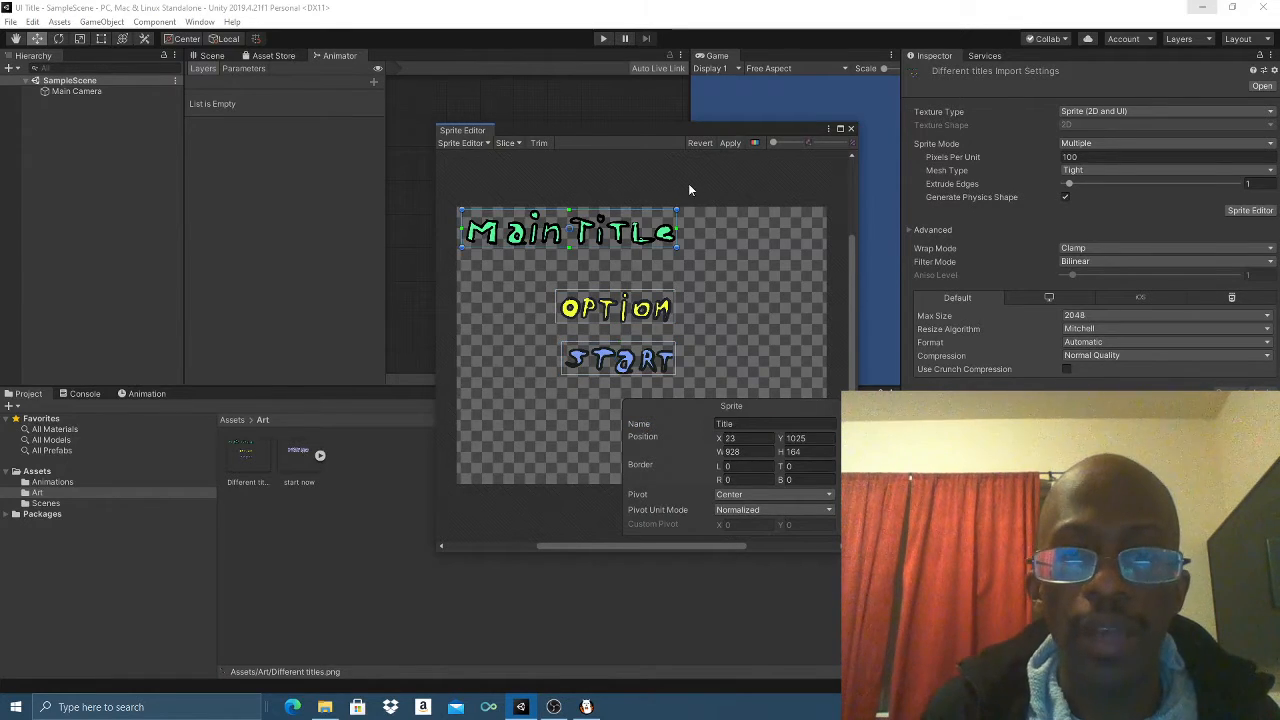
left_click(606, 310)
left_click(630, 357)
left_click(606, 310)
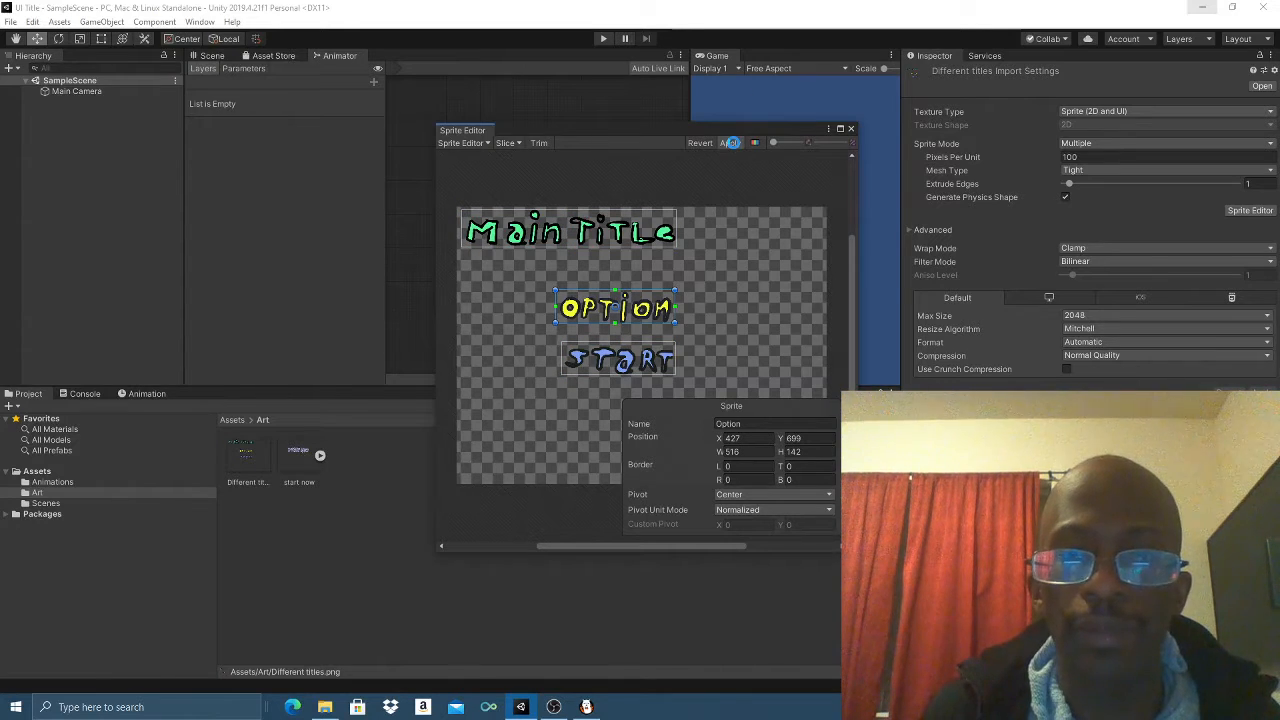
left_click(731, 142)
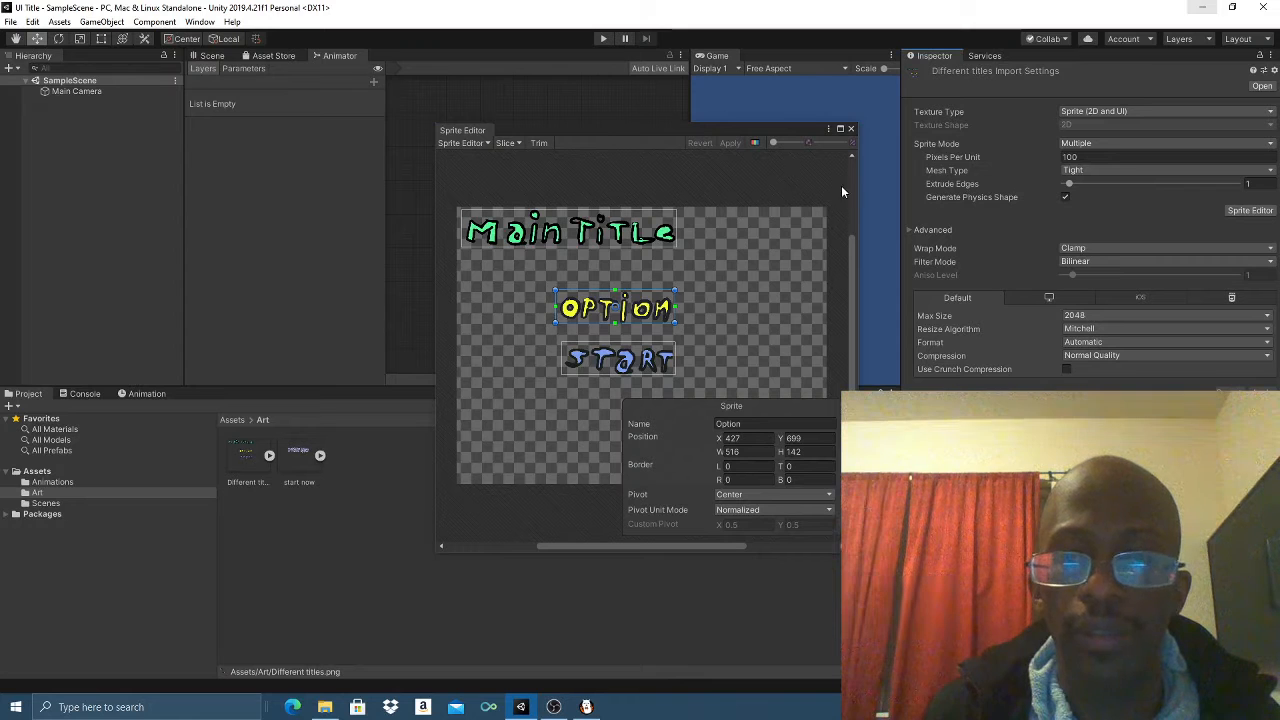
left_click(851, 130)
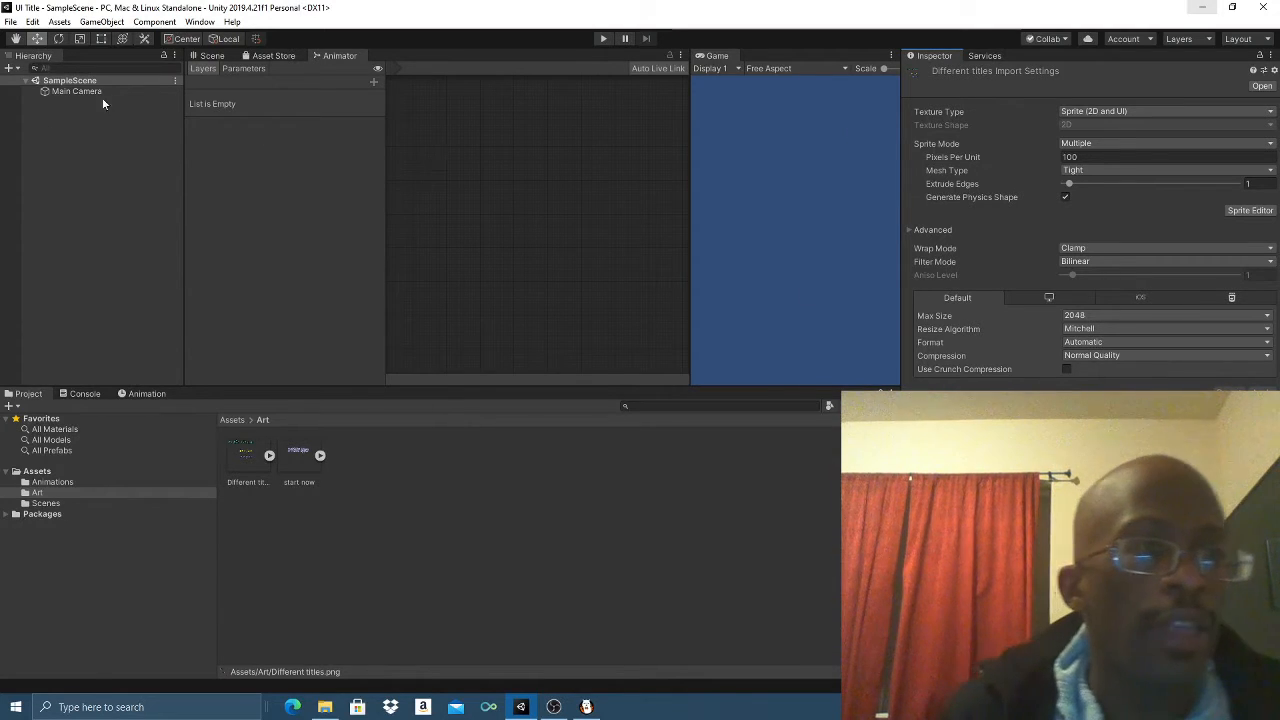
- Widen the Game view and add a UI Canvas to SampleScene
left_click(689, 118)
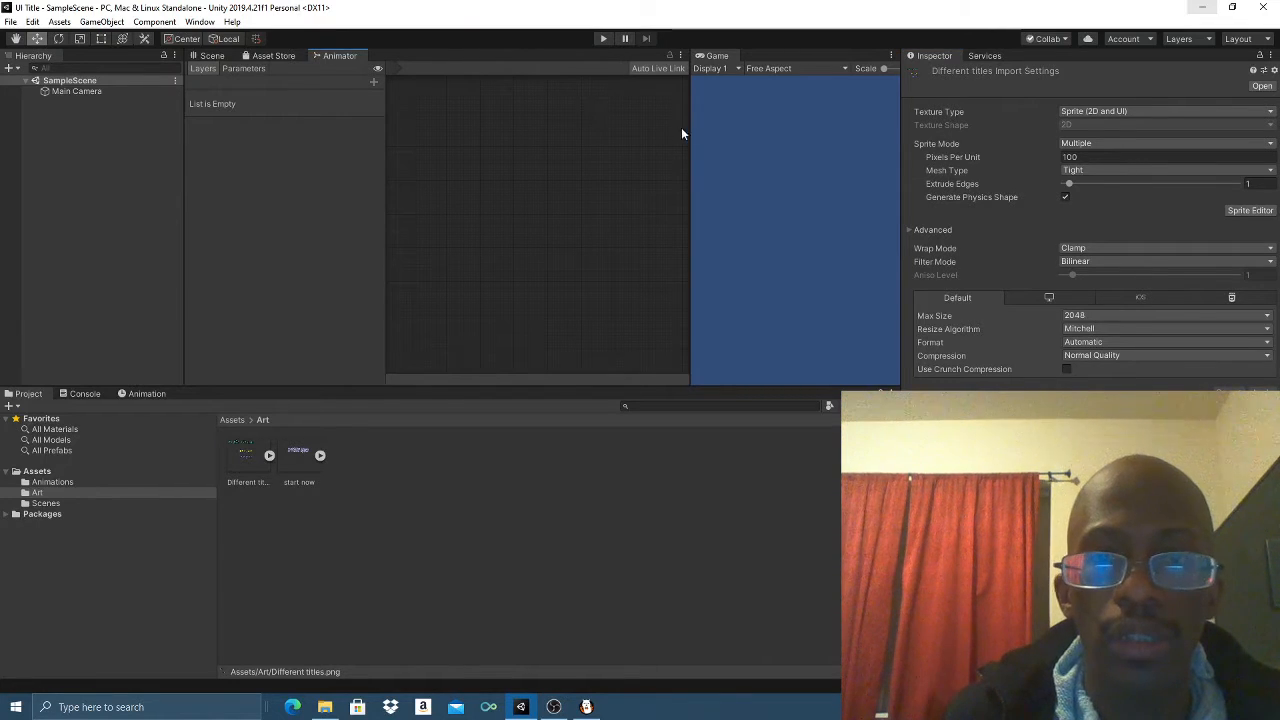
left_click_drag(691, 128, 527, 122)
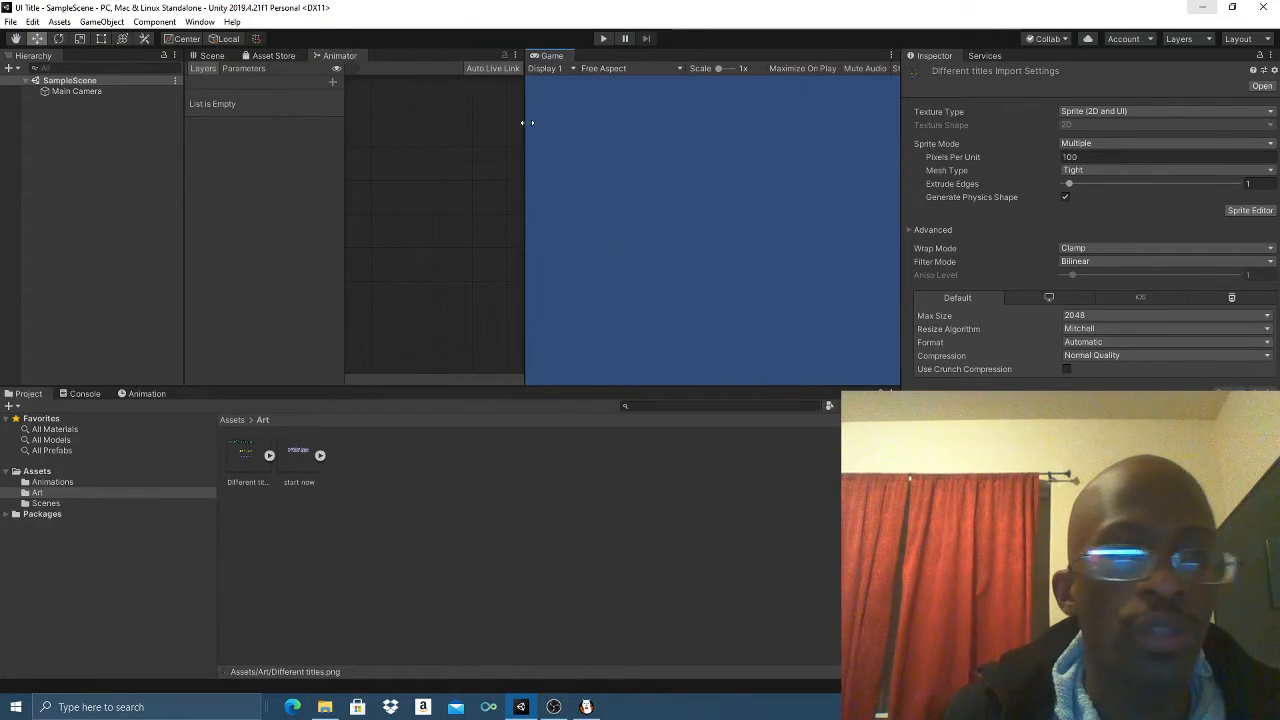
right_click(115, 141)
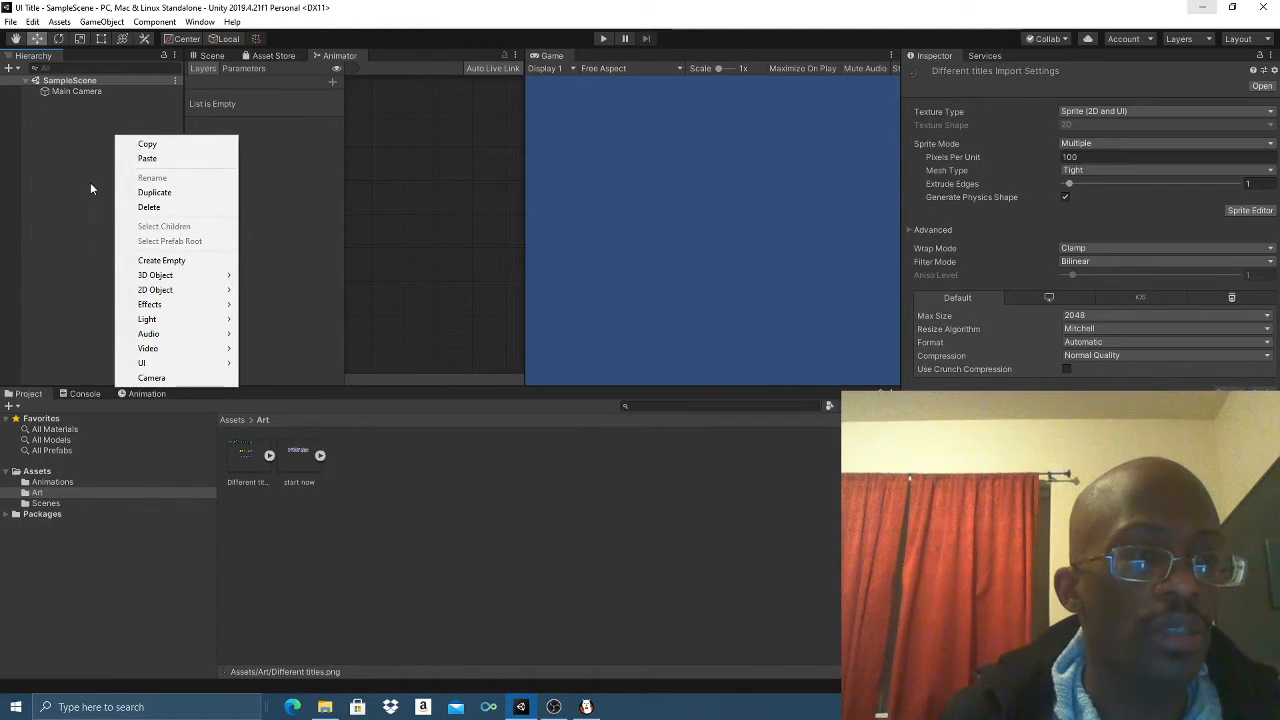
mouse_move(164, 366)
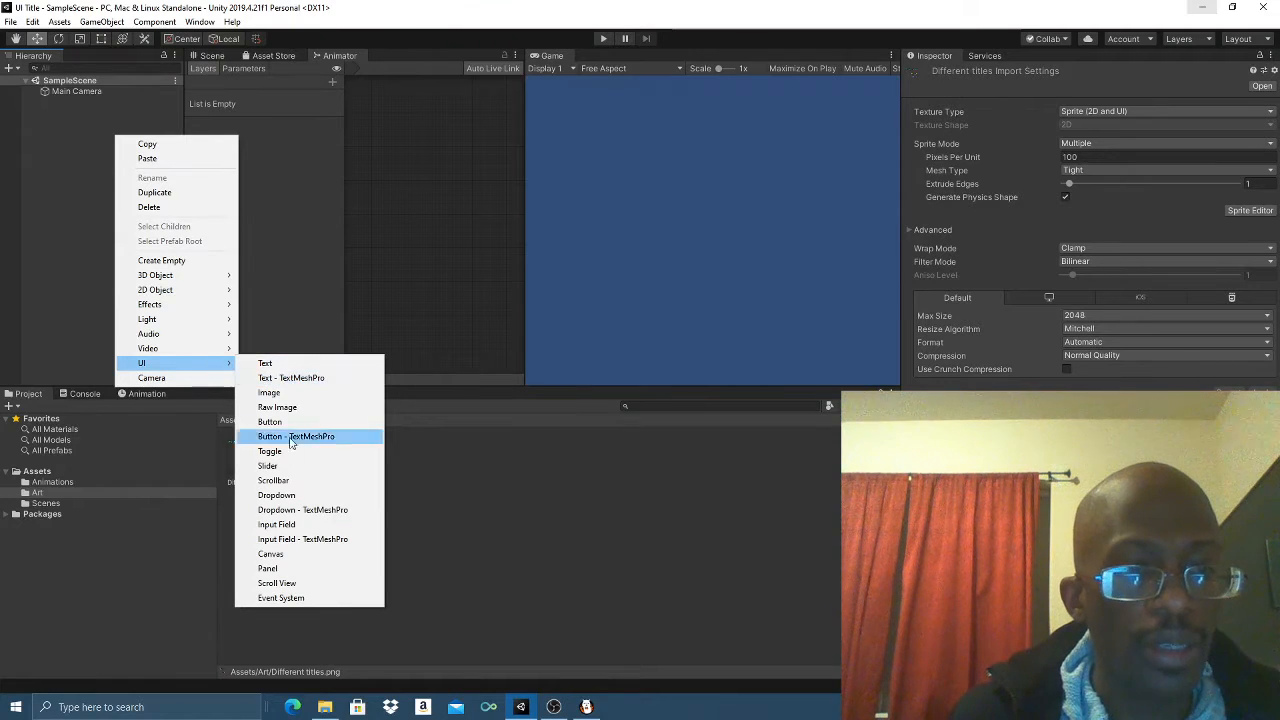
left_click(287, 555)
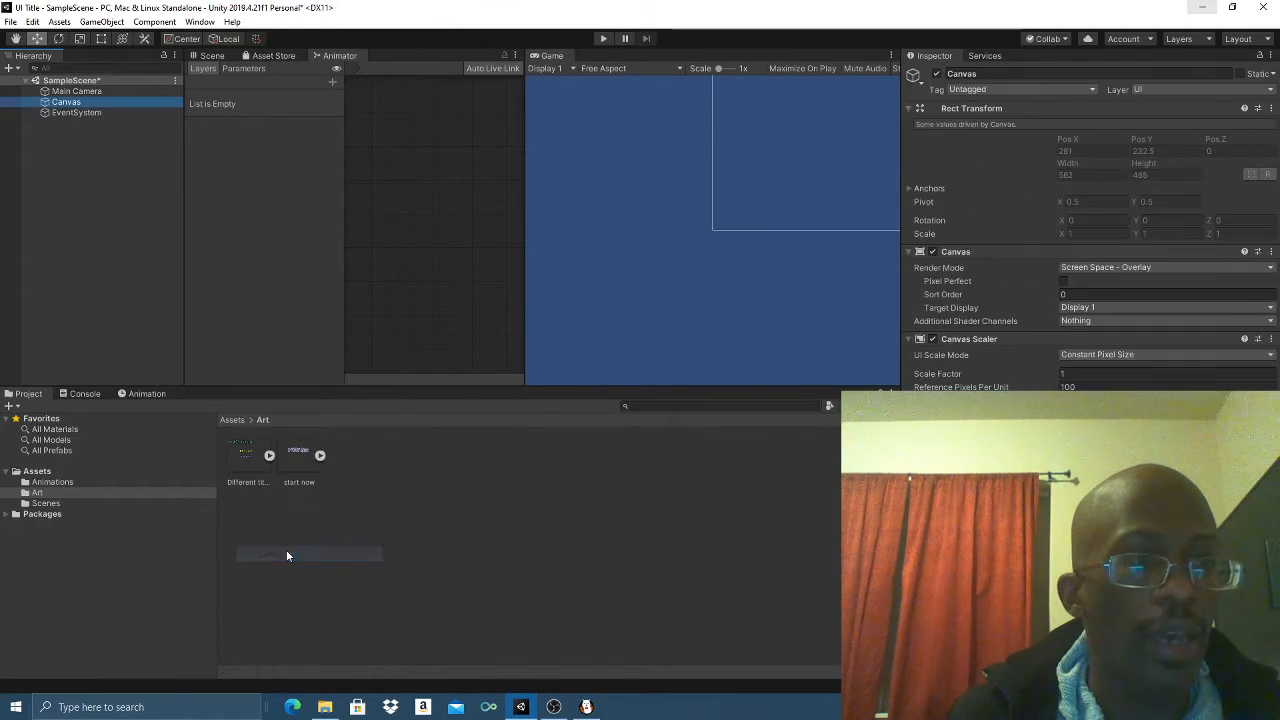
left_click(519, 152)
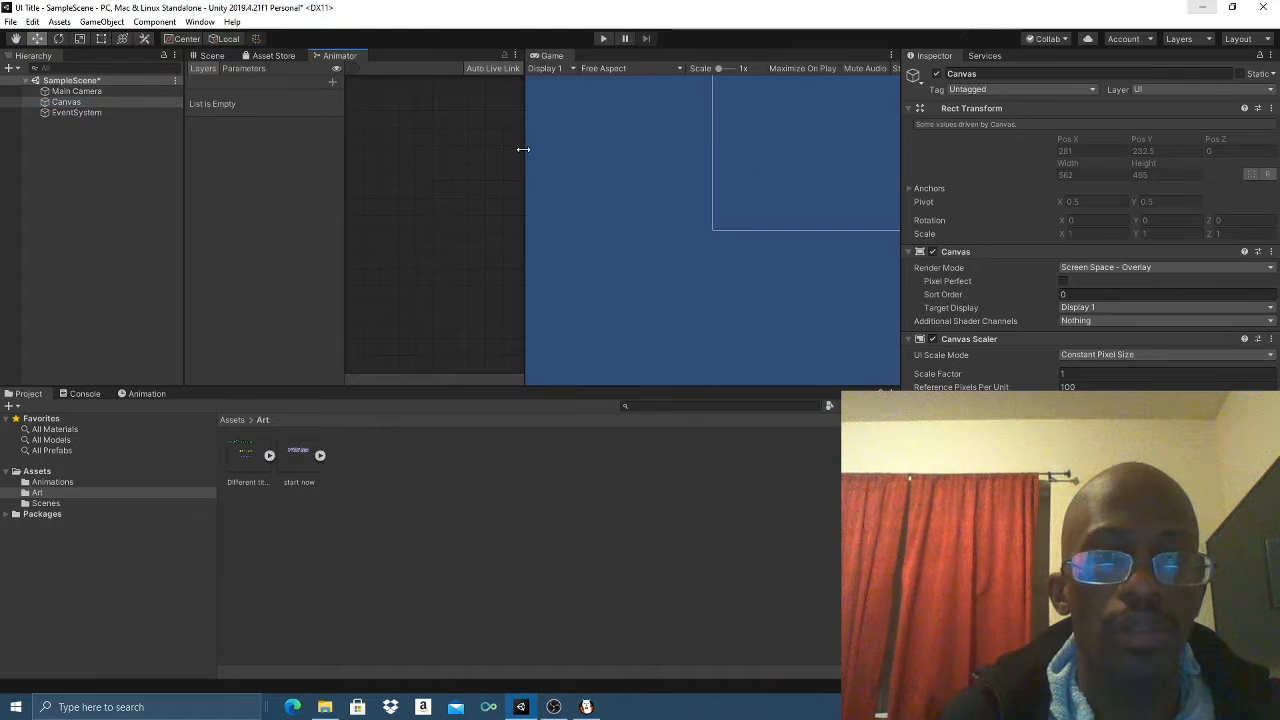
- Add a UI Image as a child of the Canvas and name it Title
right_click(72, 104)
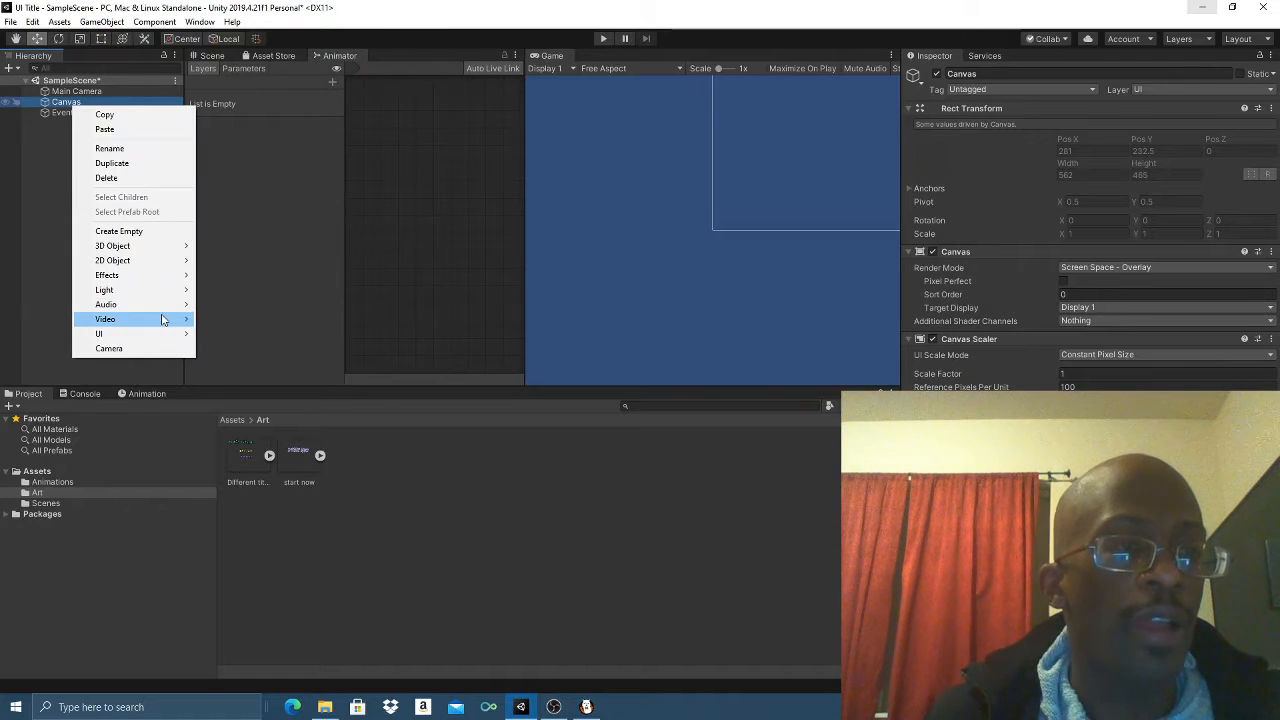
mouse_move(163, 267)
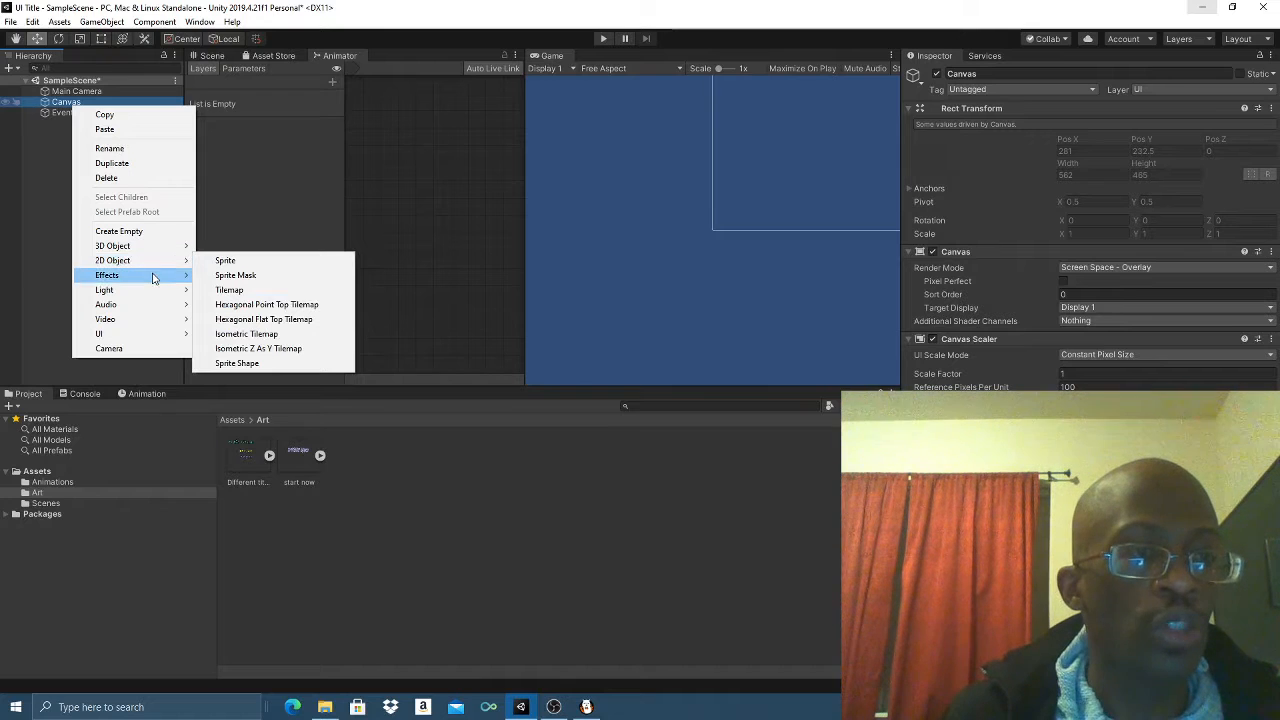
mouse_move(146, 335)
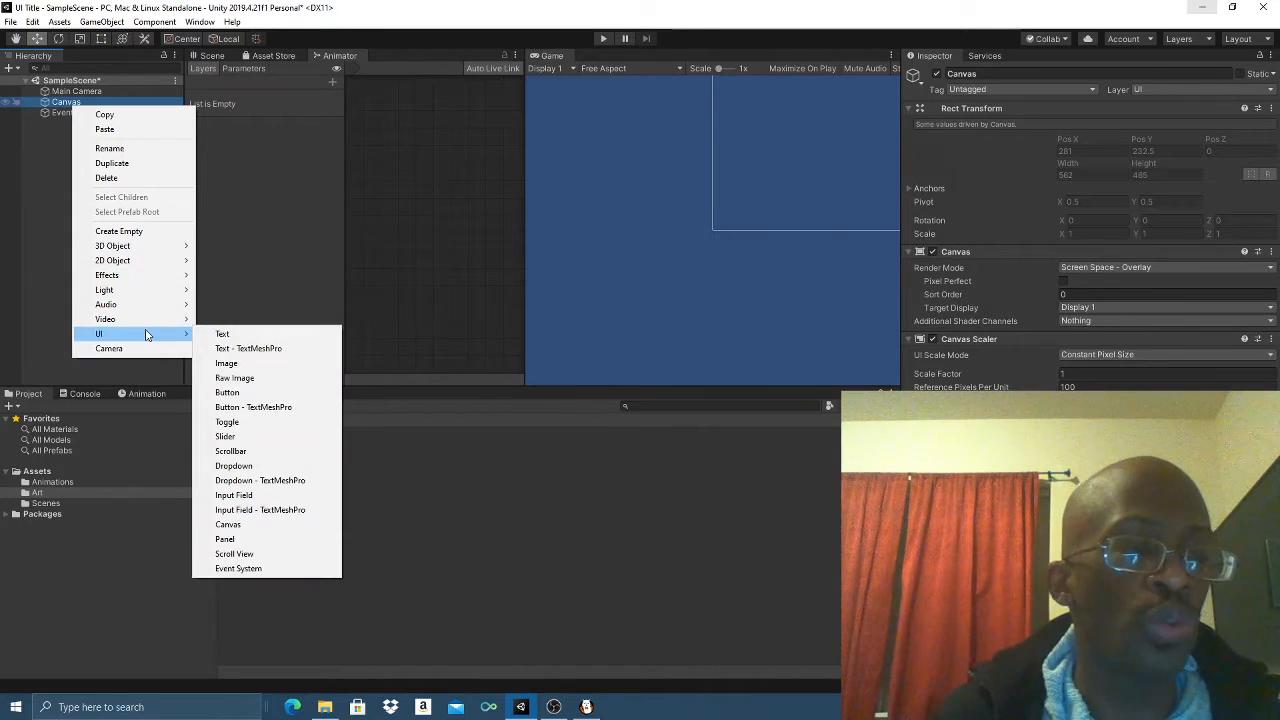
left_click(265, 364)
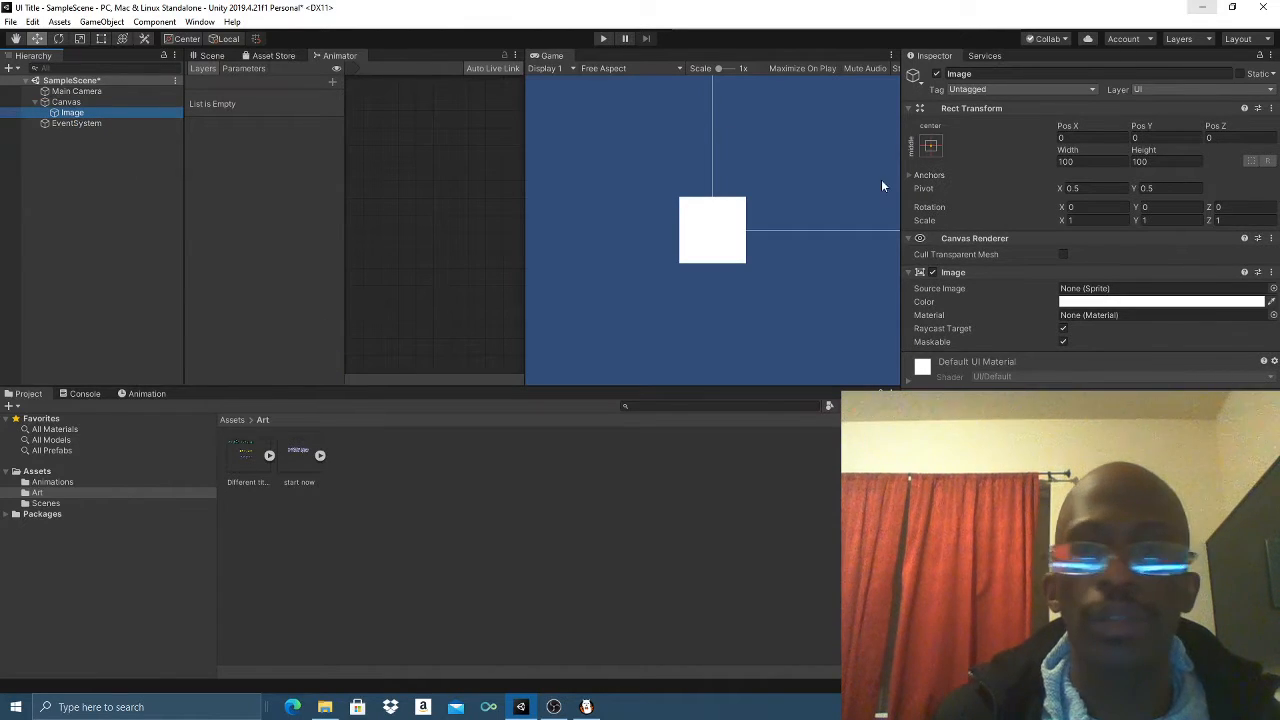
left_click(1006, 74)
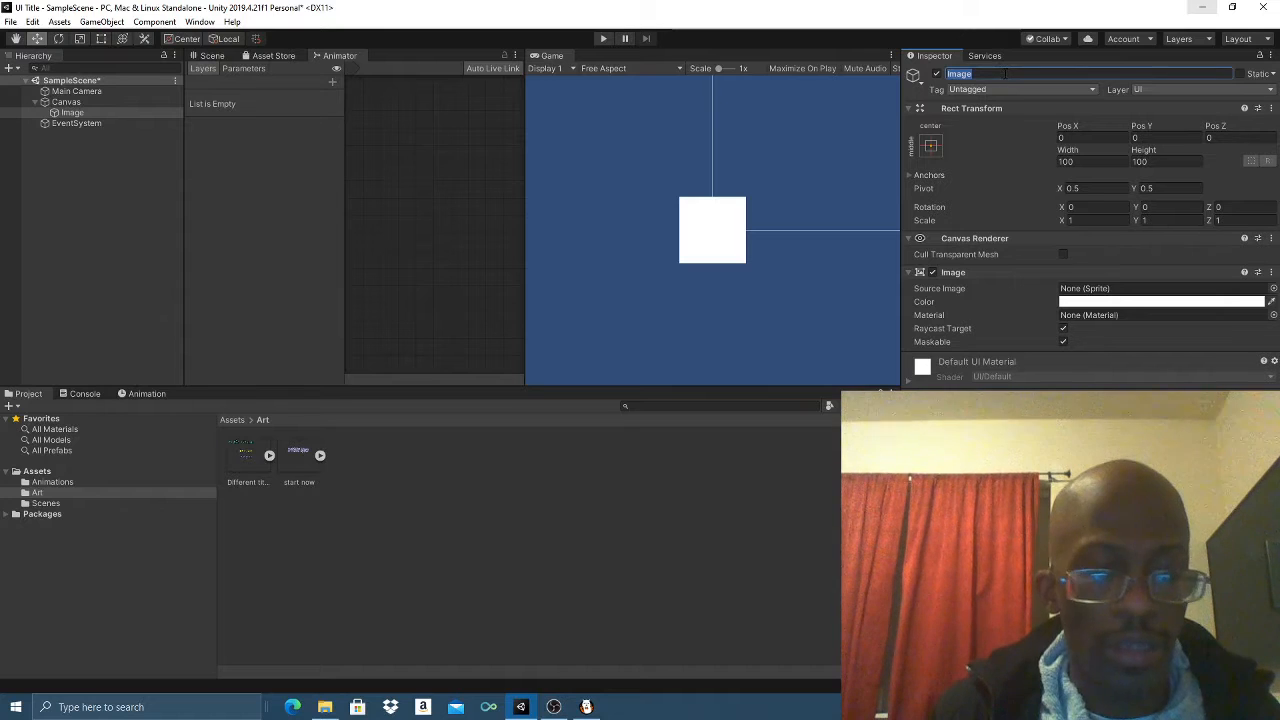
type("Title")
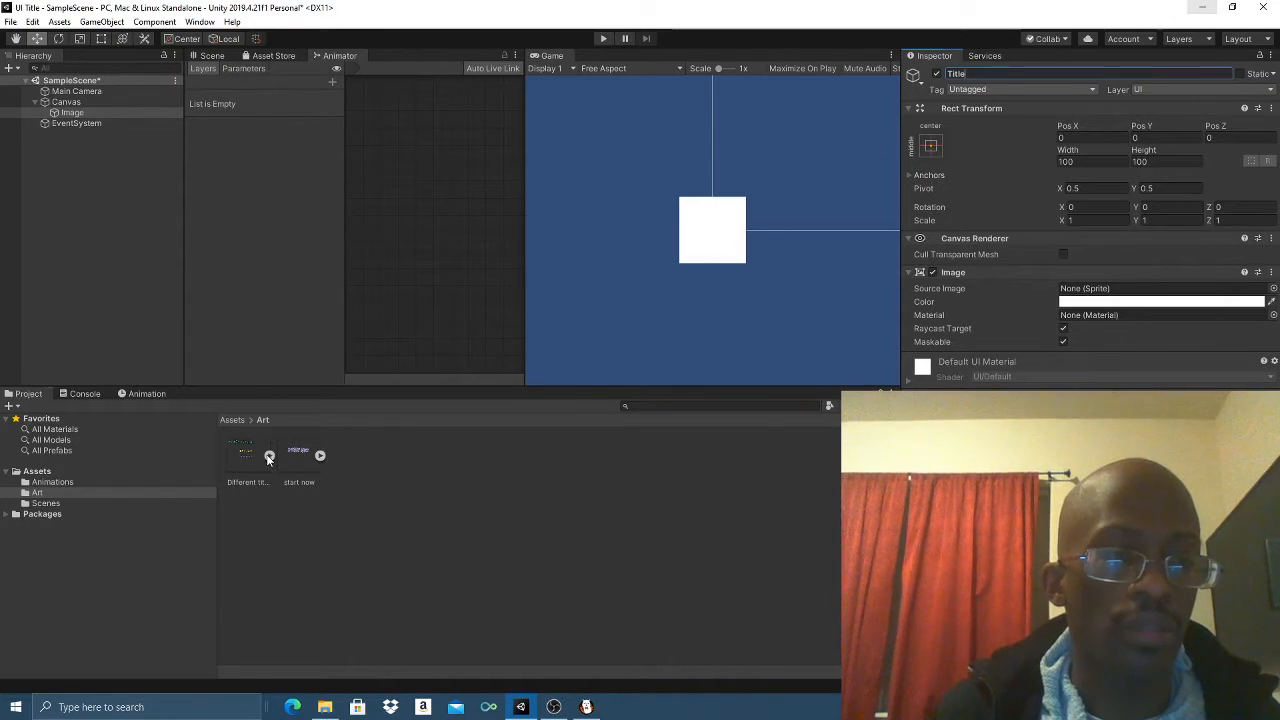
- Expand the Different titles texture and inspect its Option, Start and Title sprites
left_click(269, 457)
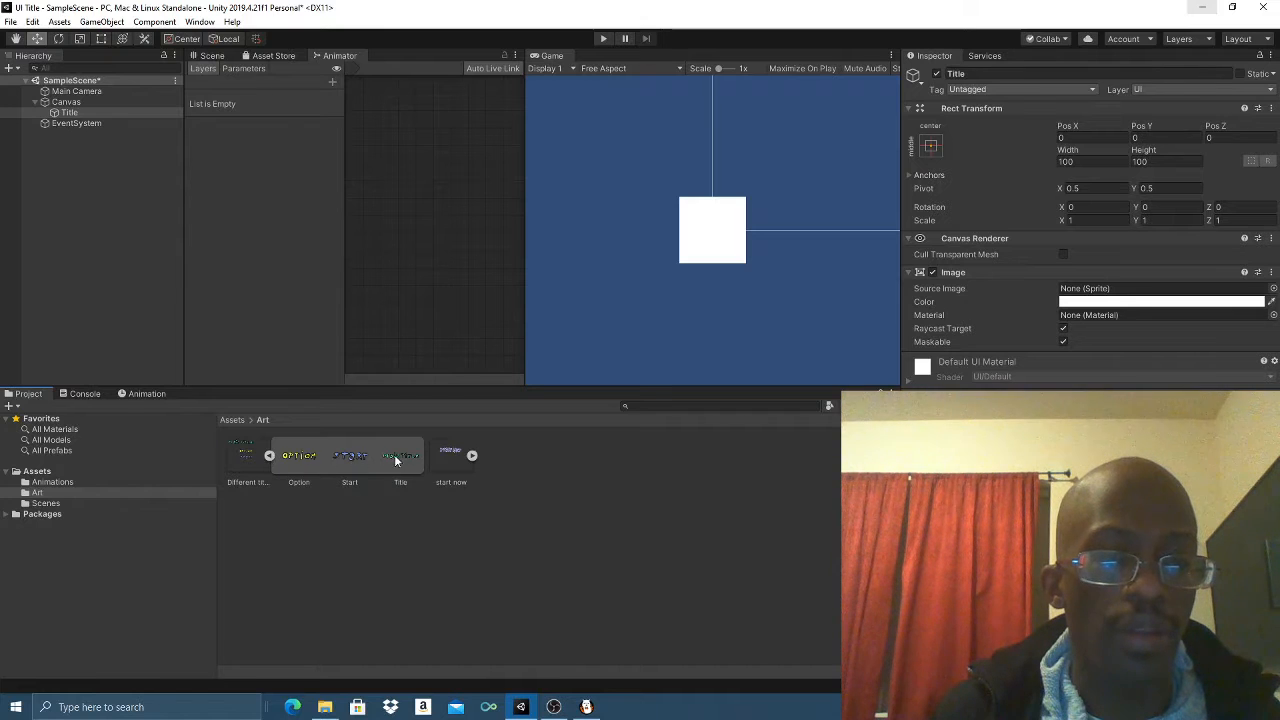
left_click(296, 462)
left_click(341, 458)
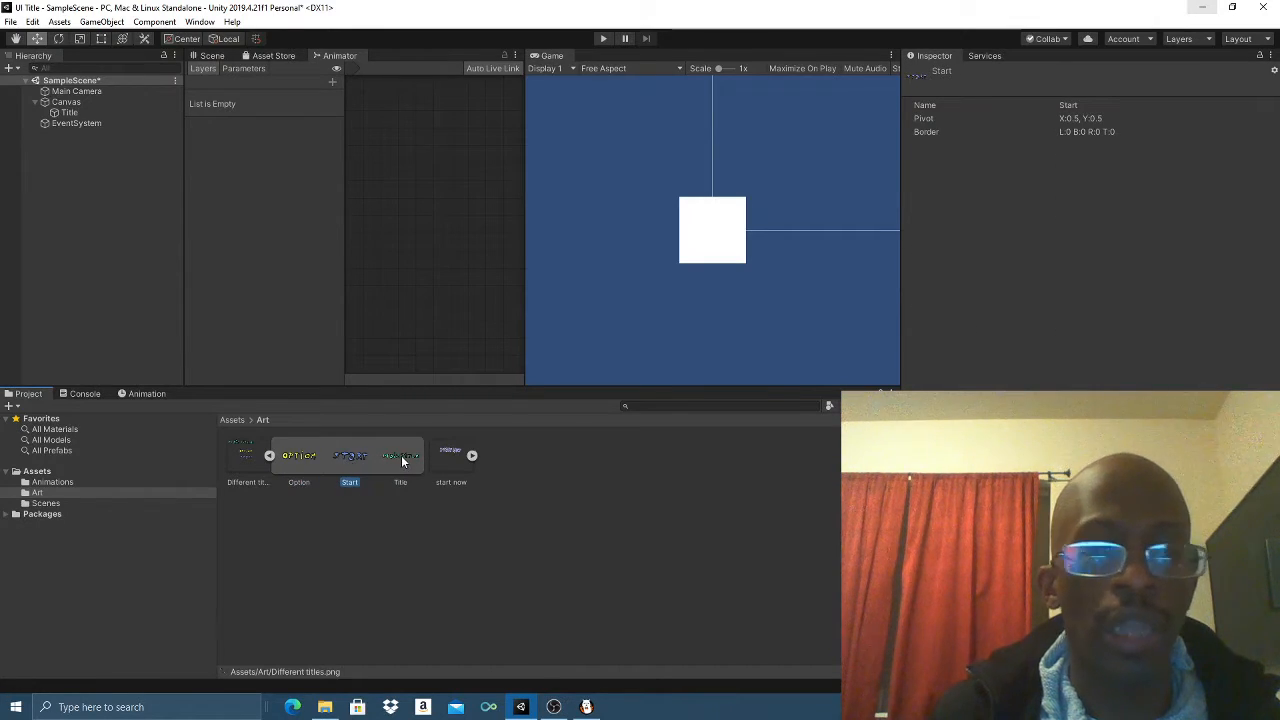
left_click(283, 459)
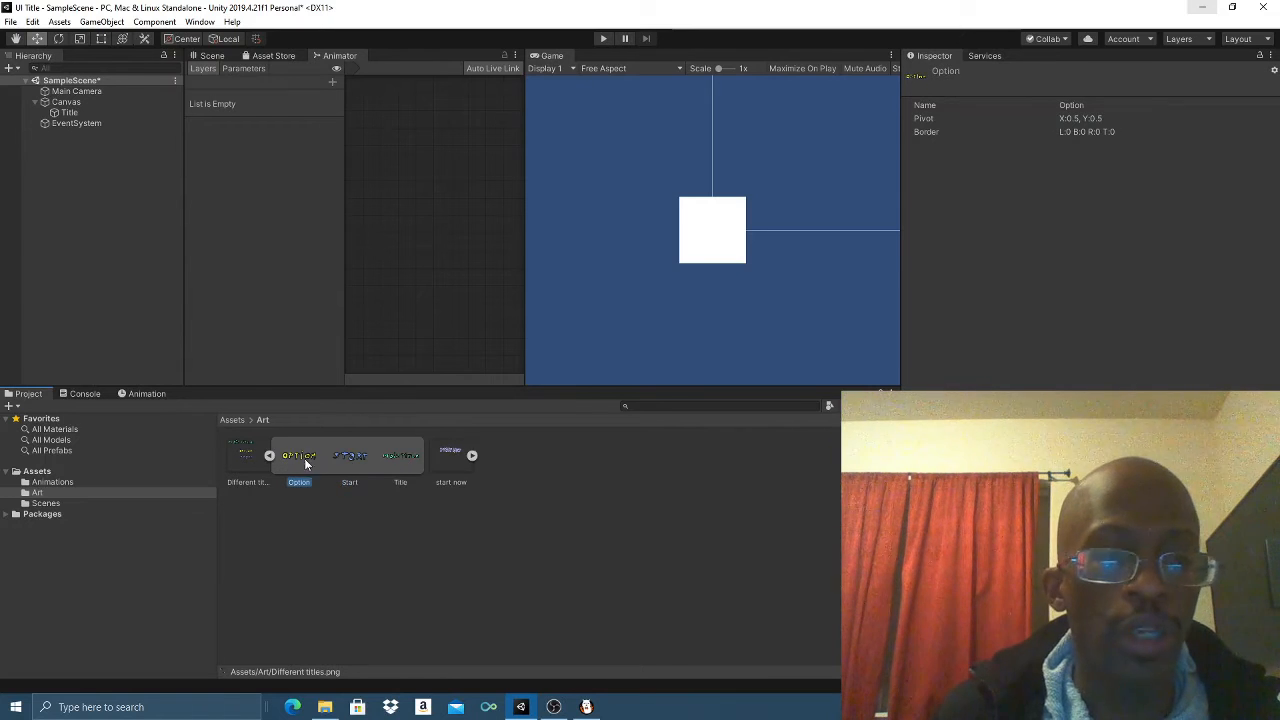
left_click(404, 467)
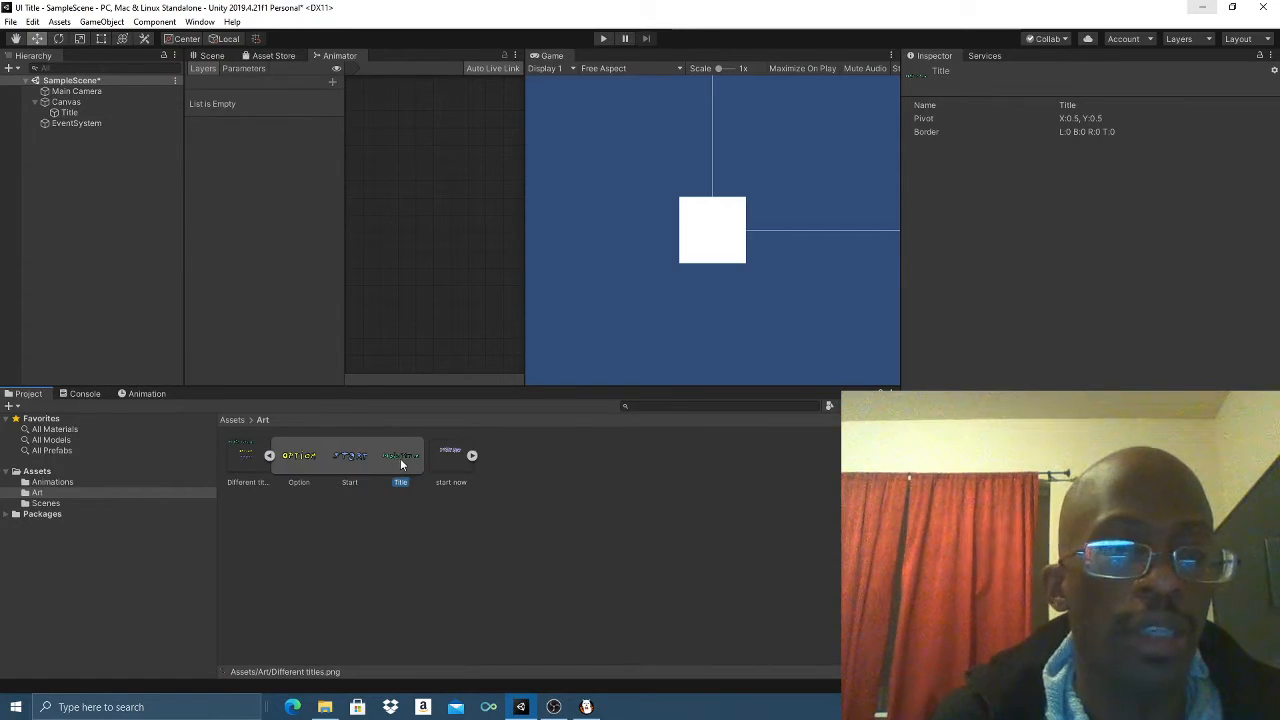
mouse_move(400, 458)
left_mouse_down()
mouse_move(396, 416)
mouse_move(272, 269)
mouse_move(130, 131)
mouse_move(87, 112)
mouse_move(347, 444)
mouse_move(400, 477)
left_mouse_up()
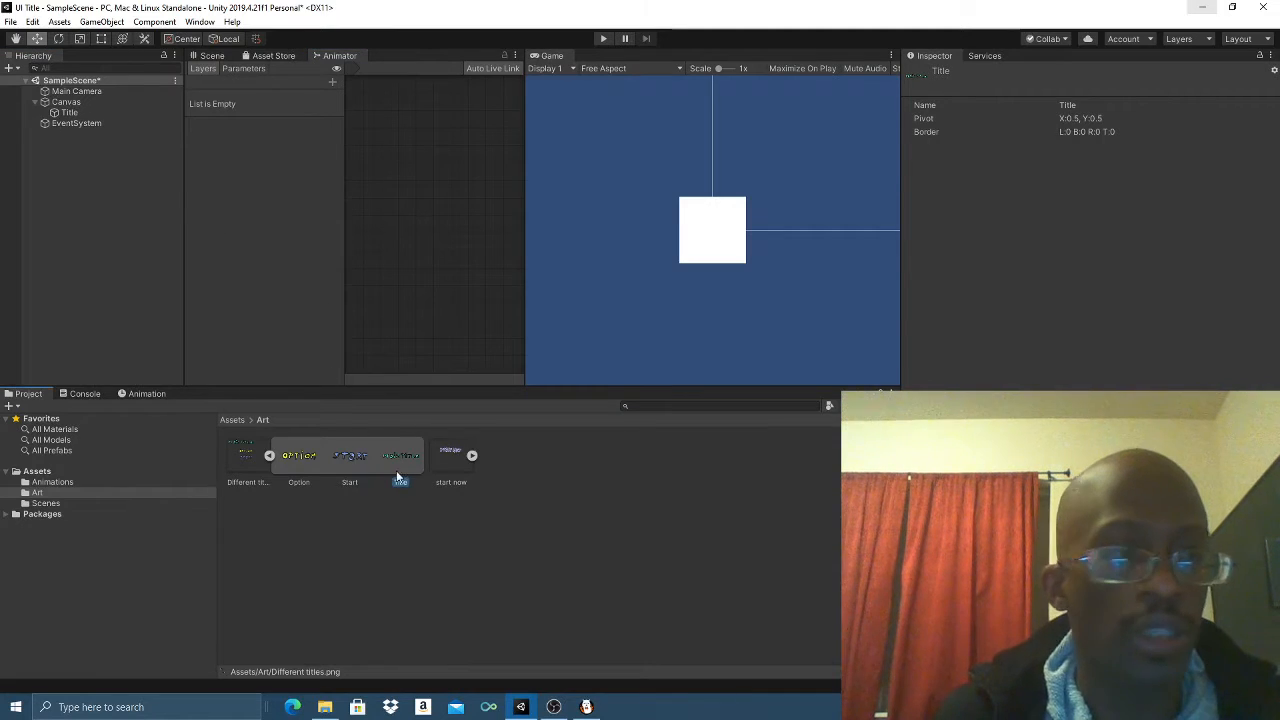
- Assign the Title sprite as the Title image's Source Image and set the image to its native size
left_click(77, 113)
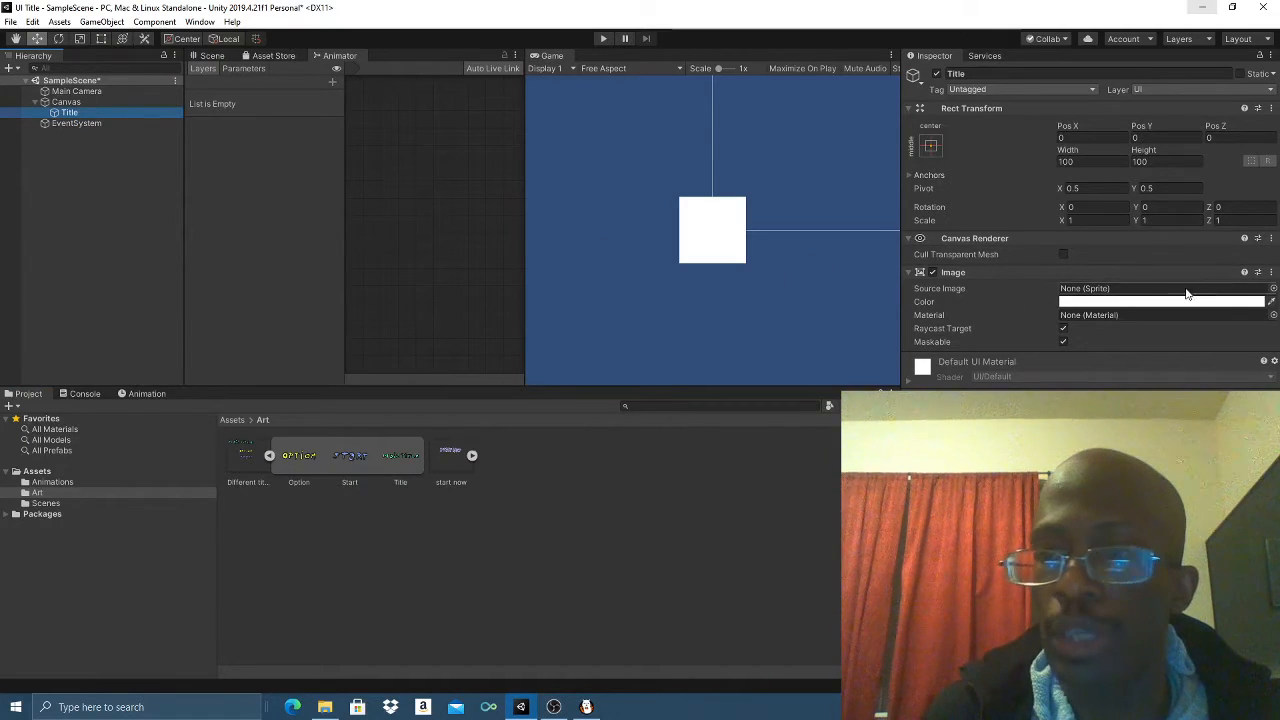
left_click(1273, 289)
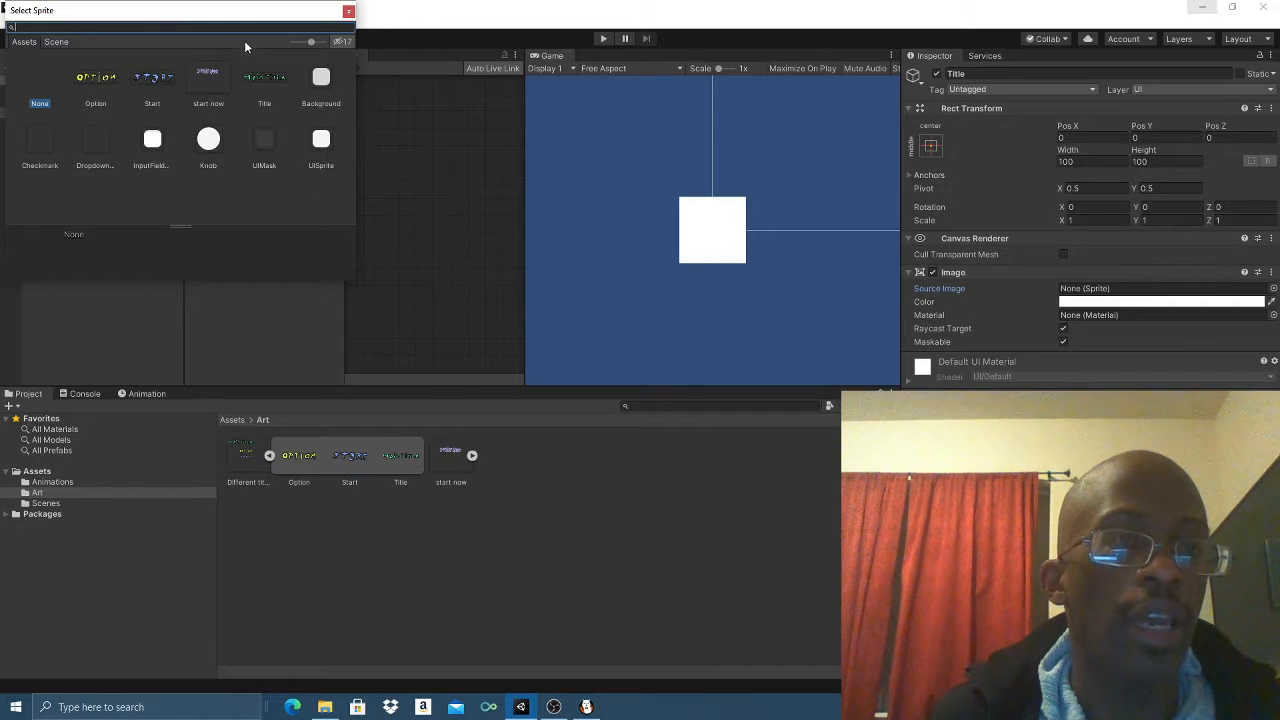
left_click(265, 81)
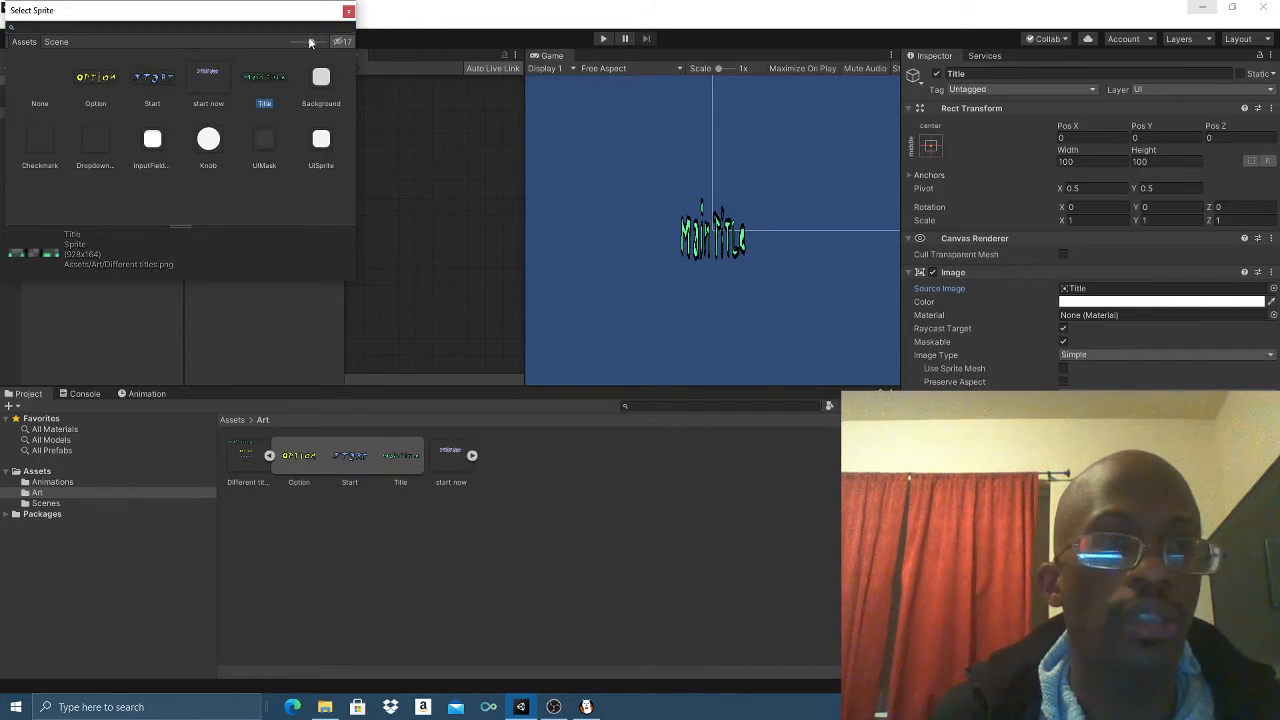
left_click(349, 15)
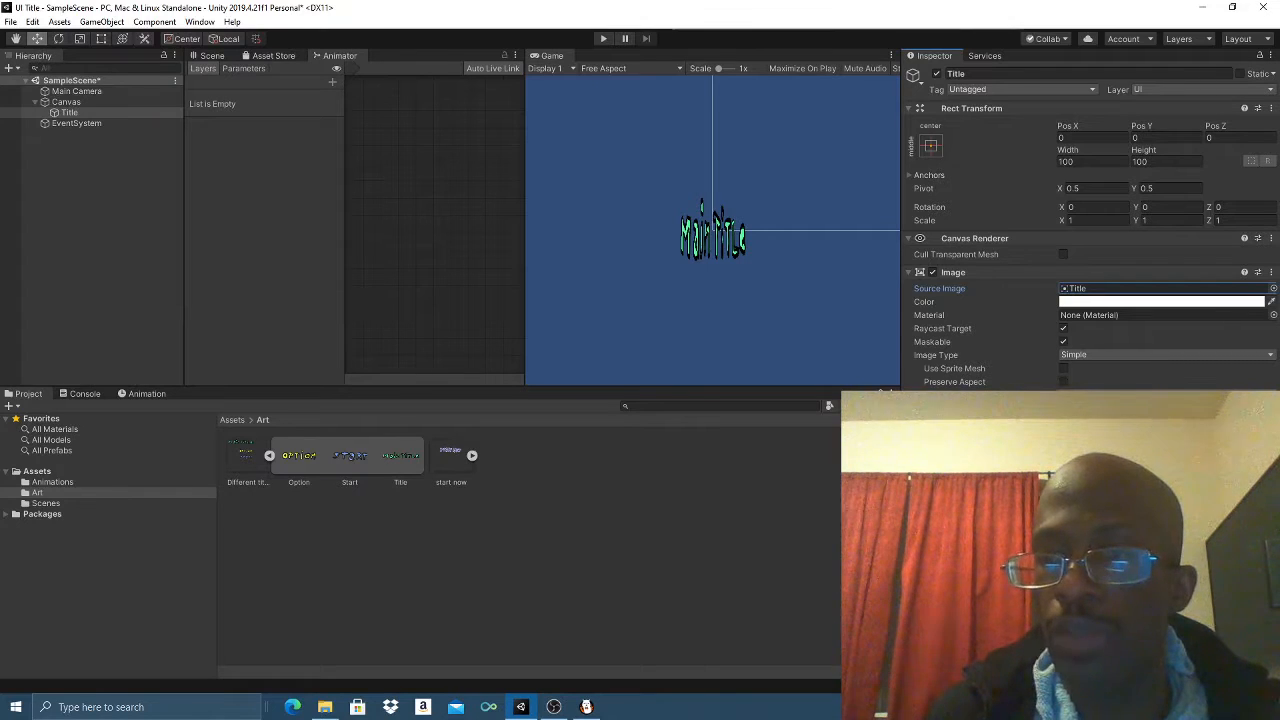
left_click(1166, 395)
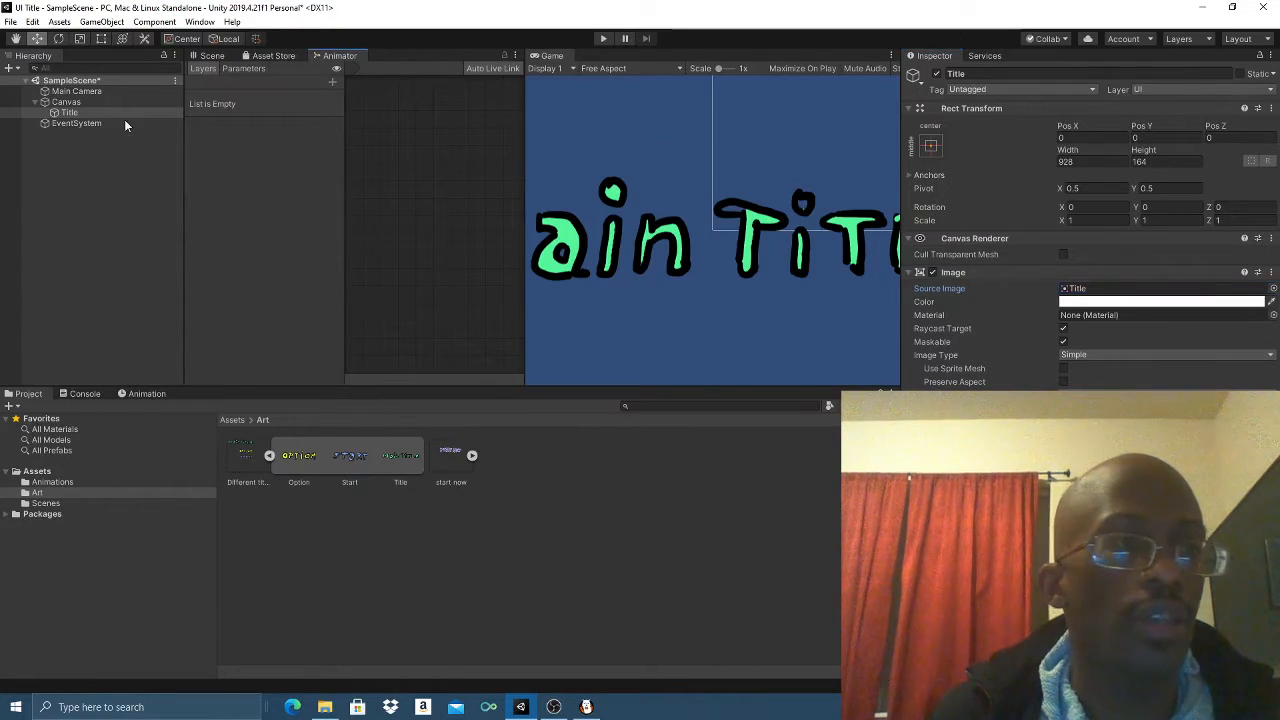
- Show the Scene view and move the Title image up the canvas to about Pos Y 15
left_click(70, 111)
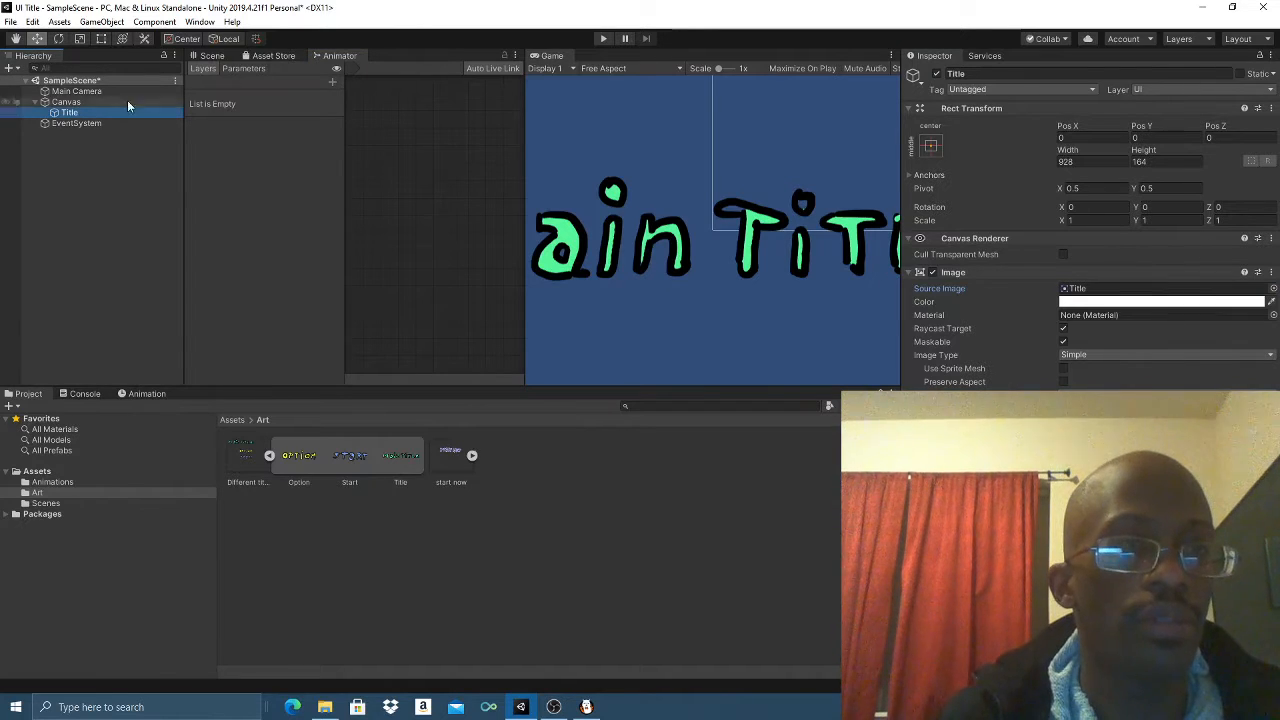
left_click(220, 59)
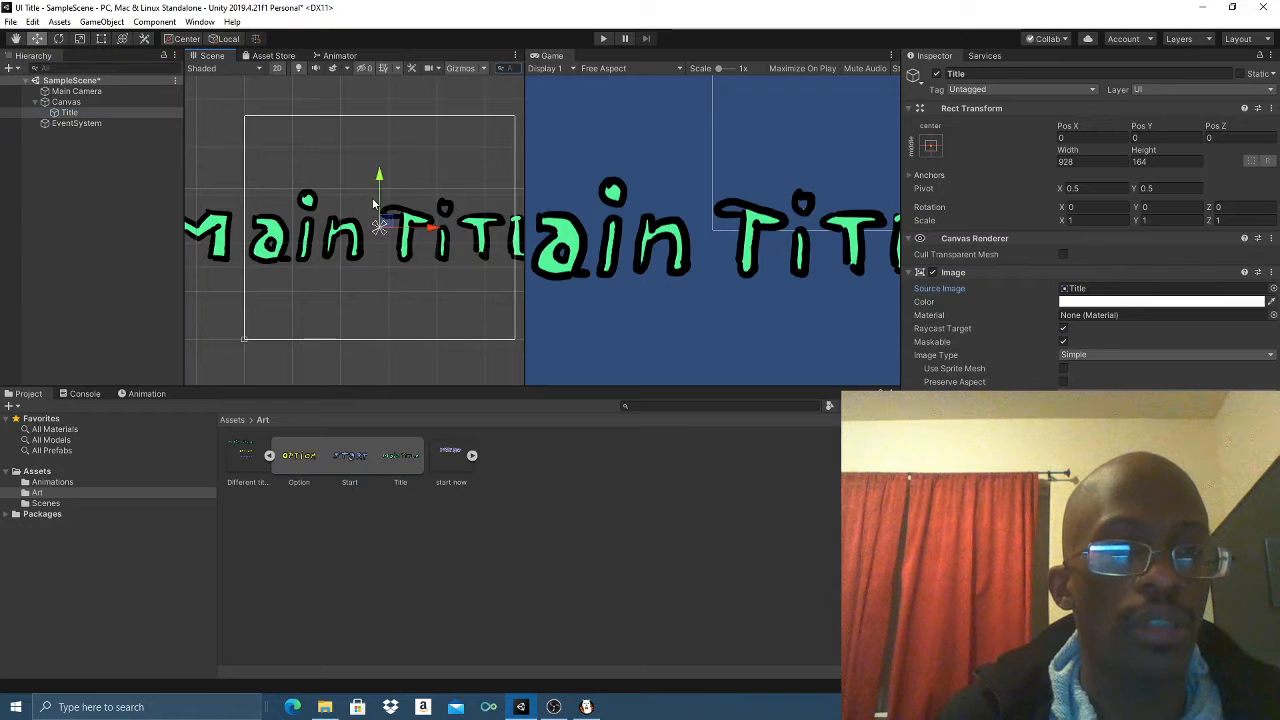
mouse_move(379, 182)
left_mouse_down()
mouse_move(387, 164)
mouse_move(382, 196)
mouse_move(384, 170)
left_mouse_up()
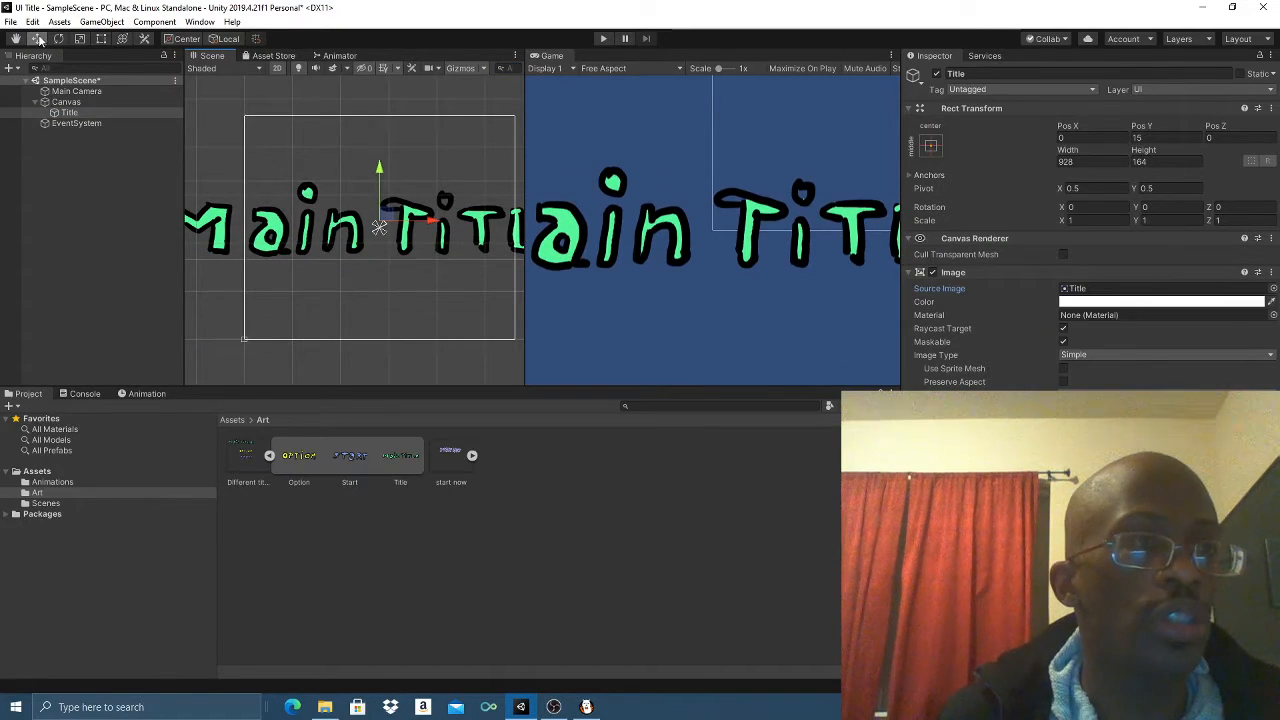
- Scale the Title image uniformly to about 0.54 and move it up the canvas to about Pos Y 146
left_click(80, 39)
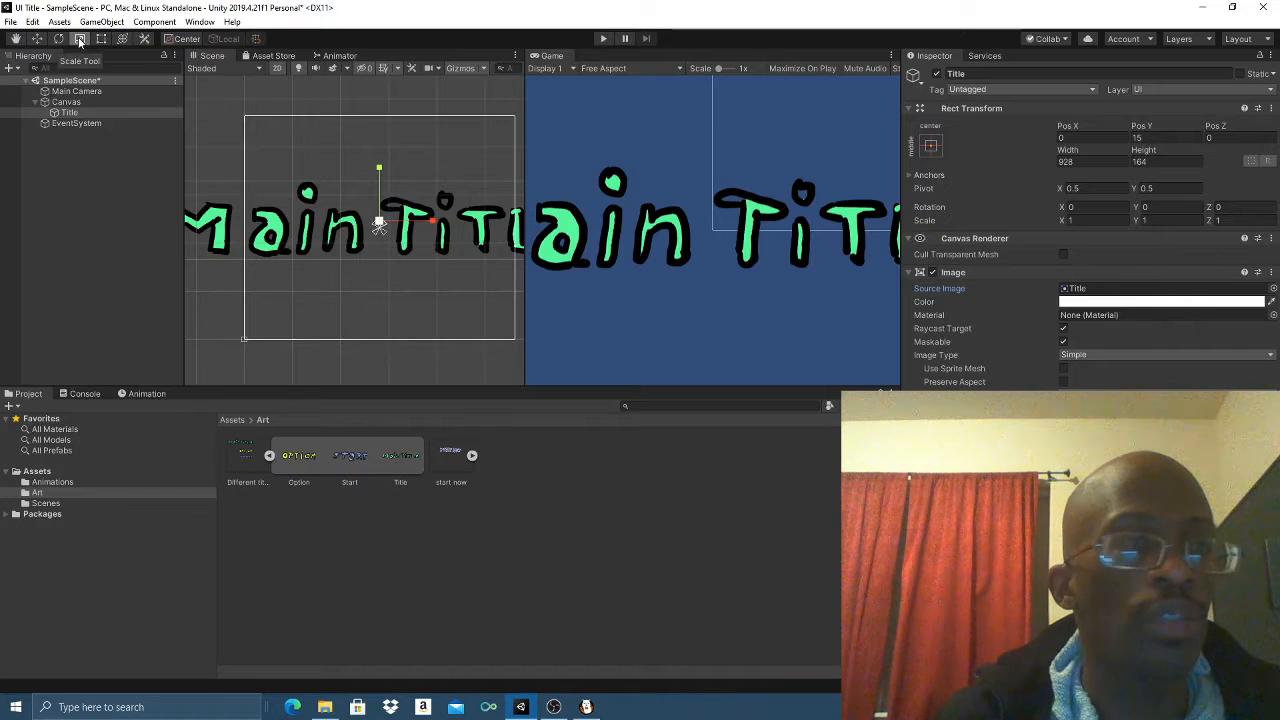
left_click_drag(380, 223, 394, 106)
left_click(37, 39)
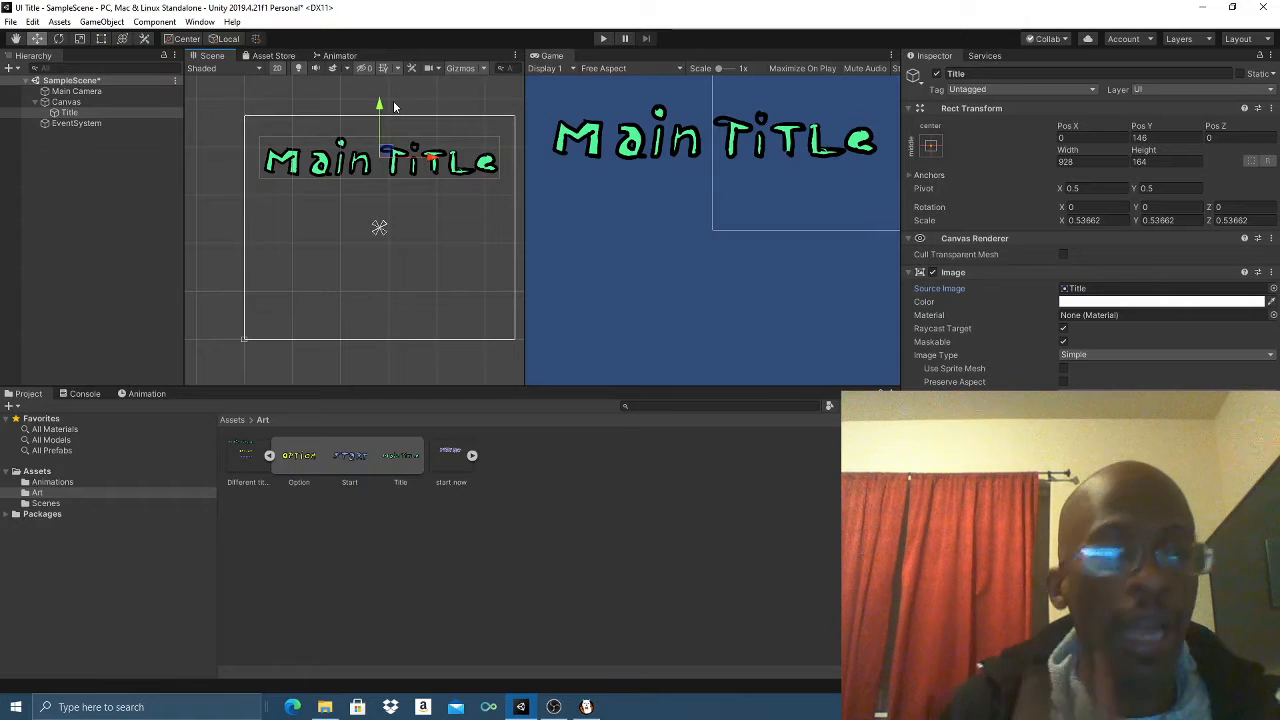
left_click(70, 111)
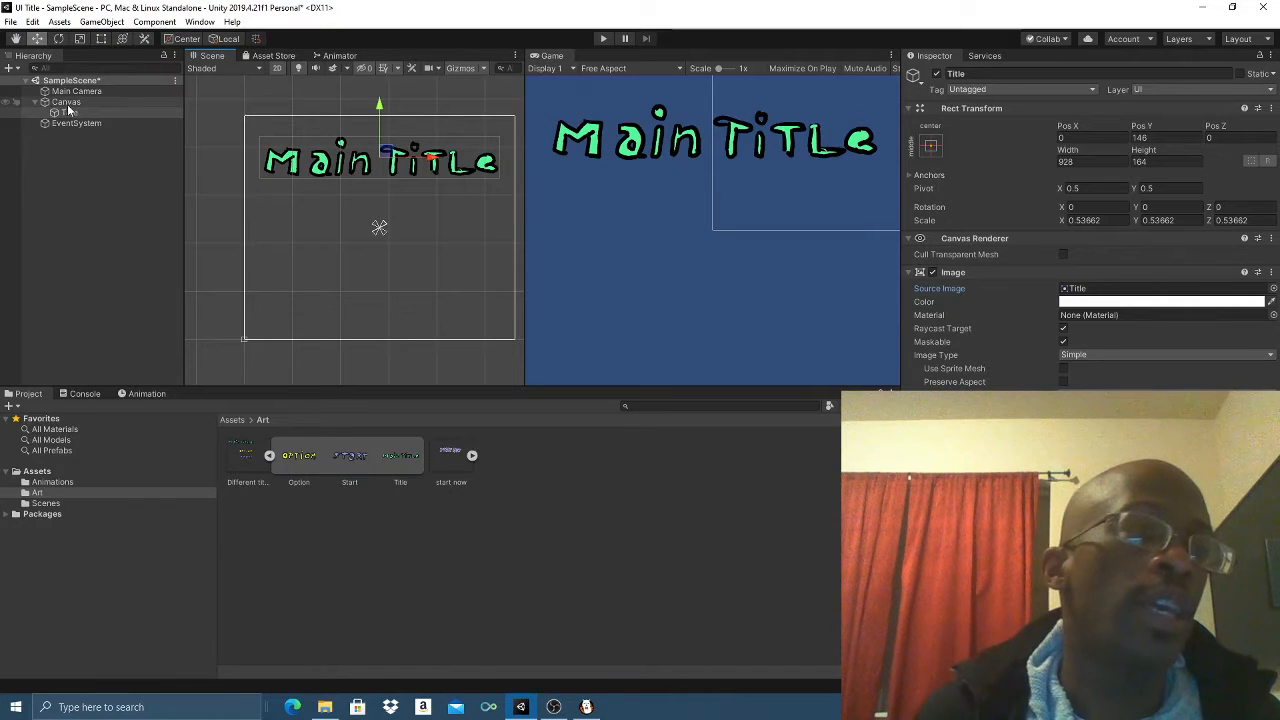
right_click(67, 103)
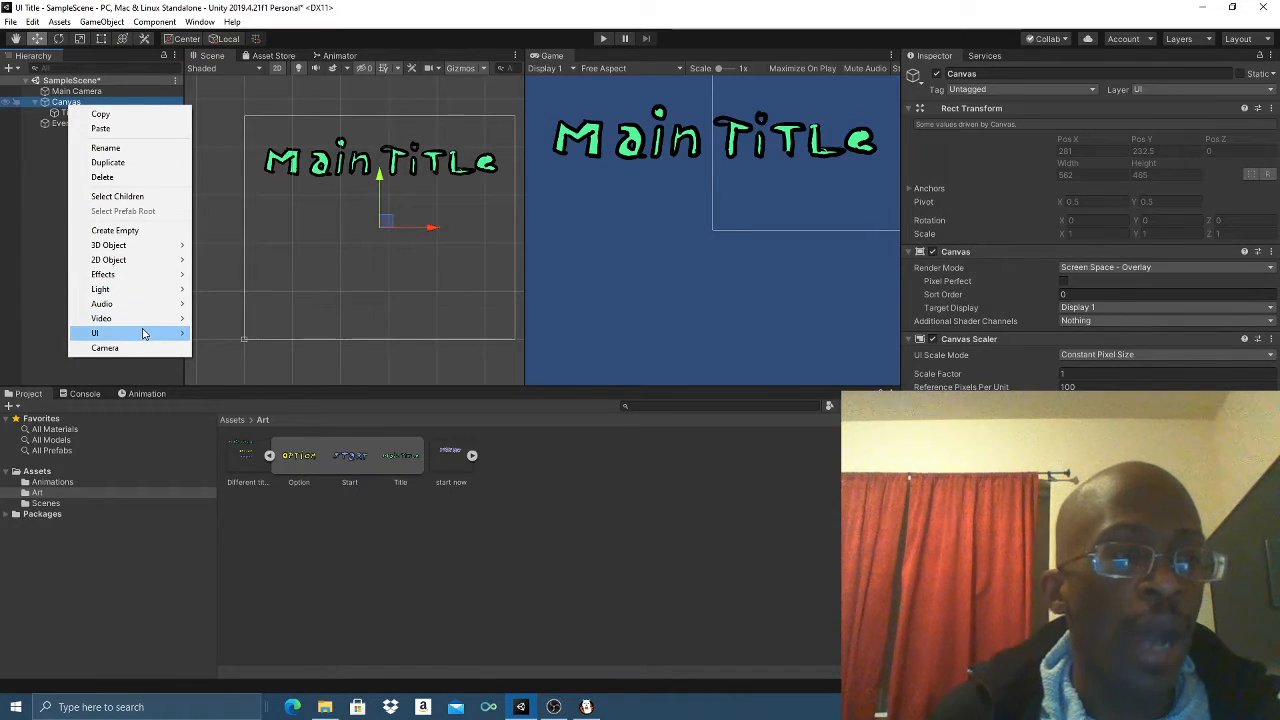
mouse_move(143, 334)
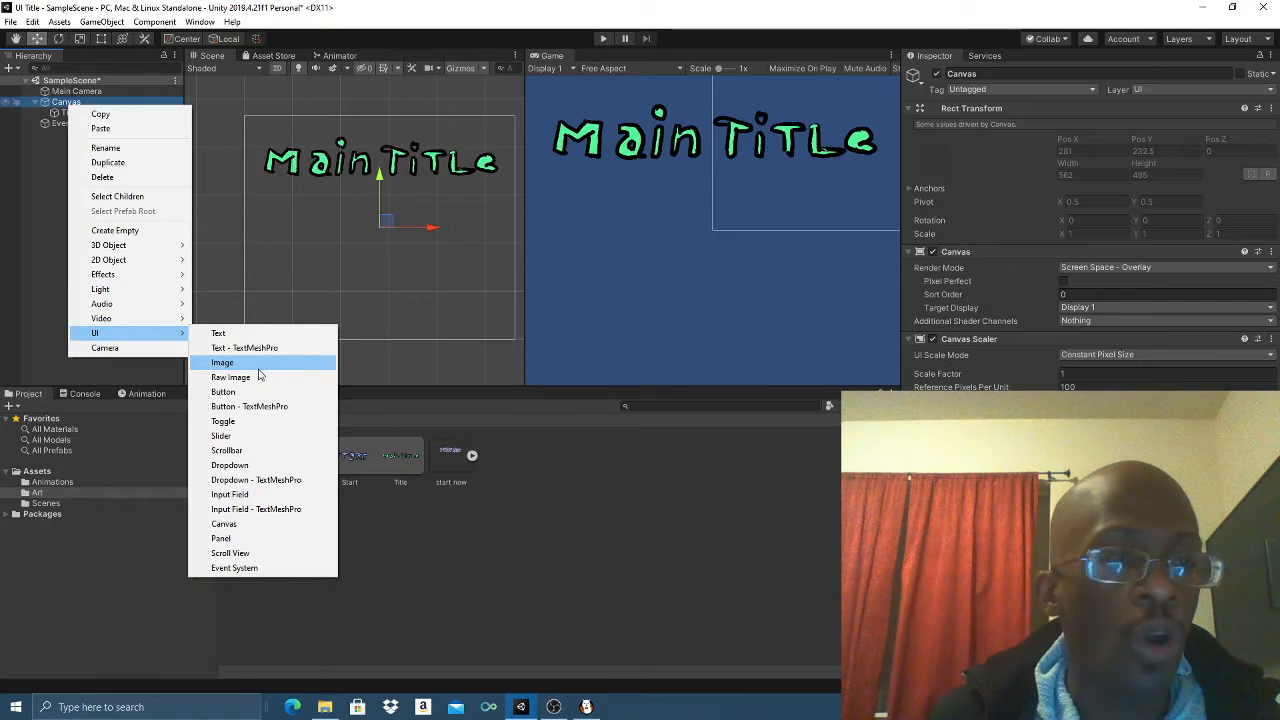
left_click(57, 120)
- Duplicate the Title image within the Canvas and rename the copy Start
left_click(57, 116)
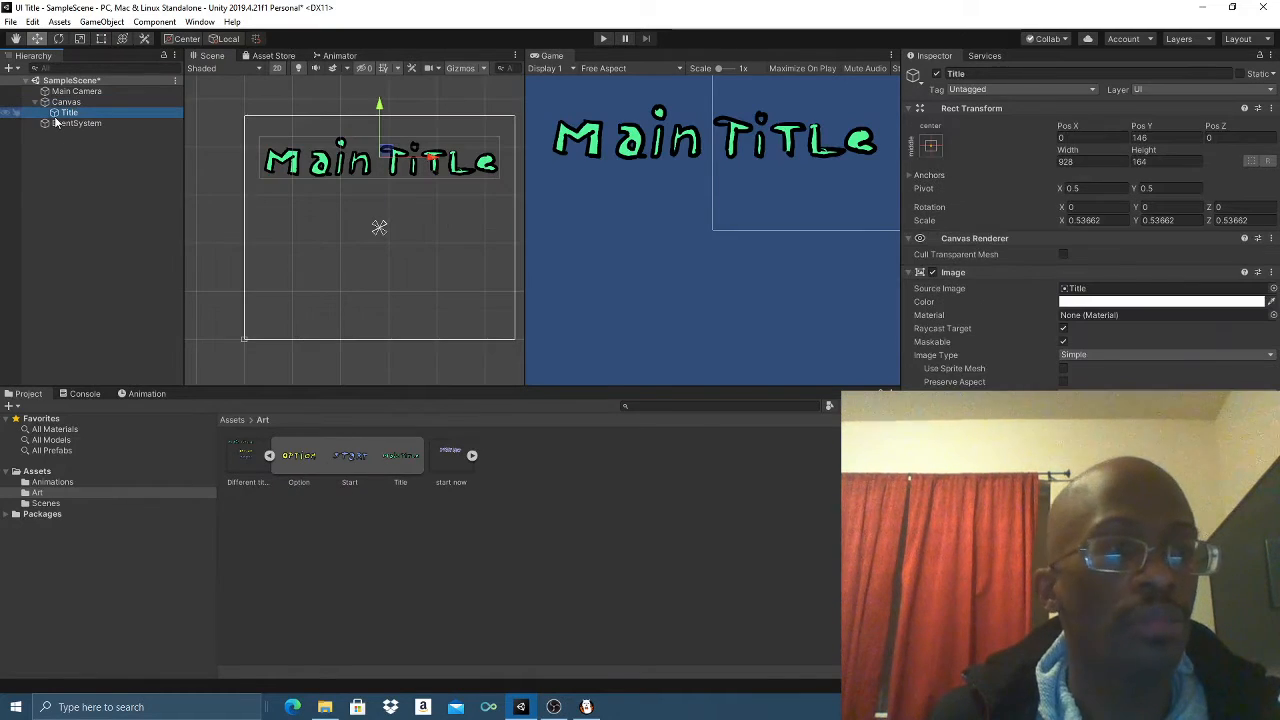
key("ctrl+v")
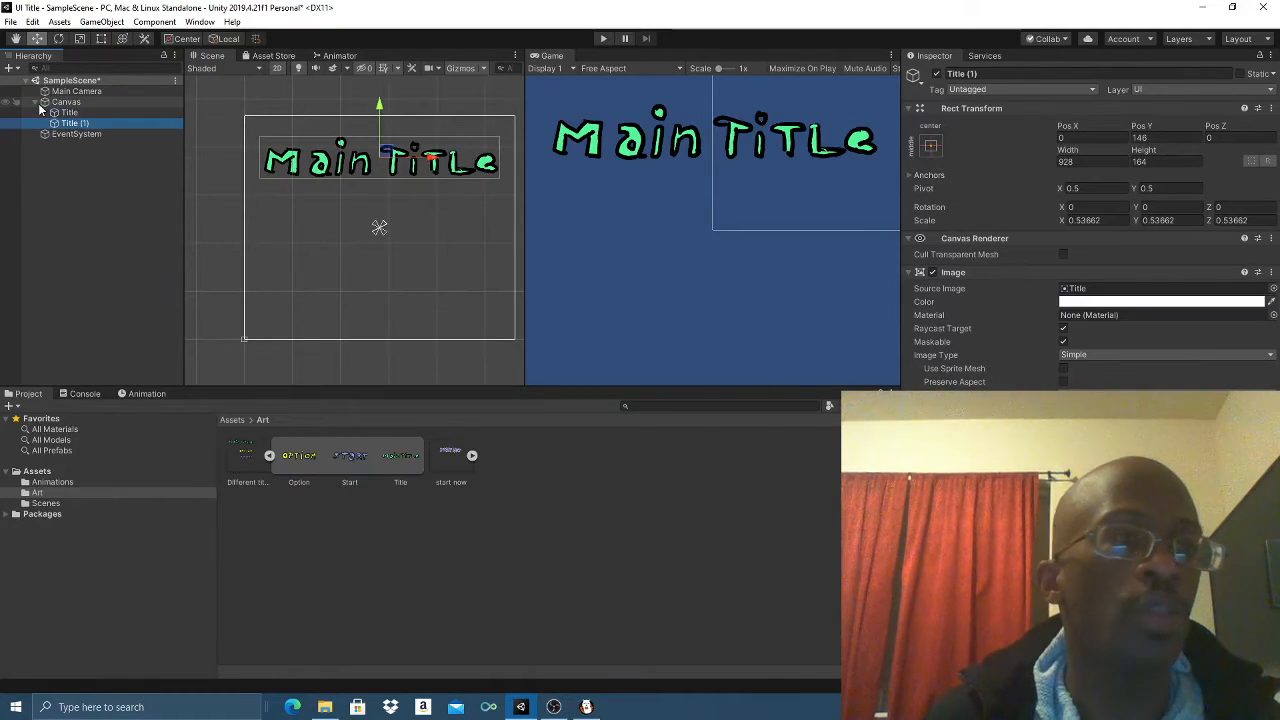
left_click(1012, 75)
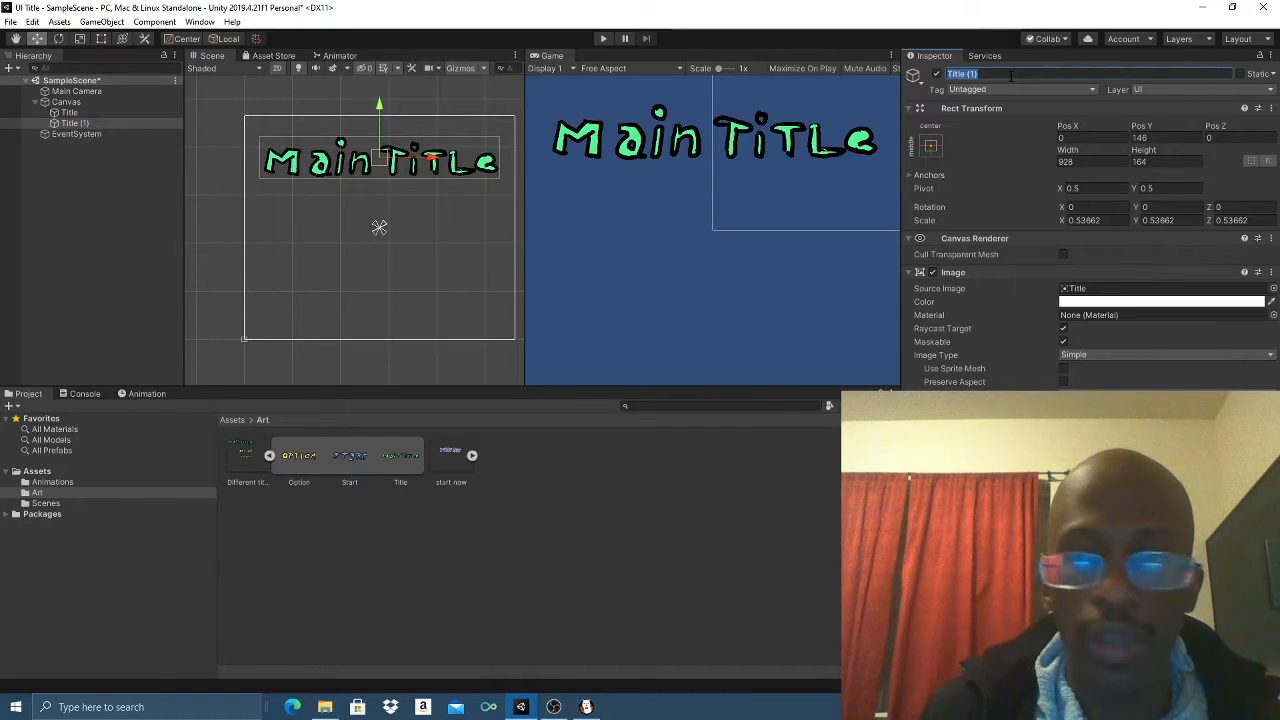
type("Start")
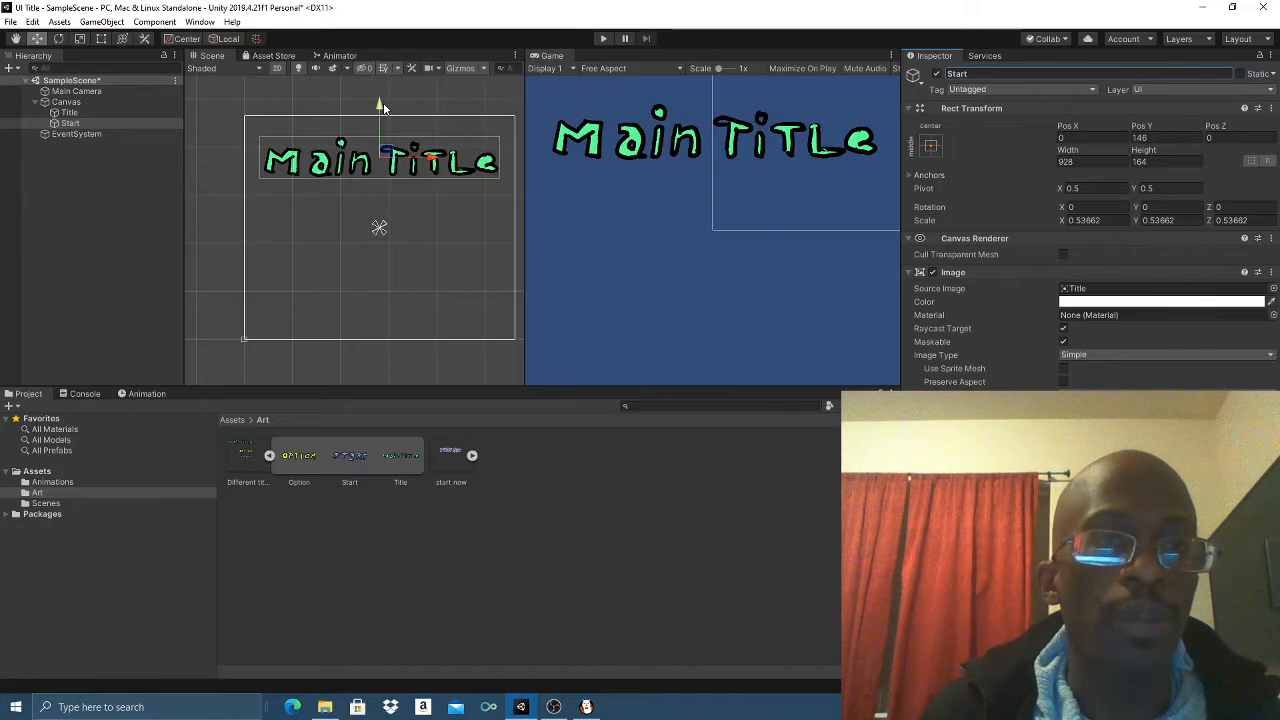
- Move the Start image down to about Pos Y 40 and assign the Start sprite as its Source Image
left_click_drag(381, 107, 381, 158)
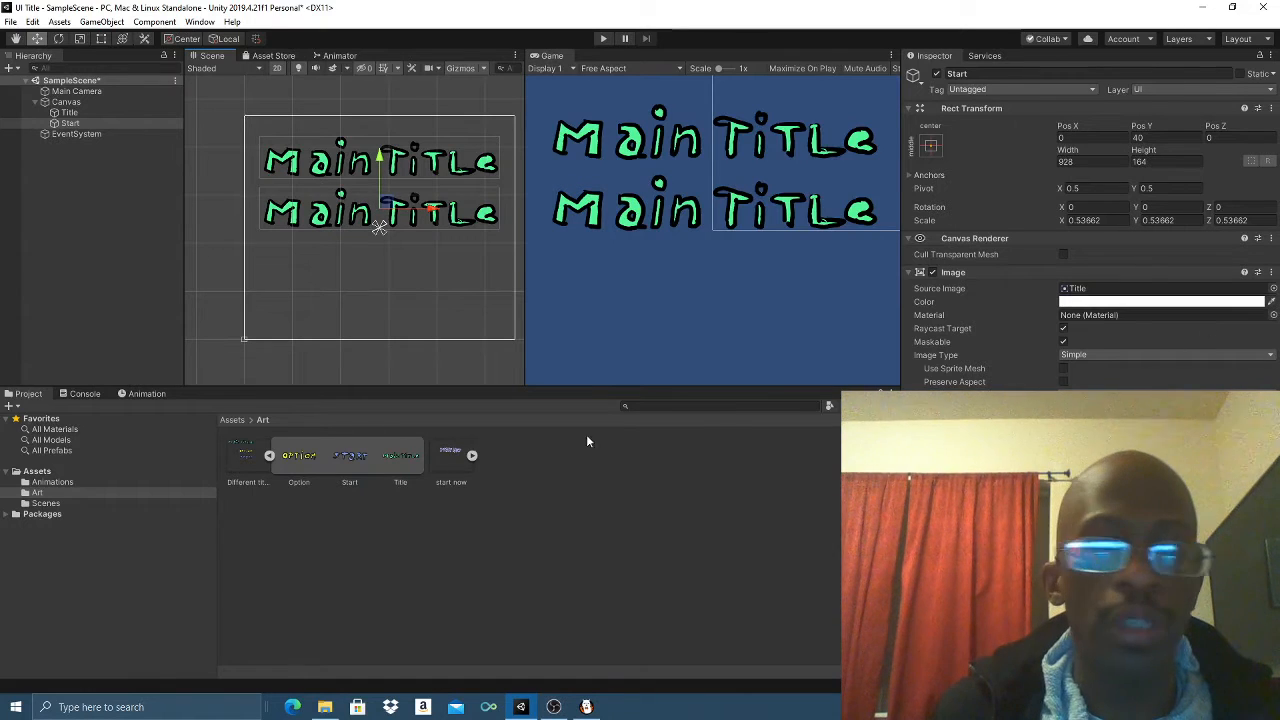
left_click_drag(356, 461, 1082, 300)
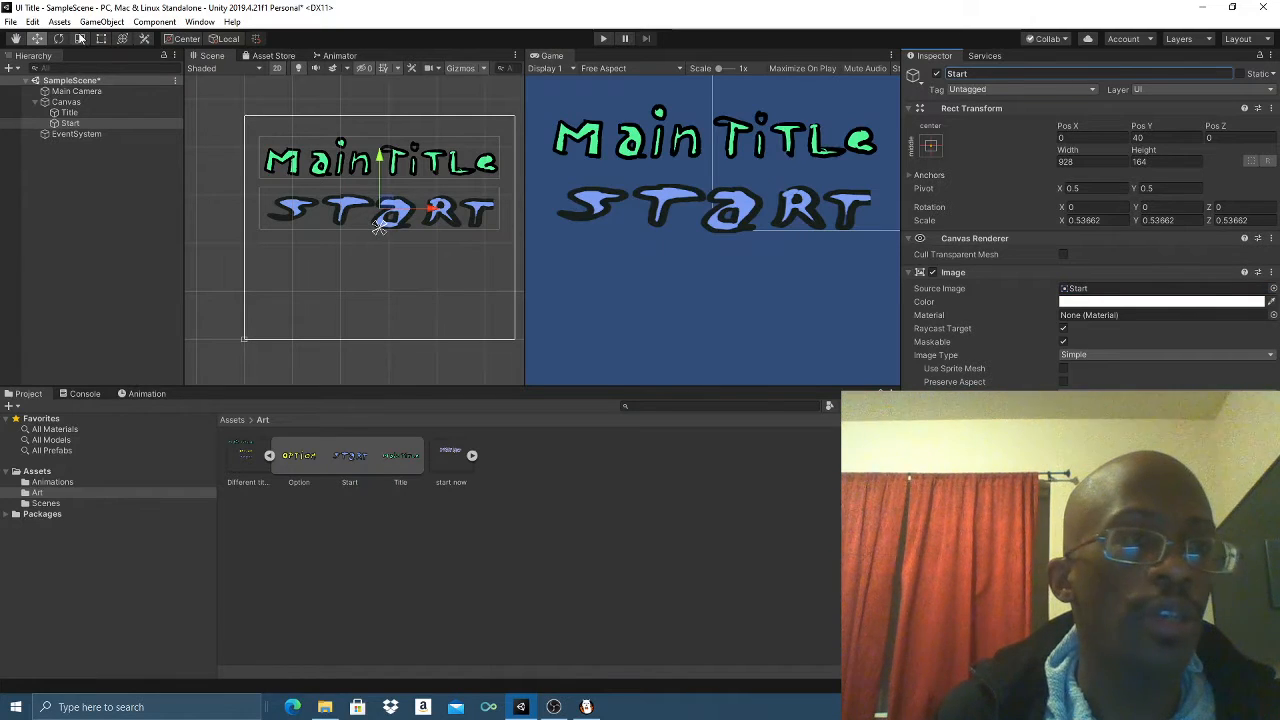
- Scale the Start image to about 0.27 in X and 0.37 in Y, and lower it to about Pos Y 30
key("r")
left_click_drag(380, 213, 350, 218)
left_click_drag(436, 215, 418, 215)
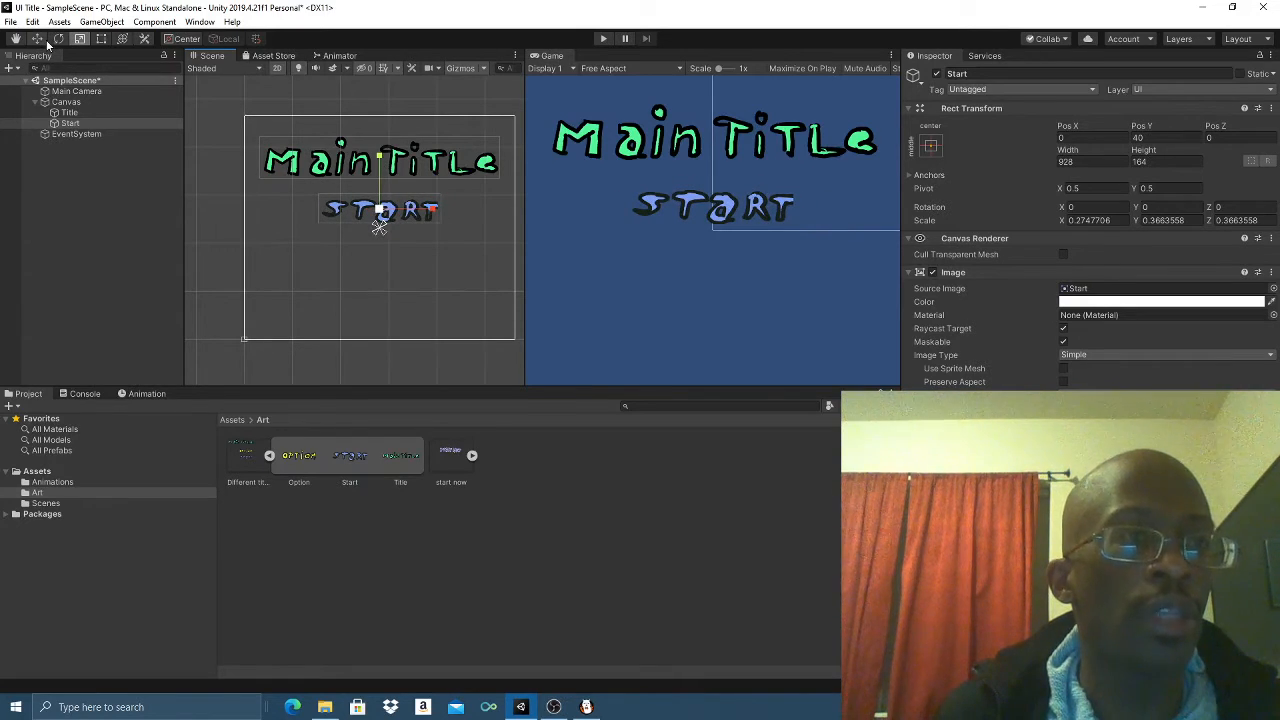
left_click(37, 39)
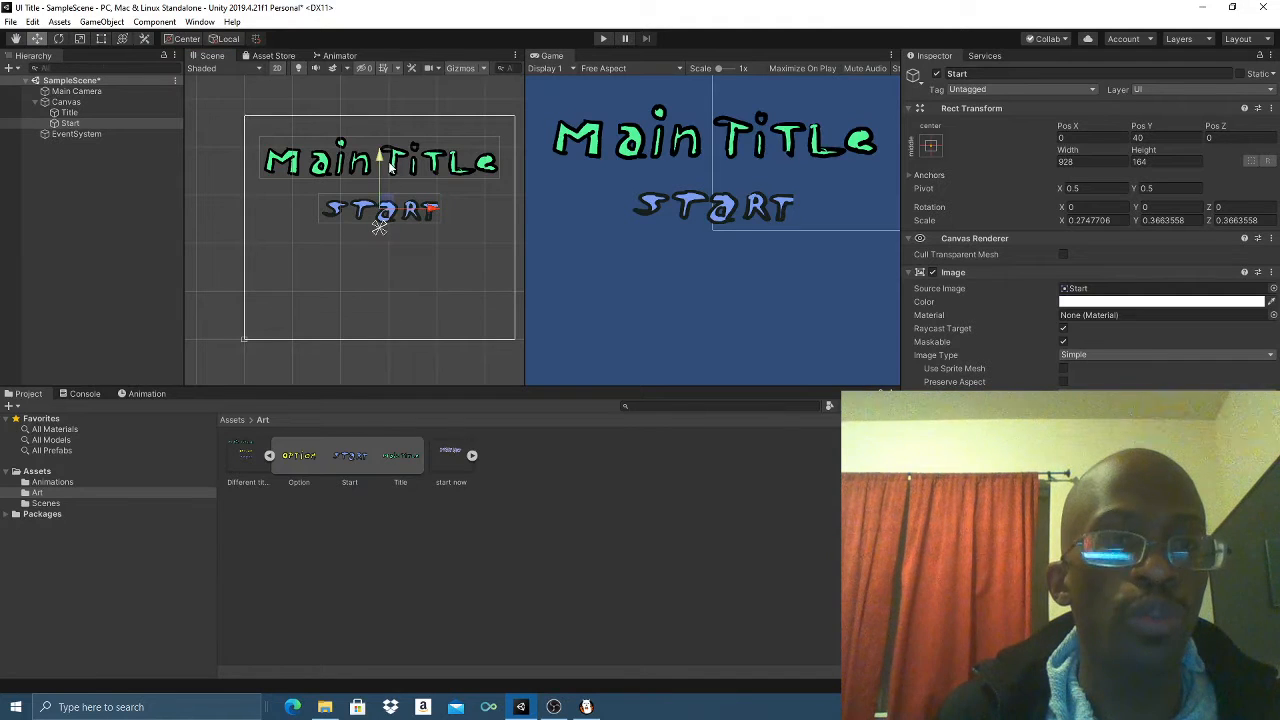
left_click_drag(389, 165, 389, 170)
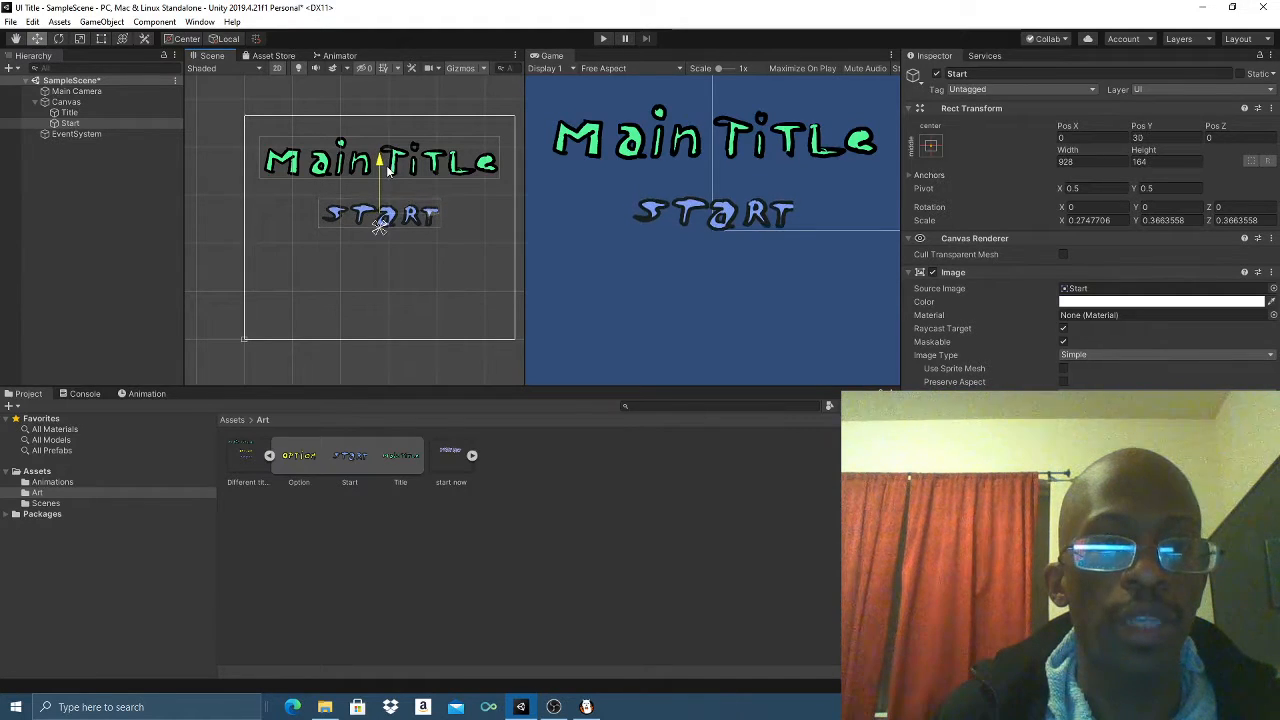
- Add another UI Image as a child of the Canvas and move it below Start to about Pos Y -72
right_click(82, 103)
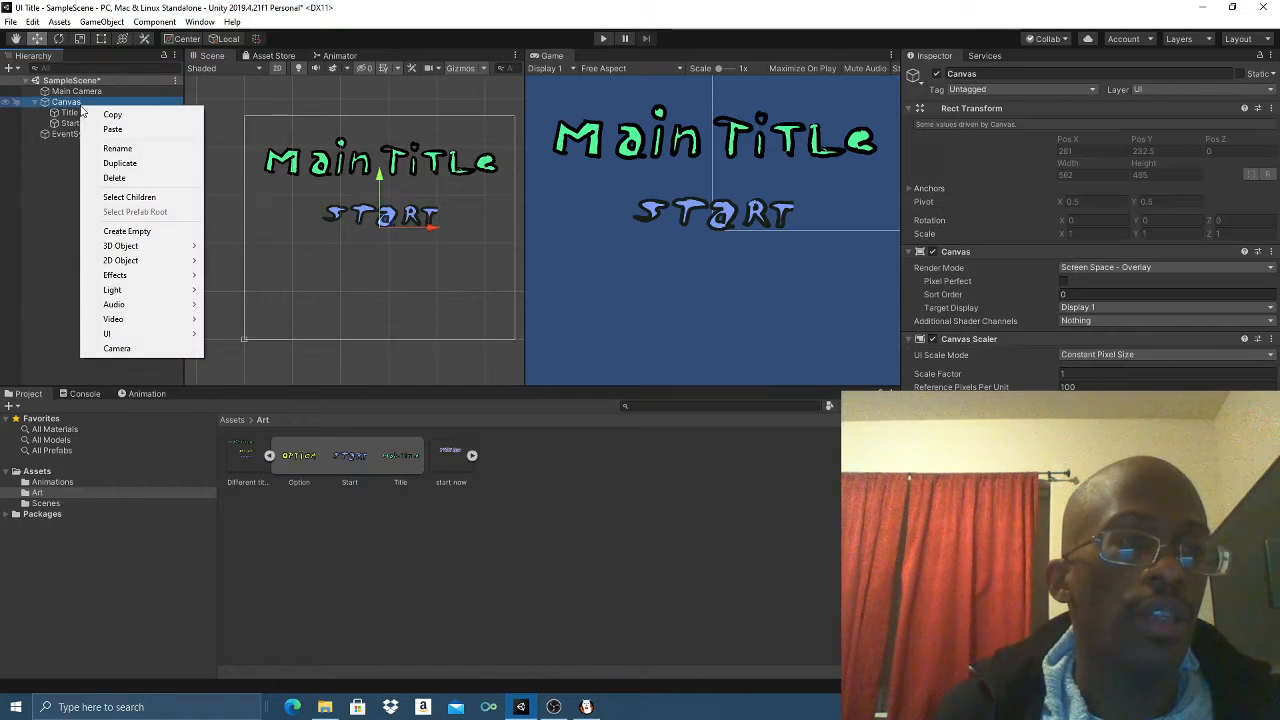
mouse_move(139, 336)
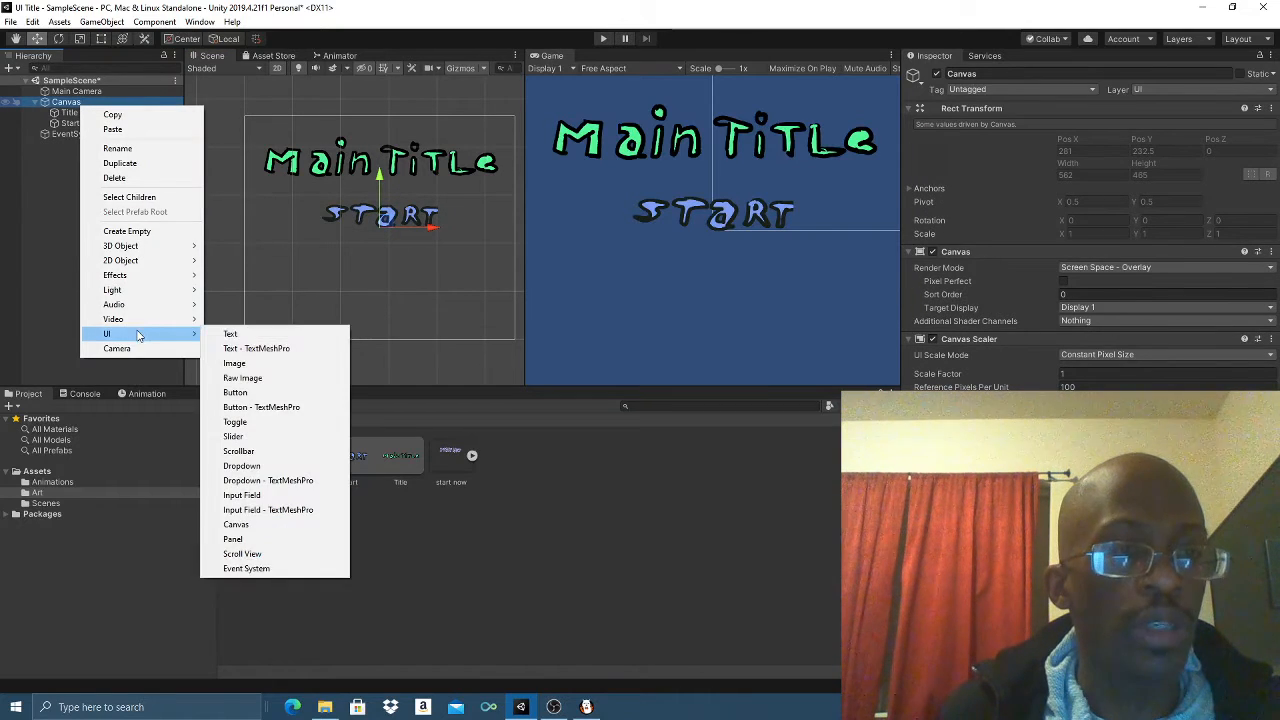
left_click(266, 362)
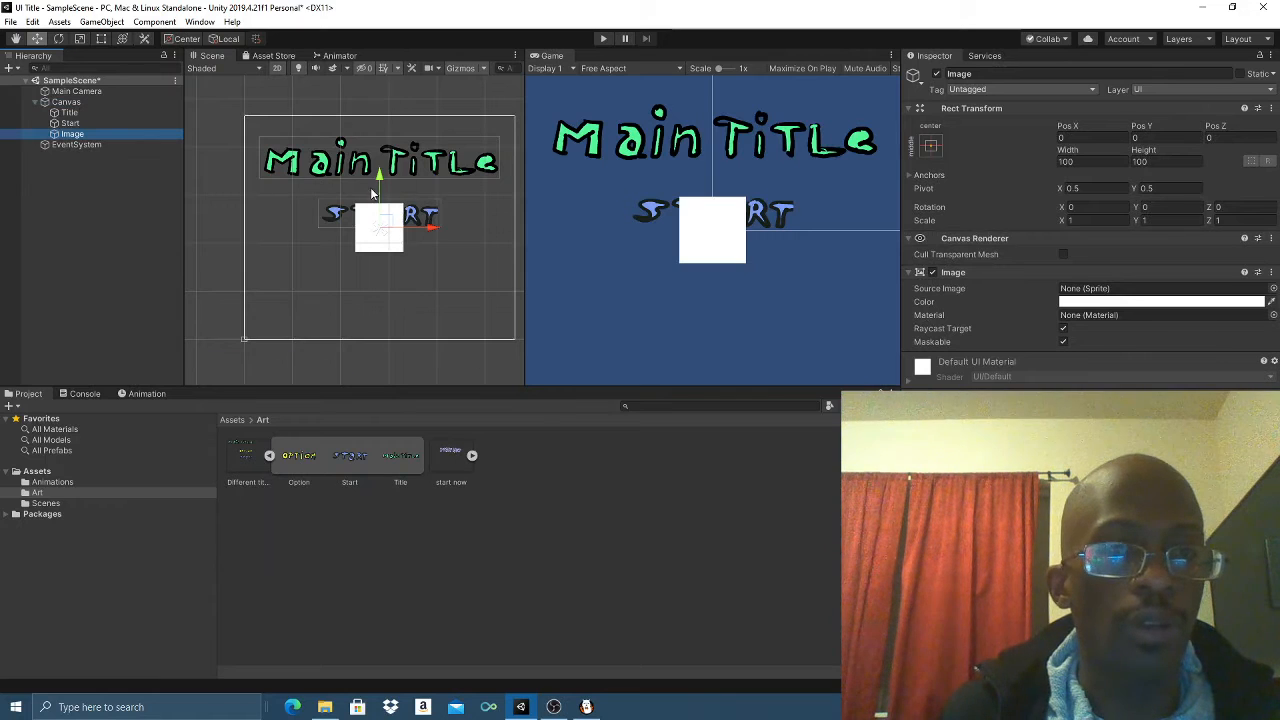
left_click_drag(380, 182, 380, 217)
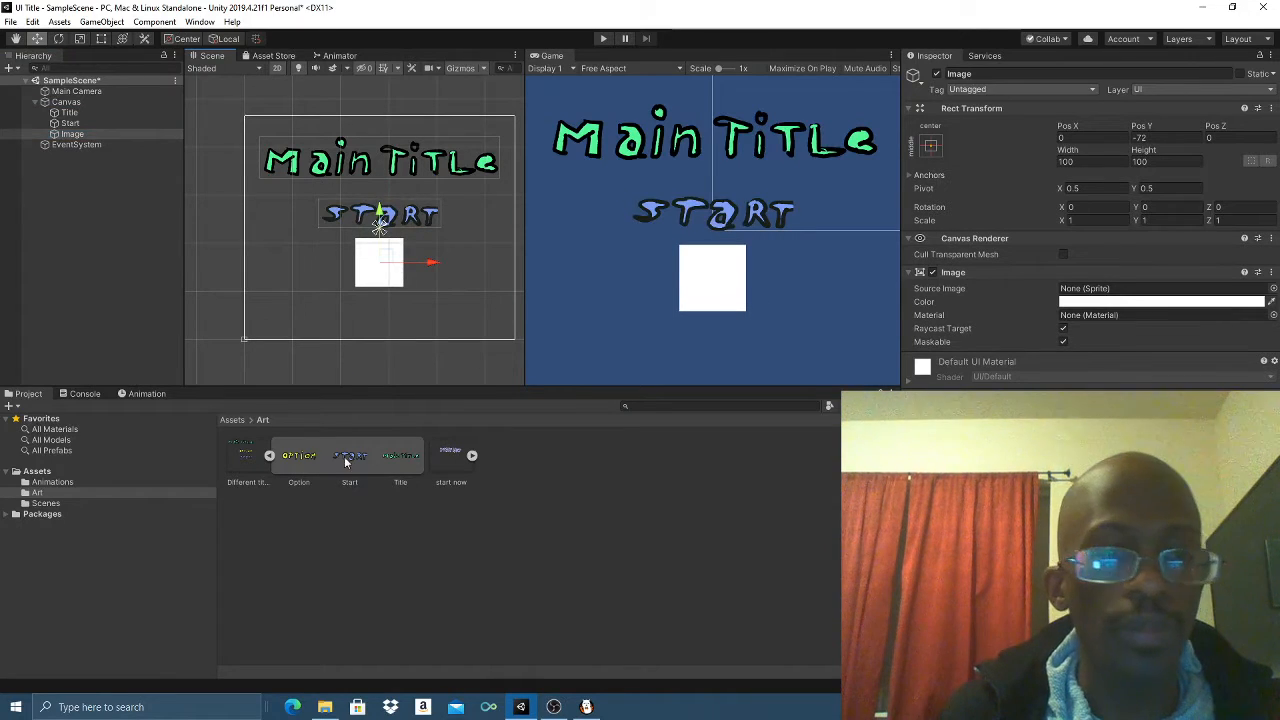
- Assign the Option sprite as the new image's Source Image and set the image to its native size
left_click_drag(306, 461, 1147, 294)
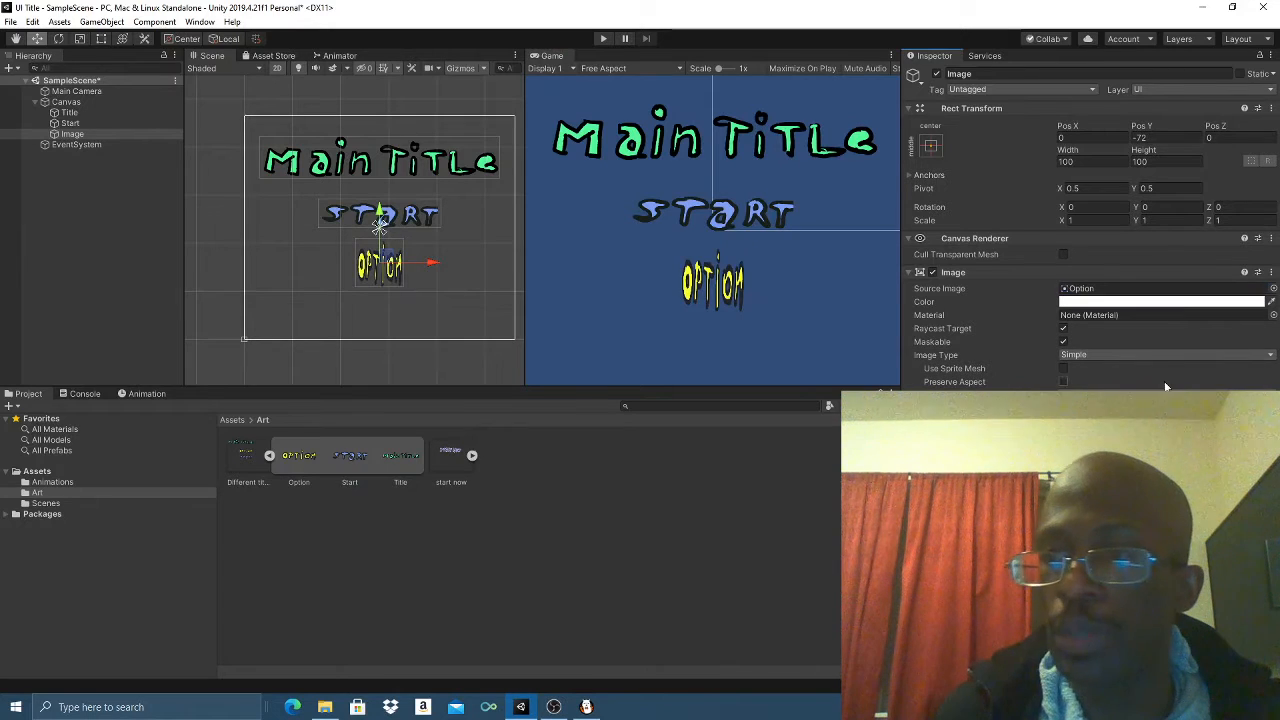
left_click(1160, 396)
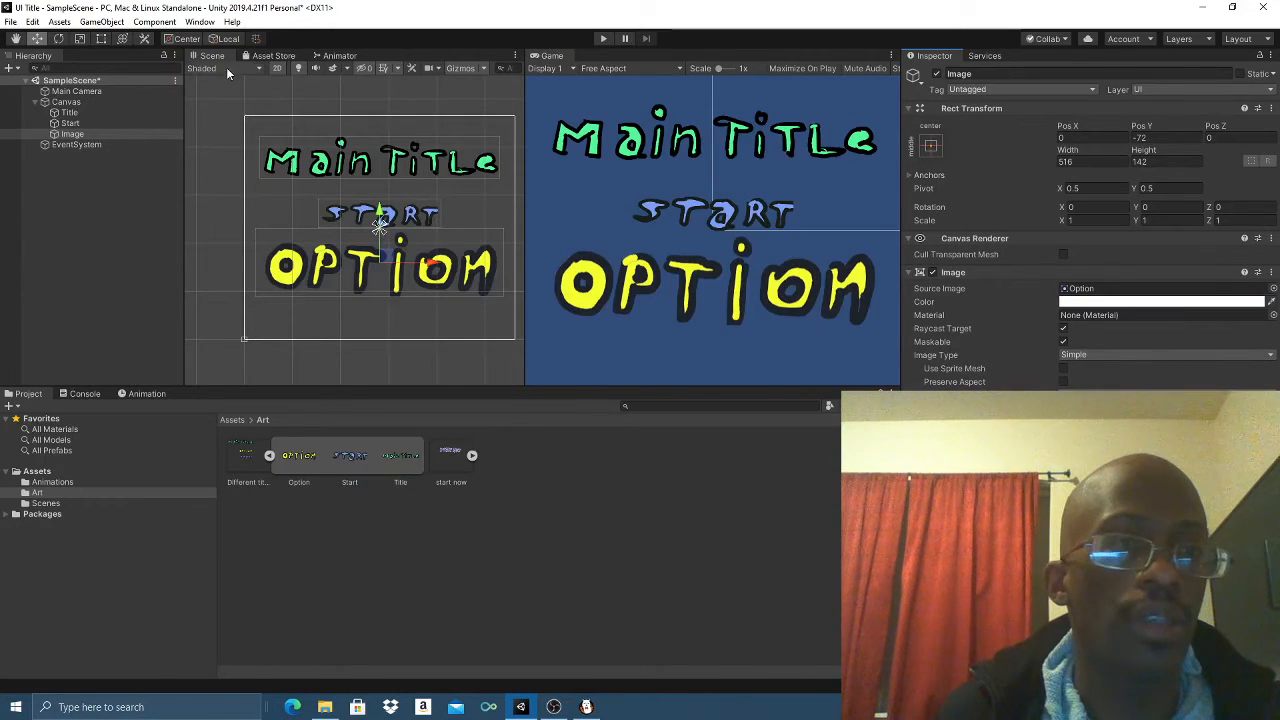
- Scale the Option image uniformly to about 0.51 and raise it to about Pos Y -47
left_click(79, 38)
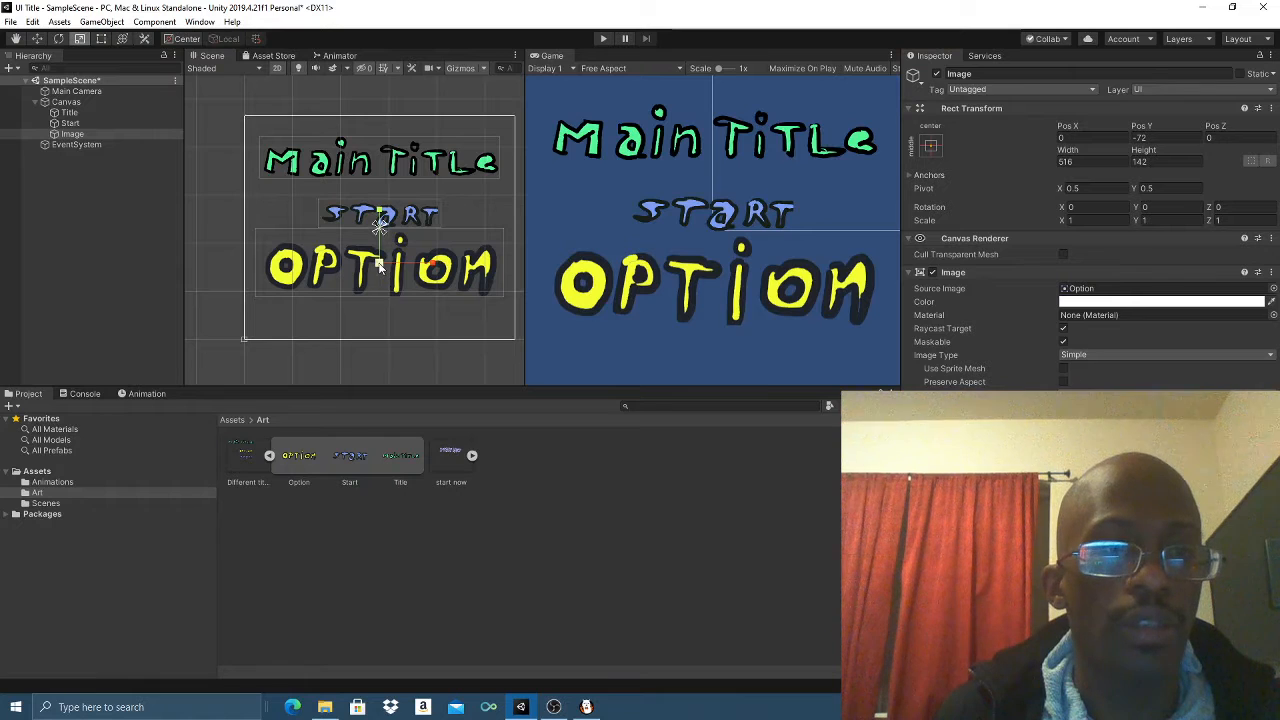
left_click_drag(257, 263, 322, 262)
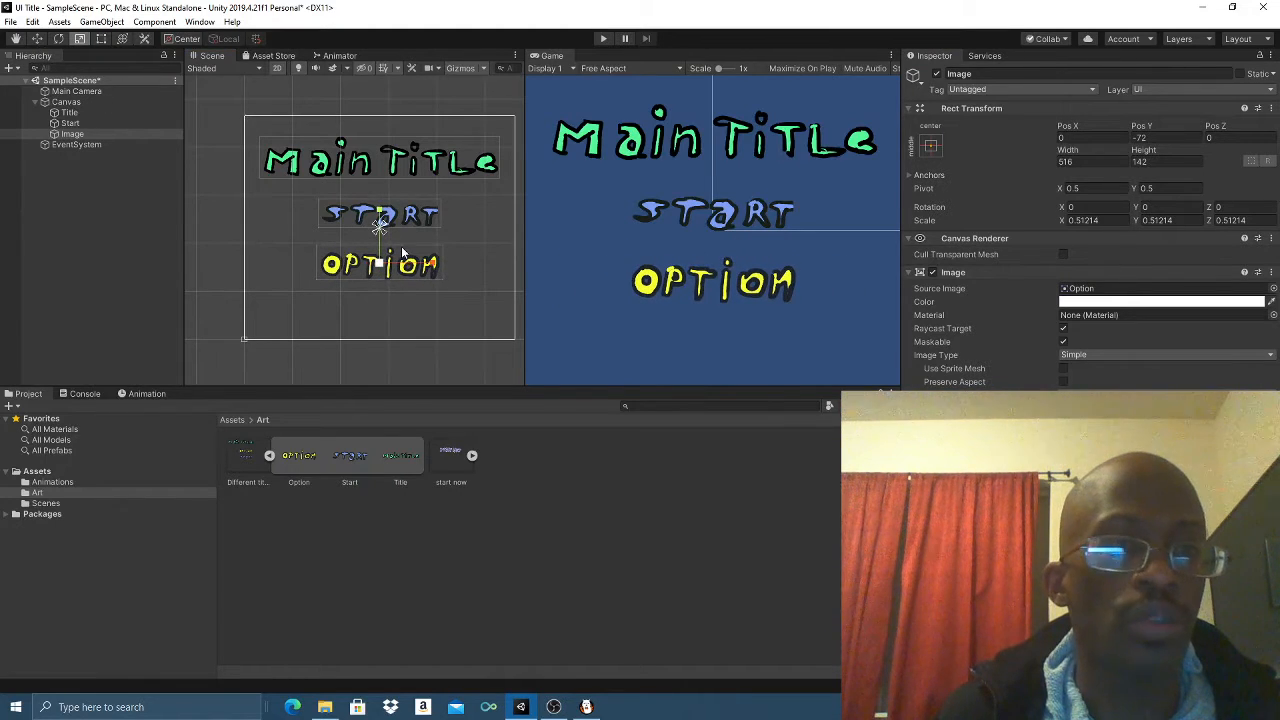
left_click(37, 42)
left_click_drag(385, 221, 385, 207)
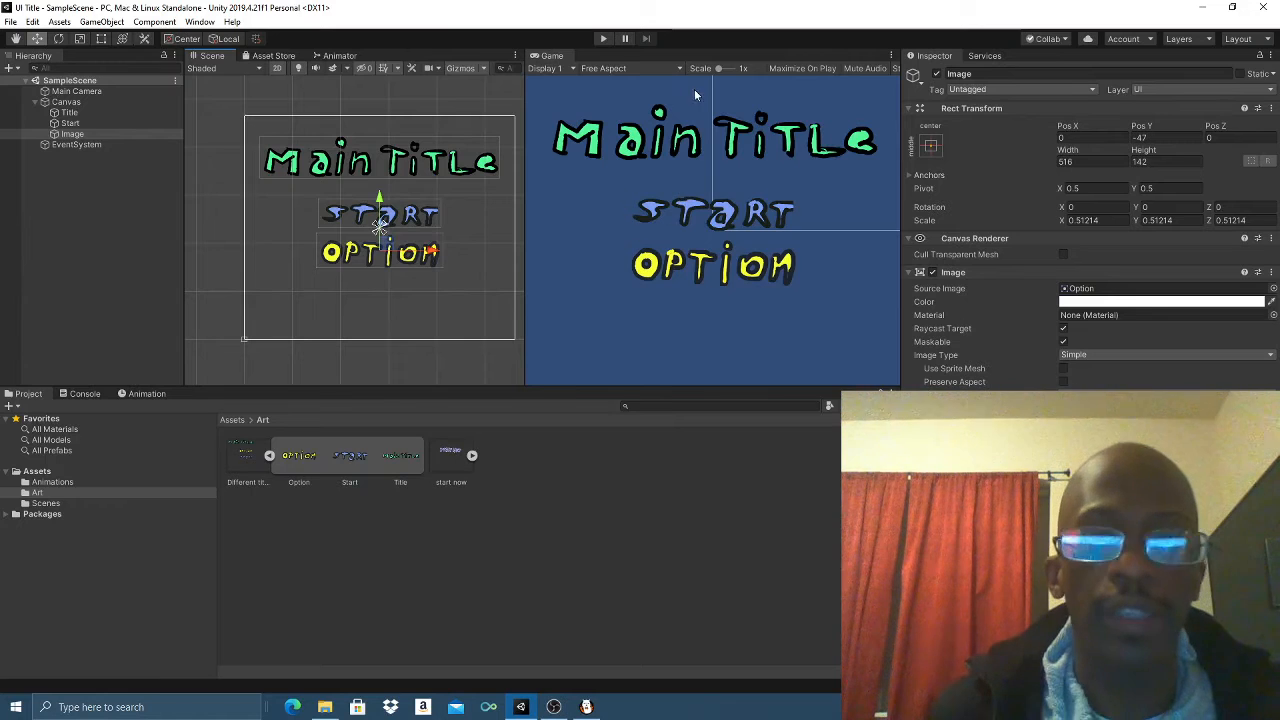
- Review the Title, Start and Option images in the Canvas hierarchy, ending with Start selected
left_click(68, 112)
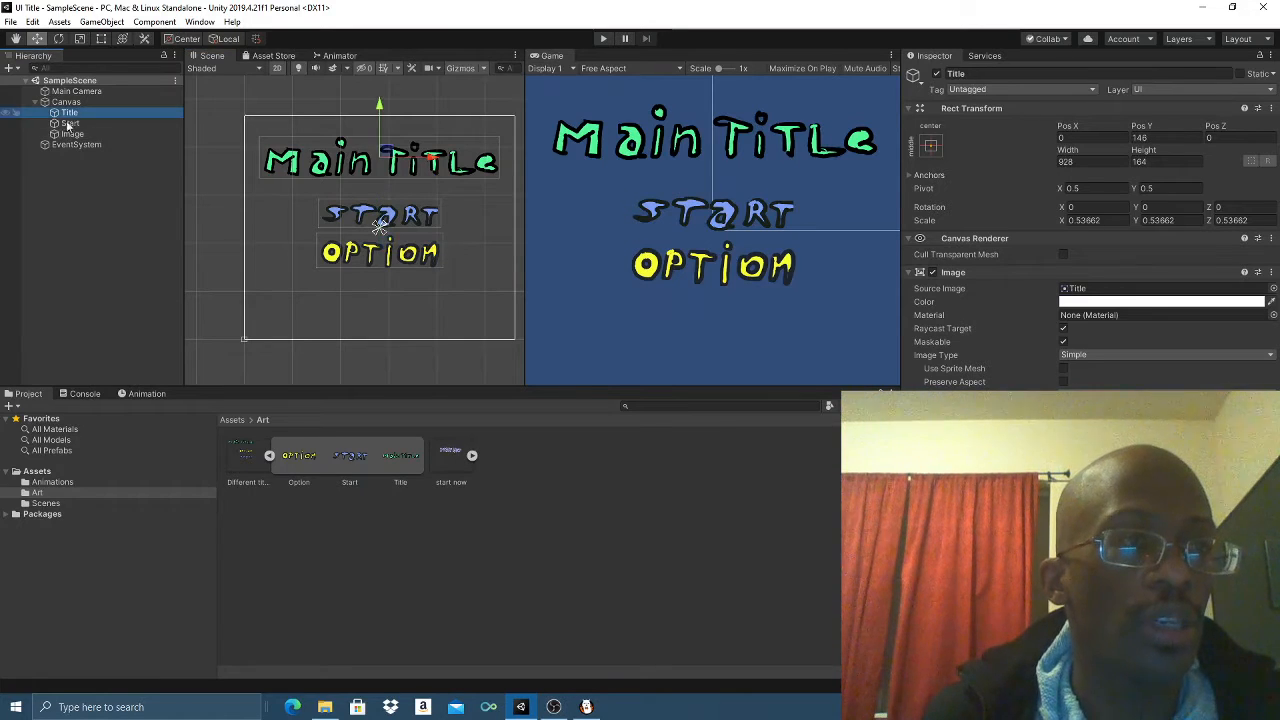
left_click(76, 124)
left_click(70, 112)
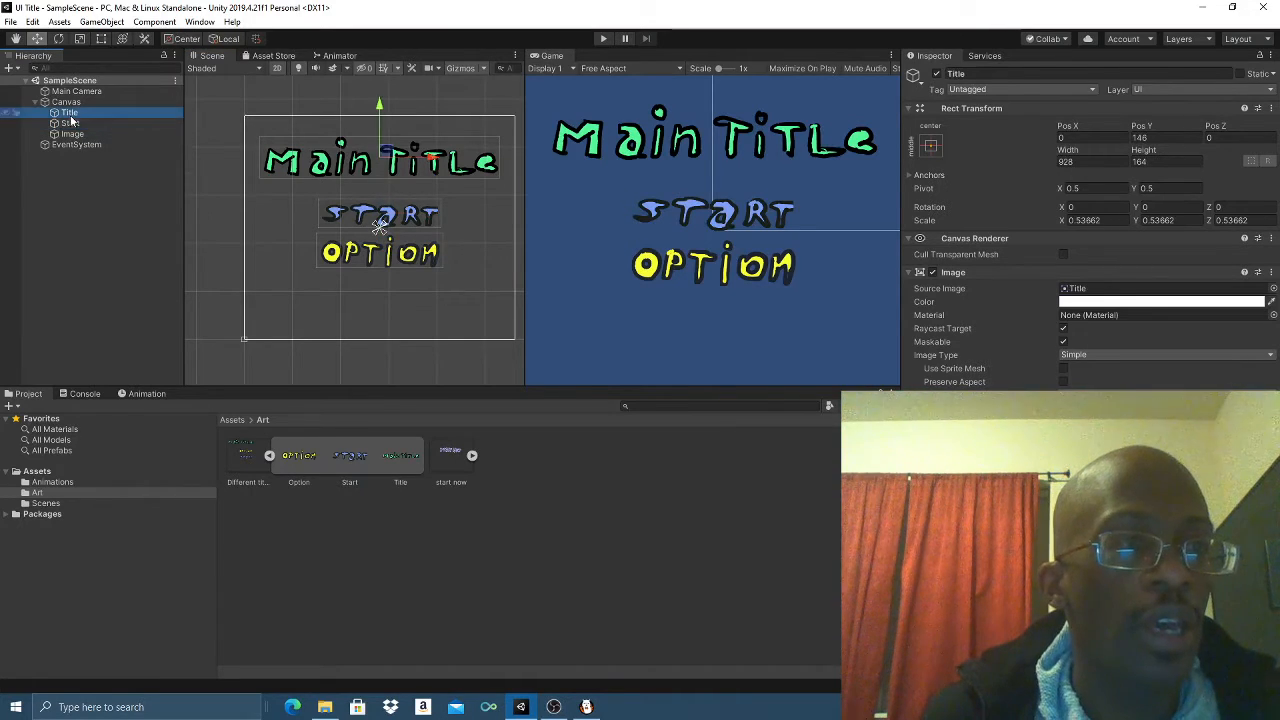
left_click(72, 133)
left_click(75, 125)
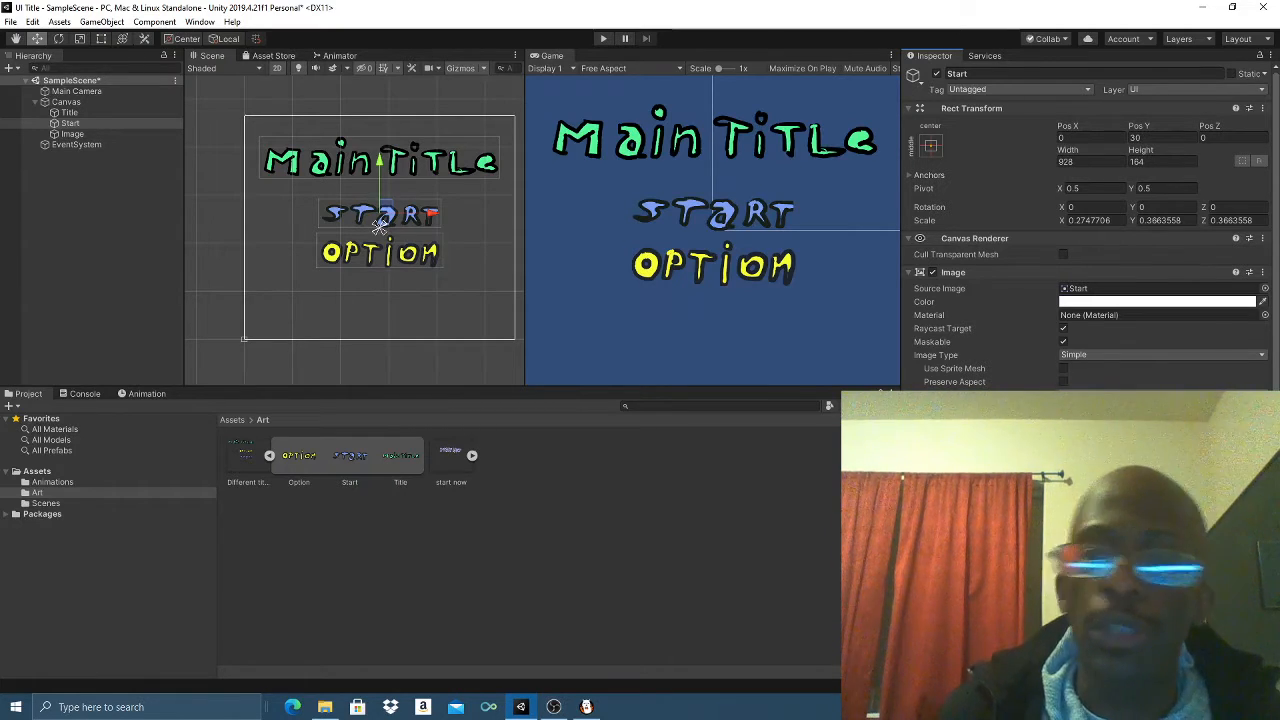
left_click(553, 707)
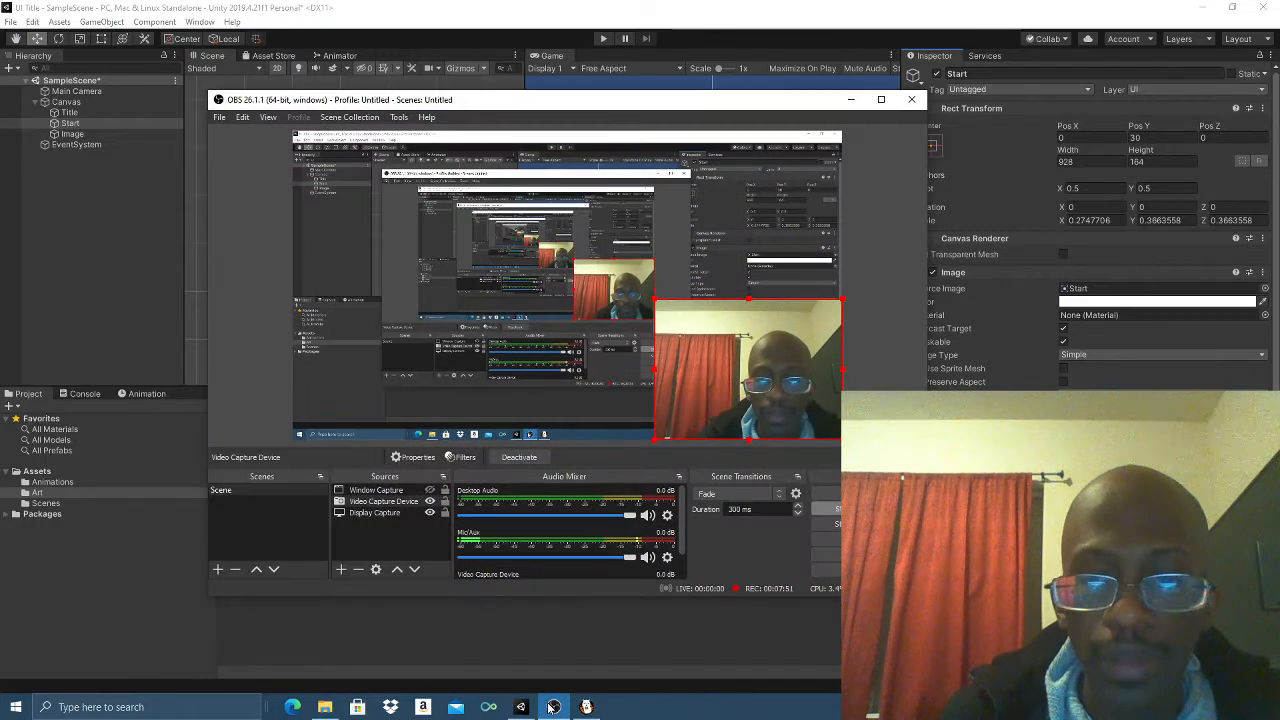
left_click(553, 707)
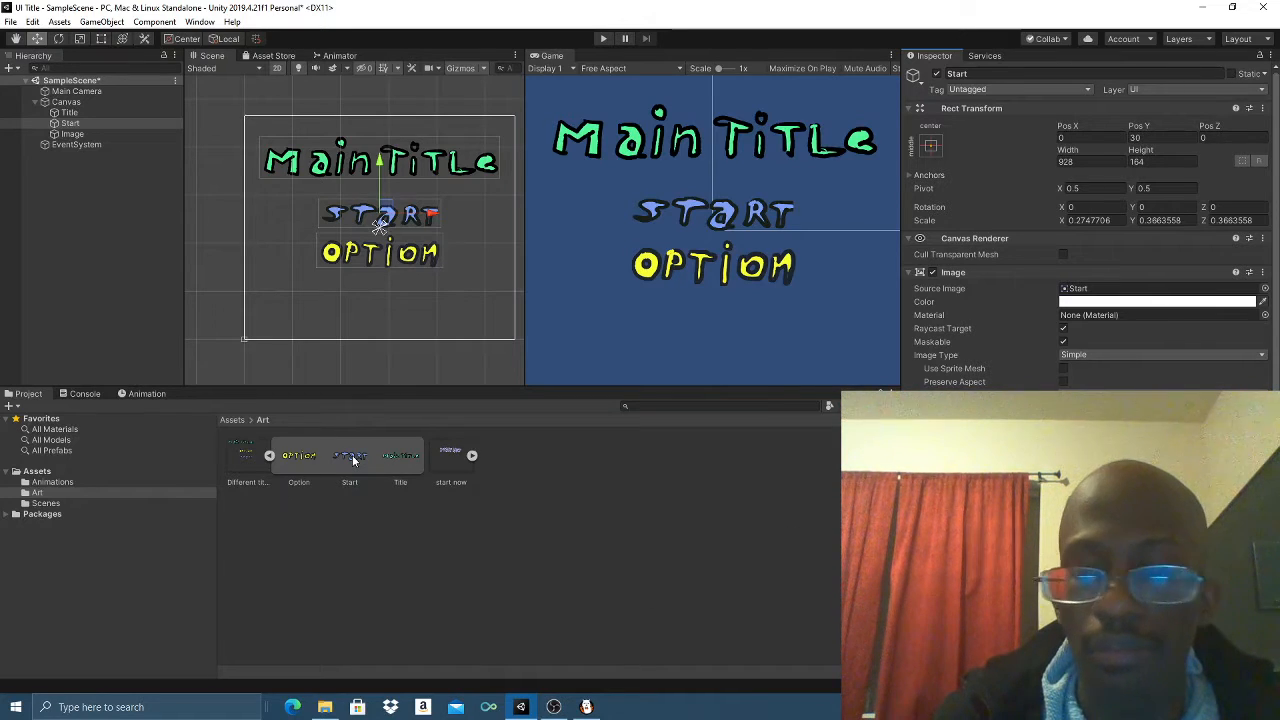
- Assign the start now and Start sprites to the Start image's sprite-swap interaction states
left_click(448, 459)
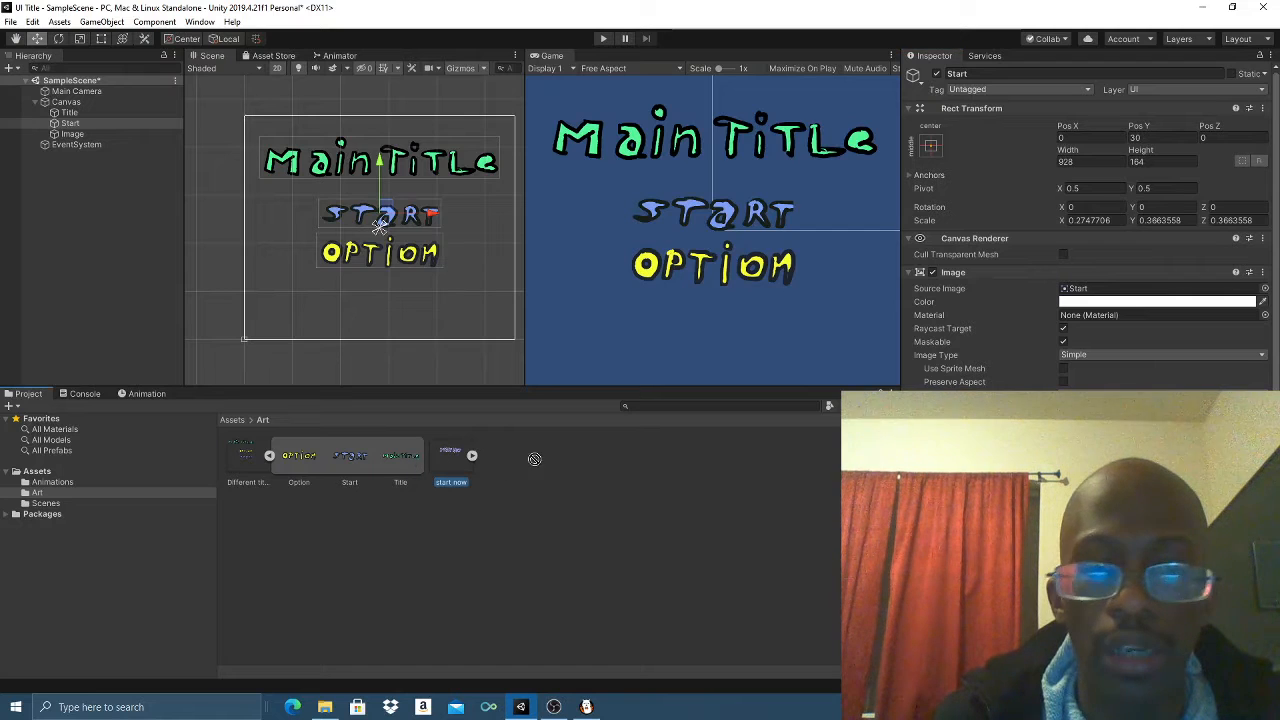
left_click_drag(450, 458, 1158, 289)
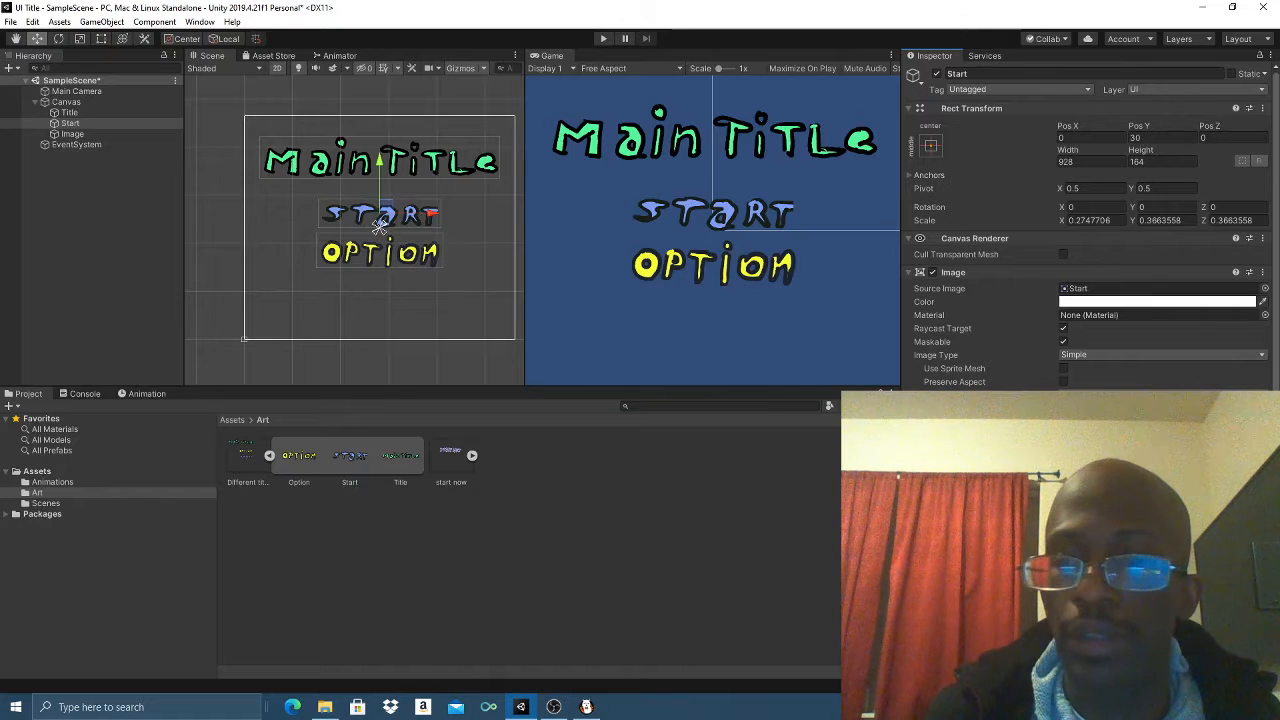
left_click_drag(354, 458, 1110, 470)
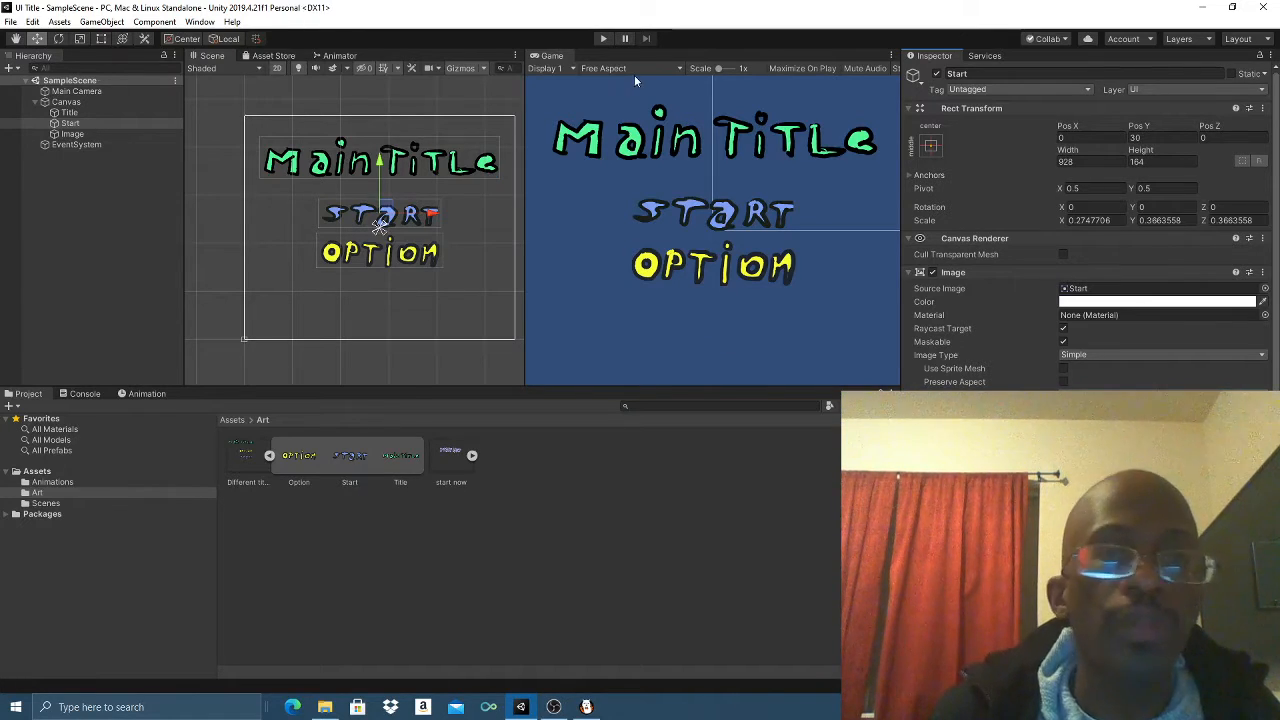
- Run the scene in Play mode and test the Start image's sprite swap in the Game view
left_click(605, 39)
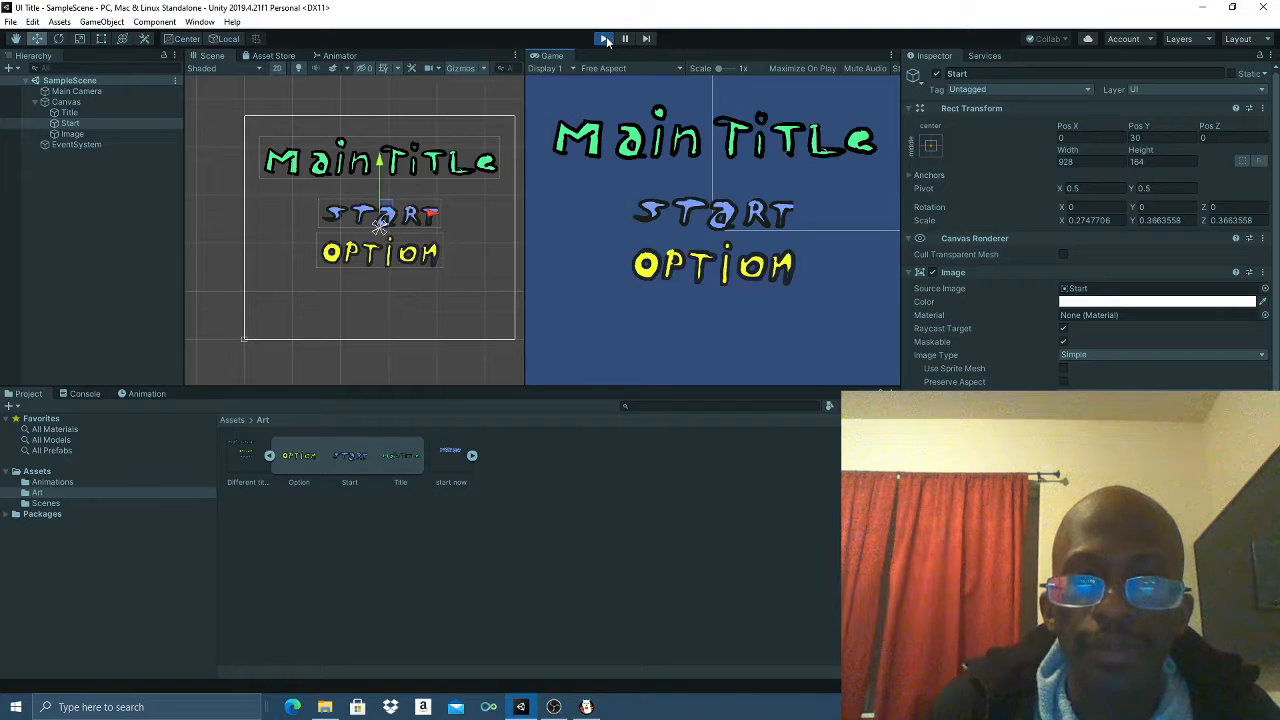
left_click(724, 212)
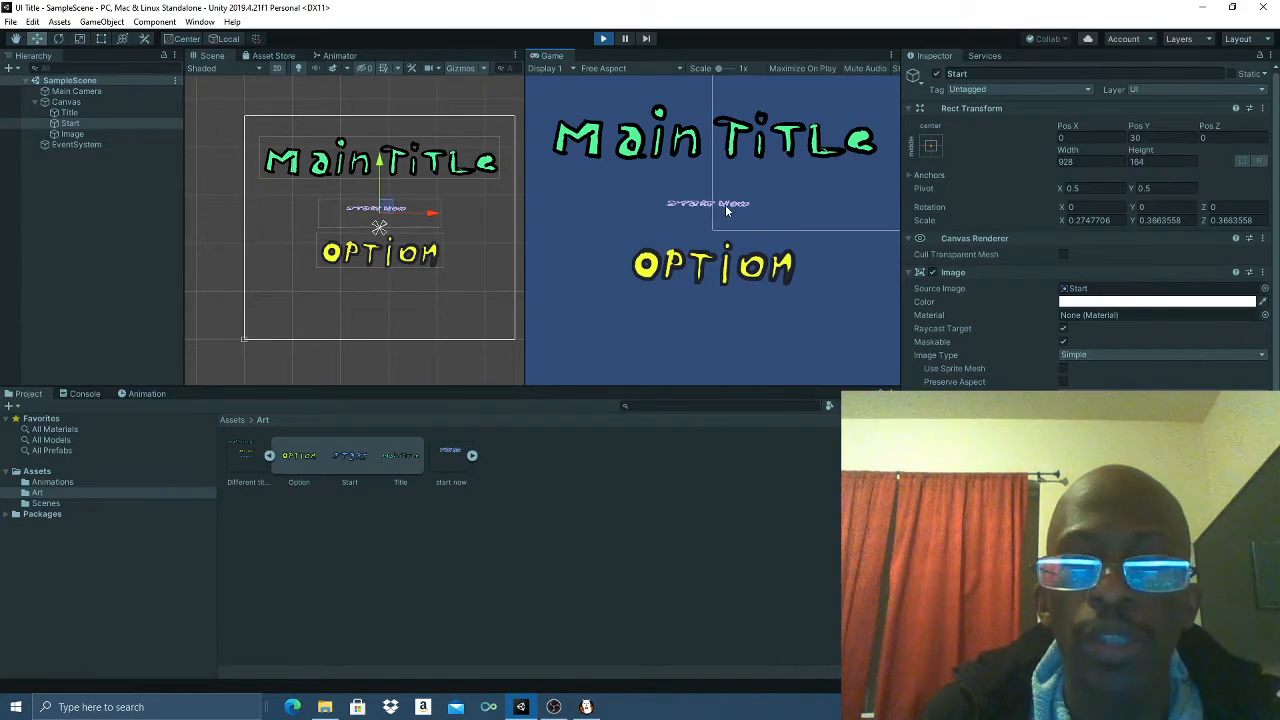
left_click(722, 208)
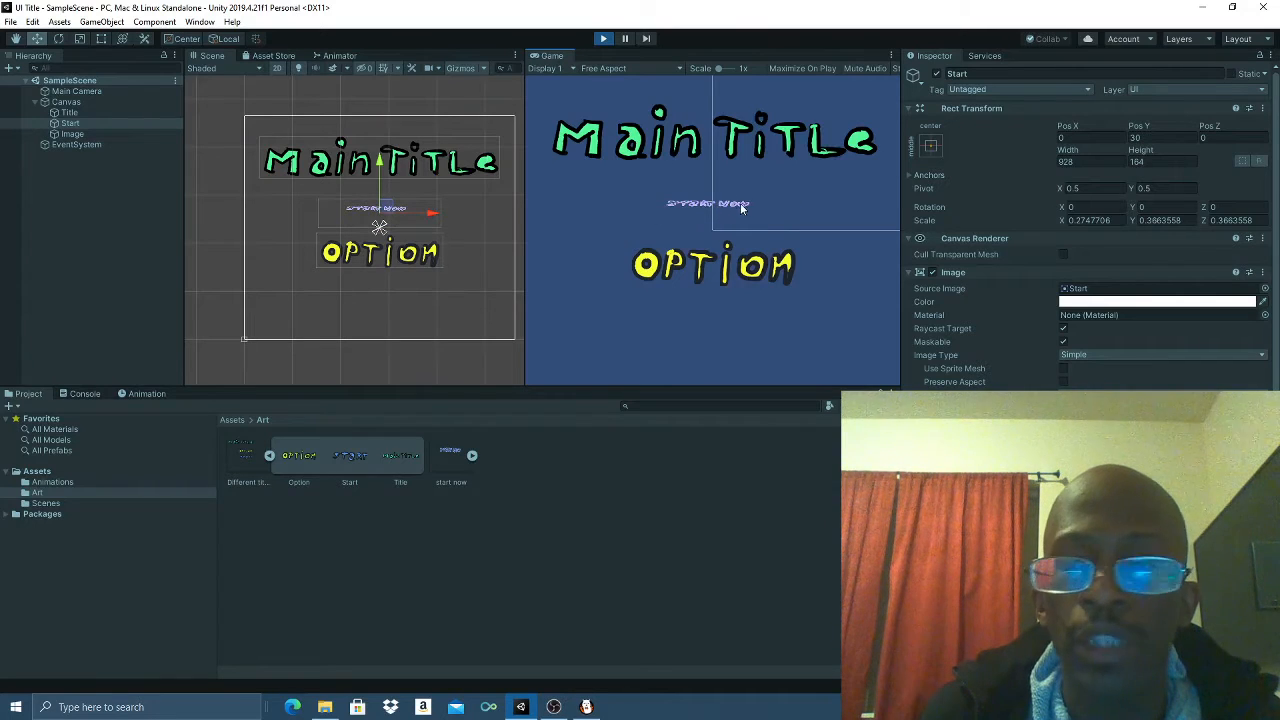
left_click(719, 206)
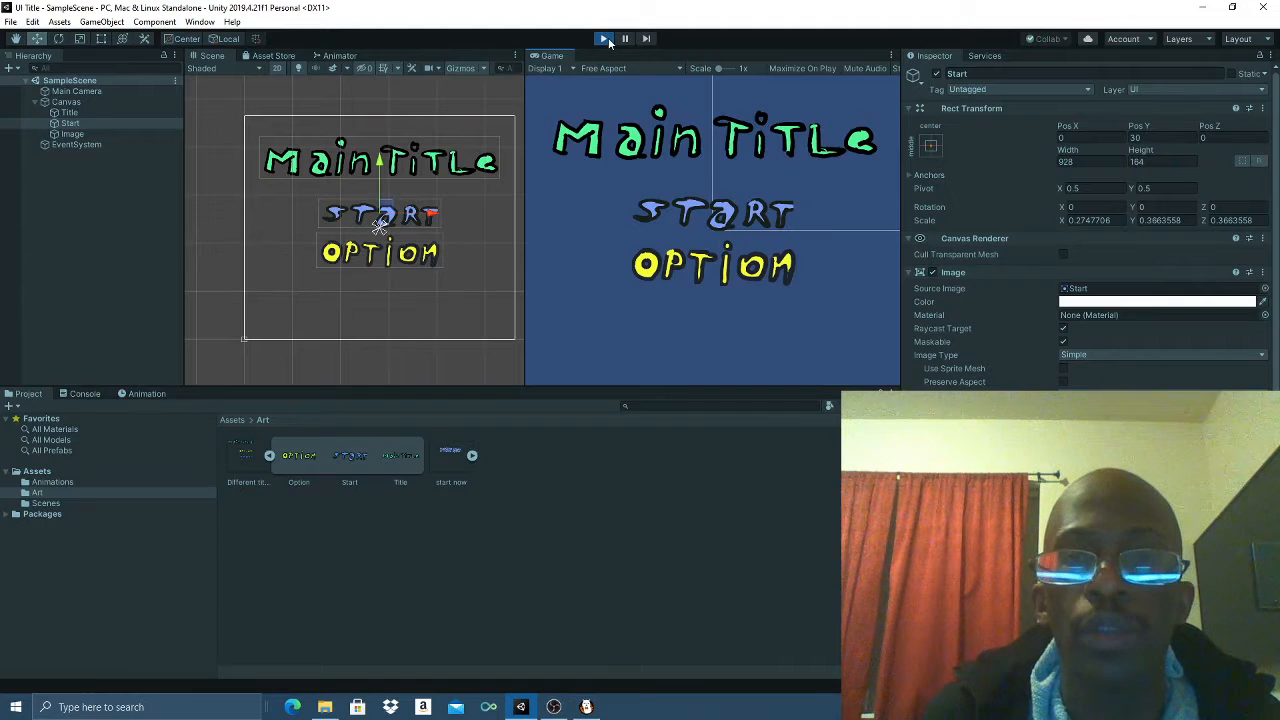
- Test the Start image's interaction in the running scene, and stop Play mode
left_click(716, 214)
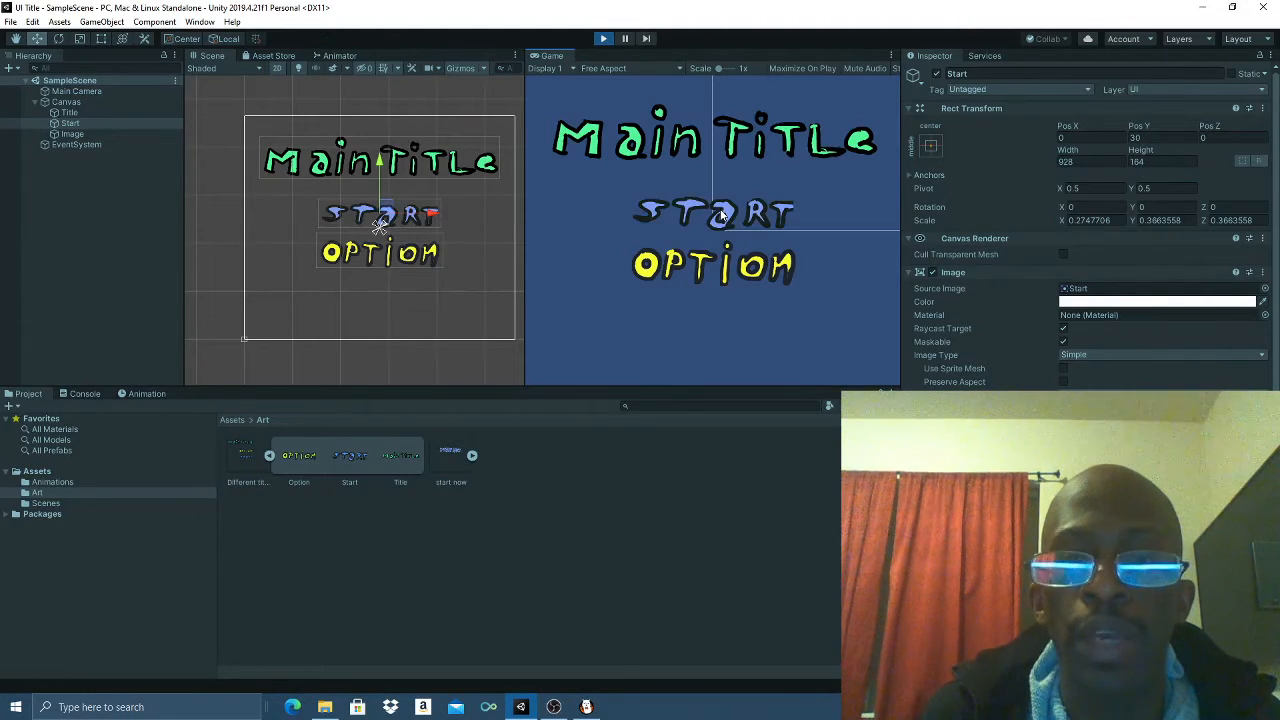
left_click(603, 38)
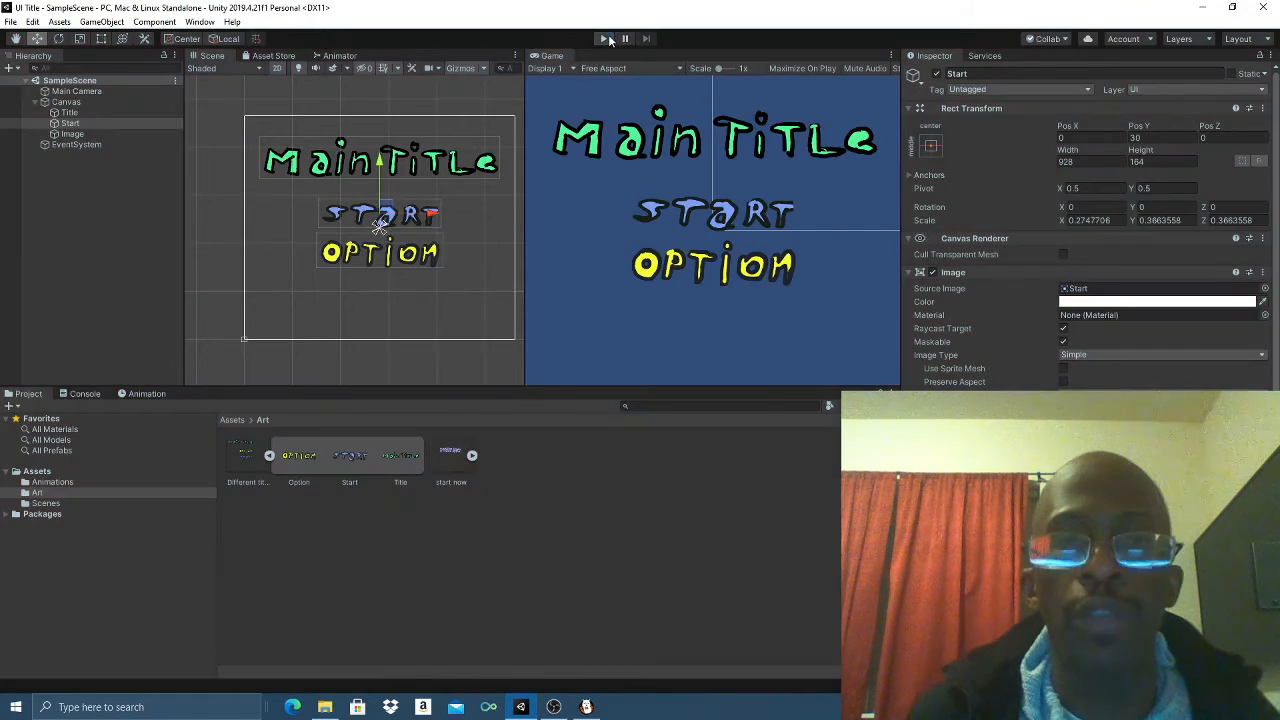
- Set the start now texture's Sprite Mode to Multiple and check its sub-sprite in the Art folder
left_click(452, 455)
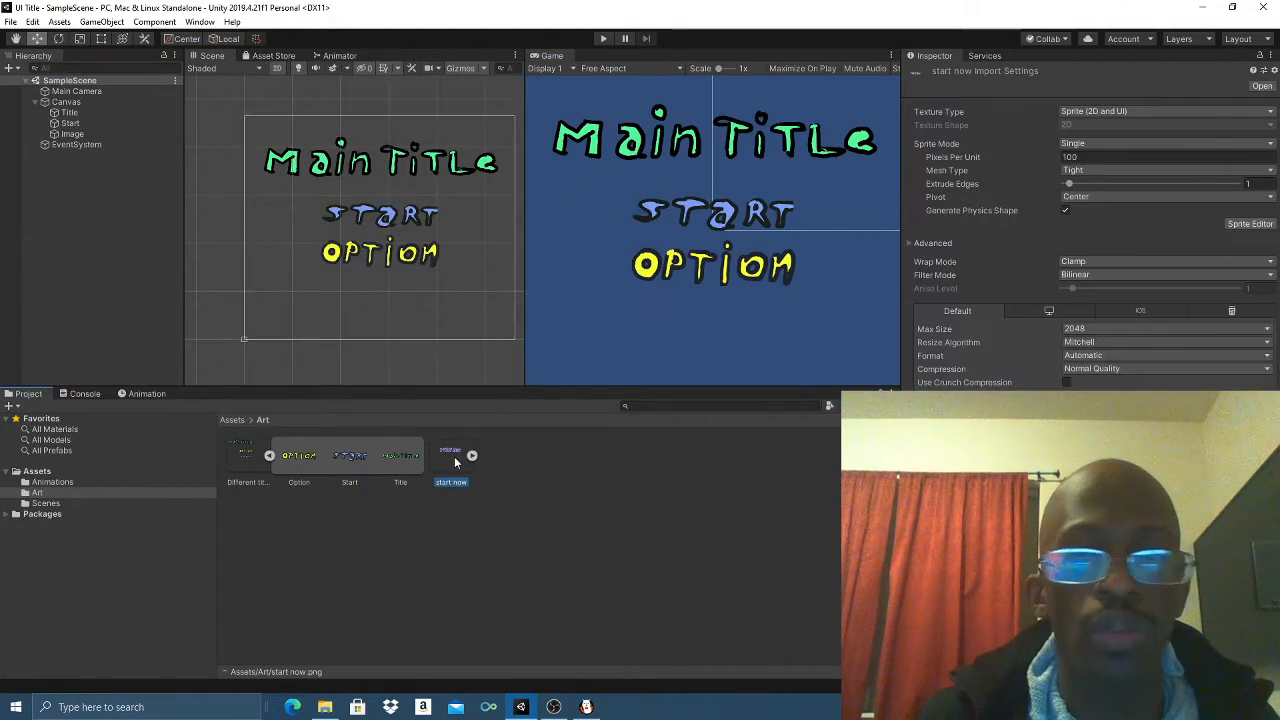
left_click(1094, 142)
left_click(1096, 173)
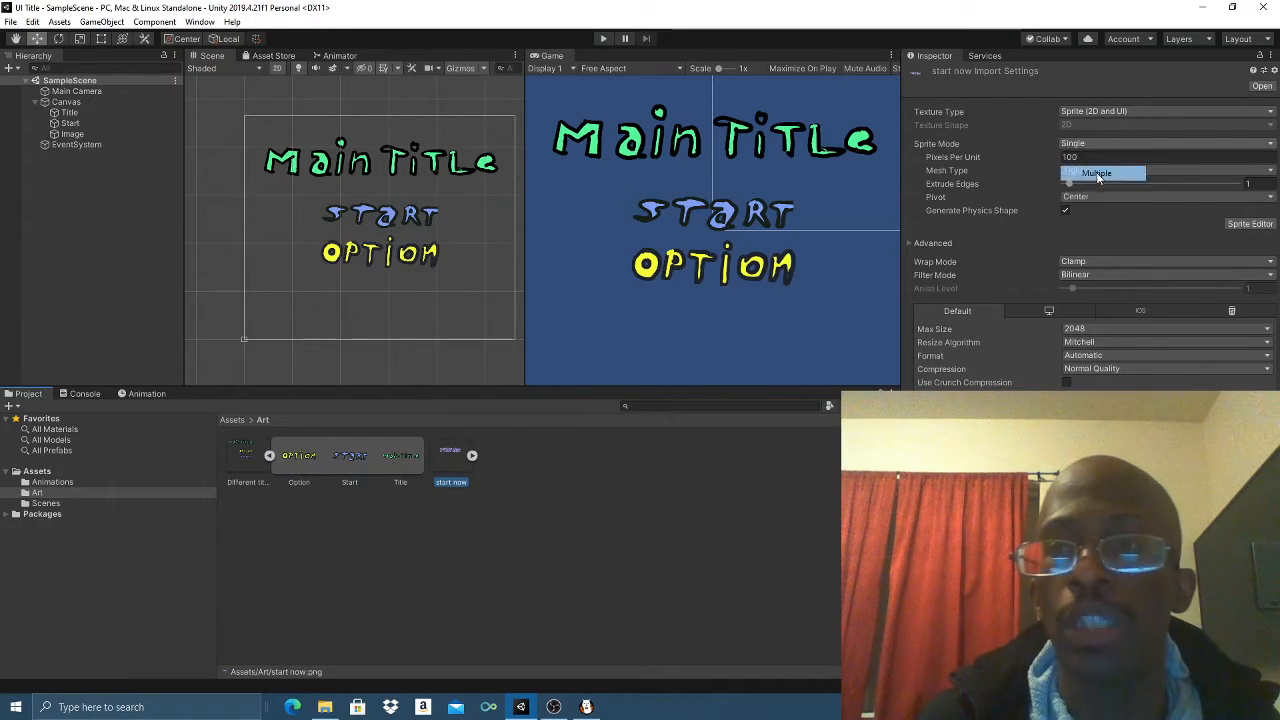
left_click(471, 457)
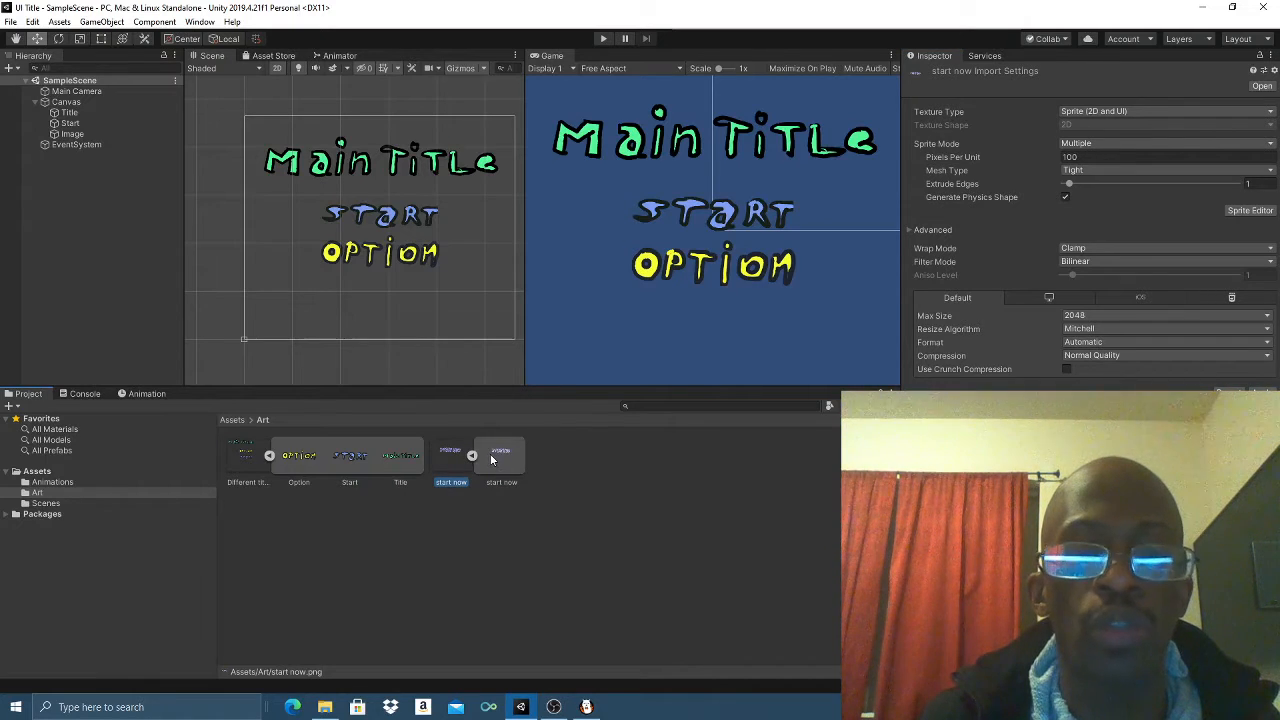
left_click(472, 455)
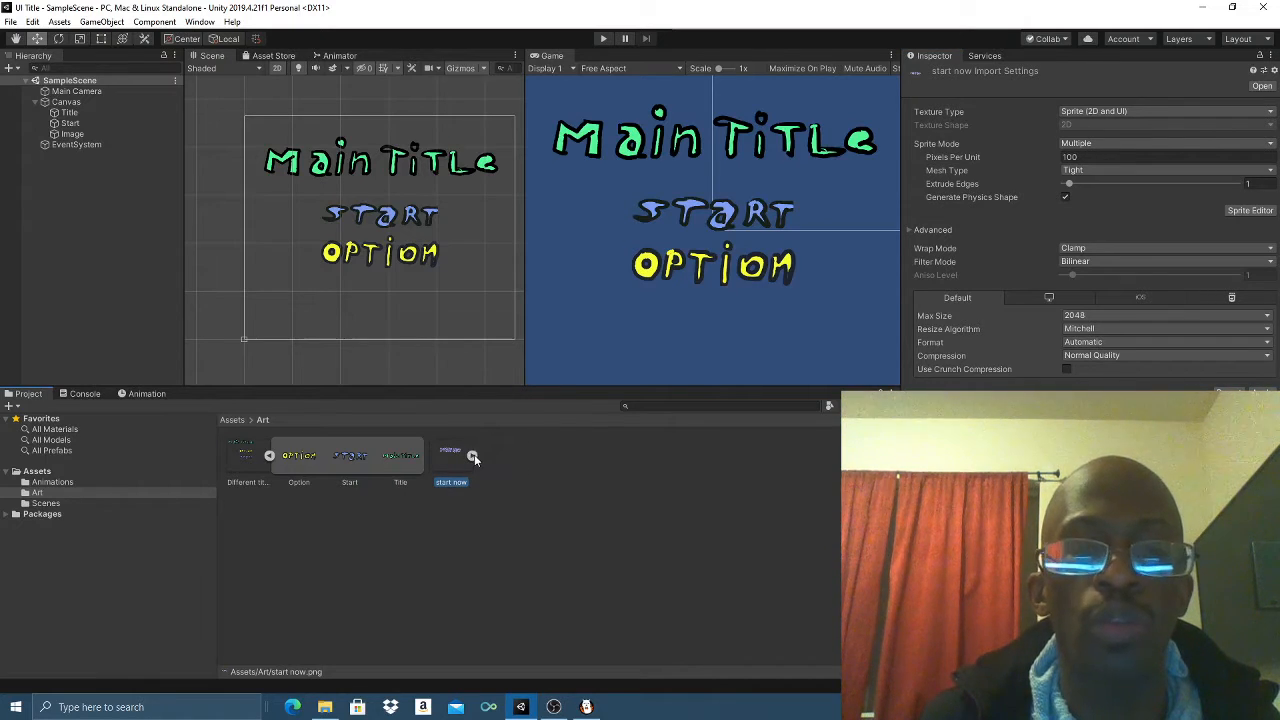
- Slice the start now texture with a rectangle of about 865 by 263 around its lettering and apply the slice
left_click(1250, 210)
left_click(686, 383)
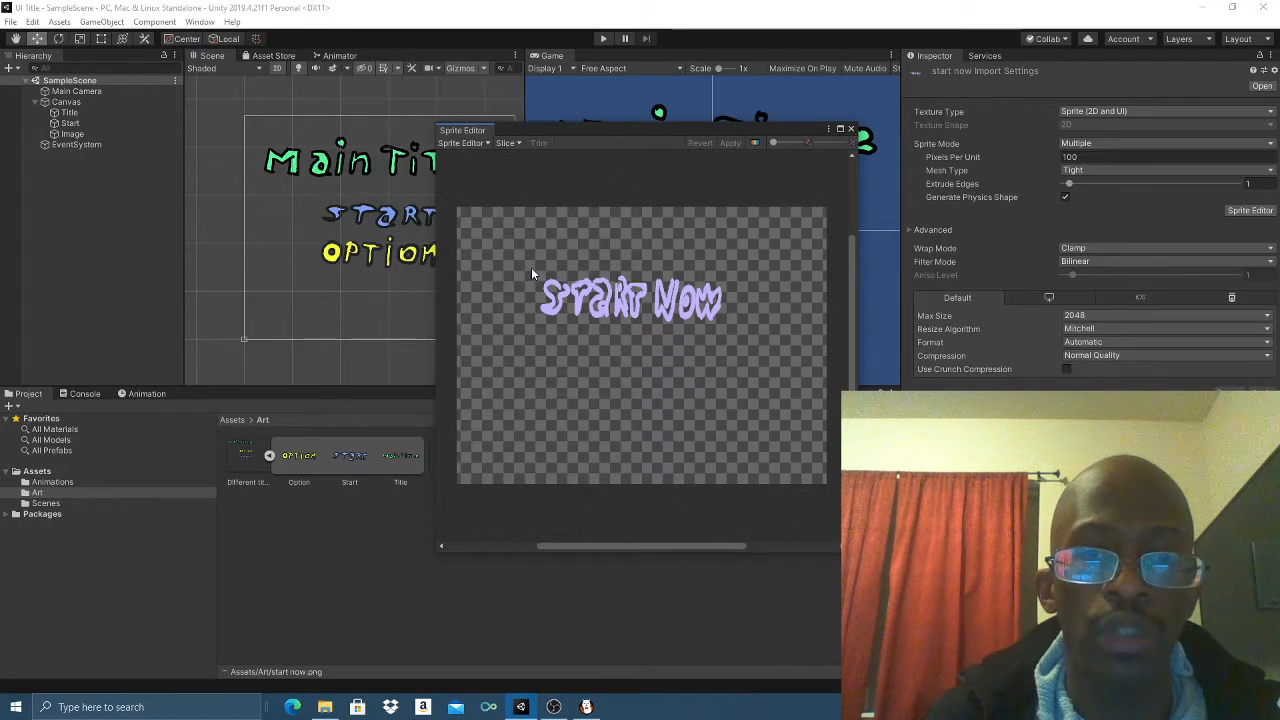
left_click_drag(531, 267, 731, 330)
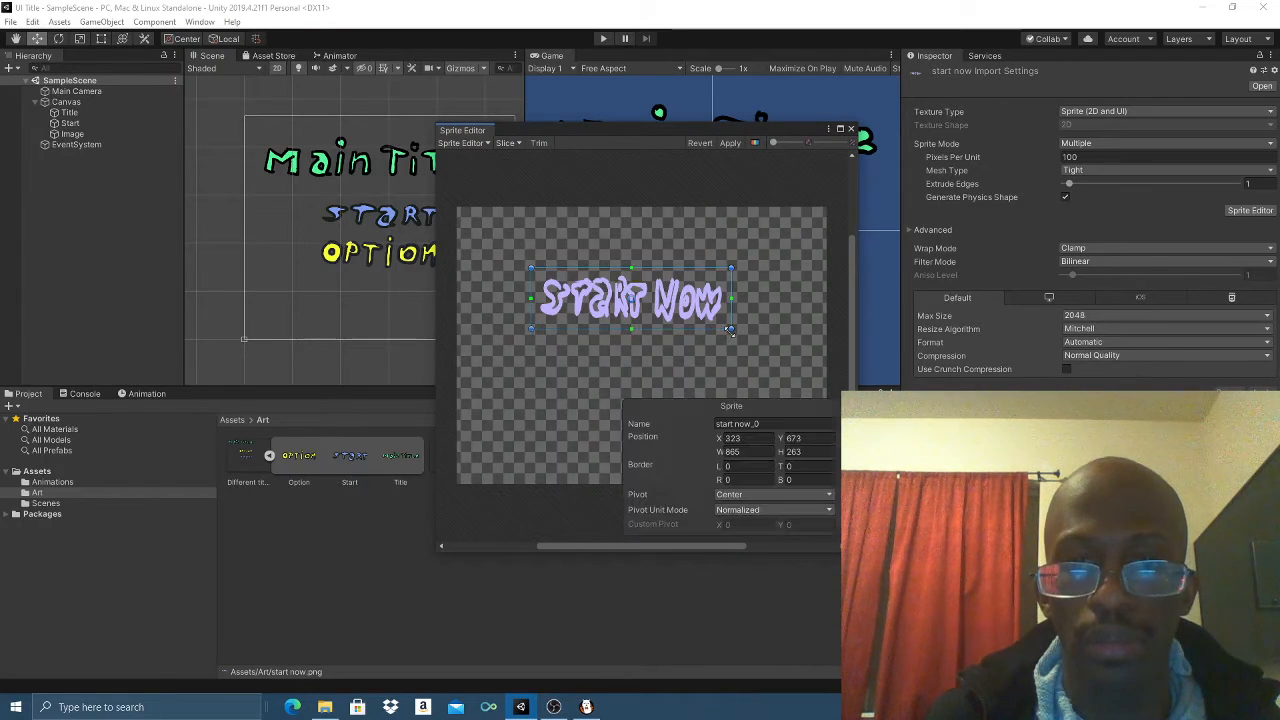
left_click(771, 425)
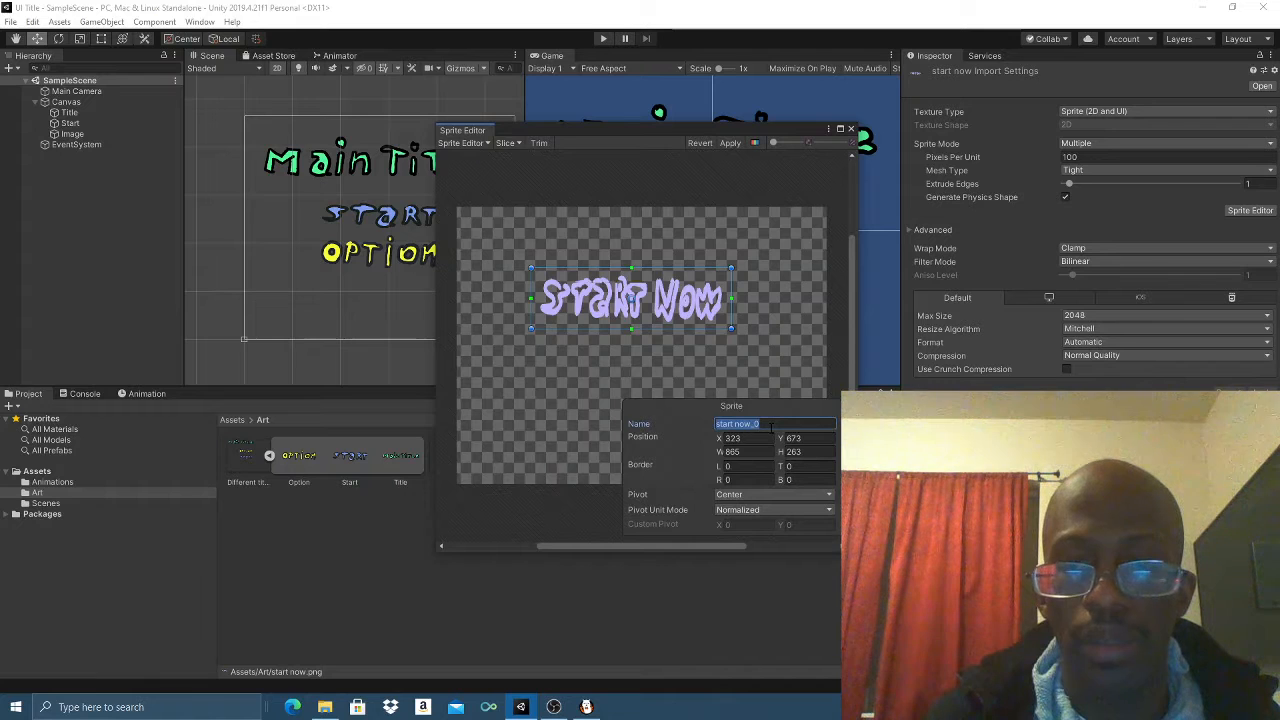
left_click(725, 142)
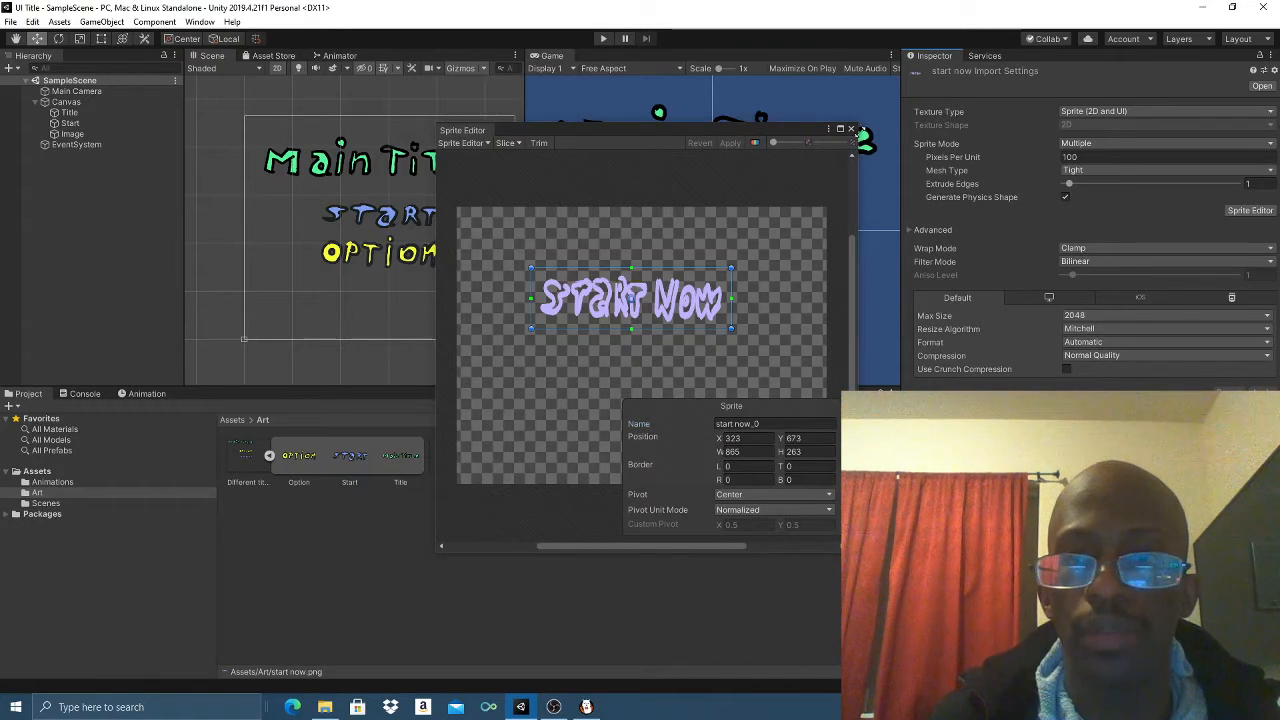
left_click(851, 129)
- Run the scene to check the Start image's swap after the slicing, and stop it
left_click(604, 38)
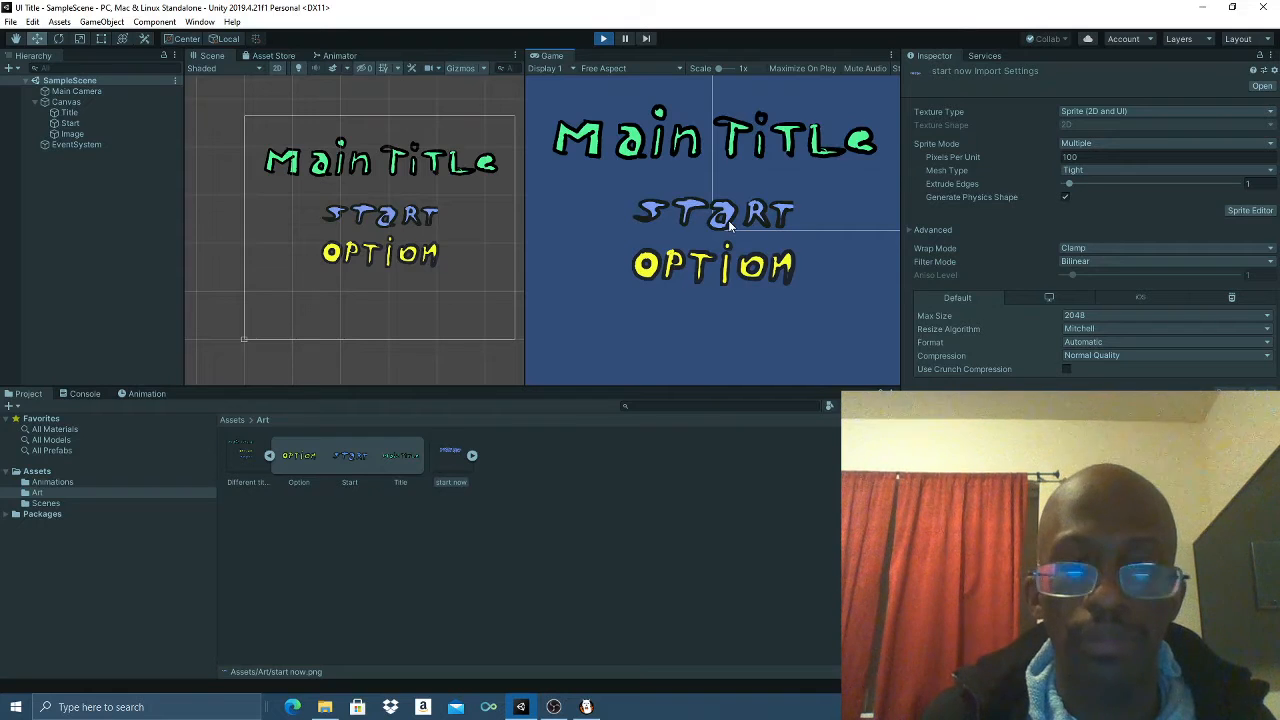
left_click(604, 38)
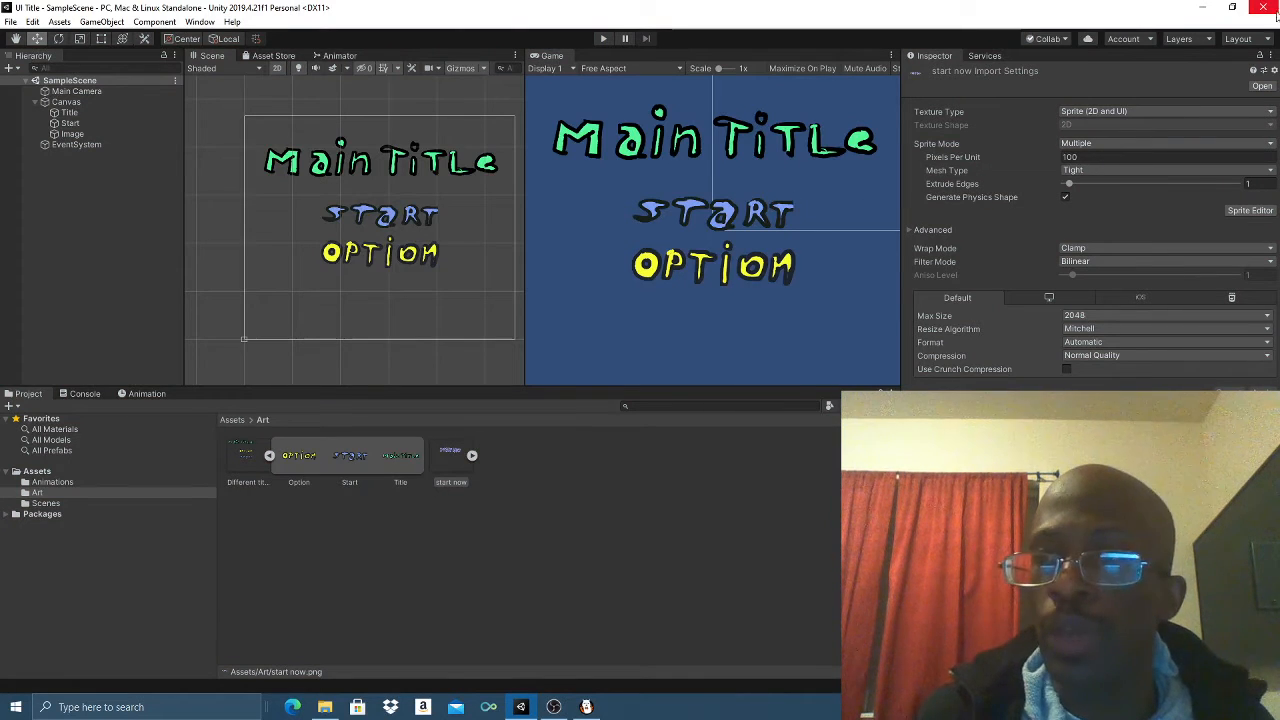
- Assign the sliced start now sprite to the Start image's sprite swap and test it in Play mode
left_click(69, 113)
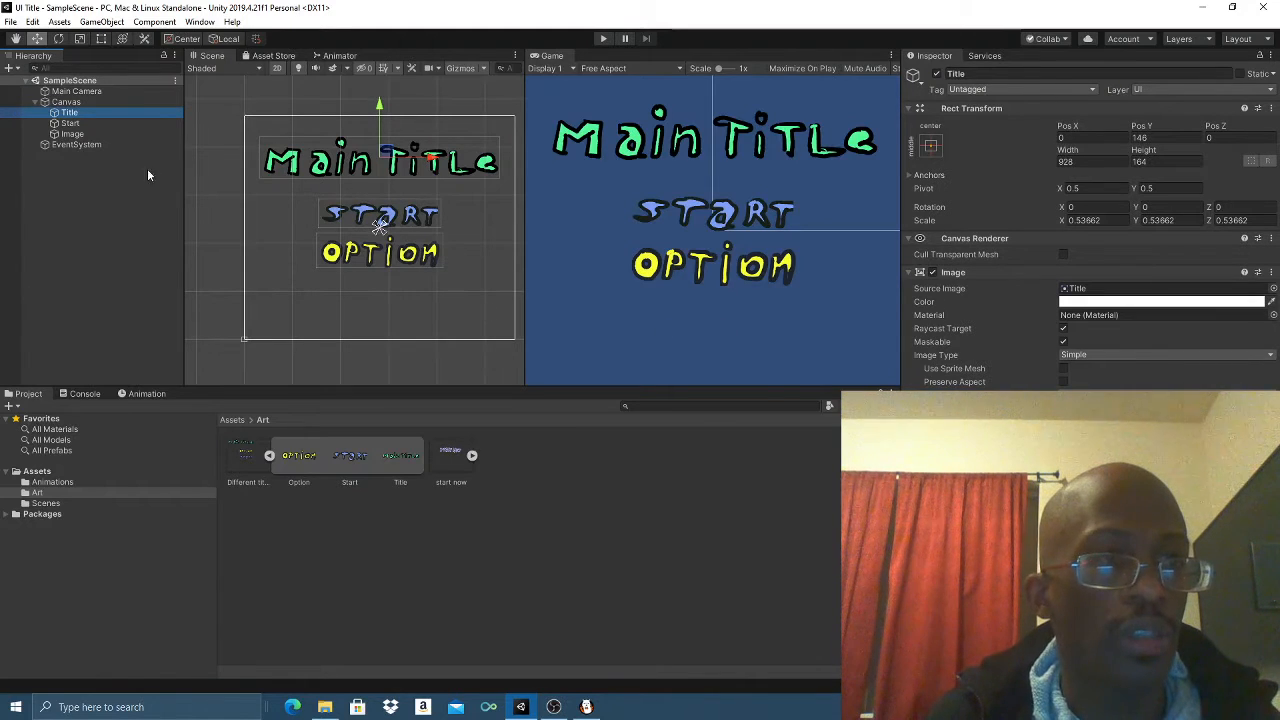
left_click(97, 124)
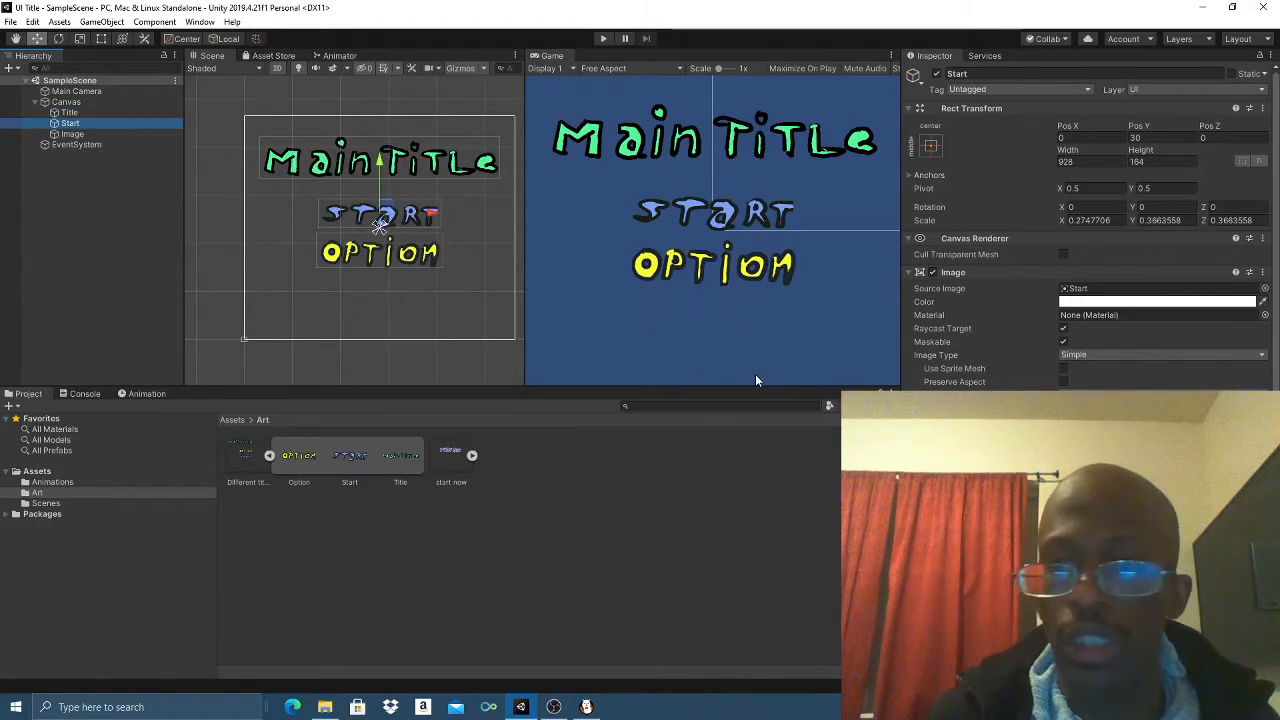
left_click(379, 224)
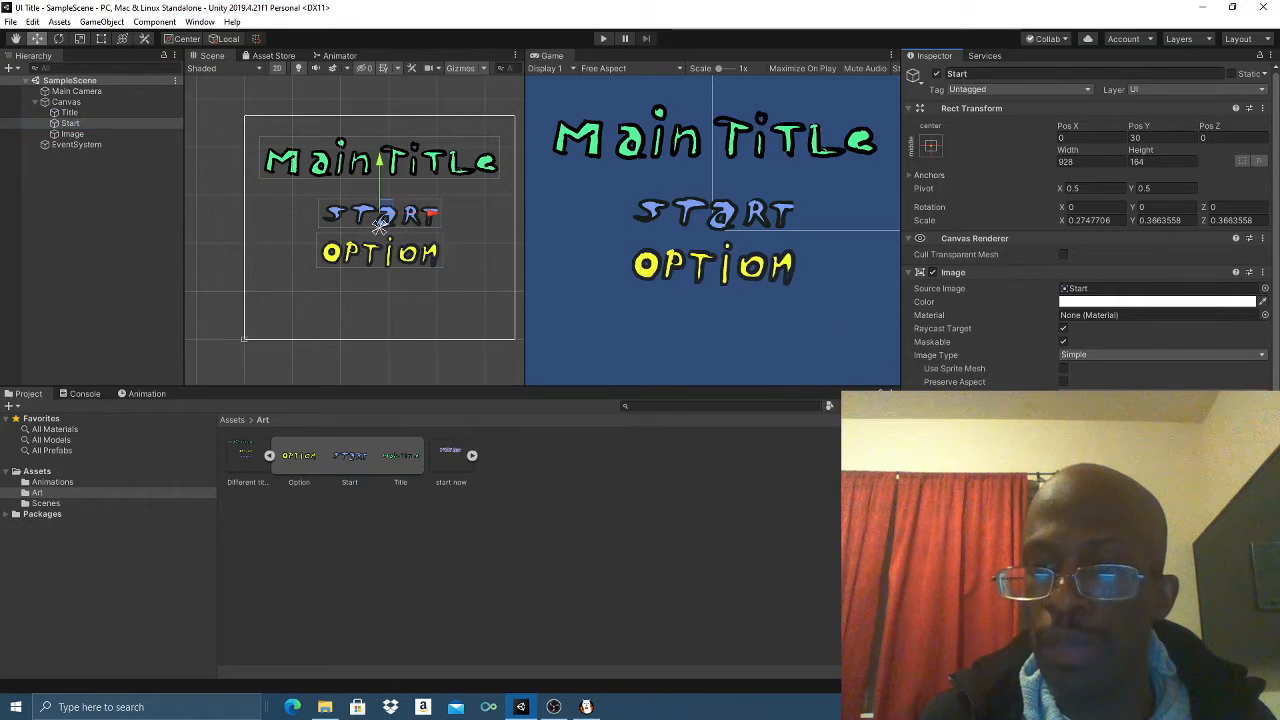
left_click_drag(457, 463, 1120, 465)
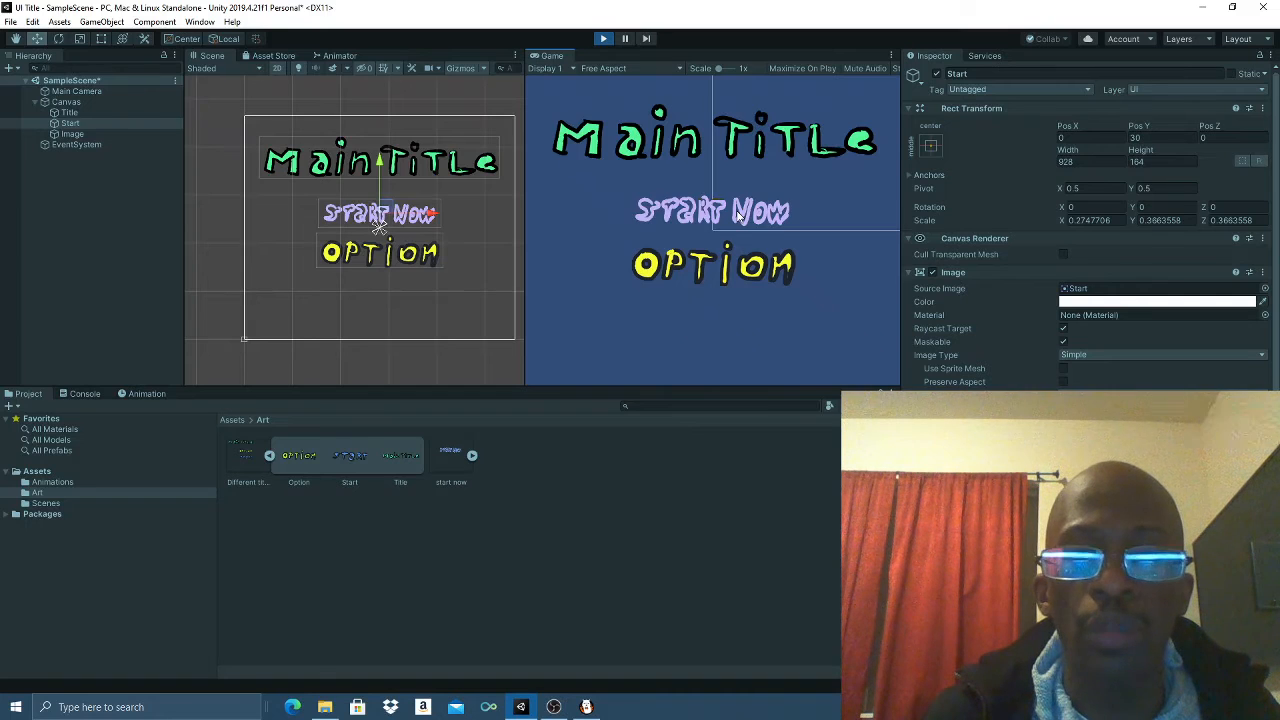
left_click(604, 39)
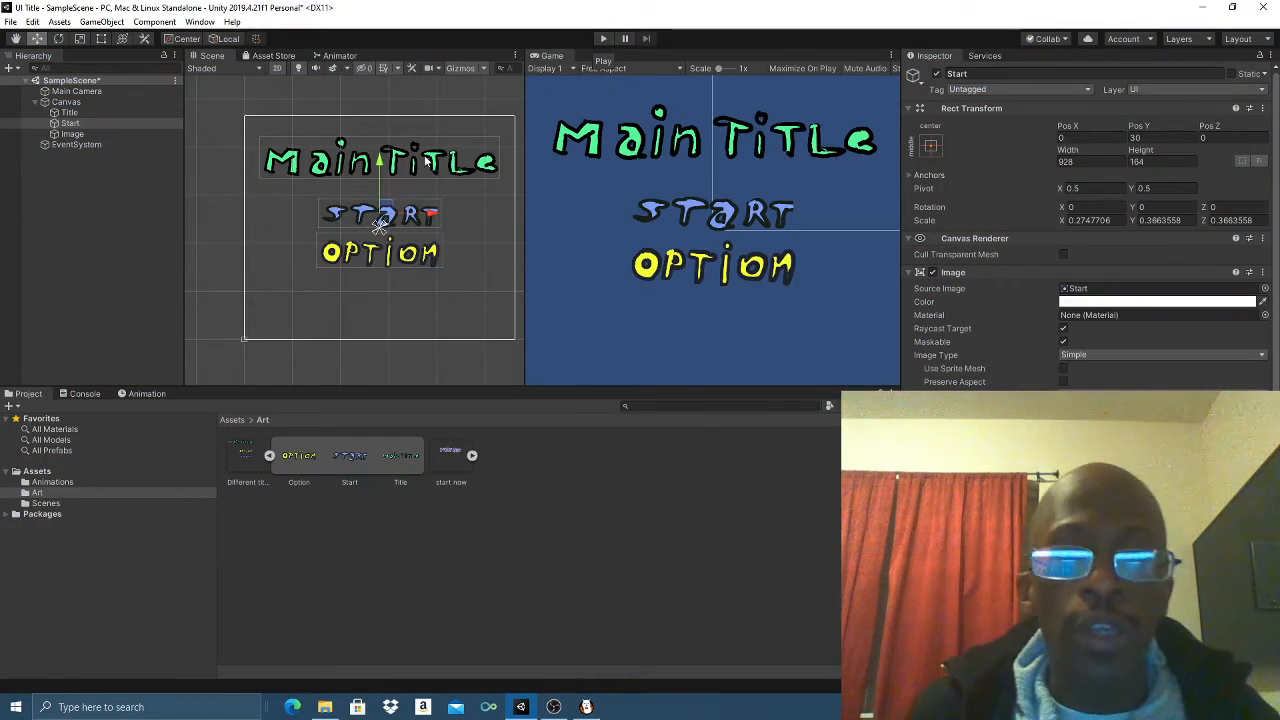
- Rename the Canvas object that holds the OPTION lettering as Option
left_click(80, 133)
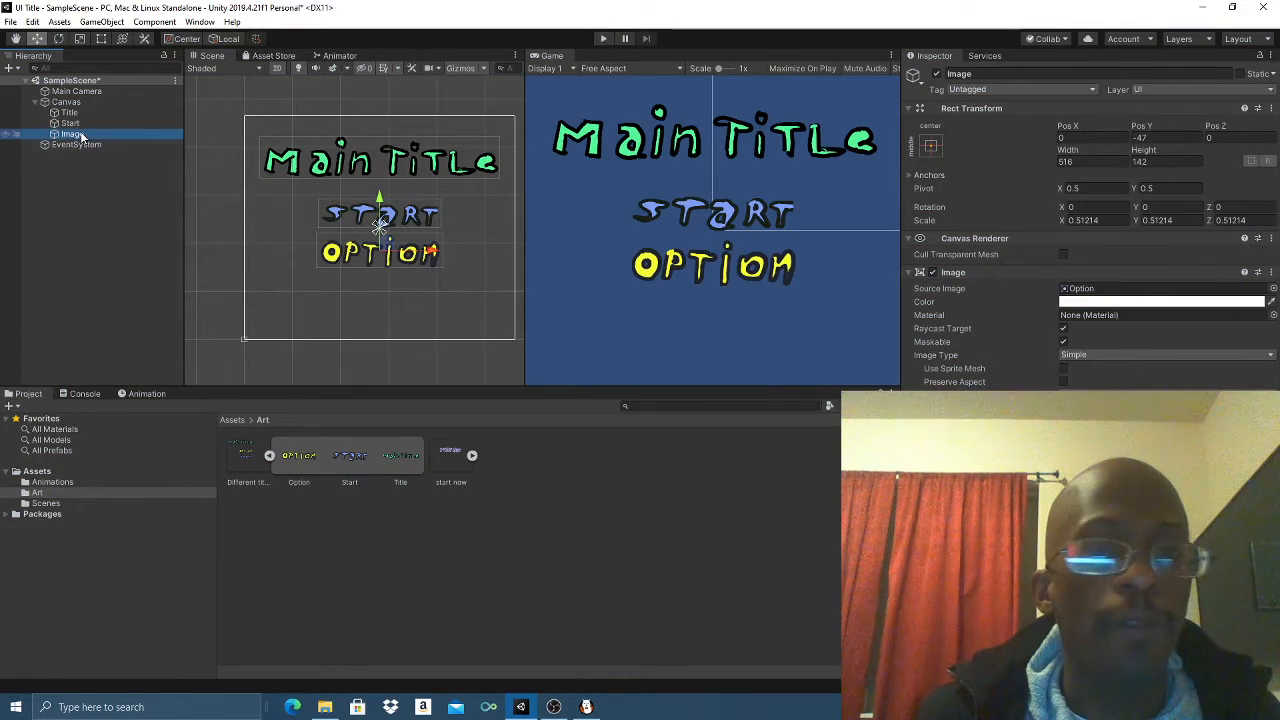
left_click(375, 240)
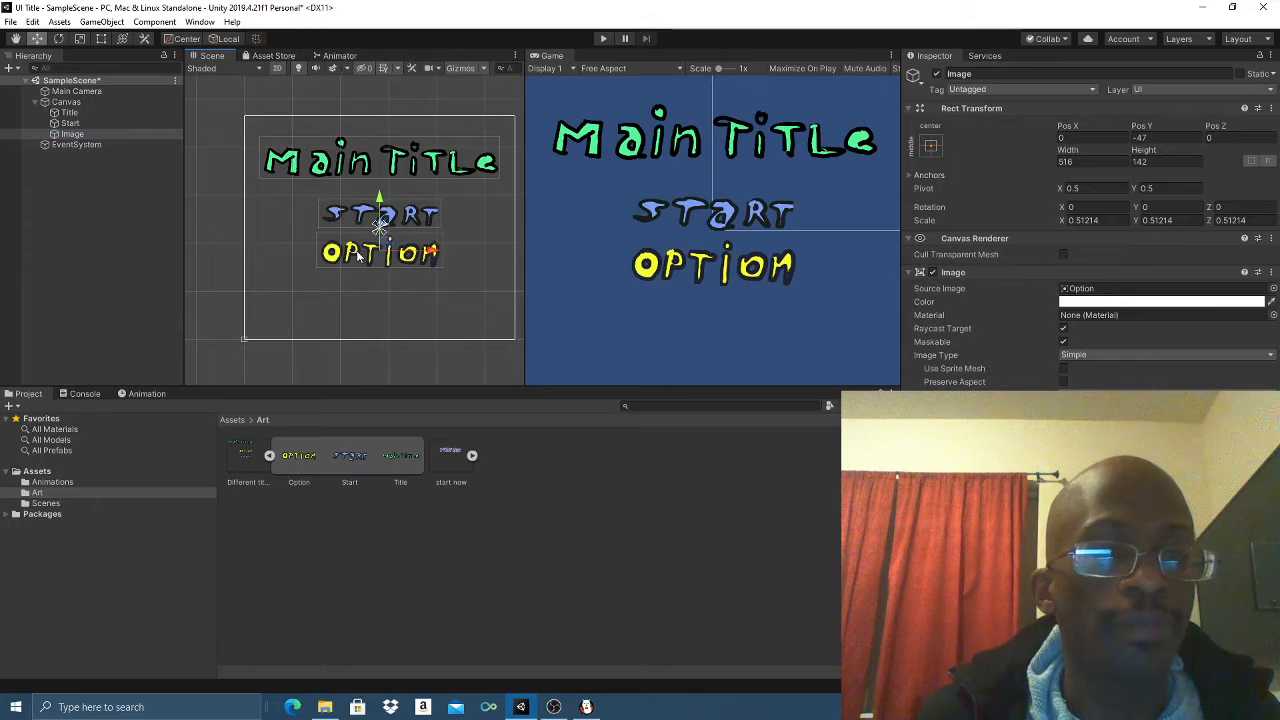
left_click(960, 74)
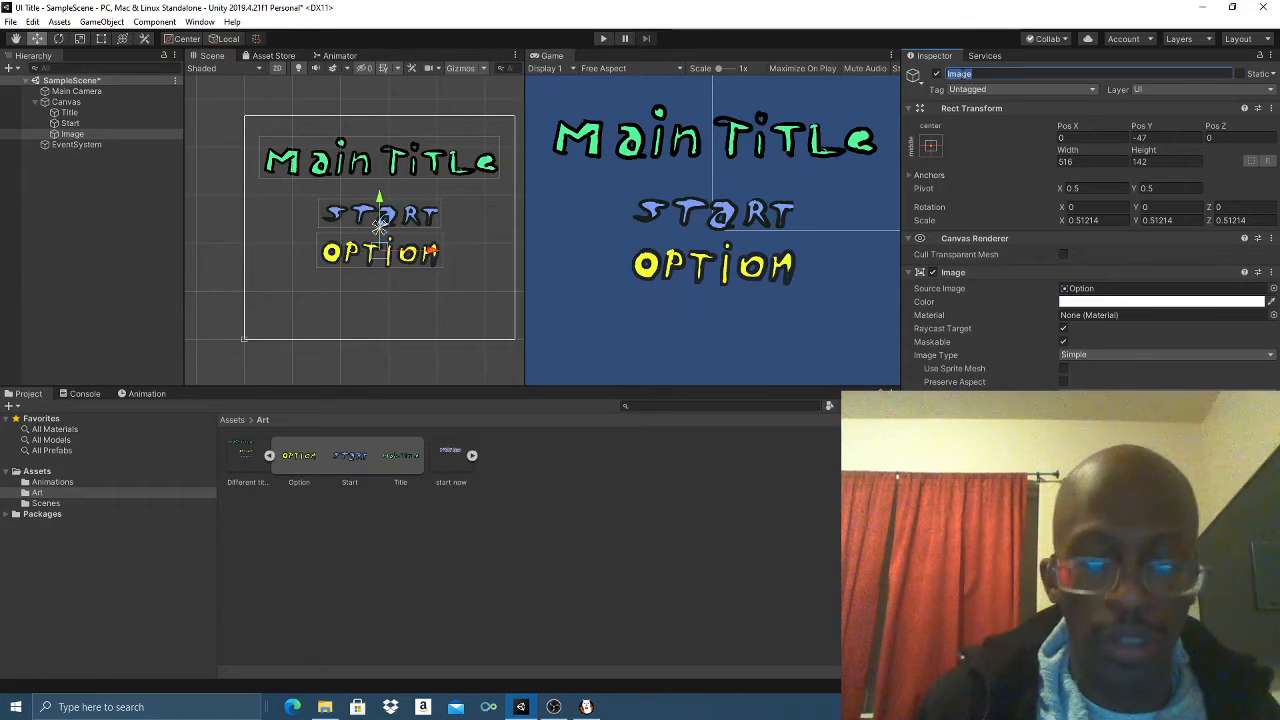
type("Option")
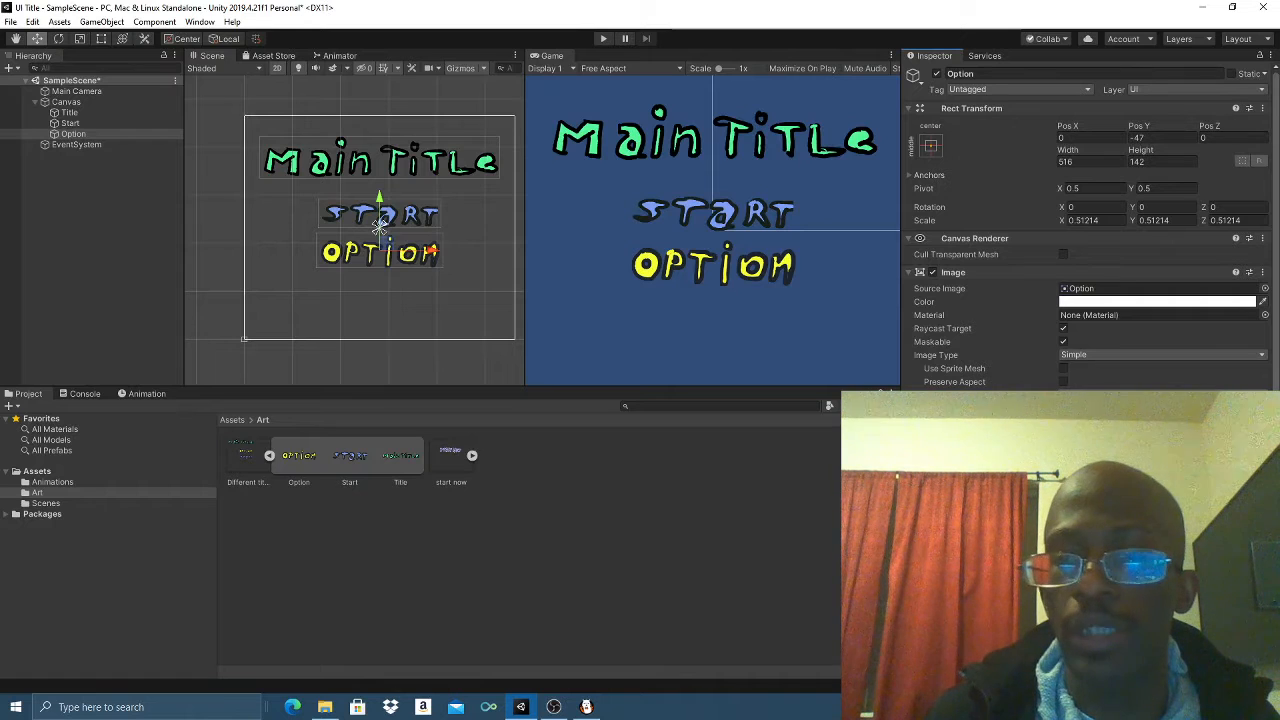
- Set the Option button's Transition to Animation and add an Animator component to the object
left_click(96, 124)
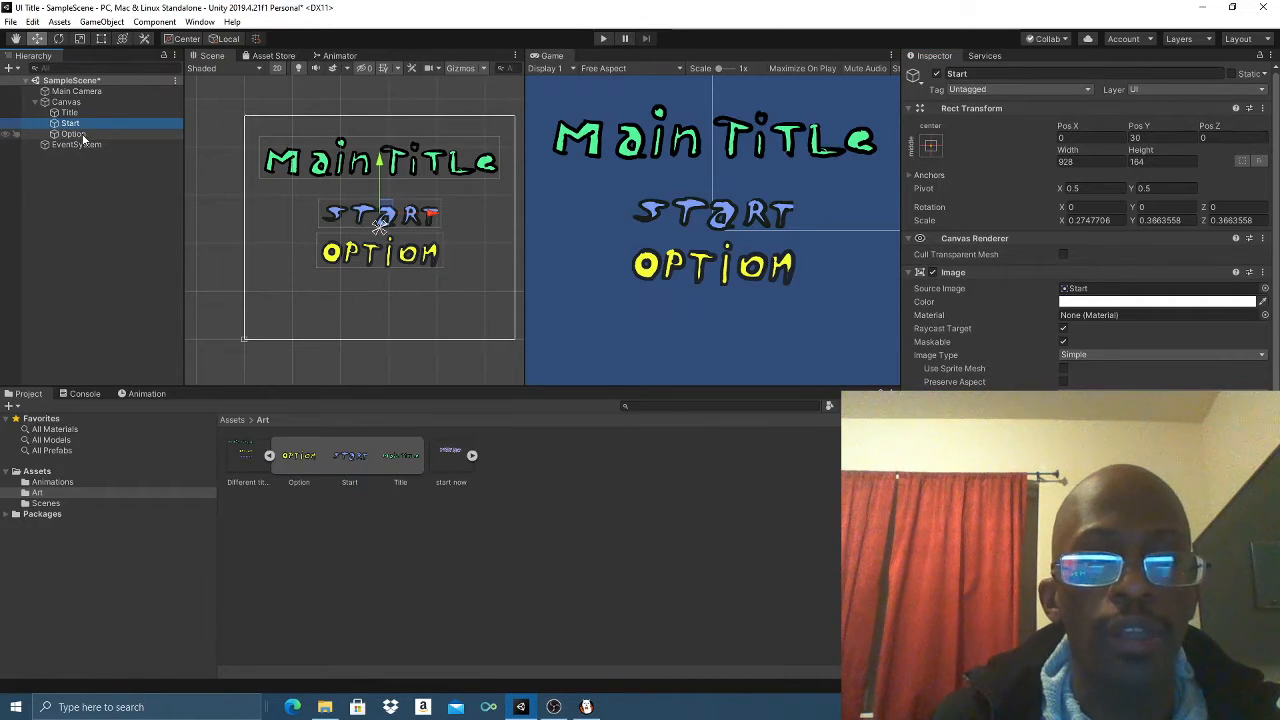
left_click(76, 133)
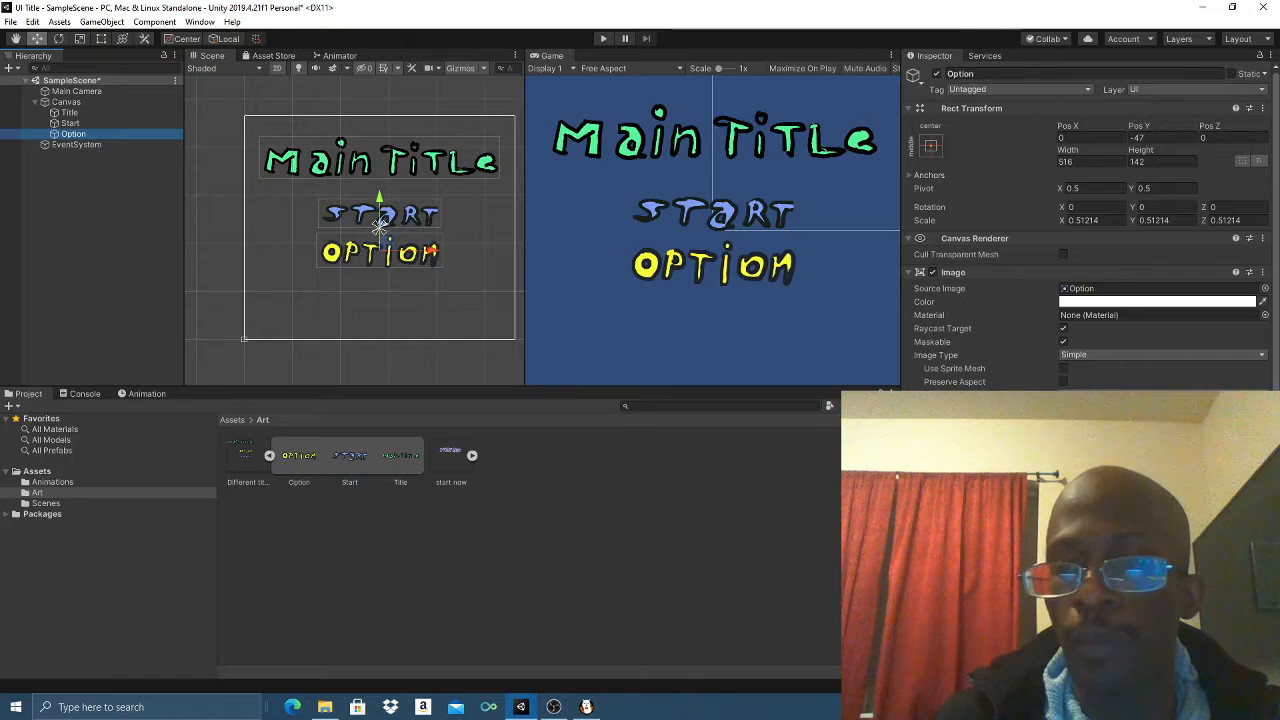
scroll(1090, 220, "down", 3)
scroll(956, 256, "up", 3)
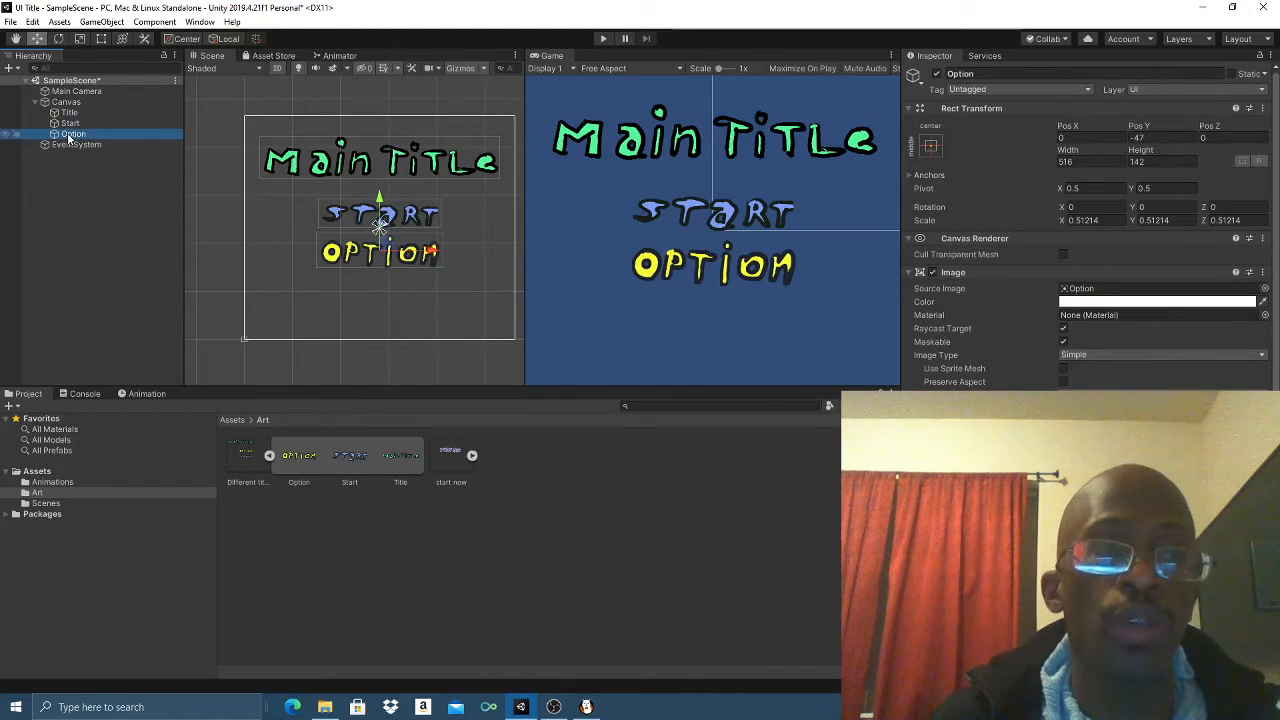
scroll(1090, 220, "down", 3)
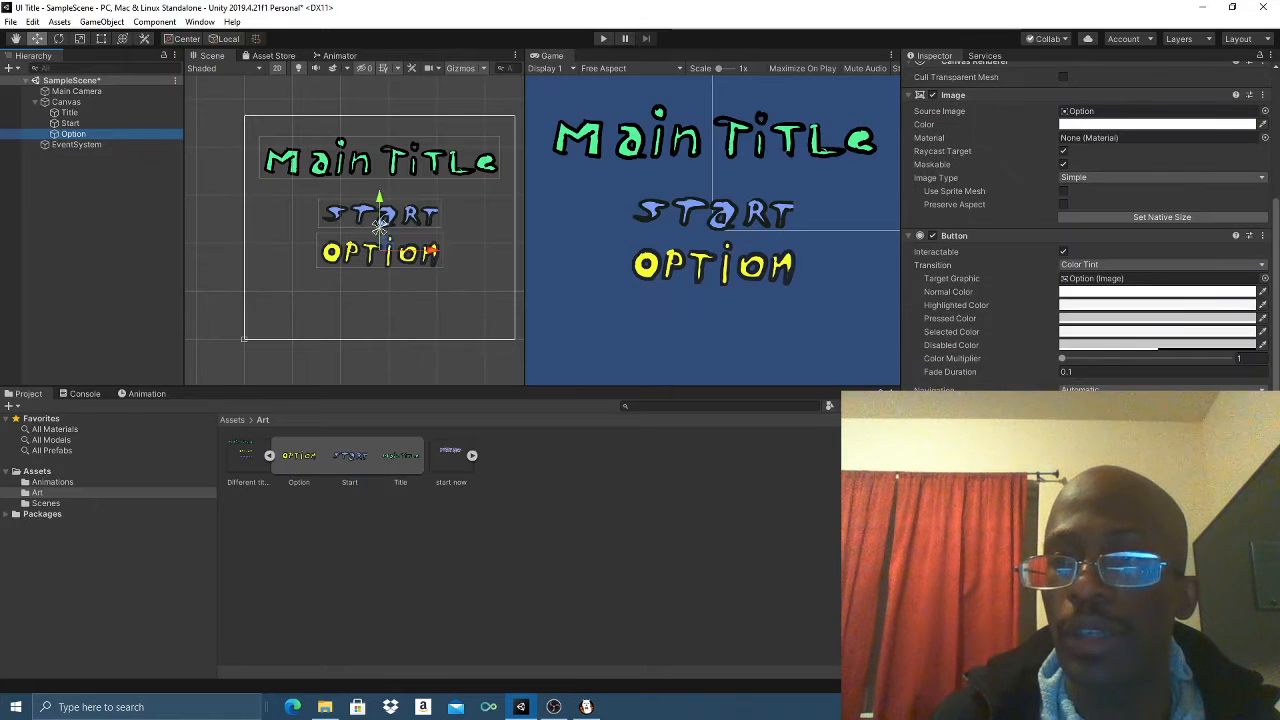
left_click(1087, 264)
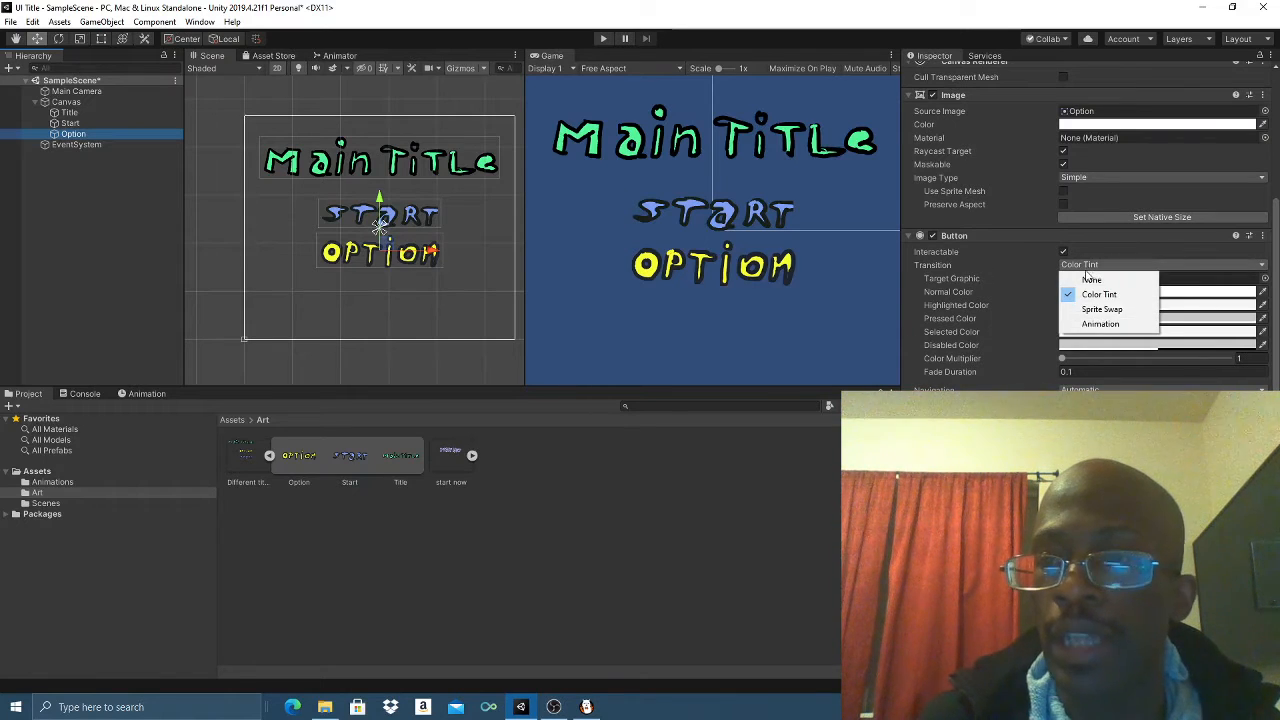
left_click(1101, 325)
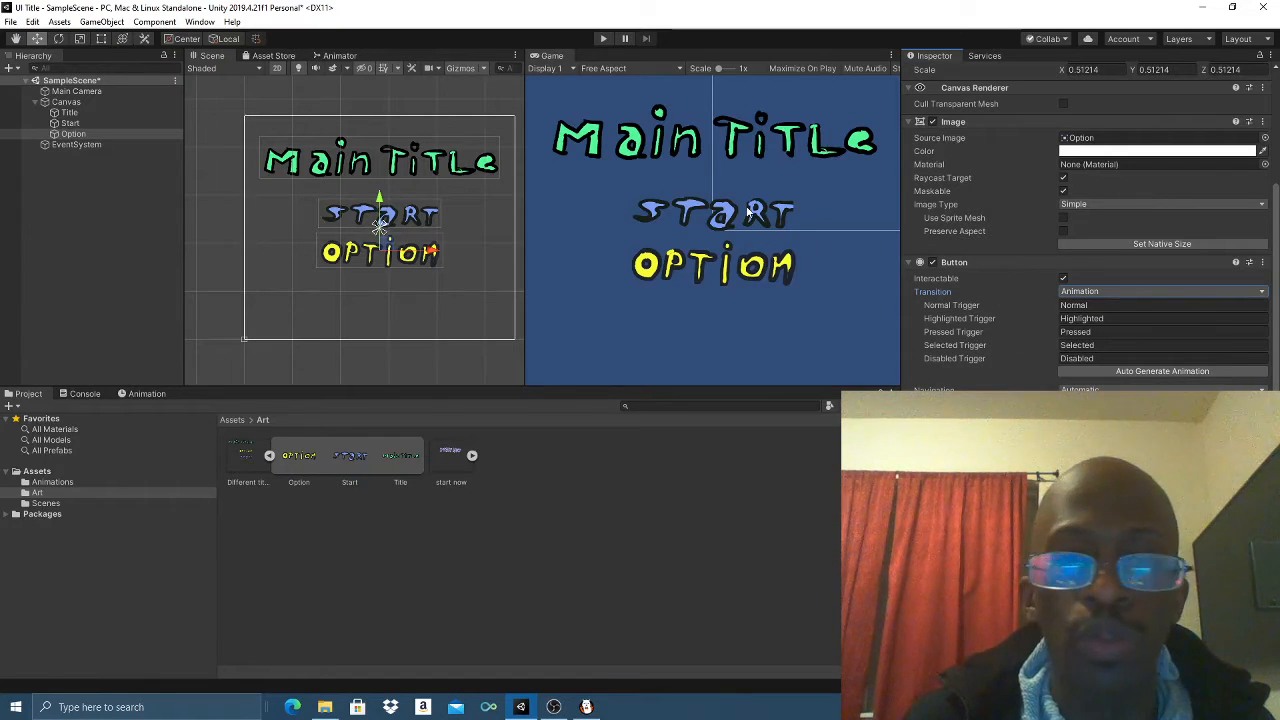
left_click(148, 394)
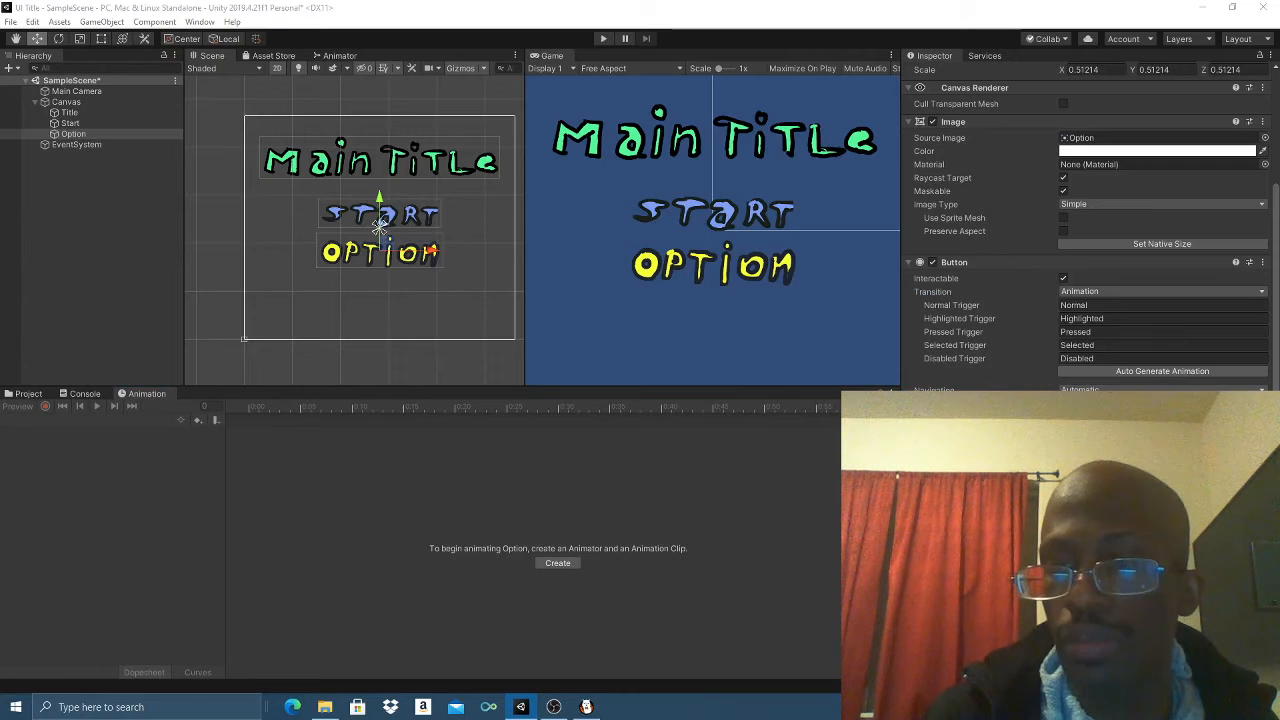
scroll(1090, 230, "down", 3)
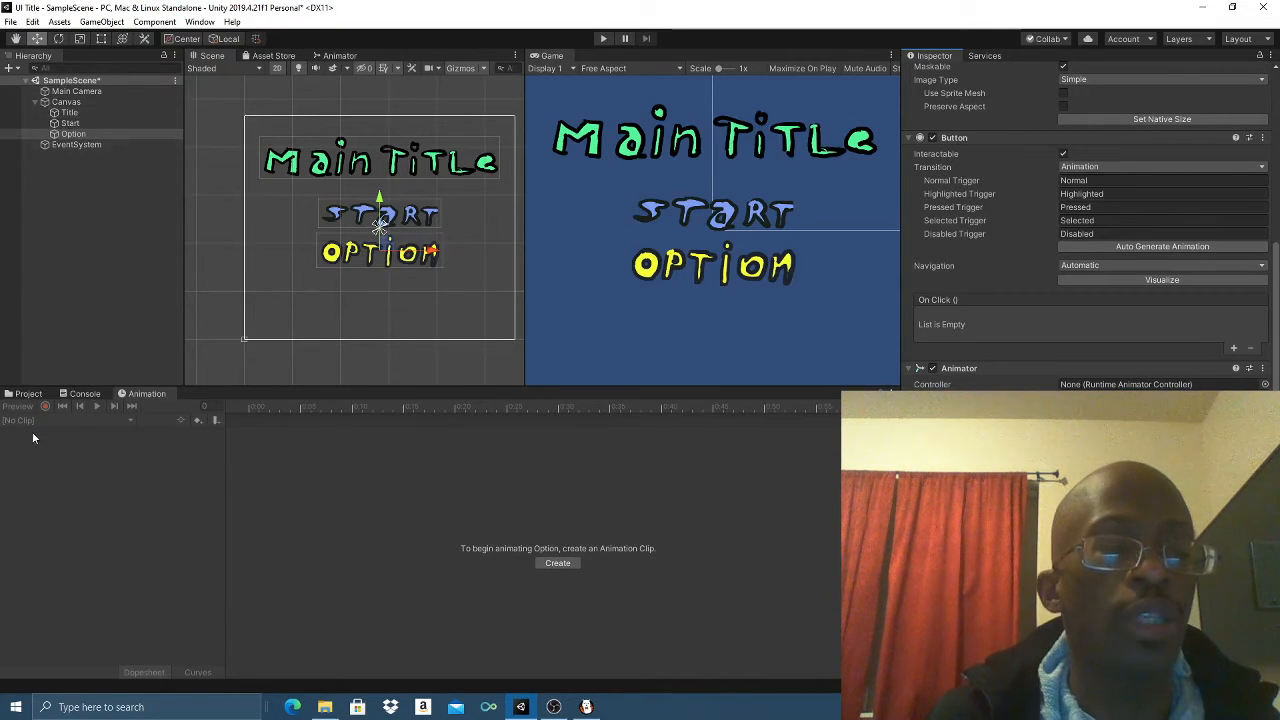
- Create a folder named Animator in the project's Assets
left_click(28, 394)
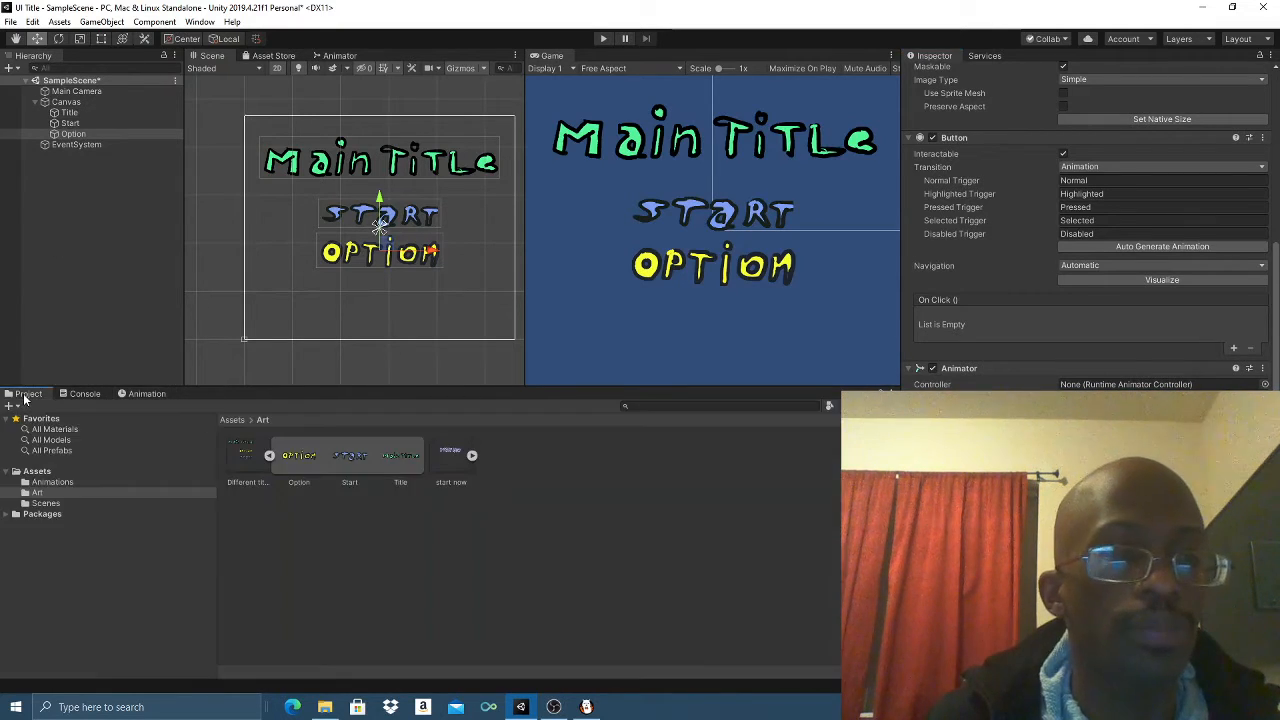
left_click(50, 473)
right_click(56, 476)
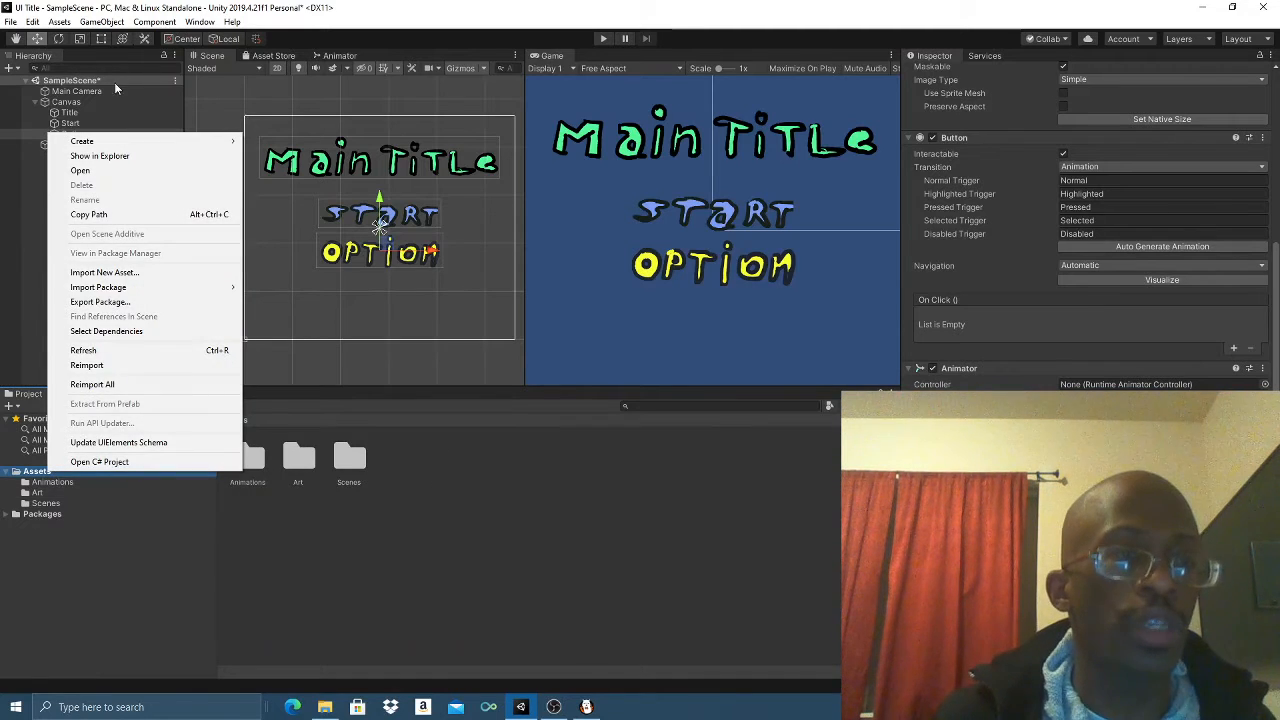
mouse_move(138, 143)
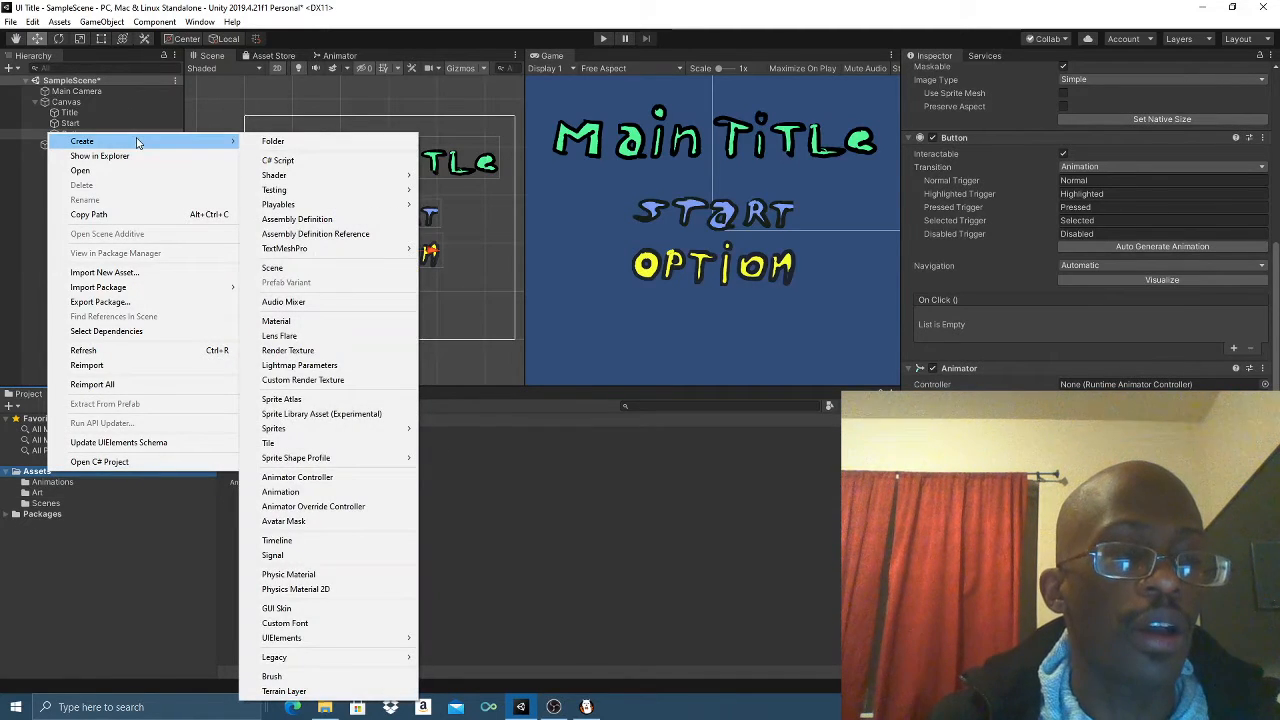
left_click(273, 141)
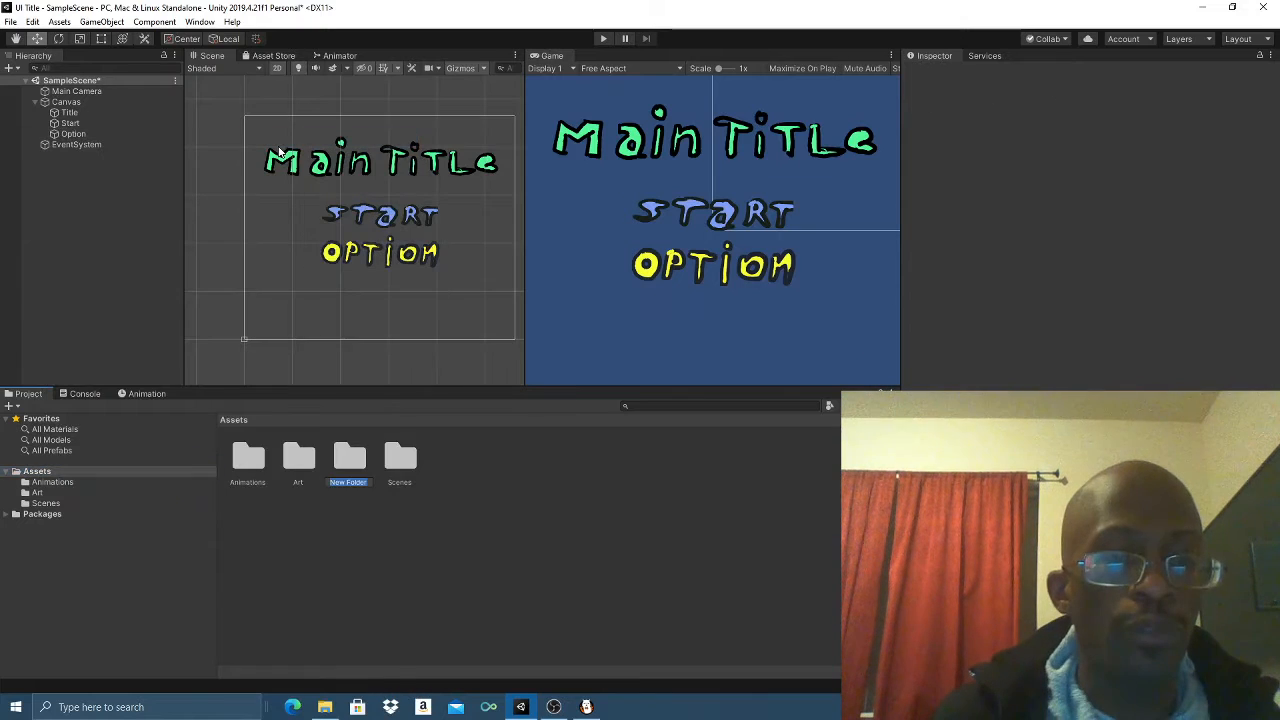
type("Animator")
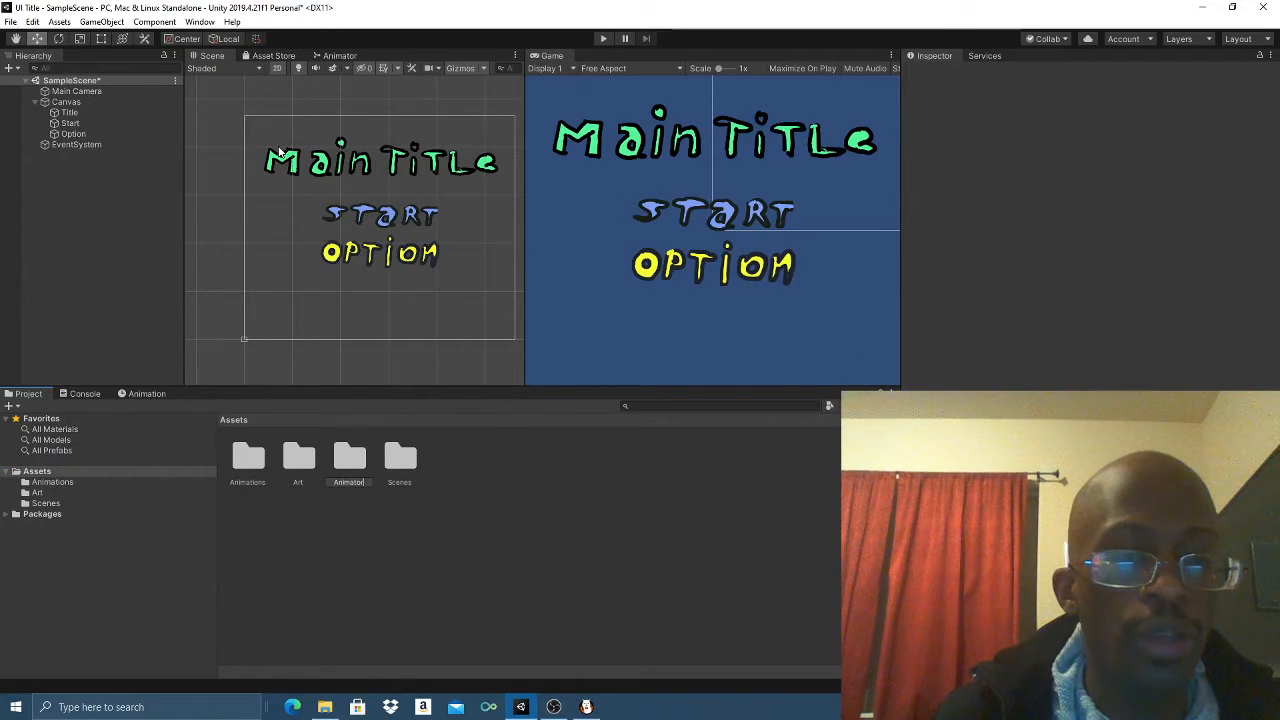
key("Return")
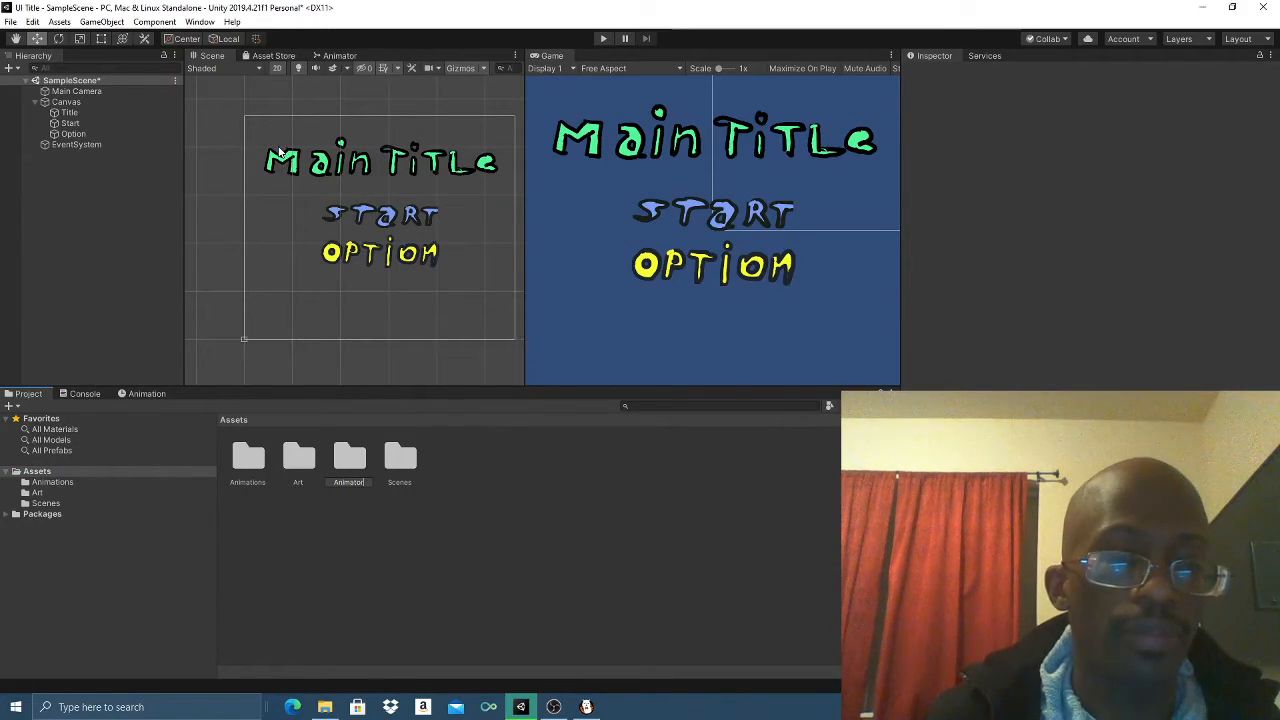
- Create an Animator Controller named OptionAni inside the Animator folder
double_click(300, 462)
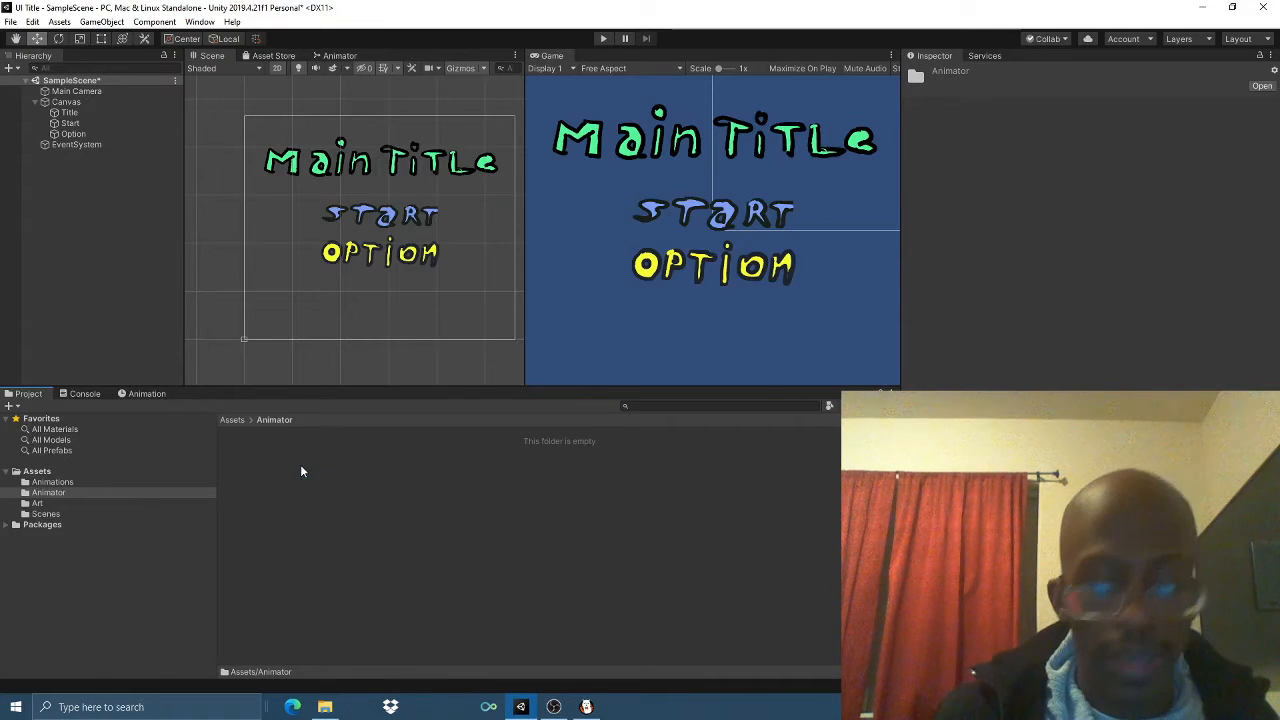
right_click(308, 462)
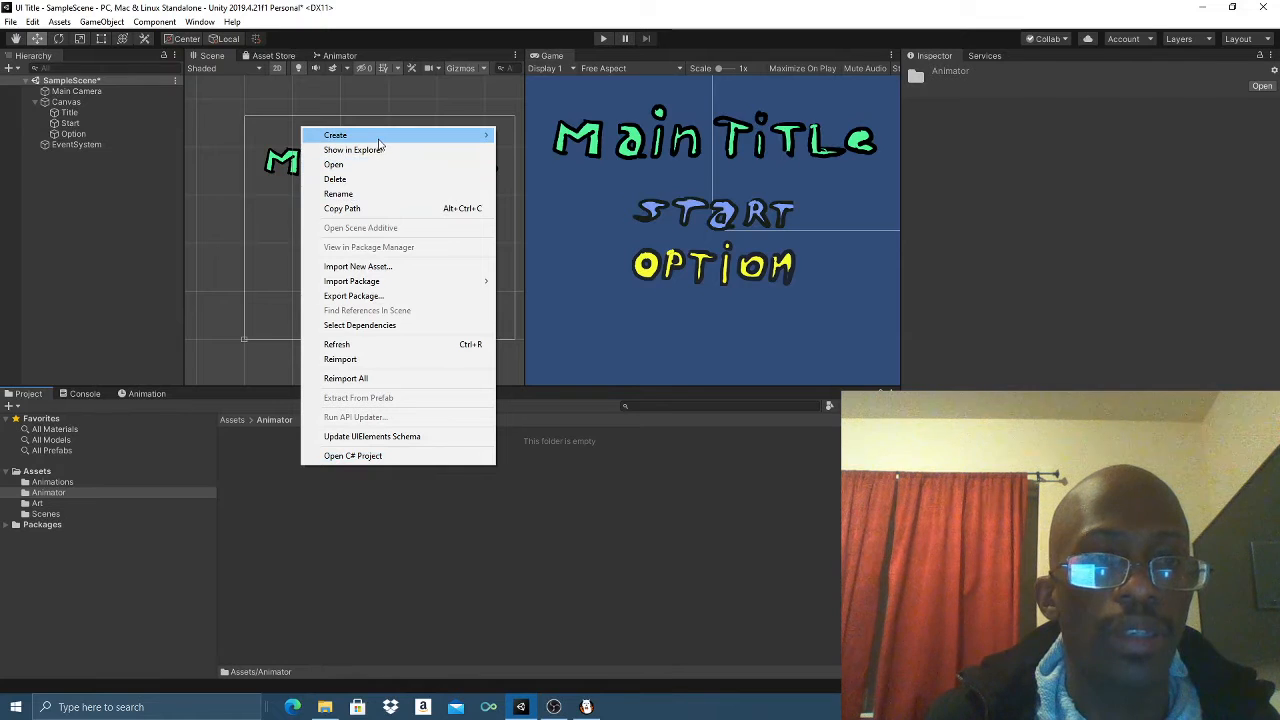
mouse_move(380, 136)
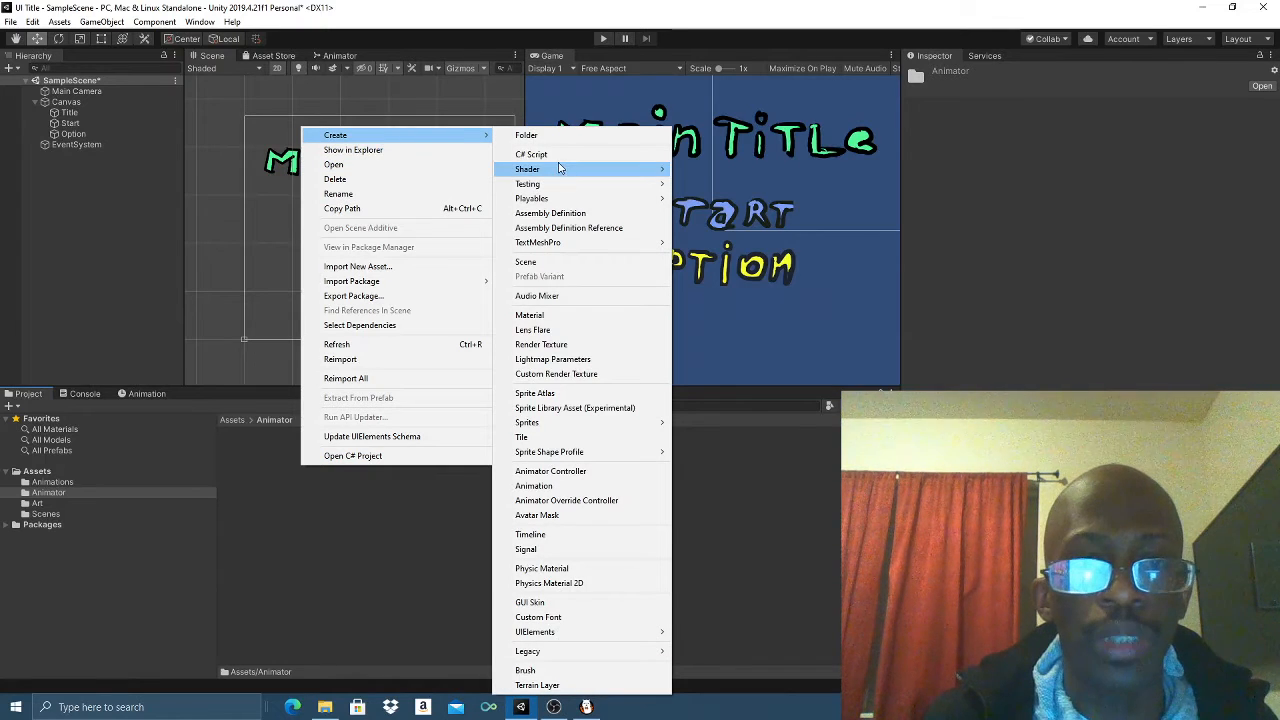
mouse_move(557, 201)
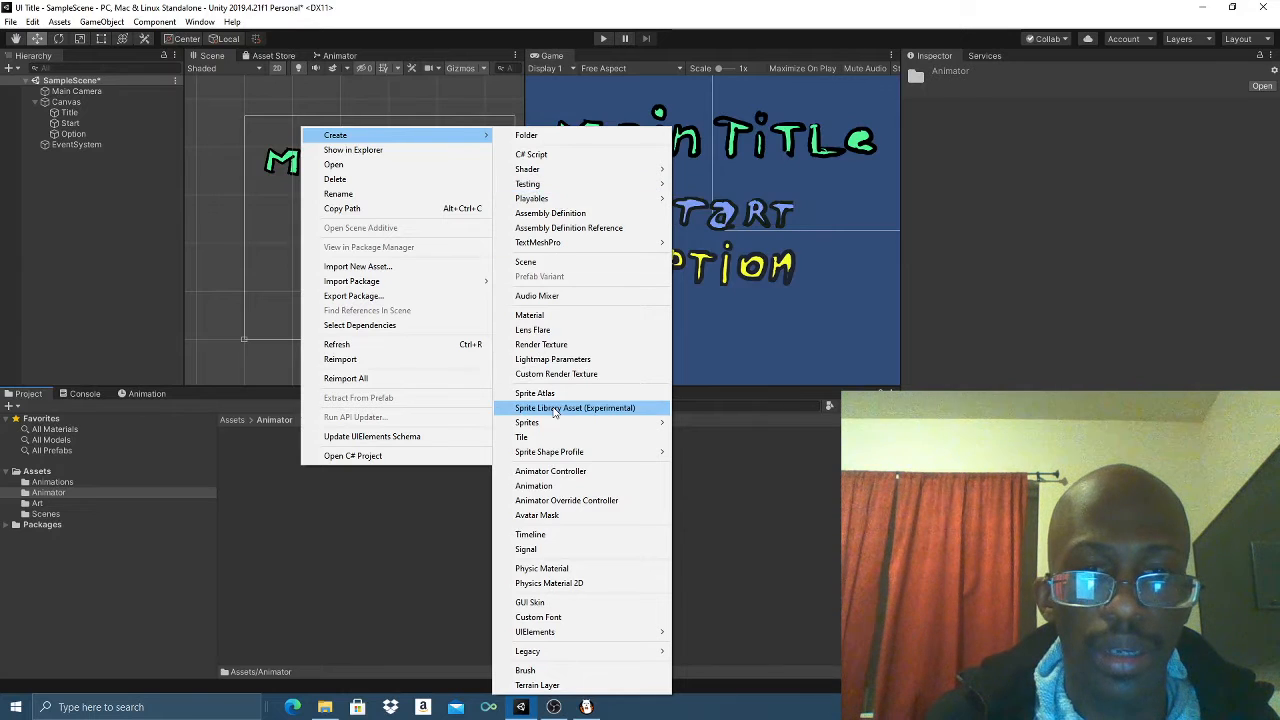
left_click(556, 470)
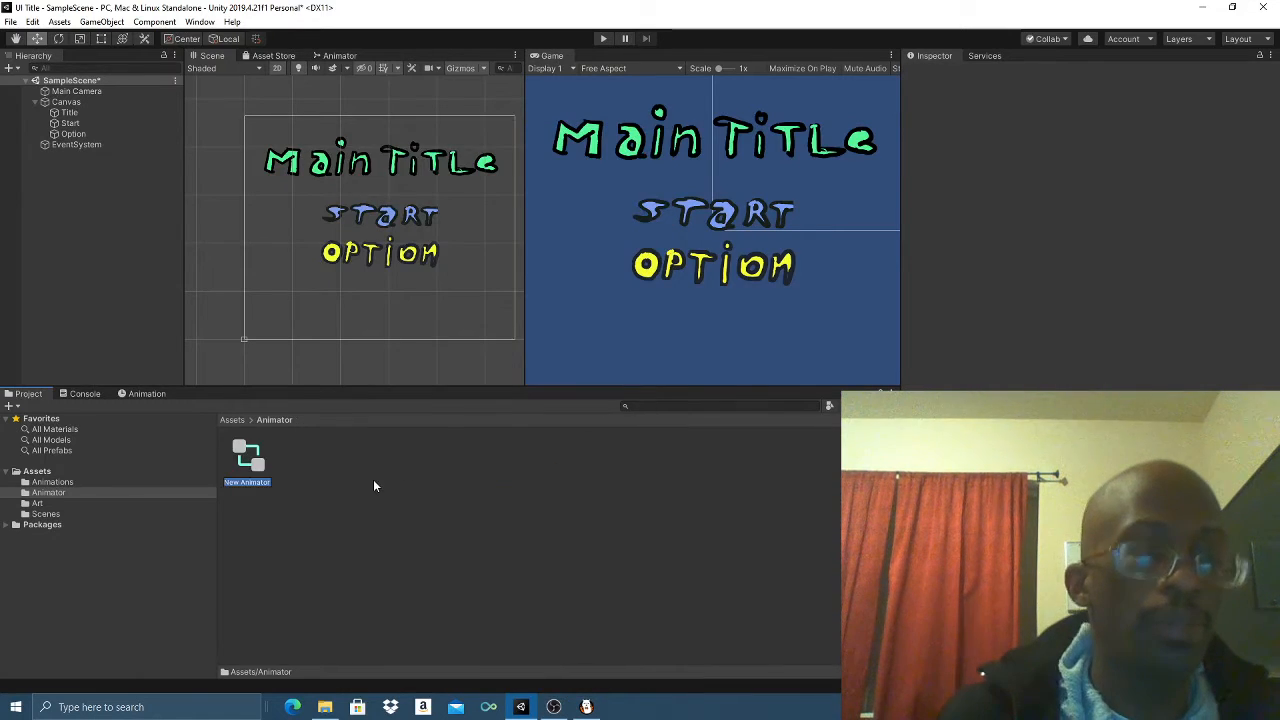
type("Option")
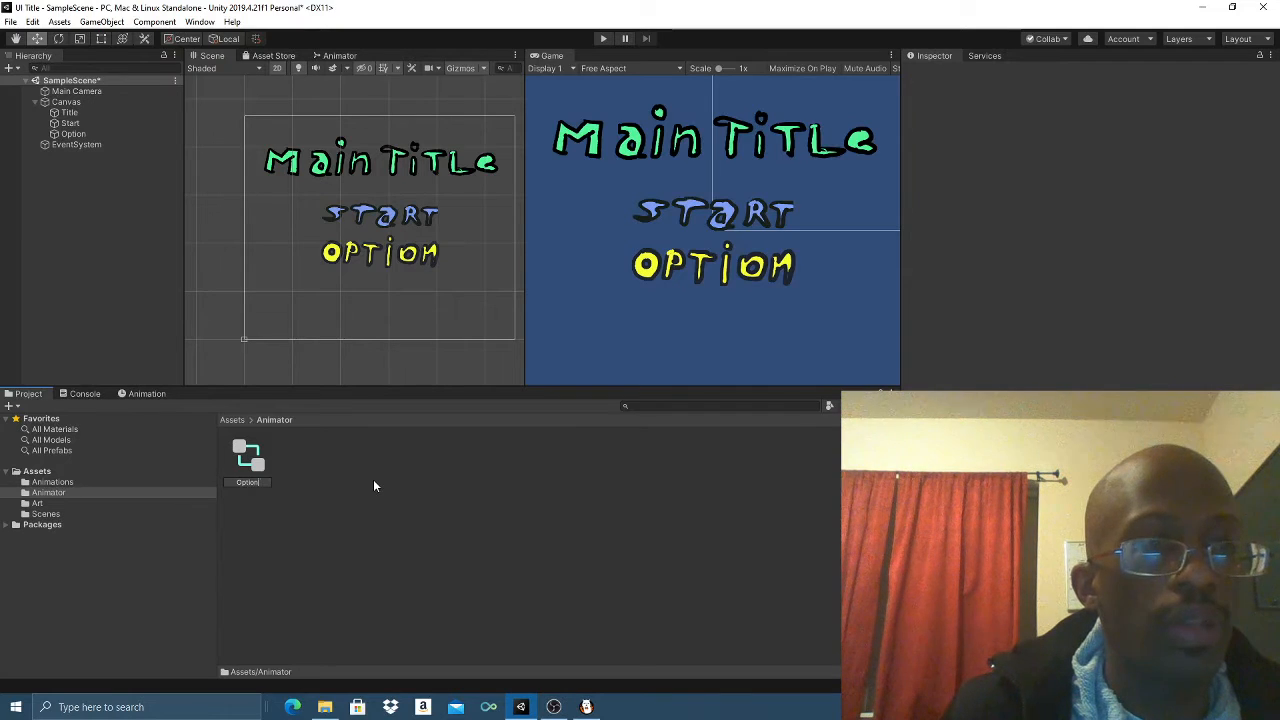
type("Ani")
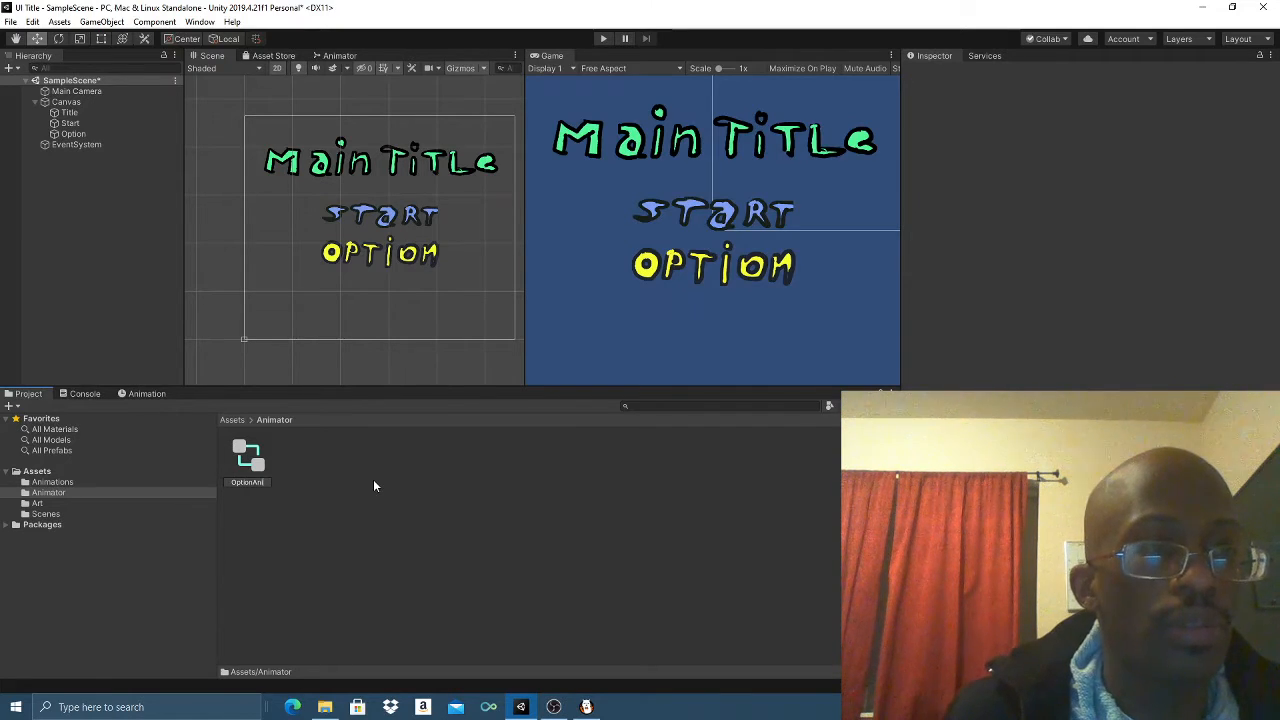
key("Return")
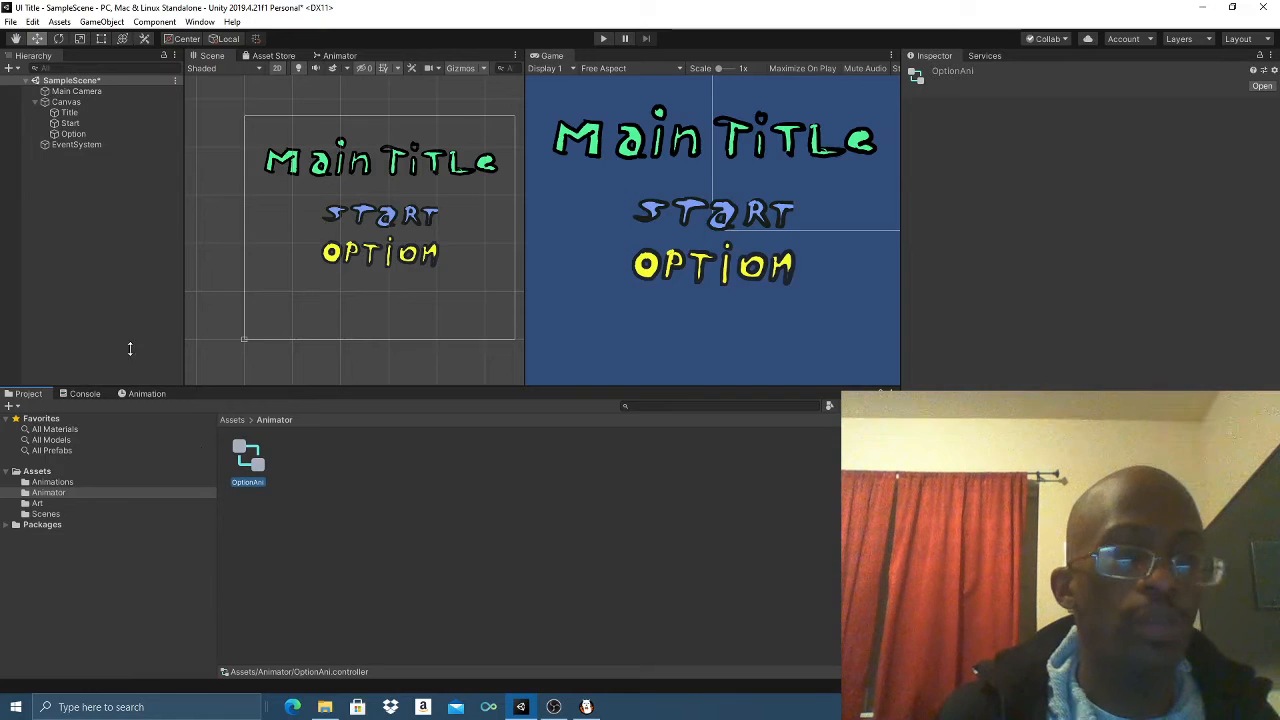
- Assign the OptionAni controller to the Animator component of the Option object
left_click(76, 133)
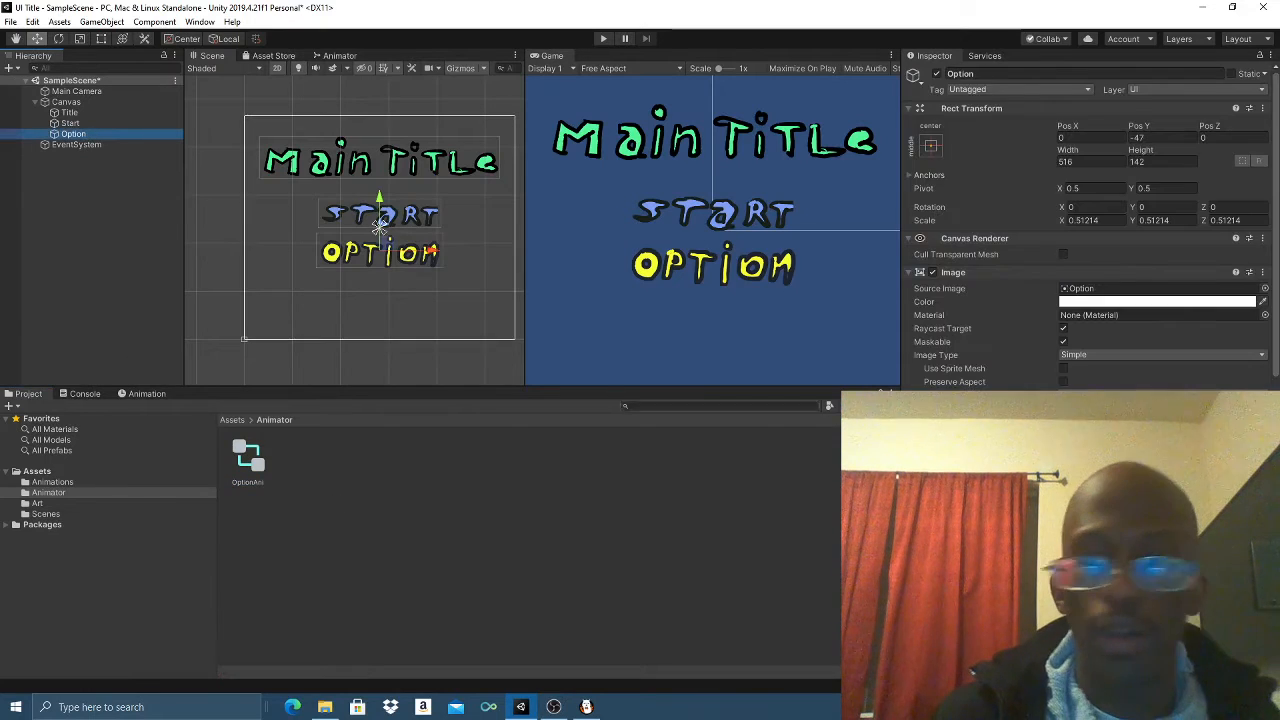
scroll(1090, 220, "down", 5)
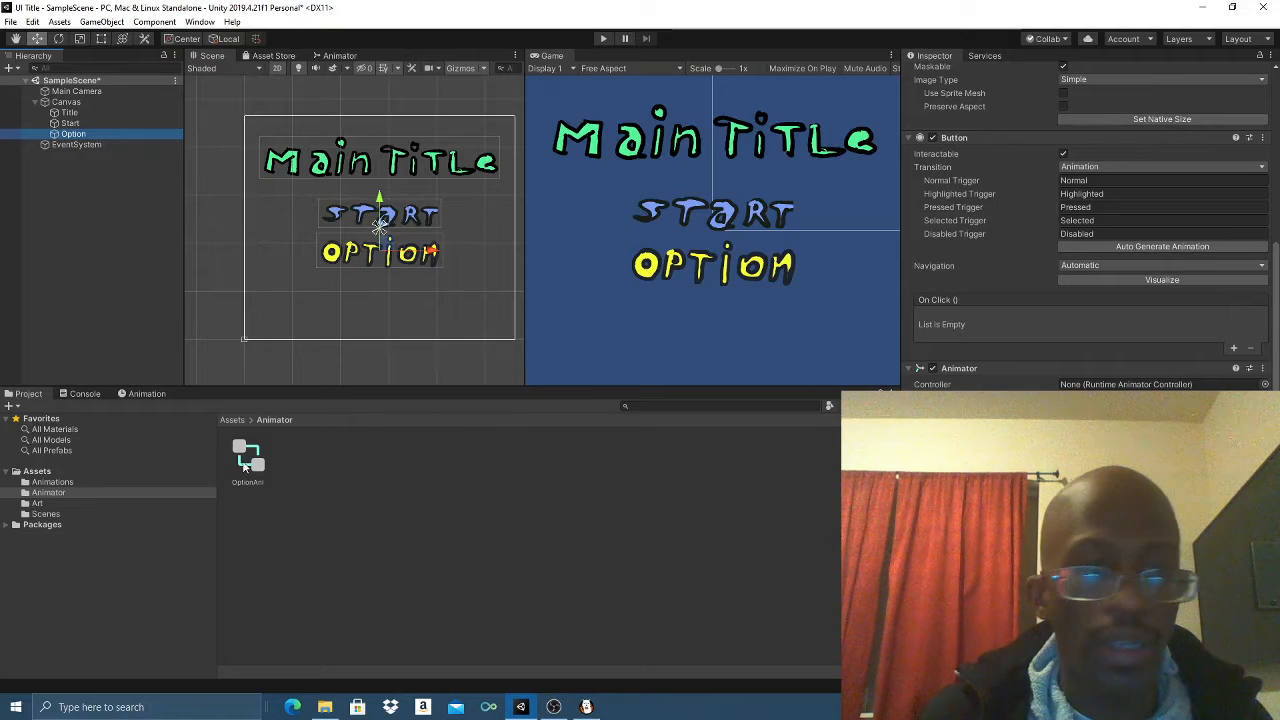
left_click_drag(244, 462, 1072, 386)
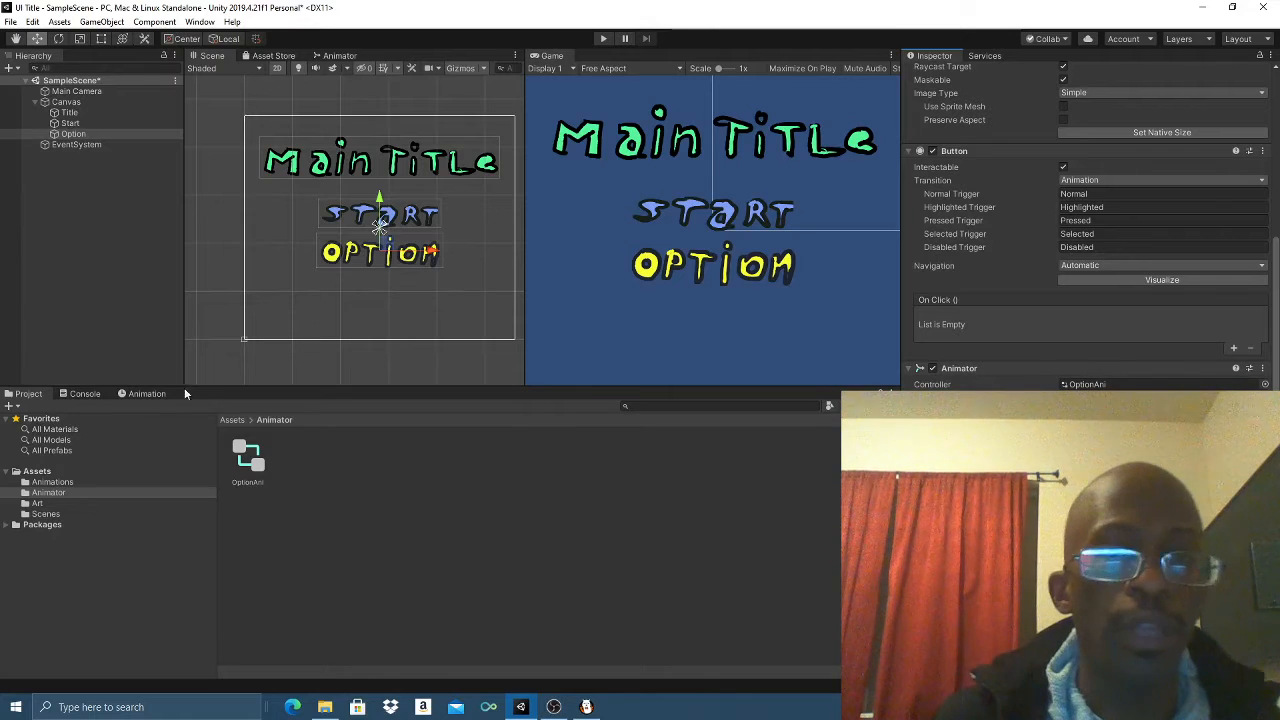
- Bring up the Animation timeline and the OptionAni state graph, and enlarge the graph area at the Game view's expense
left_click(150, 394)
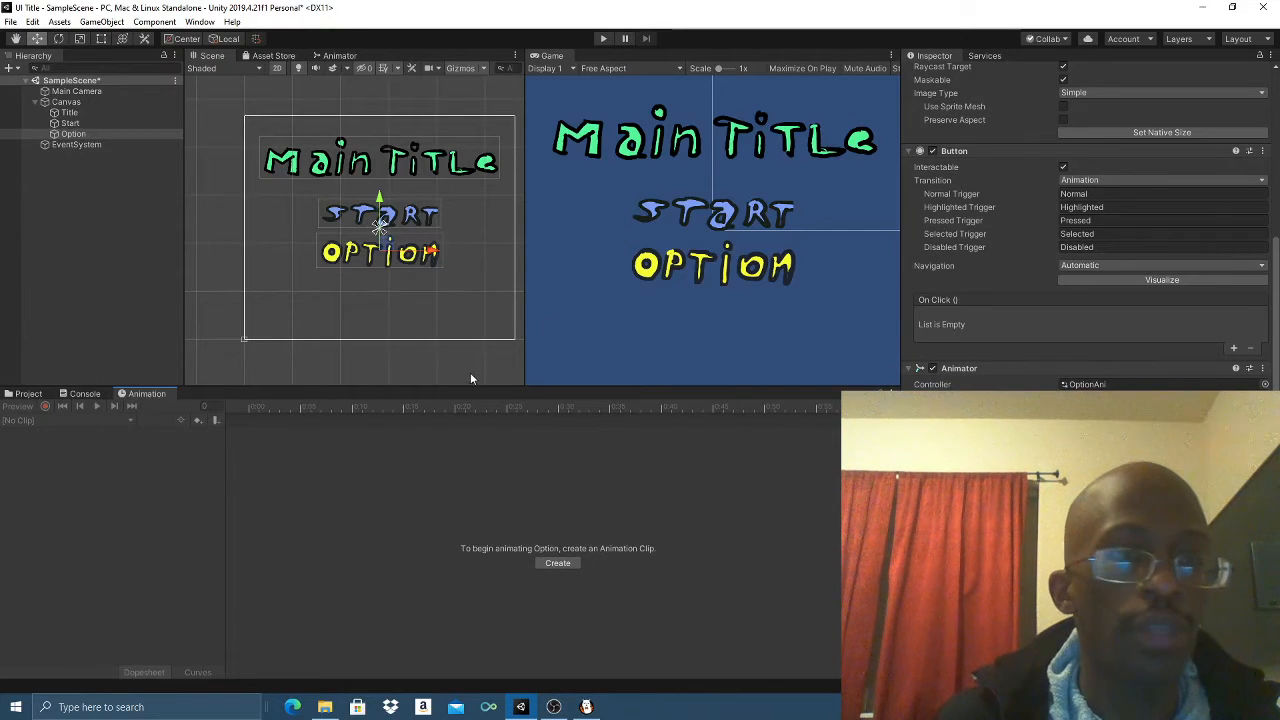
left_click(339, 55)
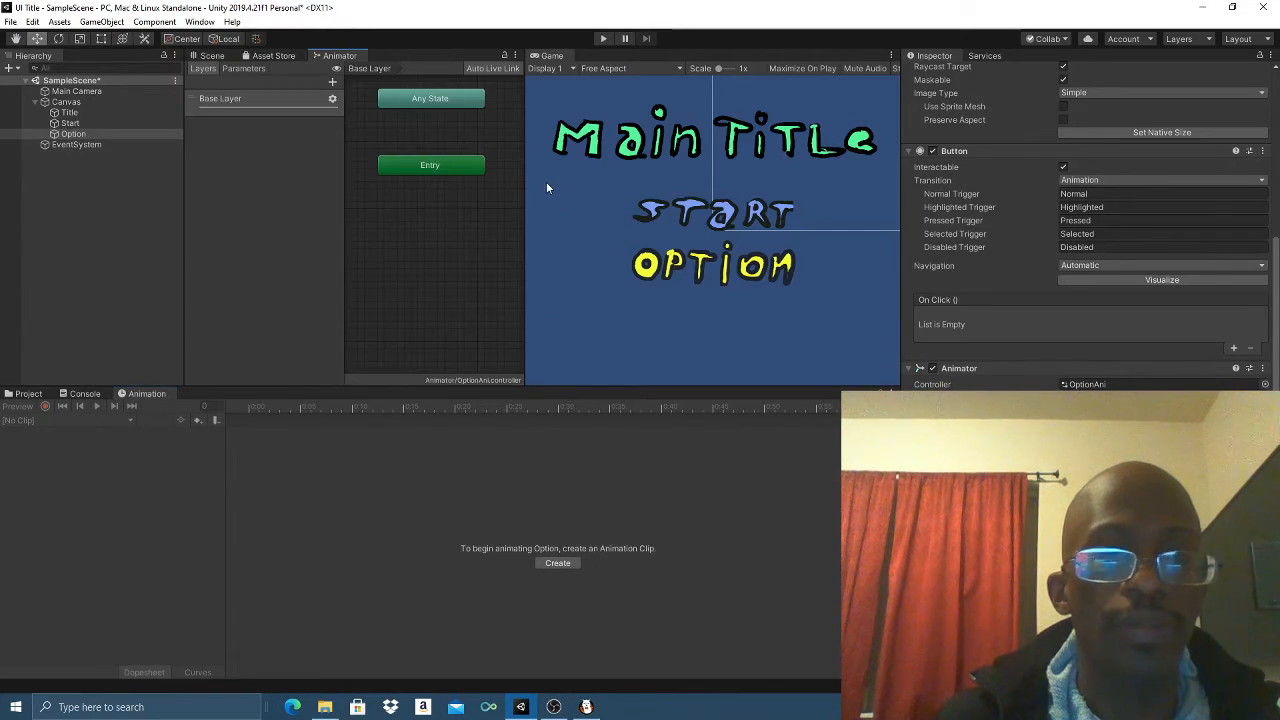
left_click_drag(525, 180, 767, 185)
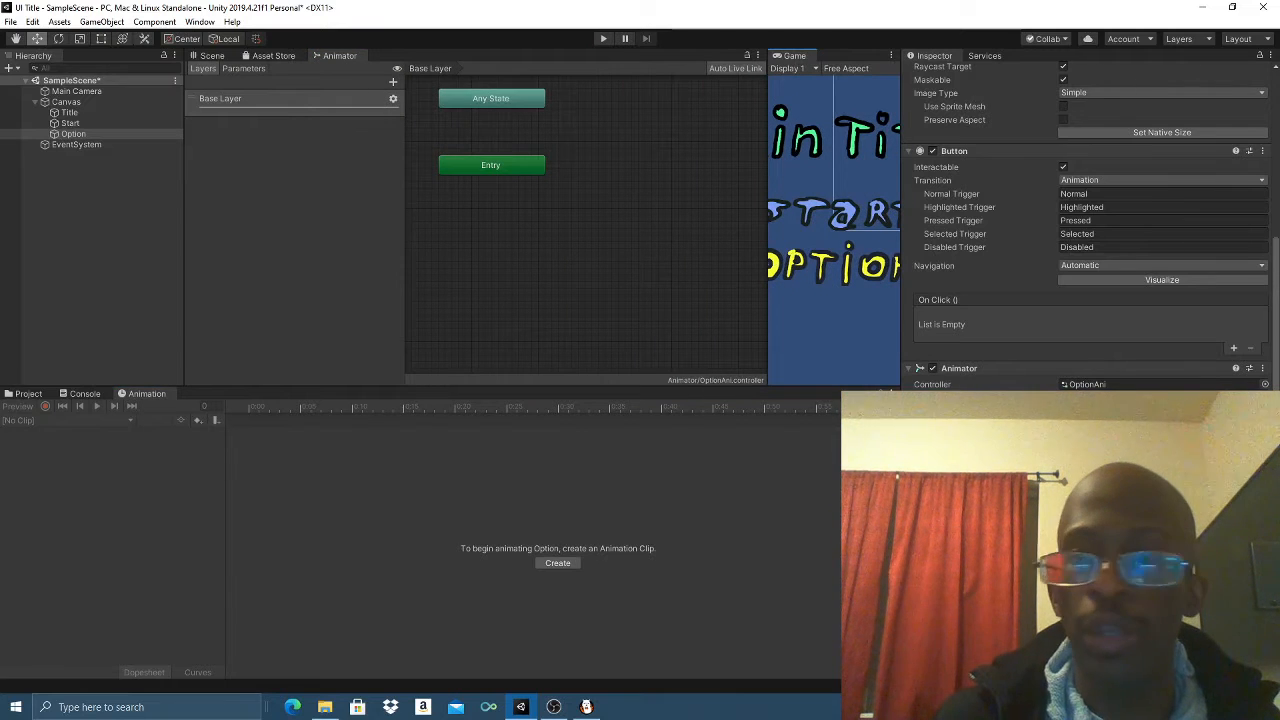
double_click(1086, 384)
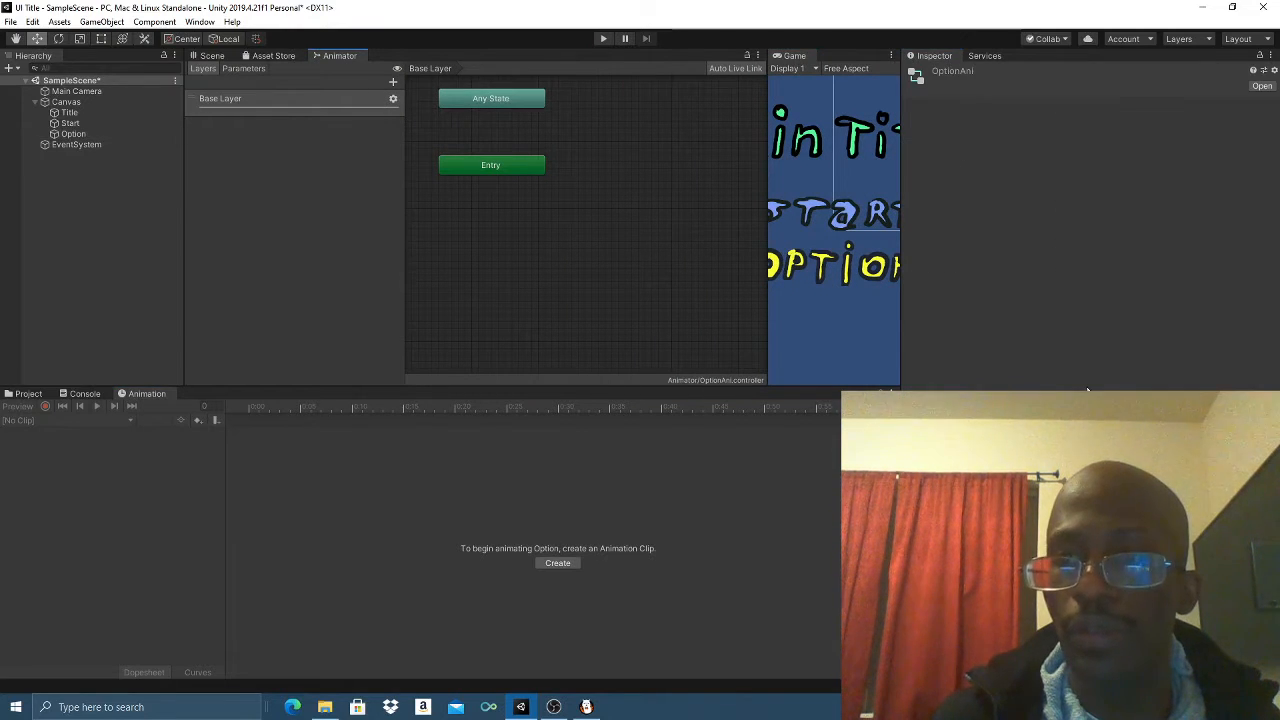
- Lock the Inspector on the Option object so its components stay shown while other assets are opened
left_click(73, 134)
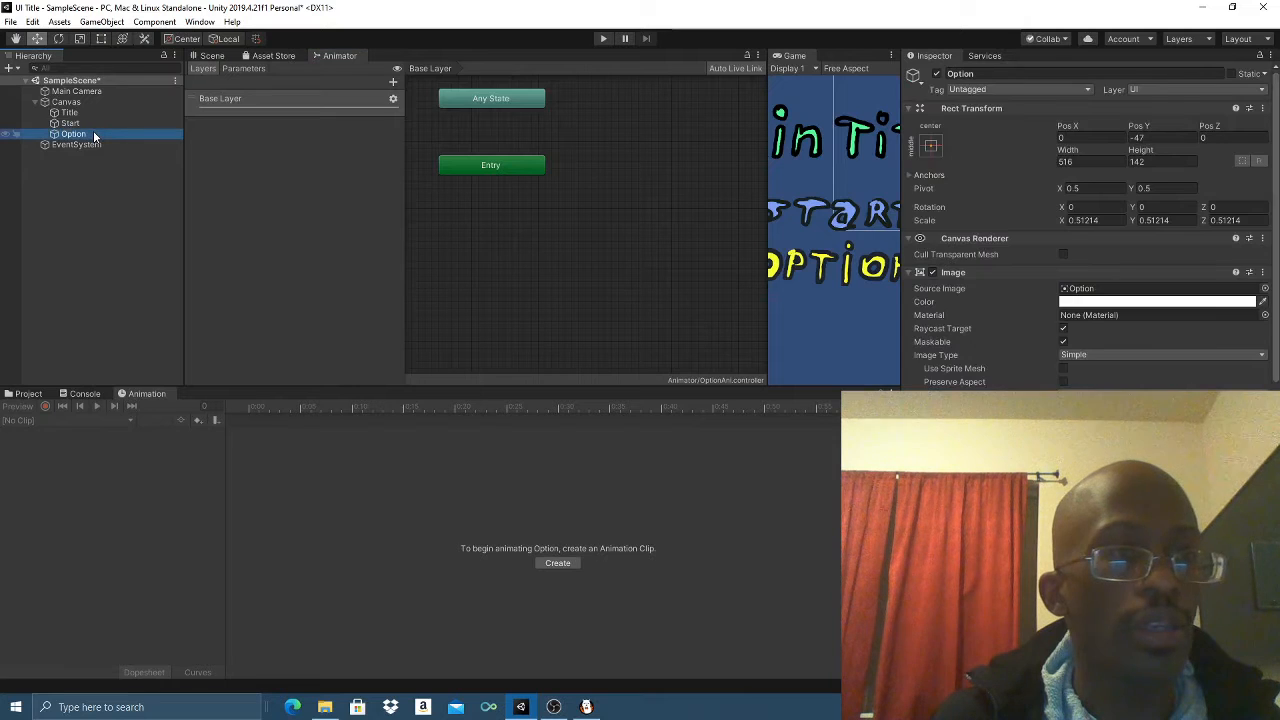
left_click(836, 334)
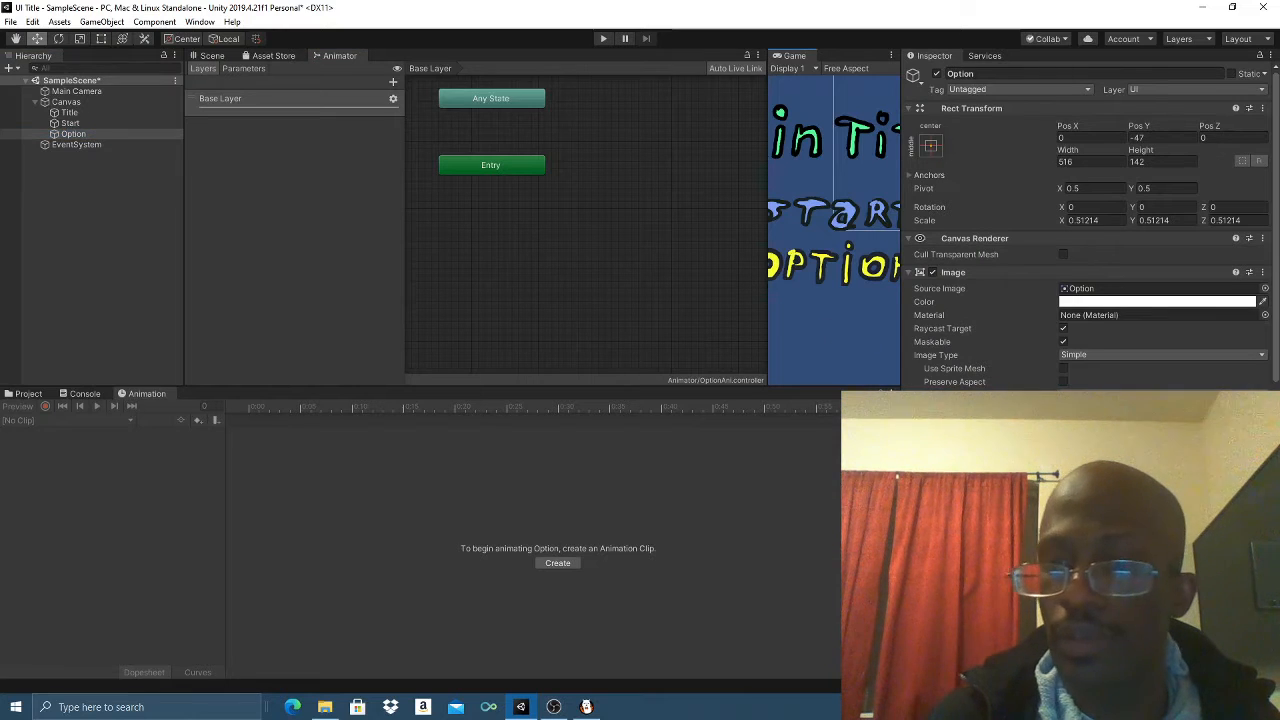
scroll(1090, 230, "down", 4)
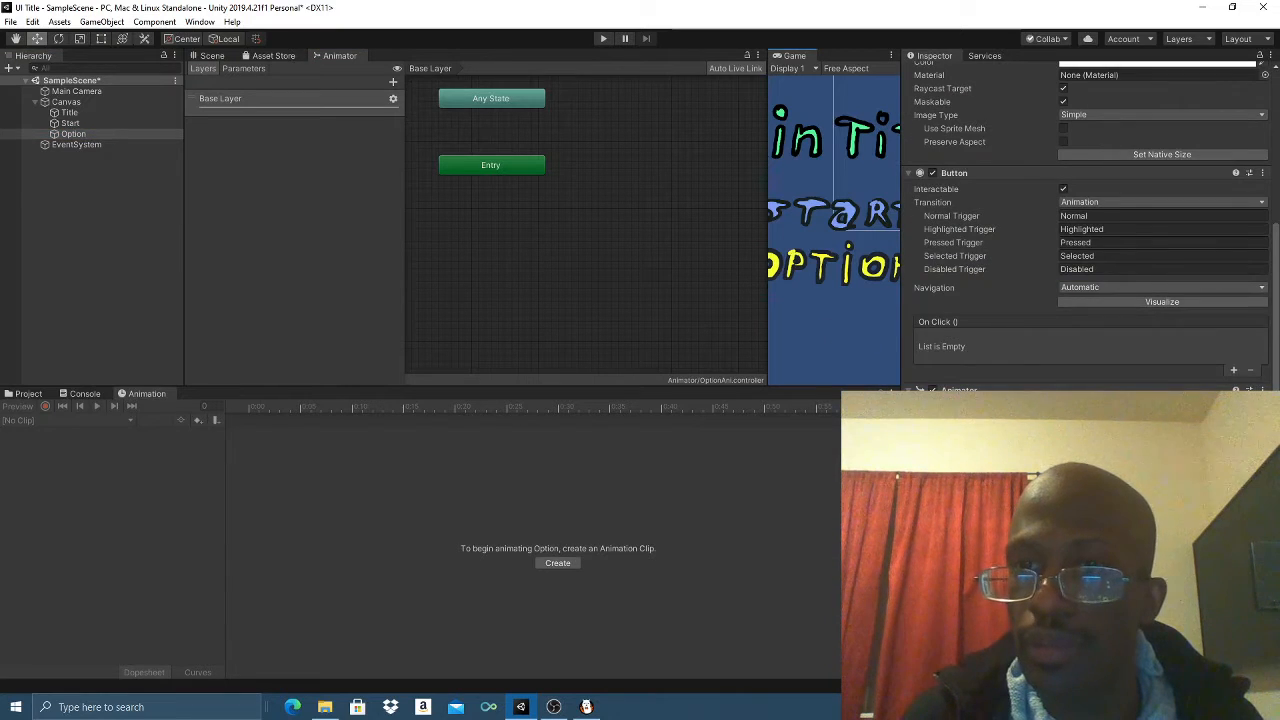
scroll(1090, 230, "up", 4)
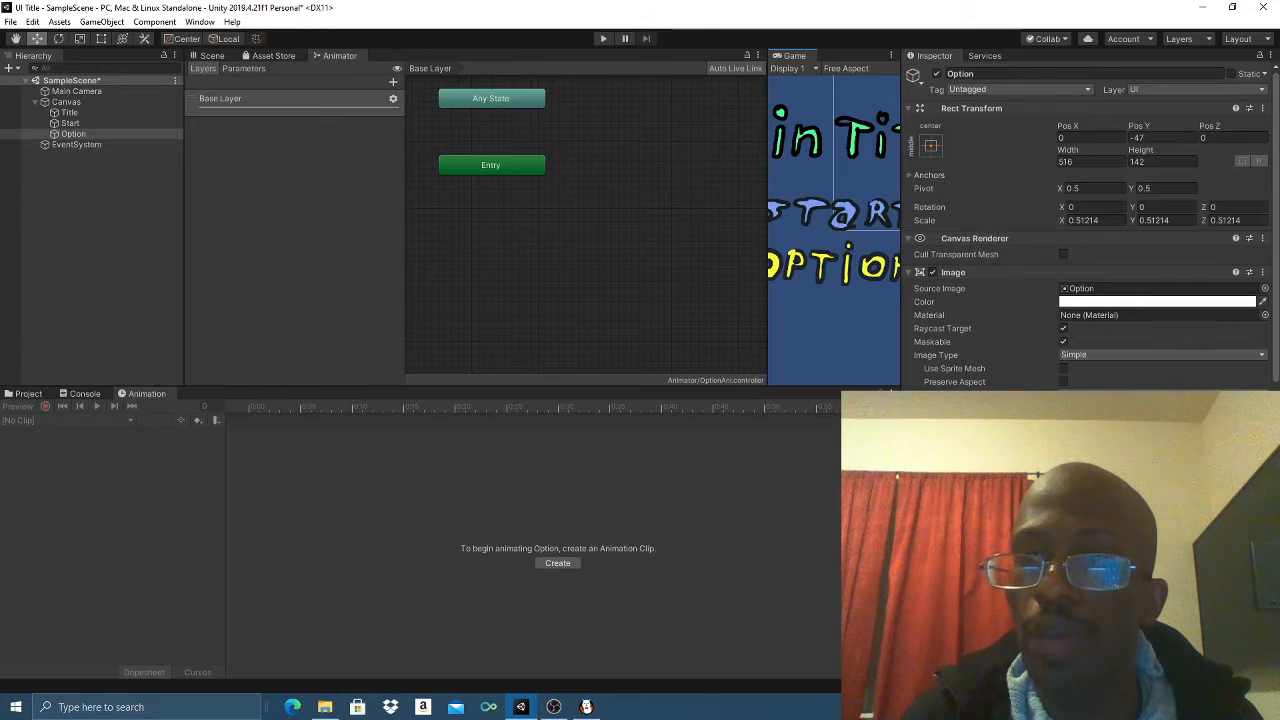
left_click(975, 74)
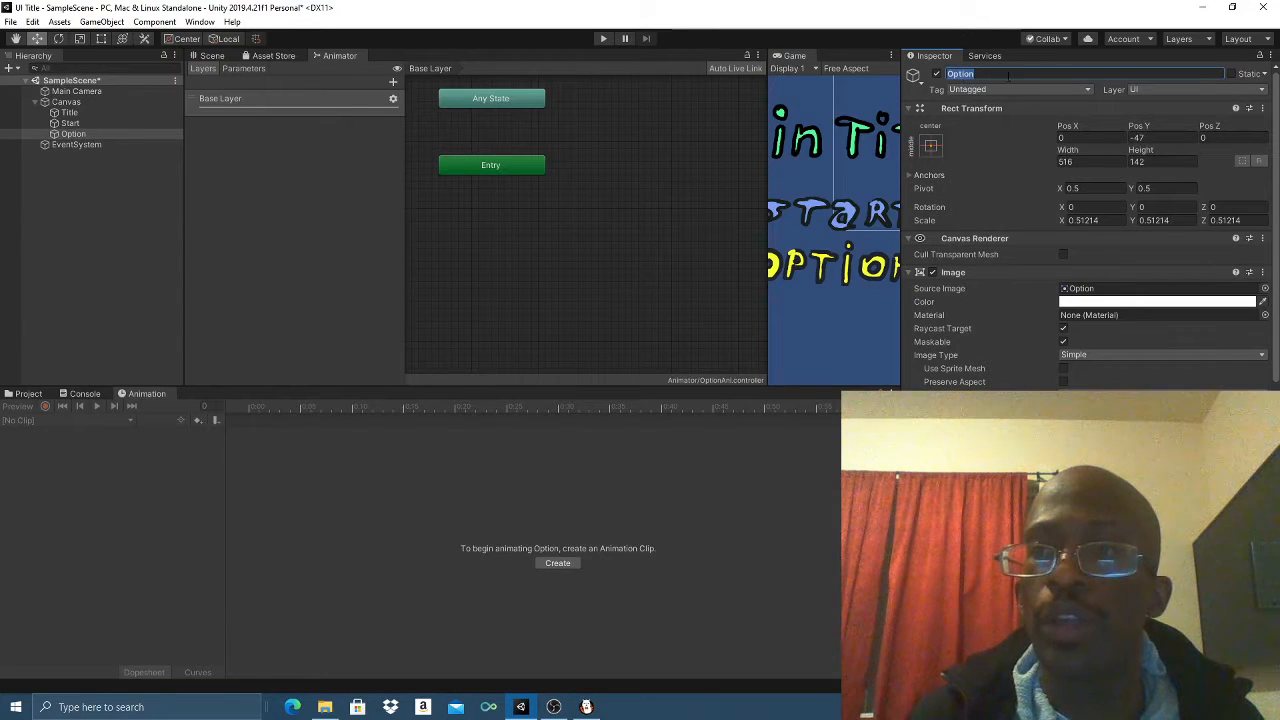
left_click(1260, 57)
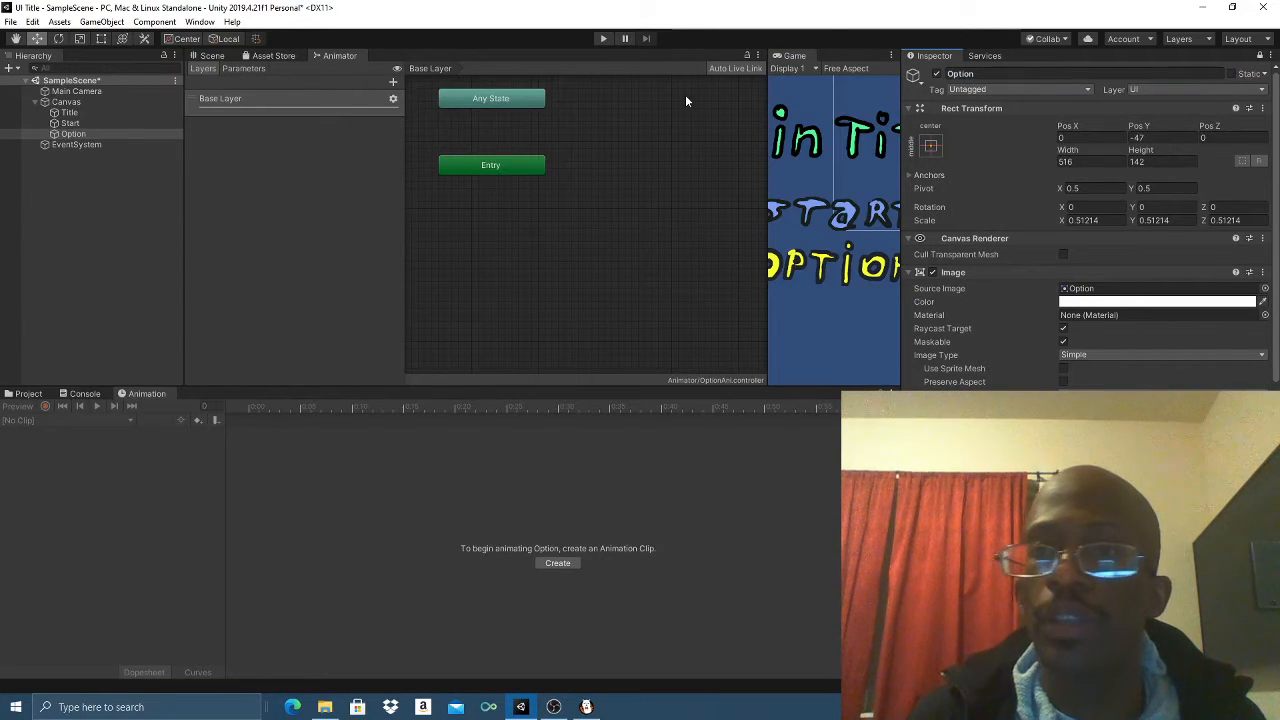
- Examine the Option object's Animator controller, its Button component's Transition choices and the animation triggers
left_click(965, 74)
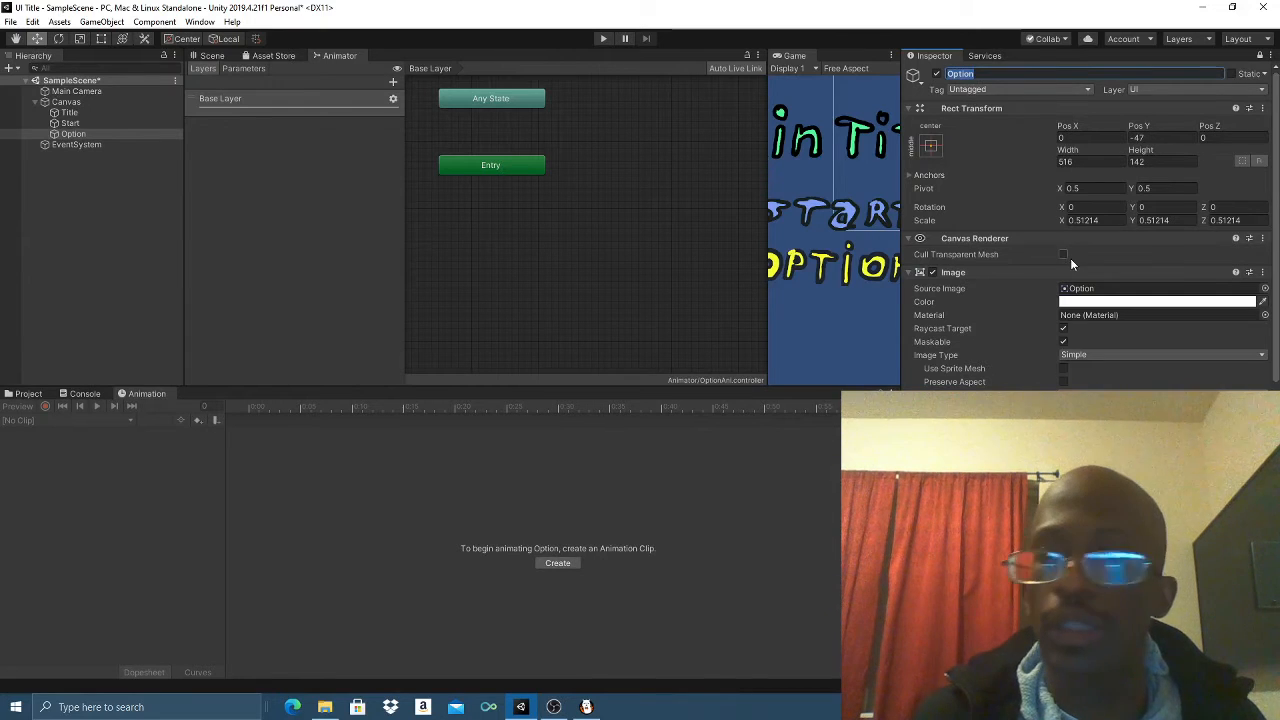
scroll(1070, 258, "down", 5)
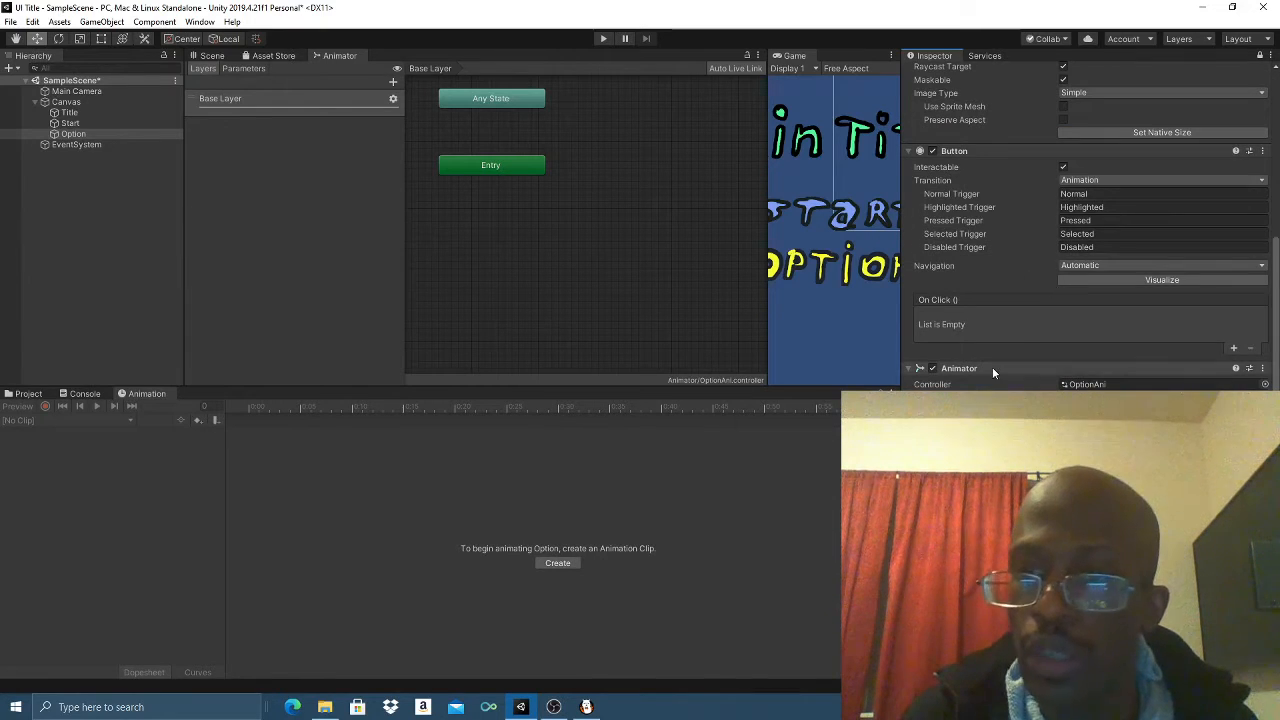
double_click(1104, 384)
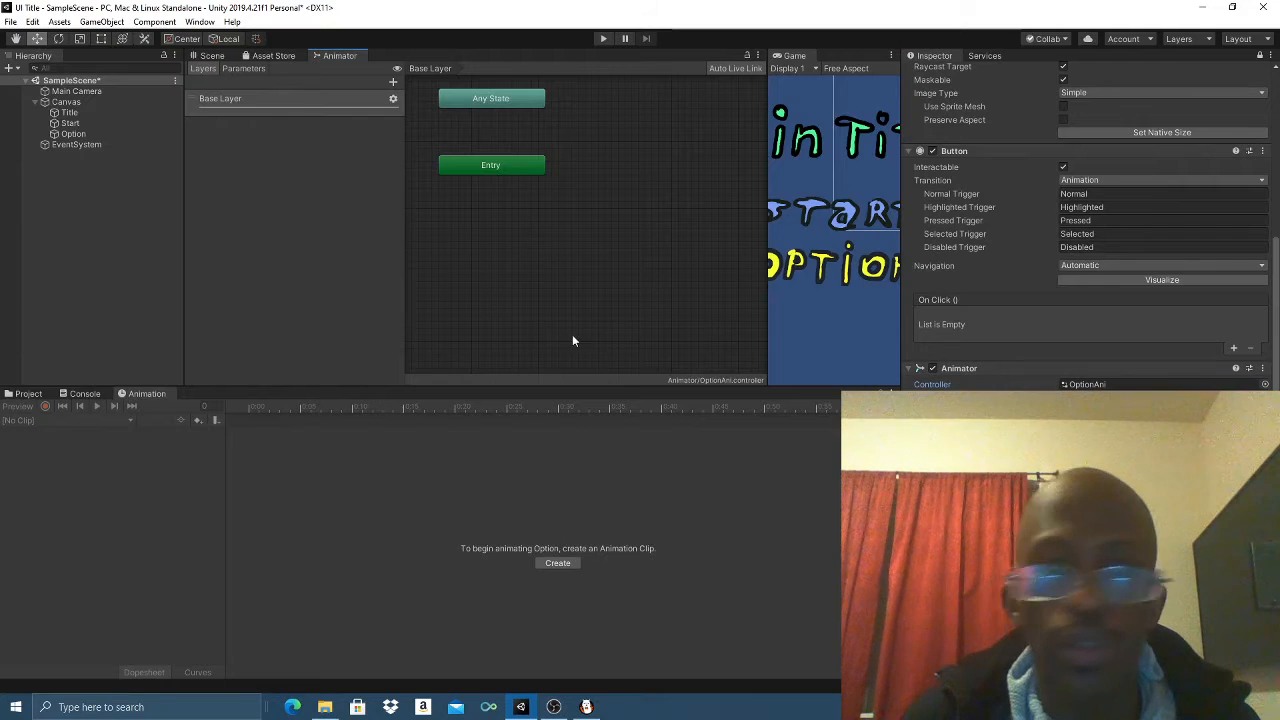
left_click(80, 134)
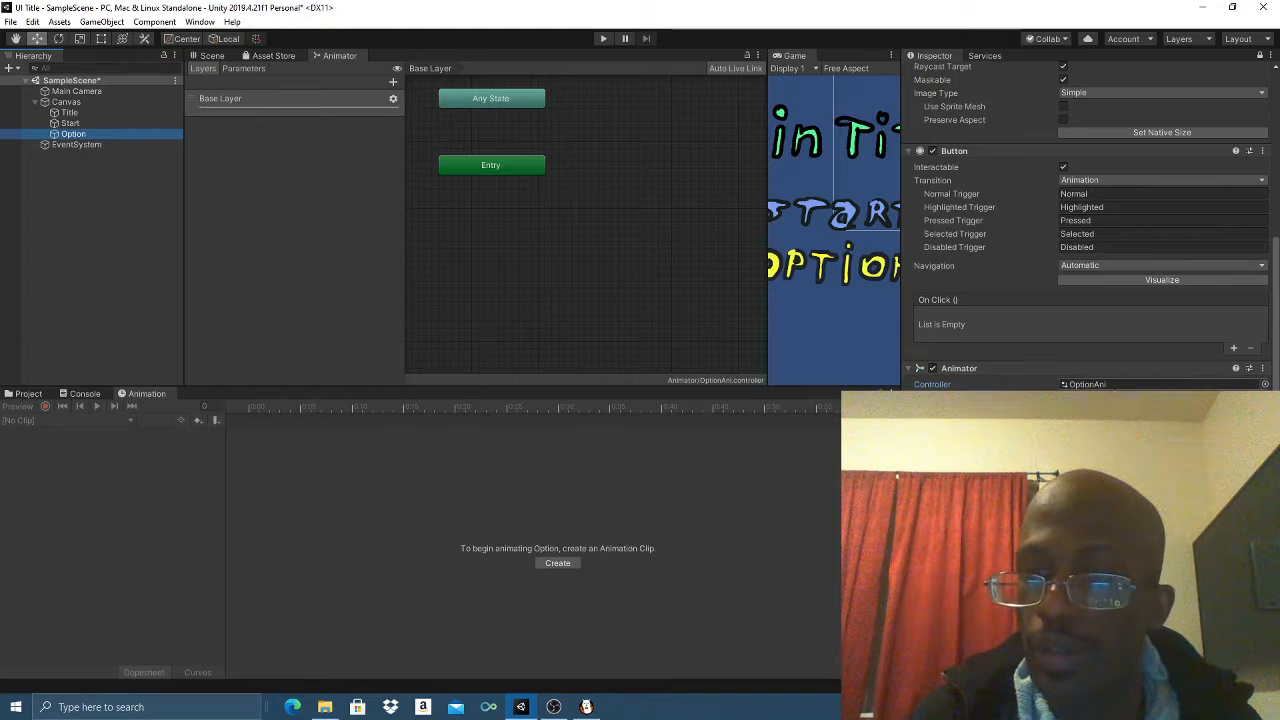
left_click(1103, 183)
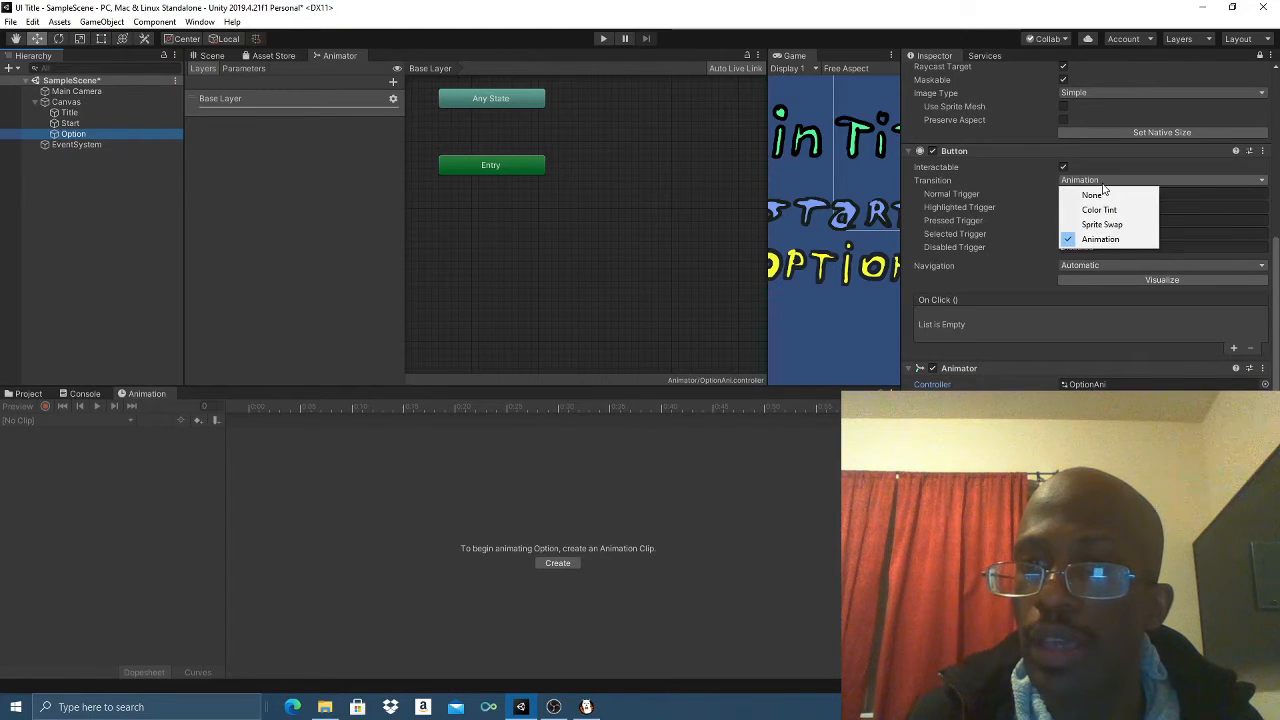
left_click(1101, 183)
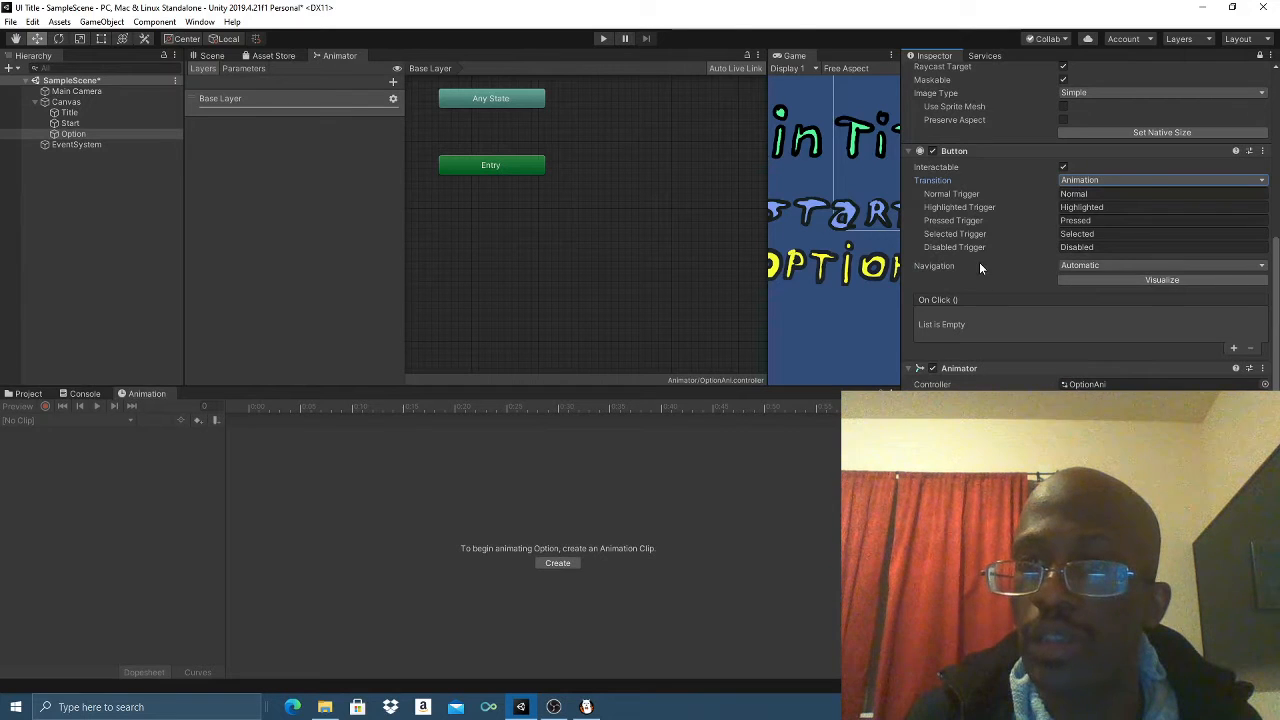
scroll(979, 262, "up", 5)
scroll(979, 262, "down", 5)
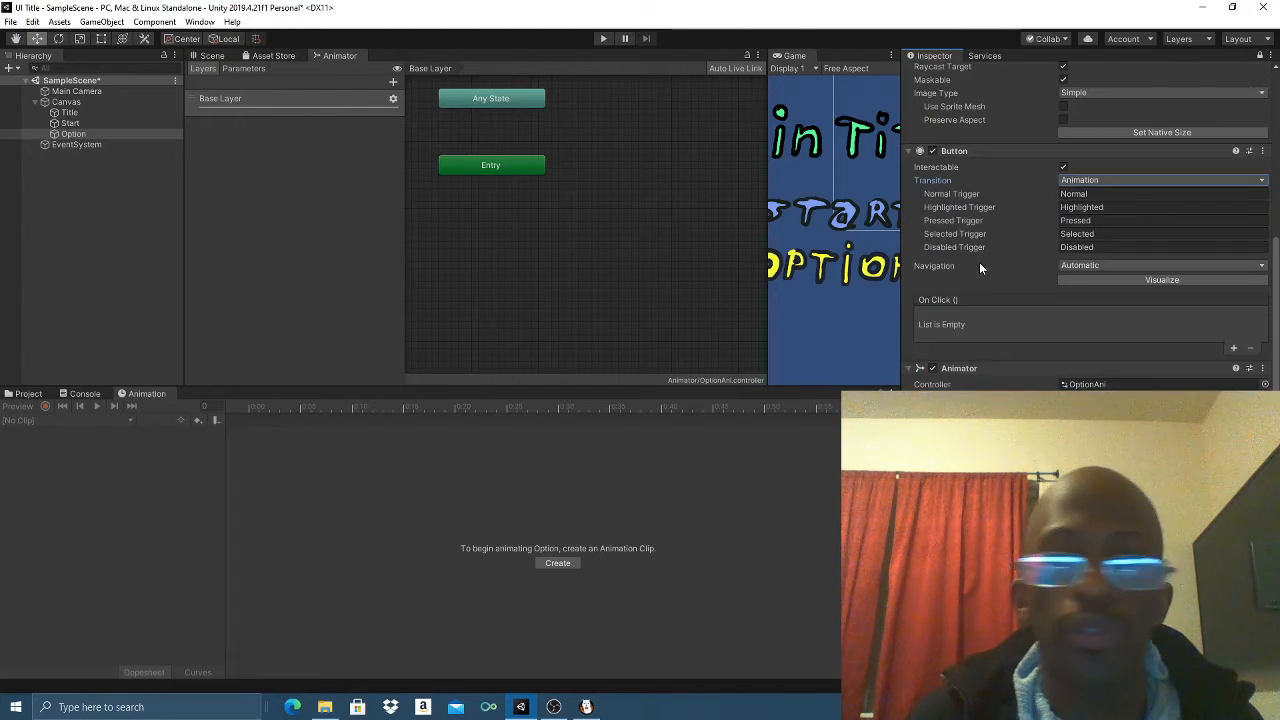
scroll(613, 213, "up", 2)
scroll(595, 200, "down", 3)
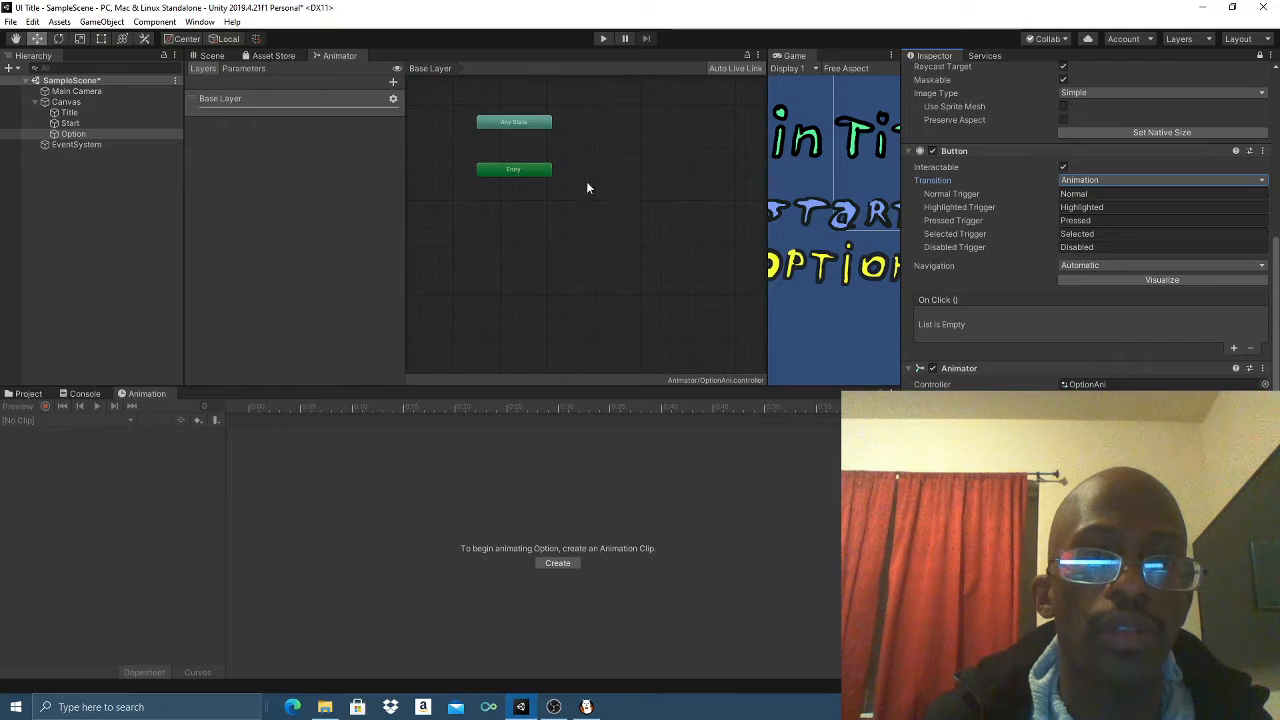
left_click(546, 127)
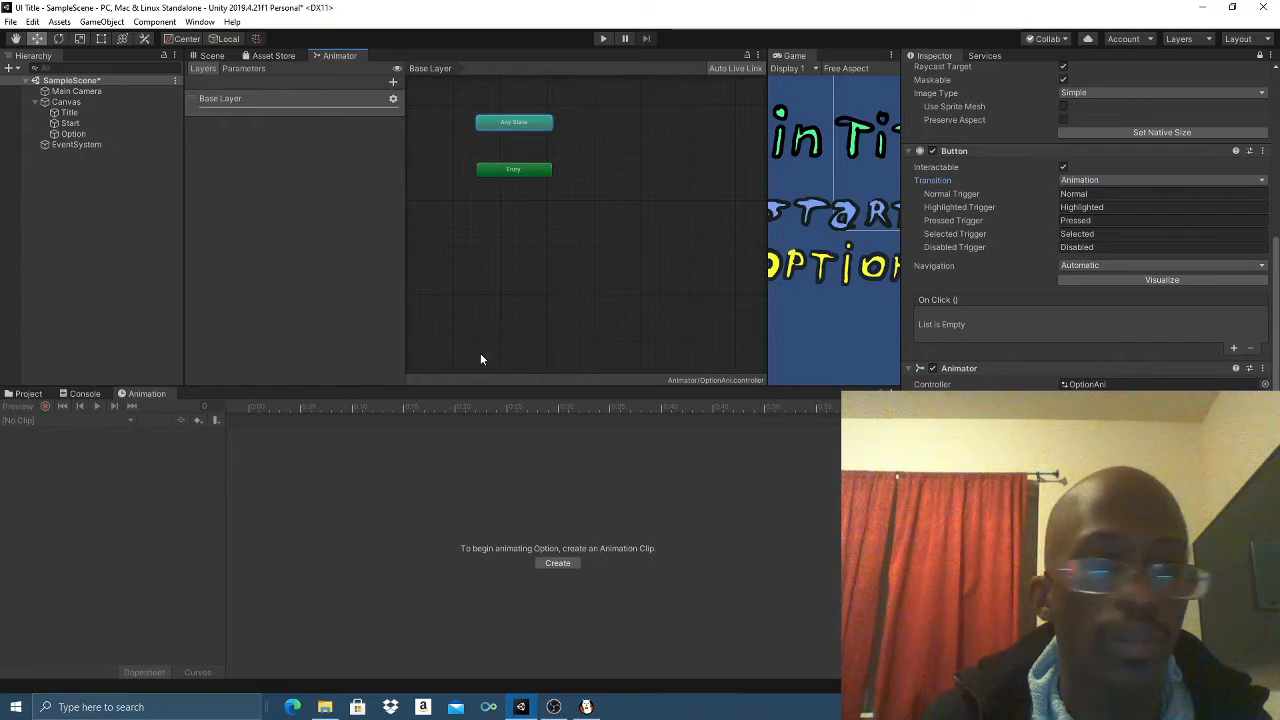
left_click(553, 563)
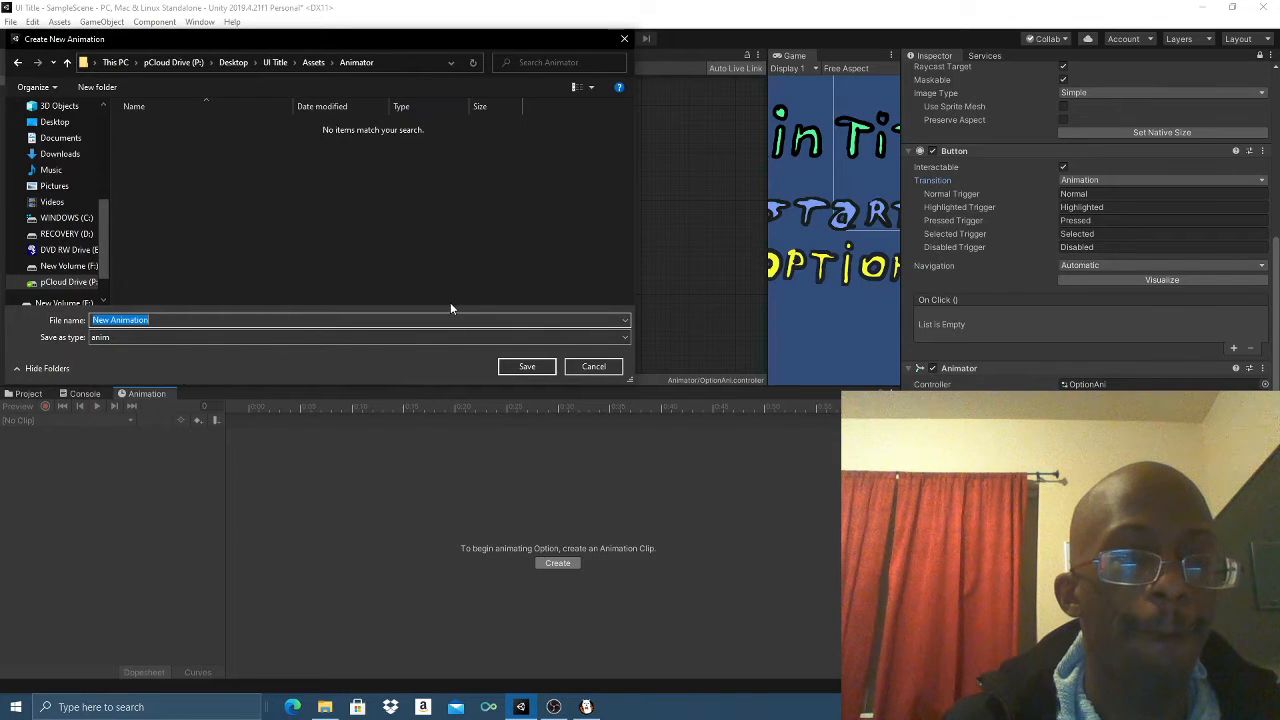
left_click(580, 369)
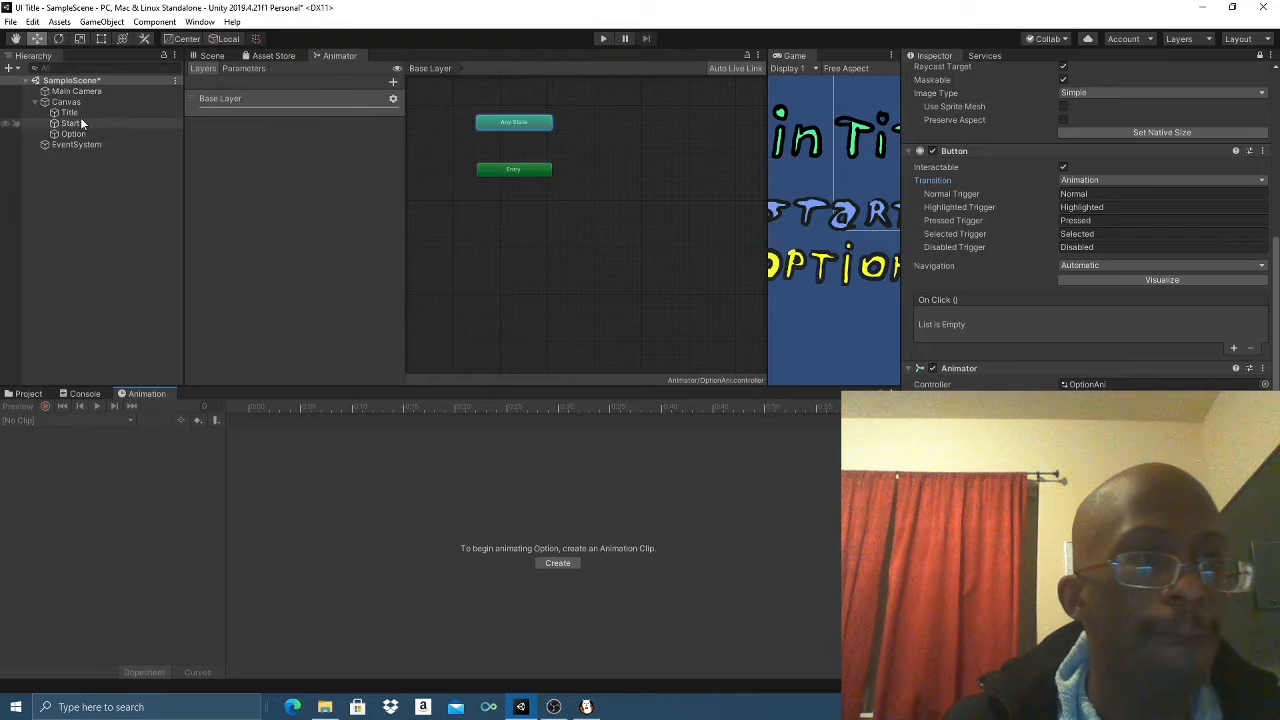
- Try the None and Sprite Swap transitions on the Option object's Button component and return it to Animation
left_click(78, 135)
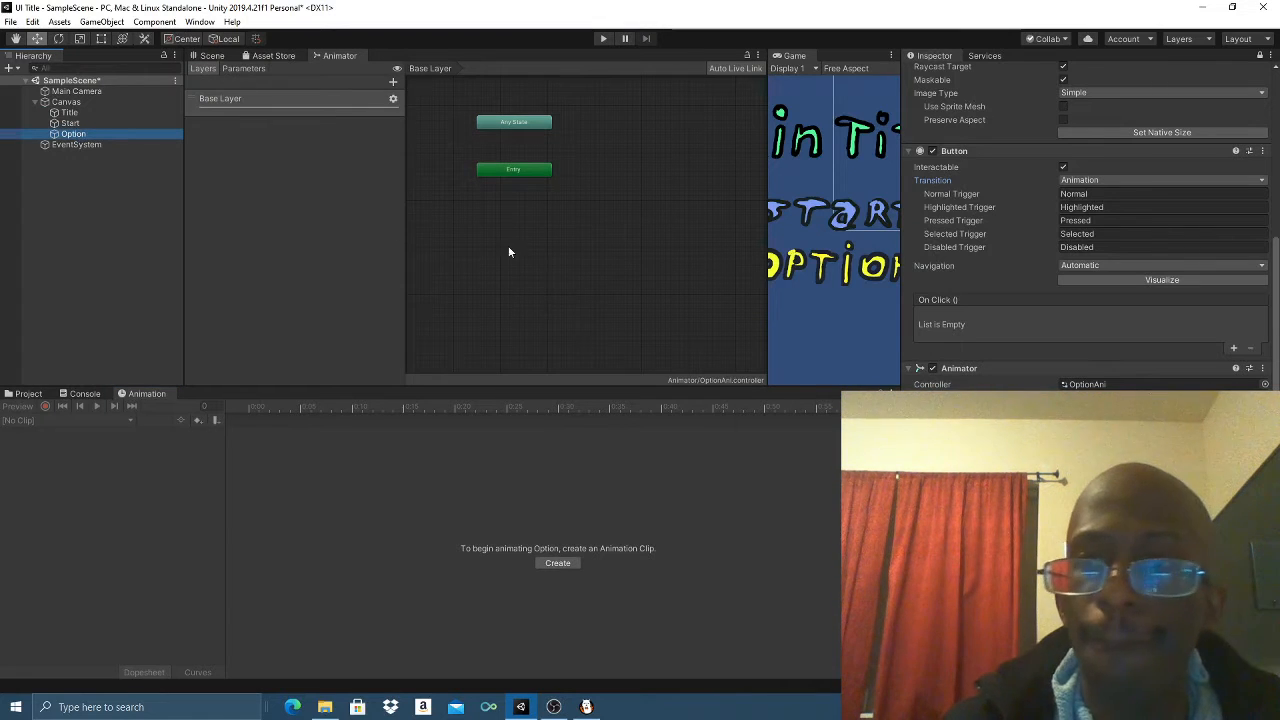
left_click(1064, 167)
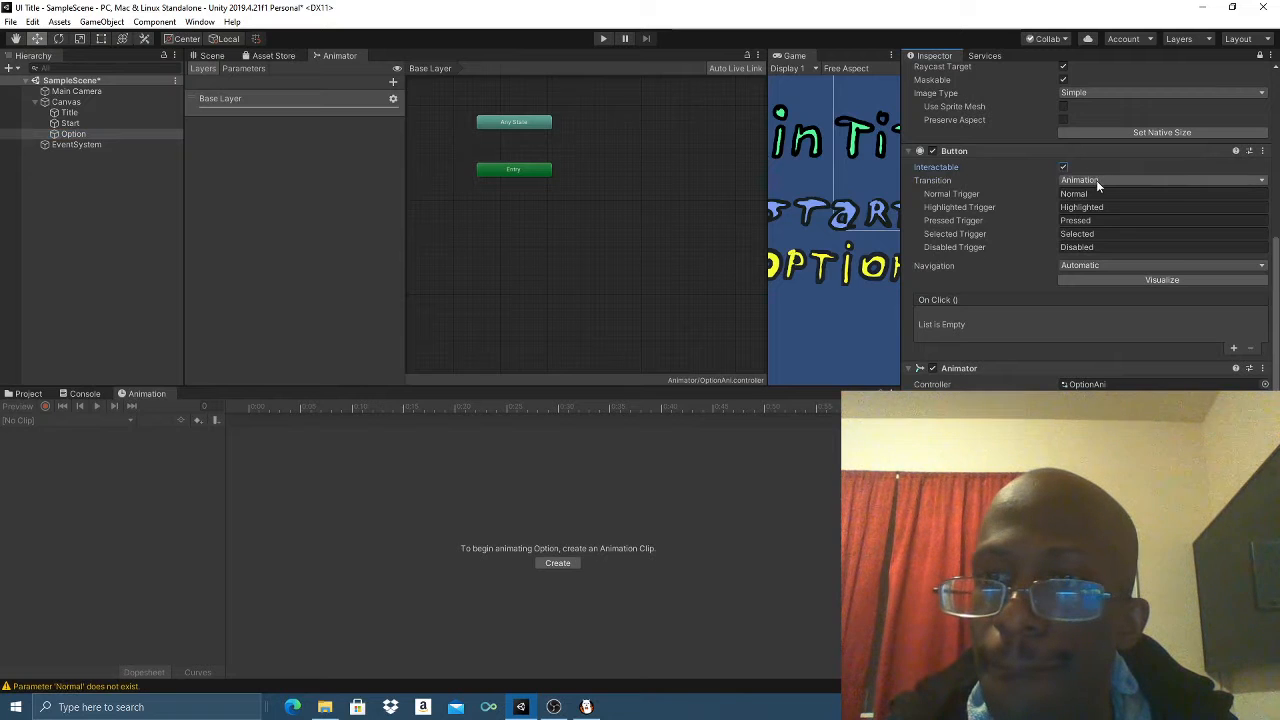
left_click(1096, 180)
left_click(1092, 195)
left_click(1096, 244)
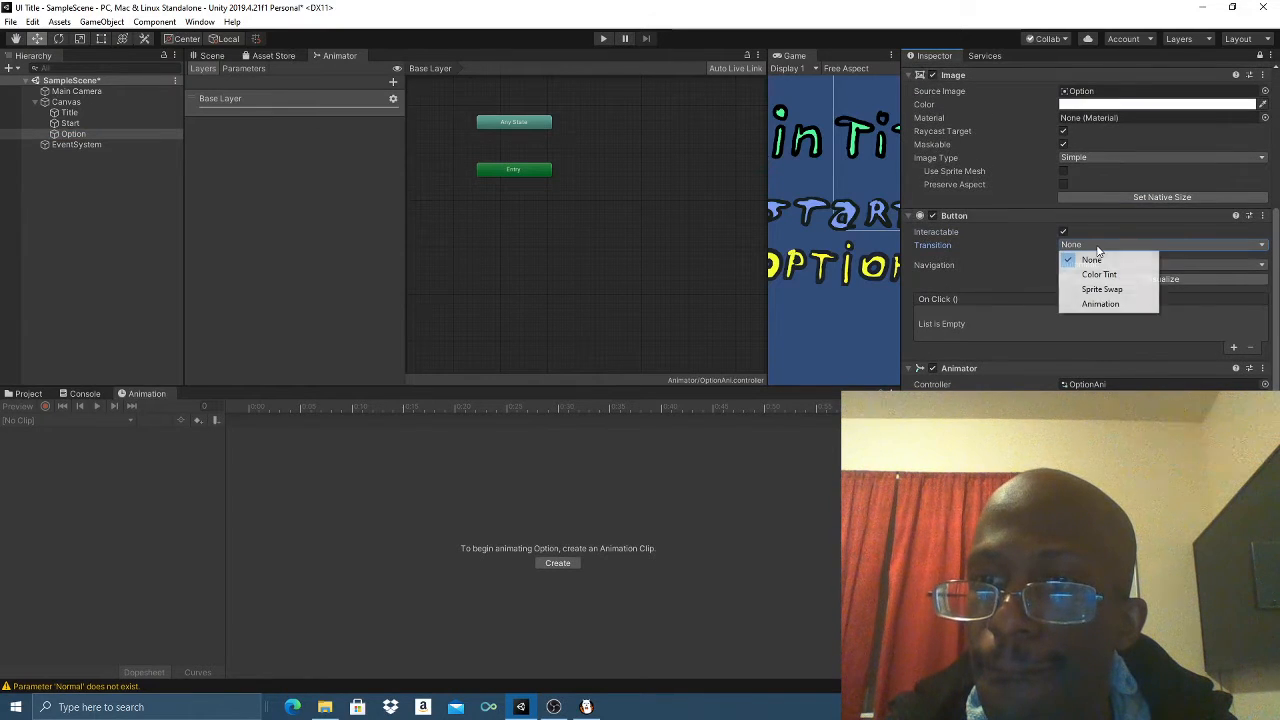
left_click(1102, 289)
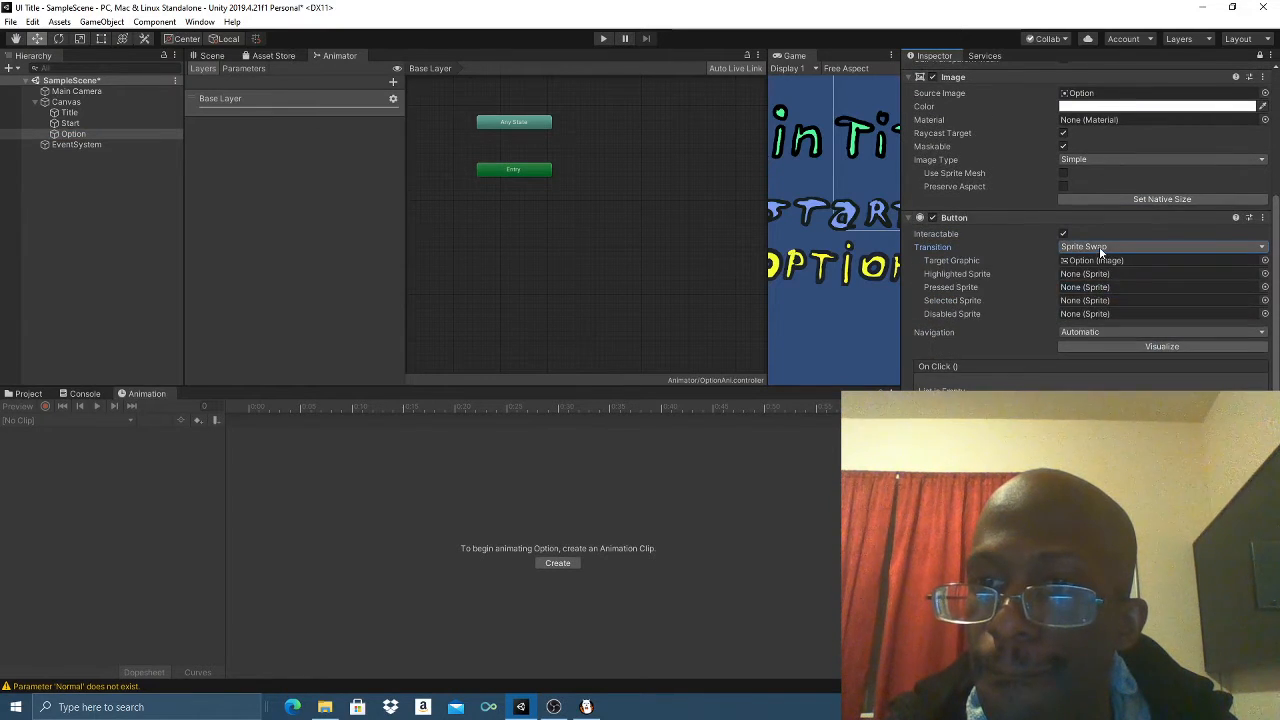
left_click(1100, 250)
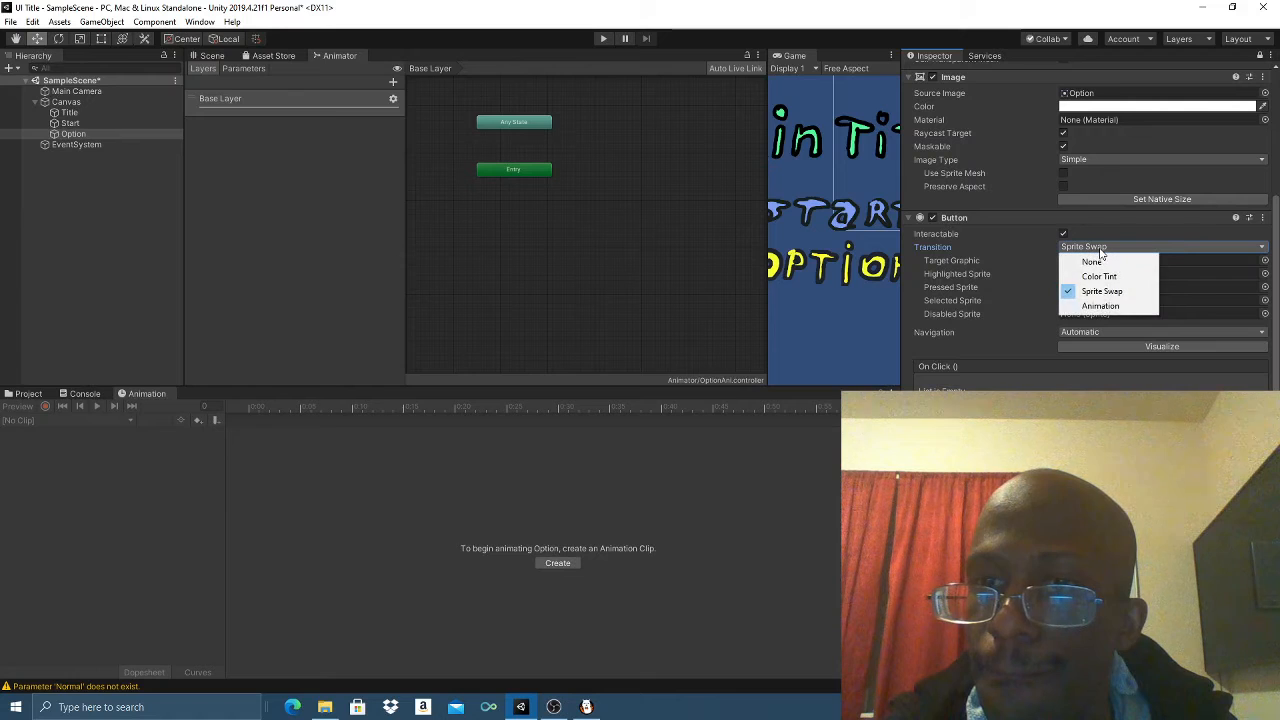
left_click(1104, 306)
left_click(1095, 274)
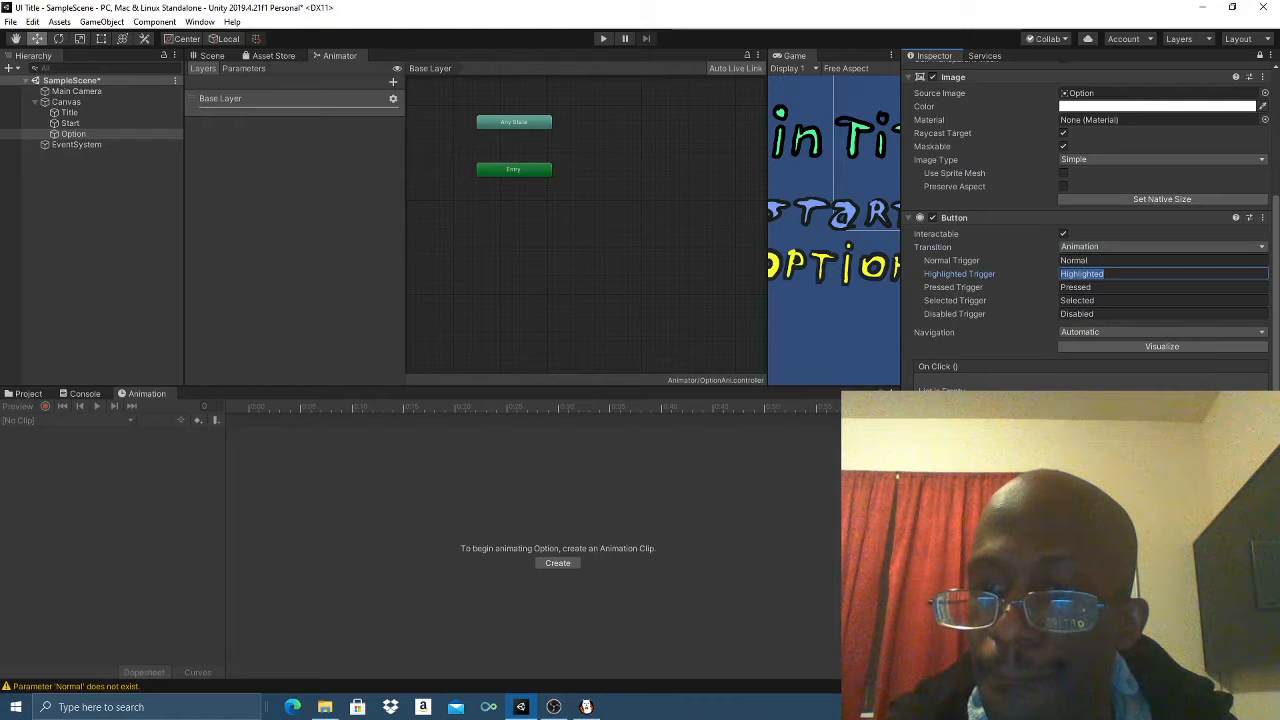
left_click(600, 265)
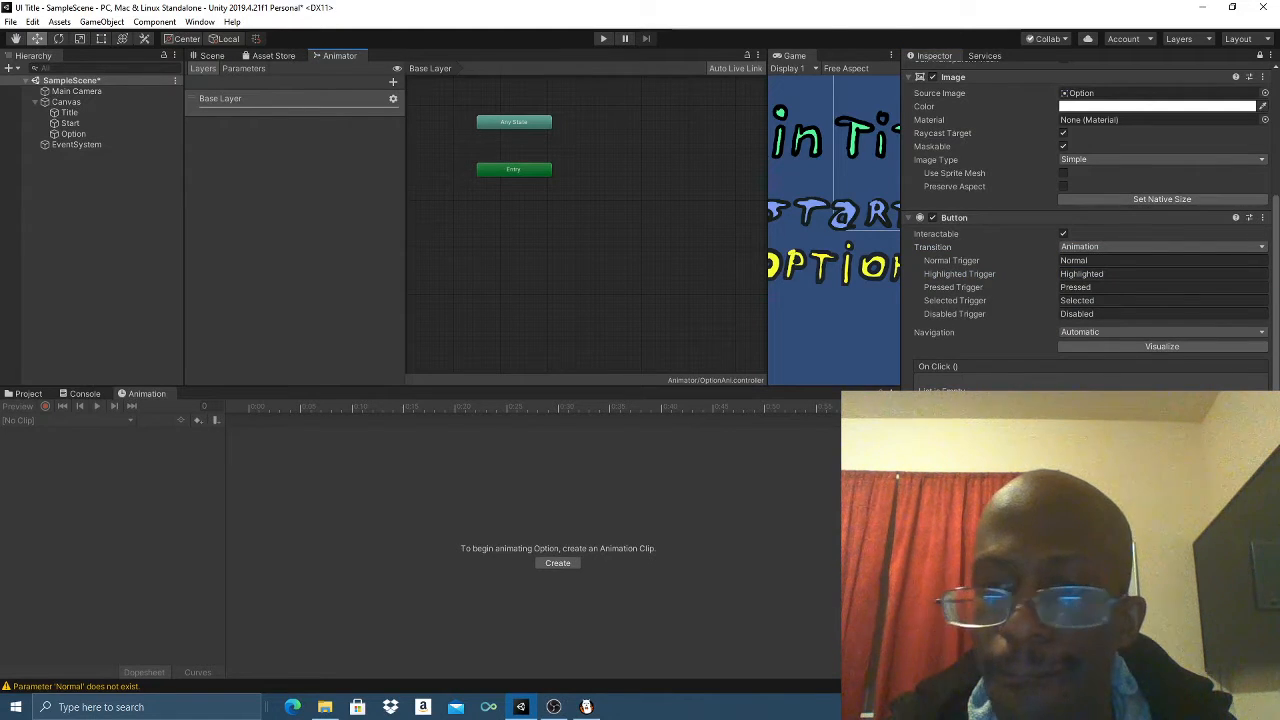
- Delete the OptionAni controller from the project's Animator folder
left_click(80, 393)
left_click(20, 396)
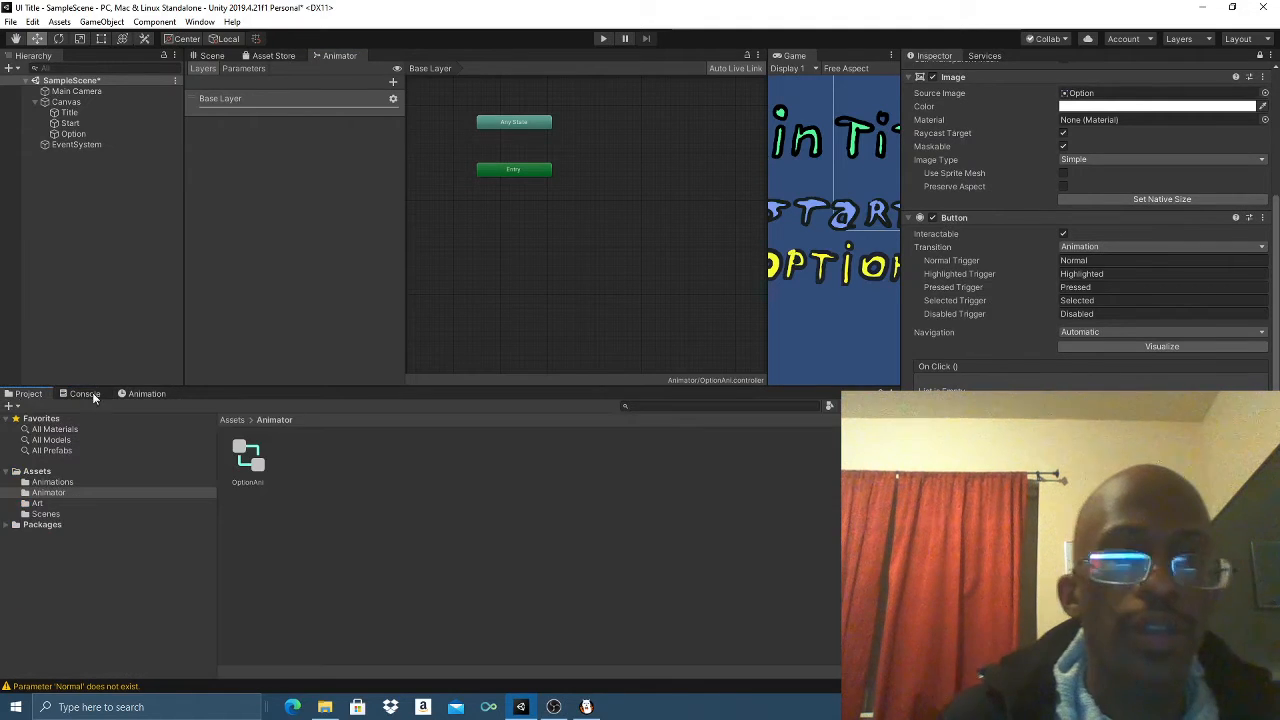
left_click(248, 480)
right_click(248, 480)
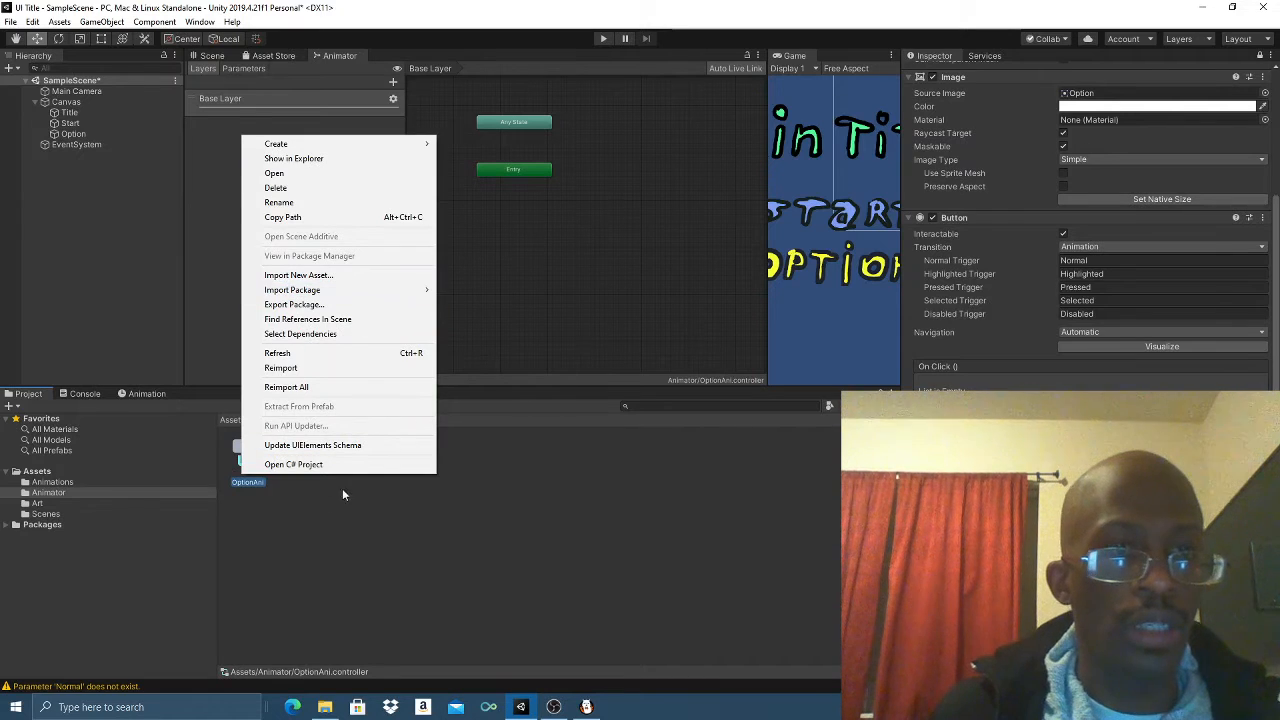
left_click(300, 188)
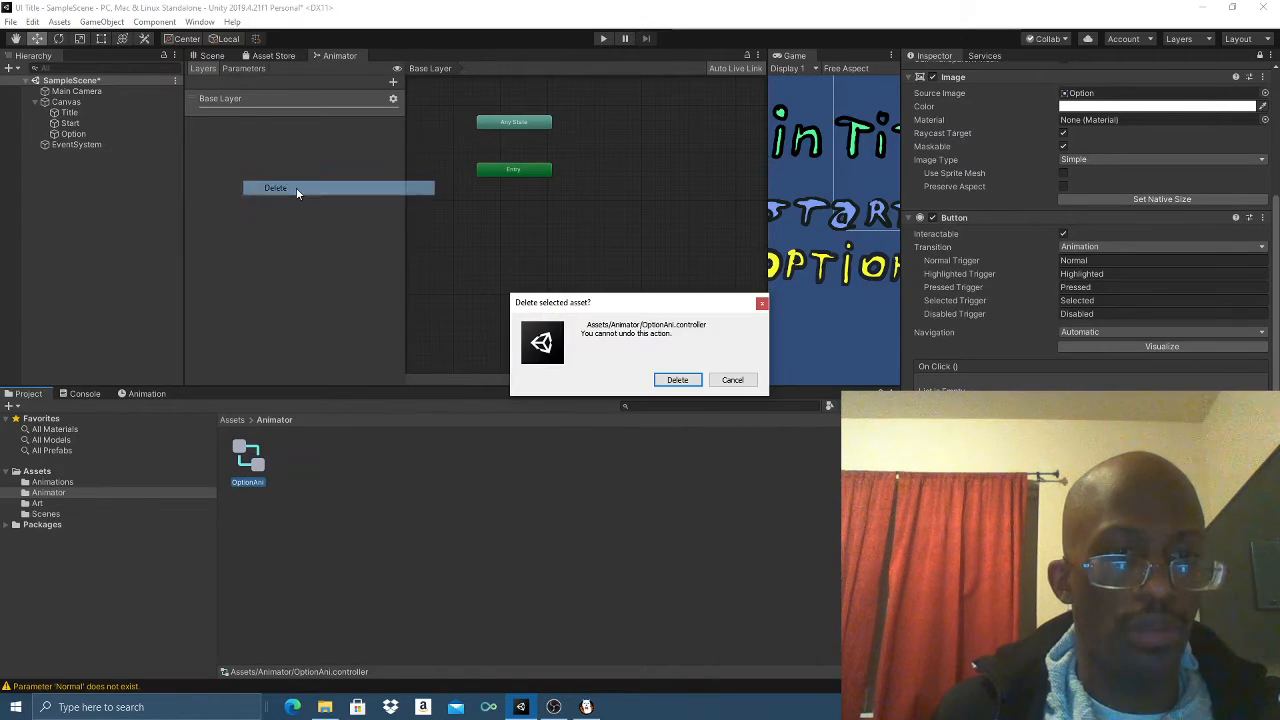
left_click(677, 380)
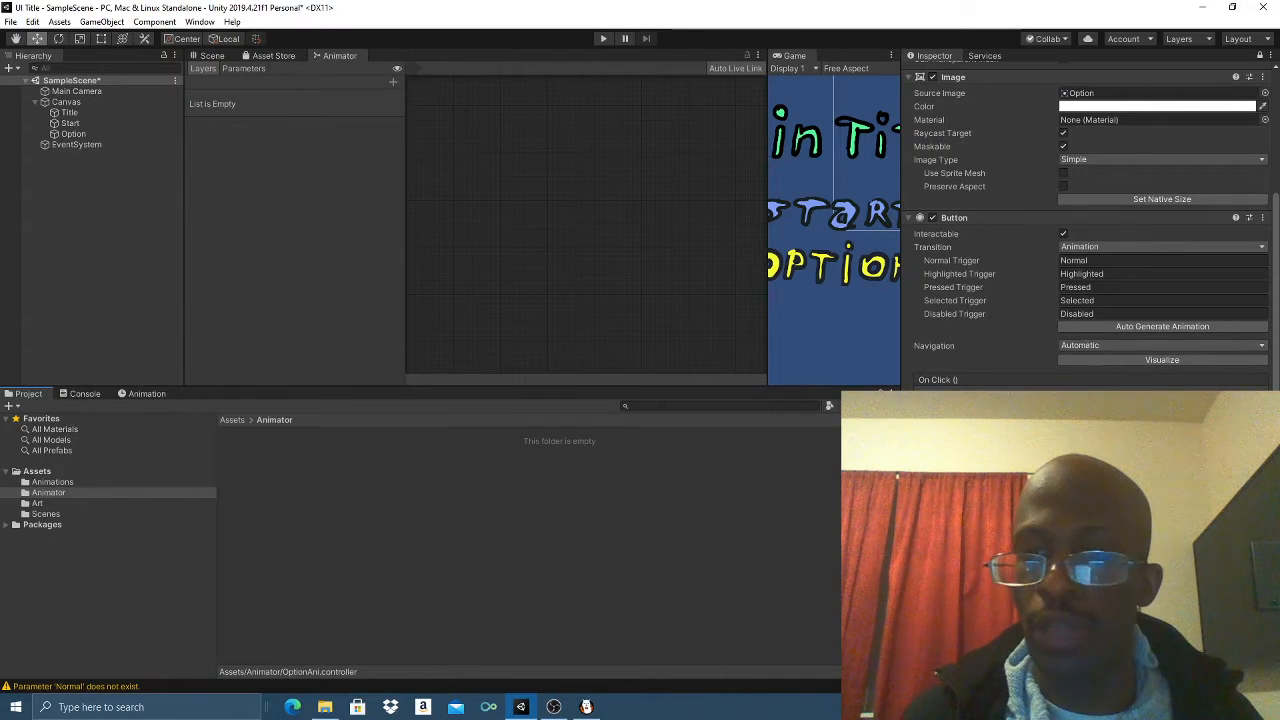
left_click(69, 136)
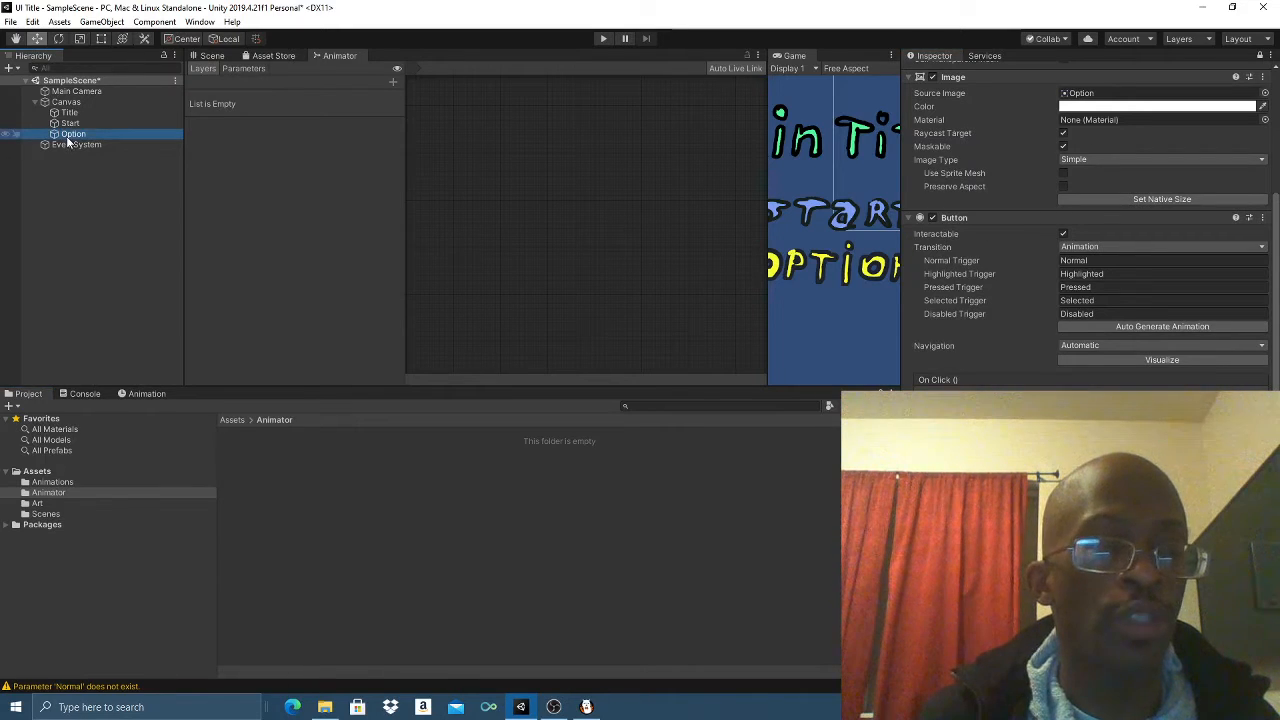
left_click(98, 256)
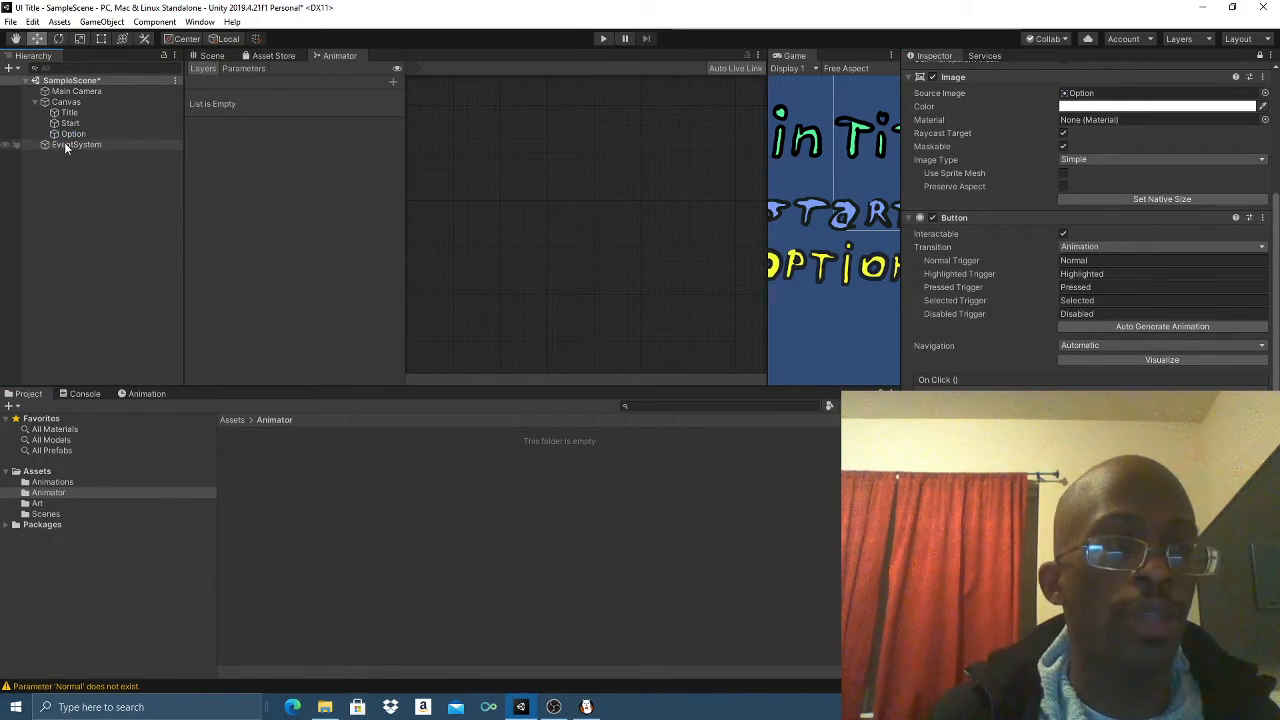
left_click(66, 136)
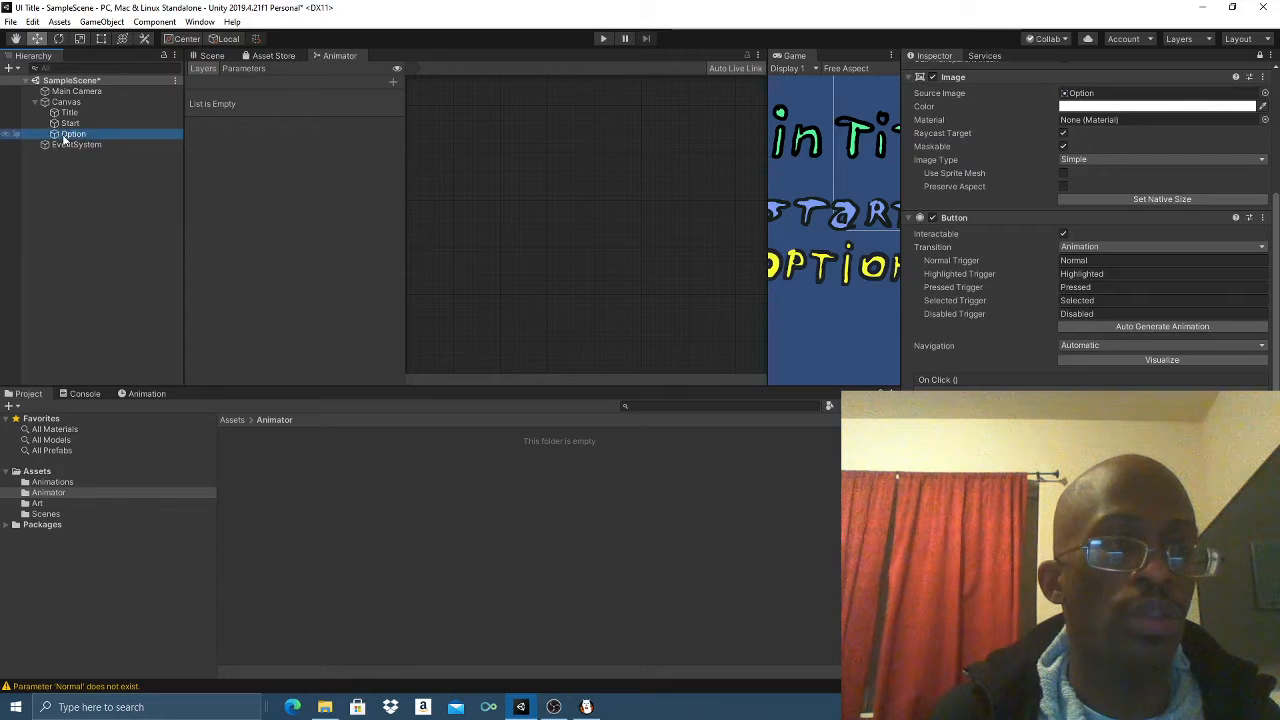
right_click(330, 494)
left_click(583, 562)
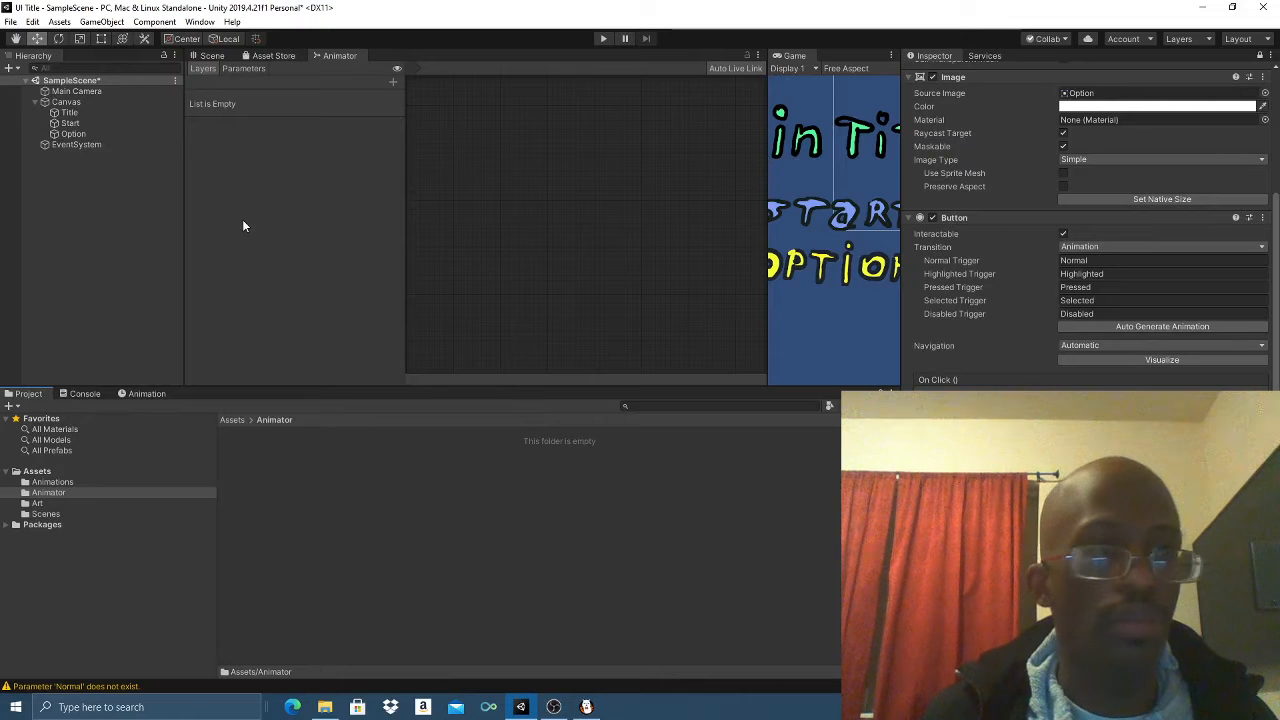
left_click(86, 136)
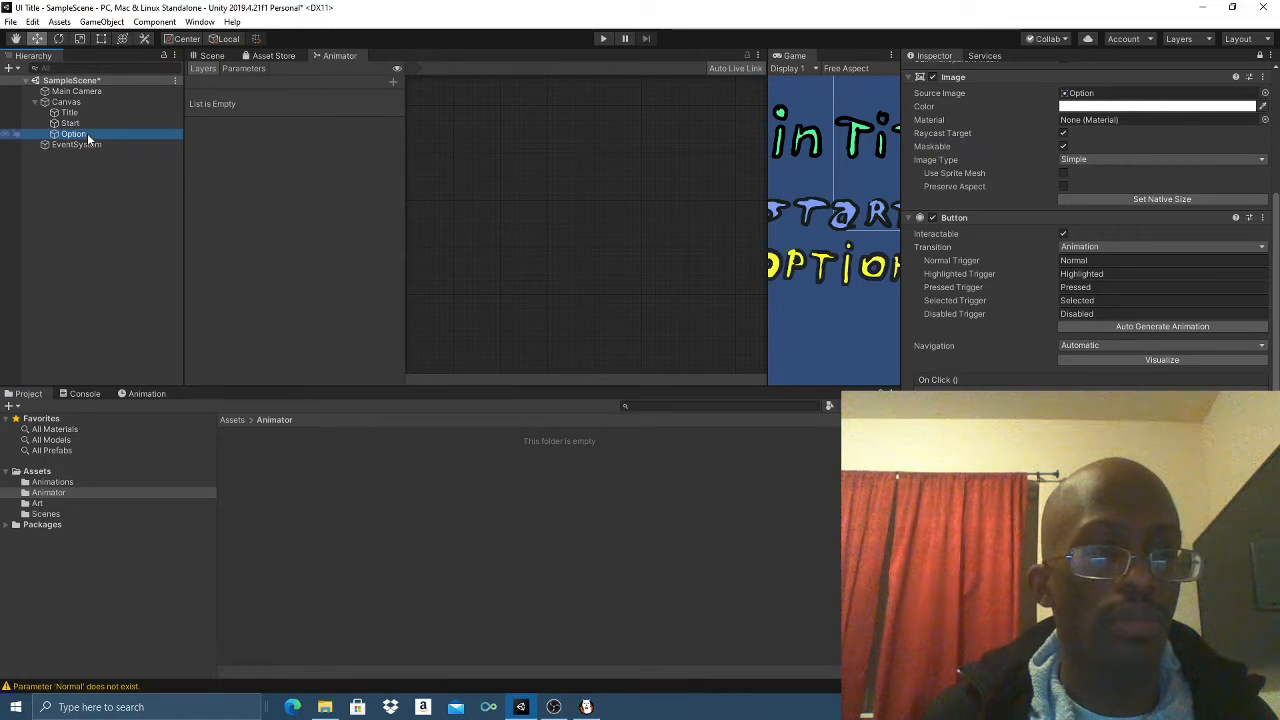
right_click(88, 137)
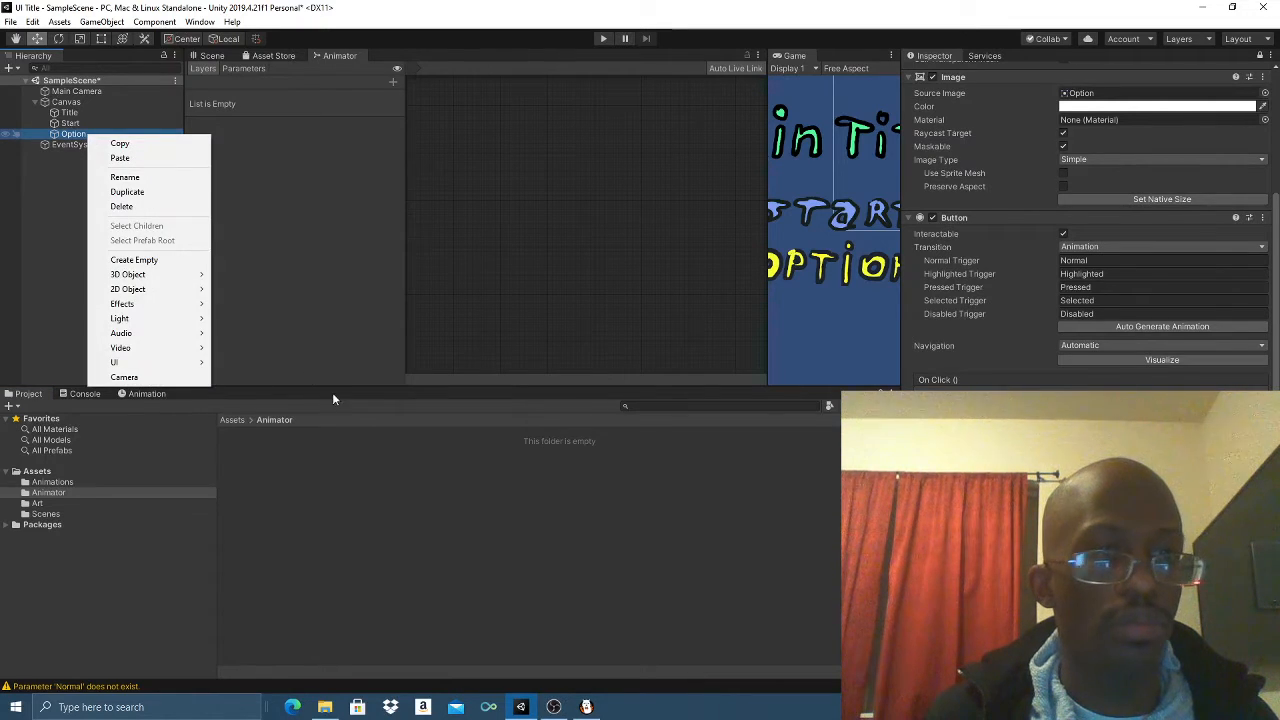
left_click(72, 136)
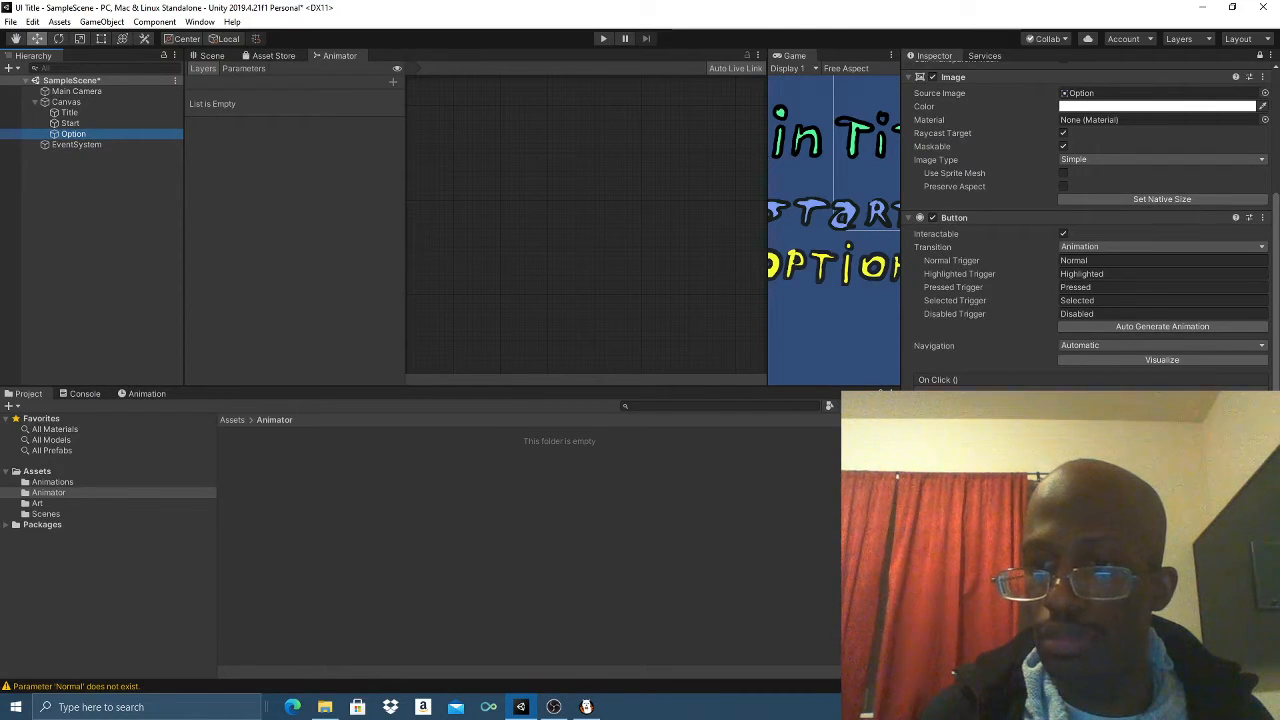
- Create a new Animator Controller named Option in the Animator folder
right_click(605, 527)
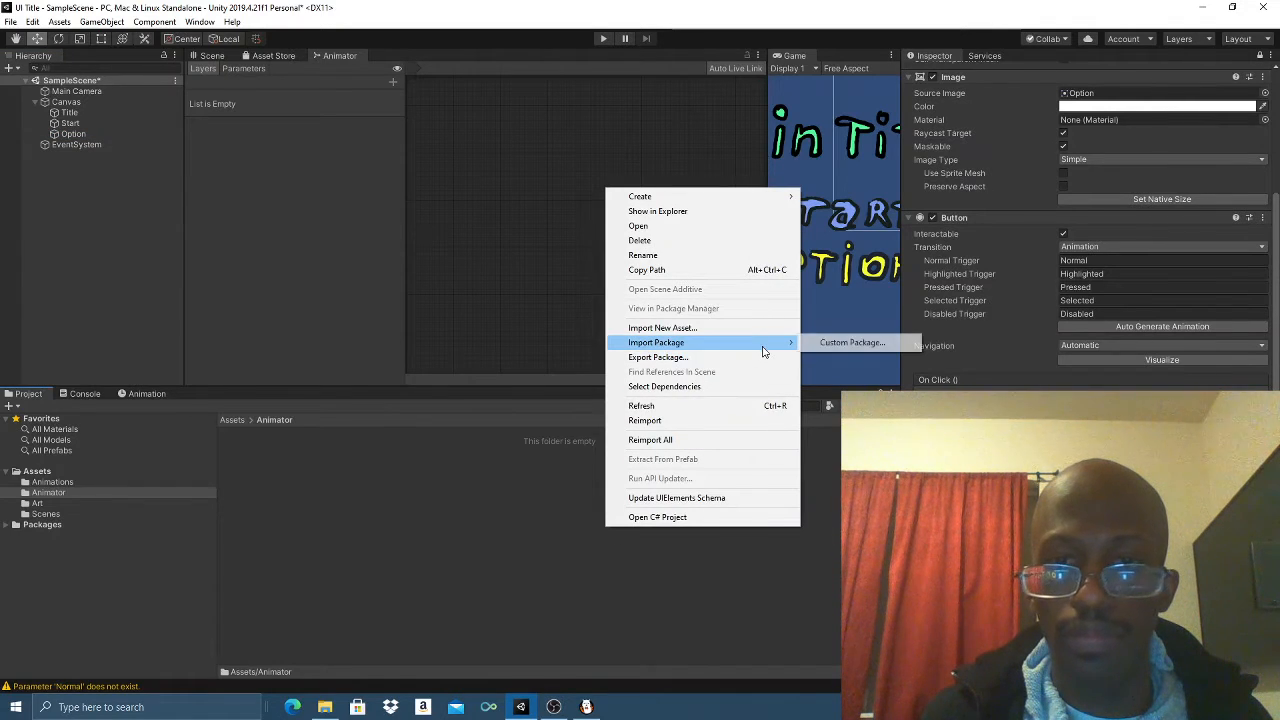
mouse_move(752, 200)
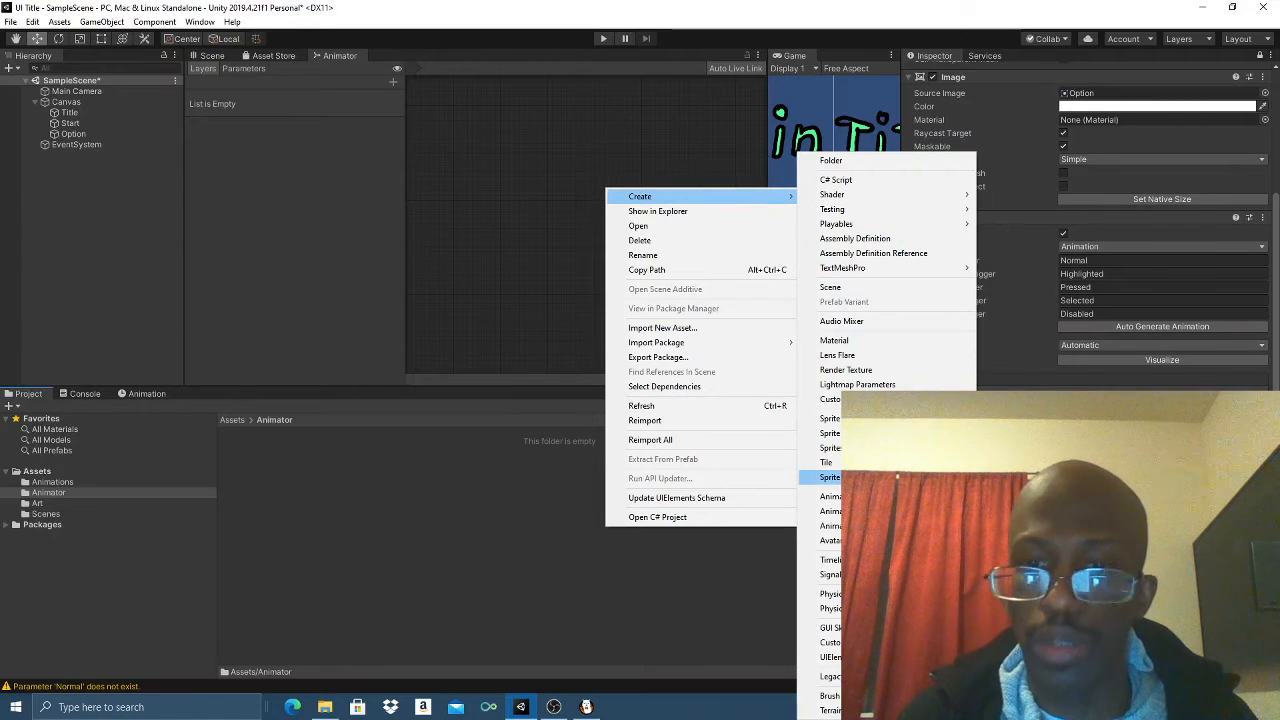
left_click(830, 496)
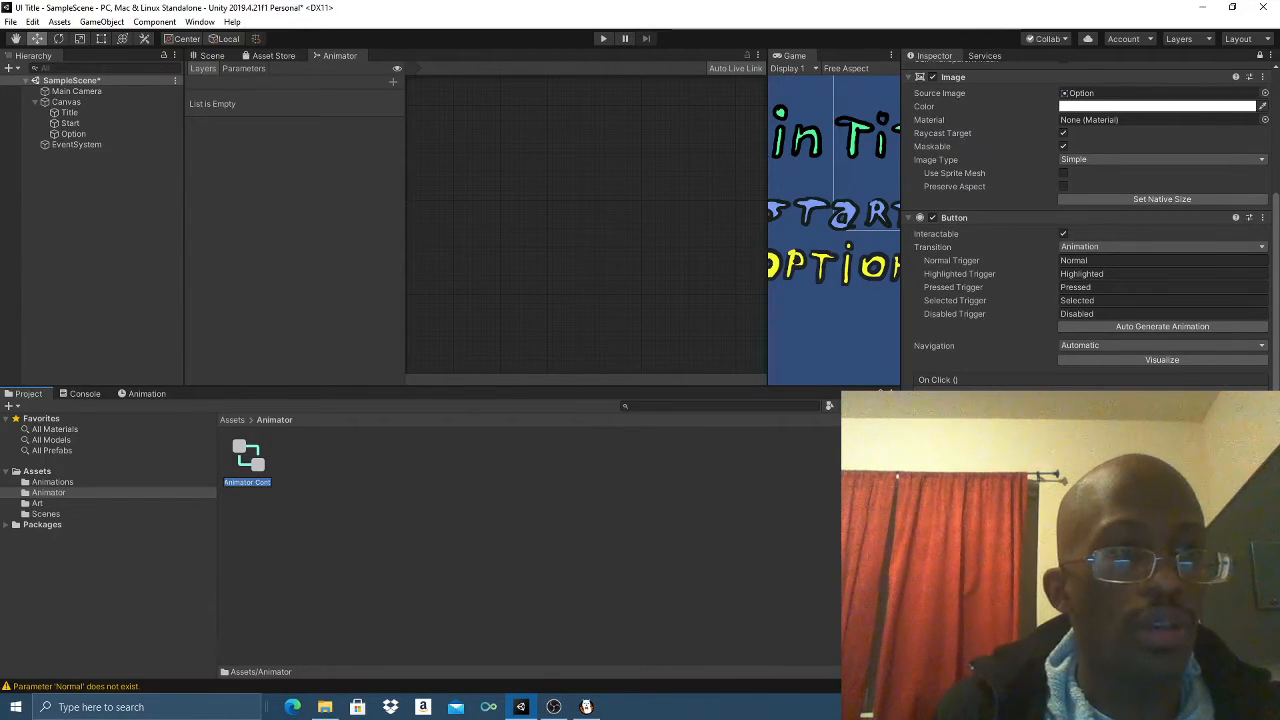
type("Option")
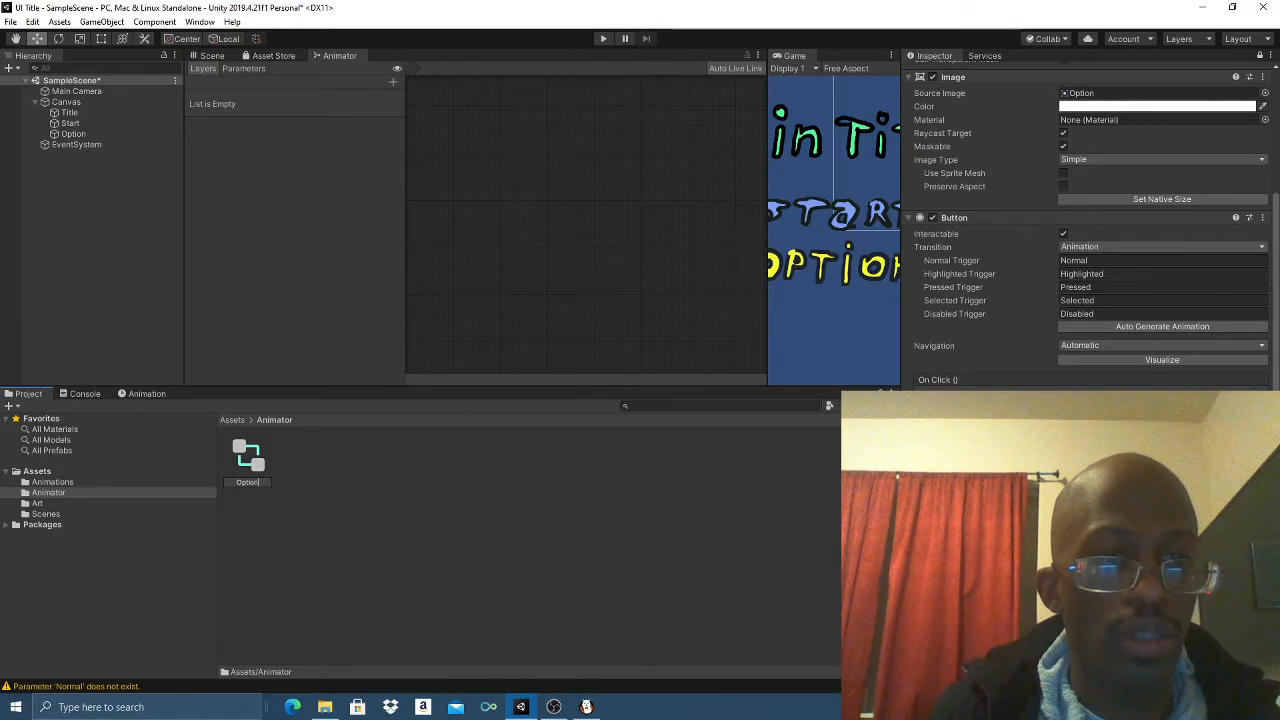
key("Return")
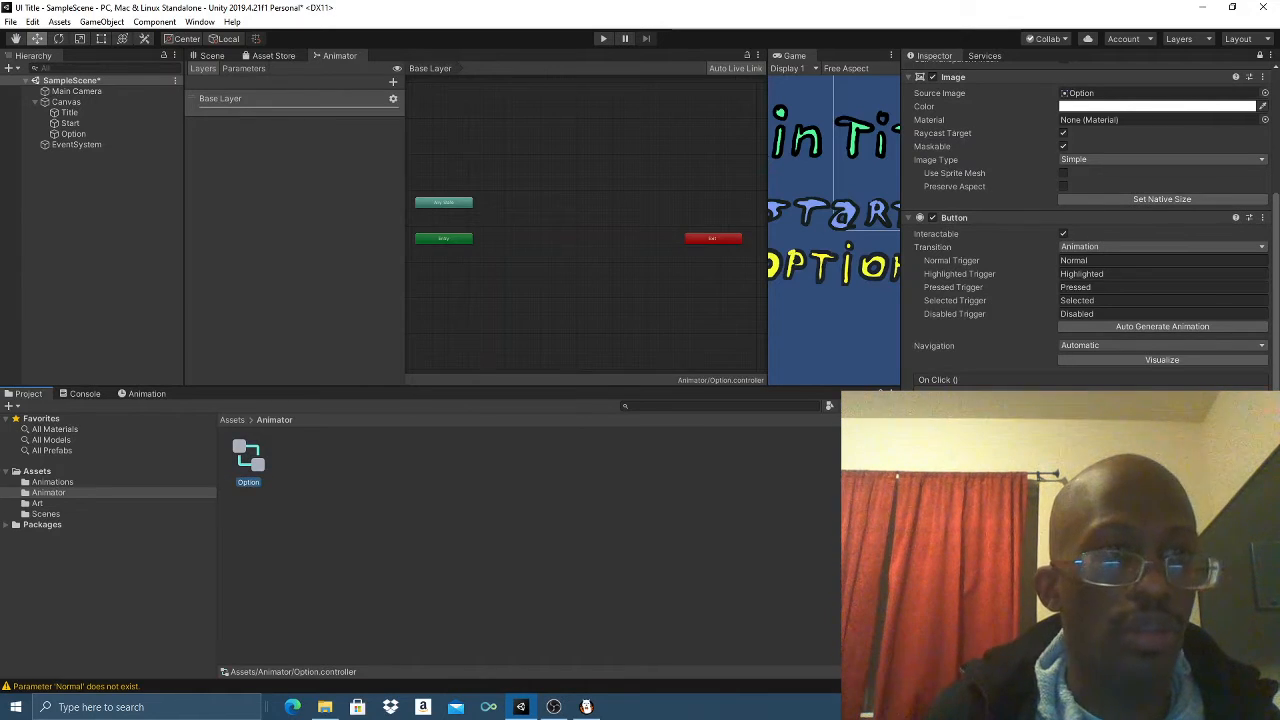
- Examine the Option object's components, including its Image settings, Button animation triggers and the Animator's controller reference
left_click(80, 136)
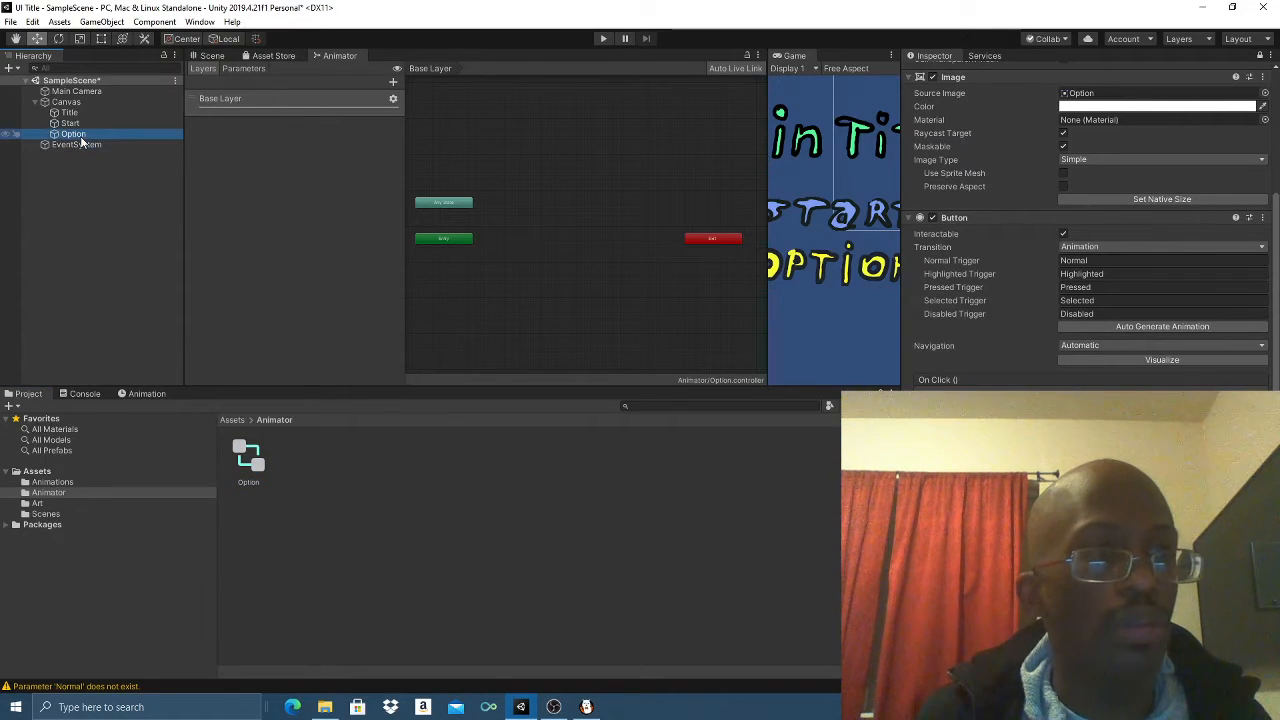
right_click(82, 141)
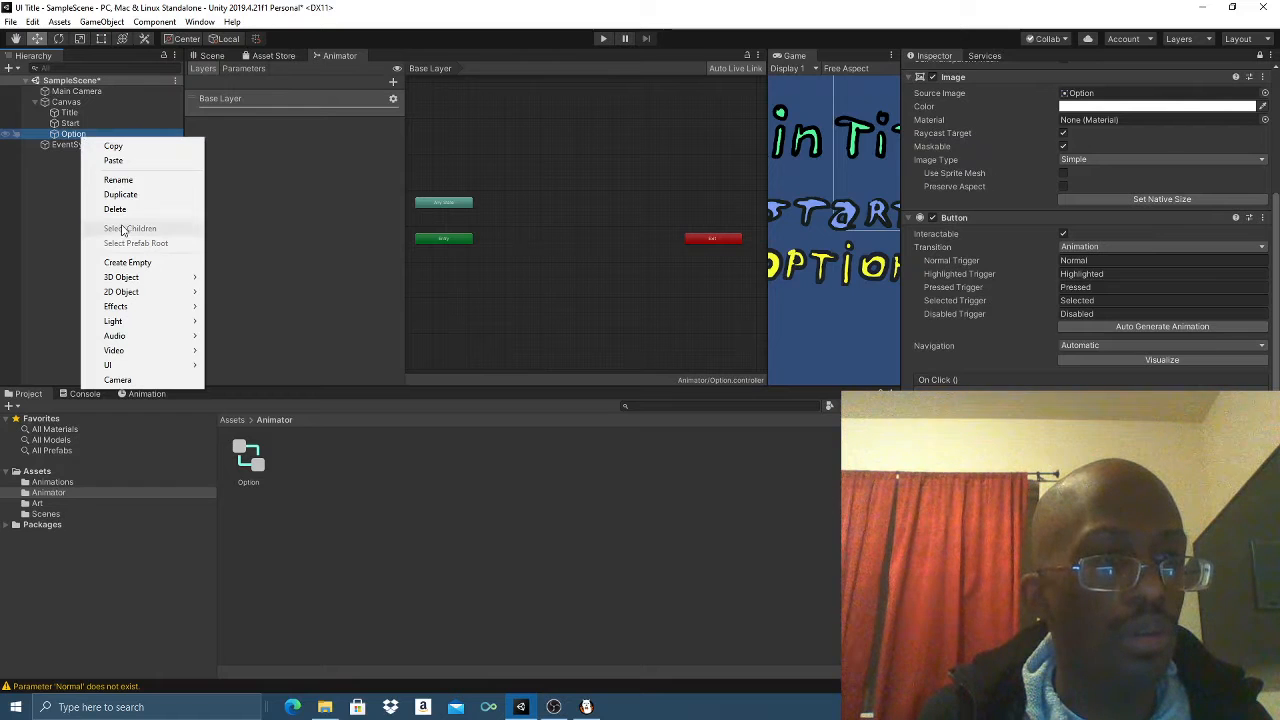
mouse_move(172, 330)
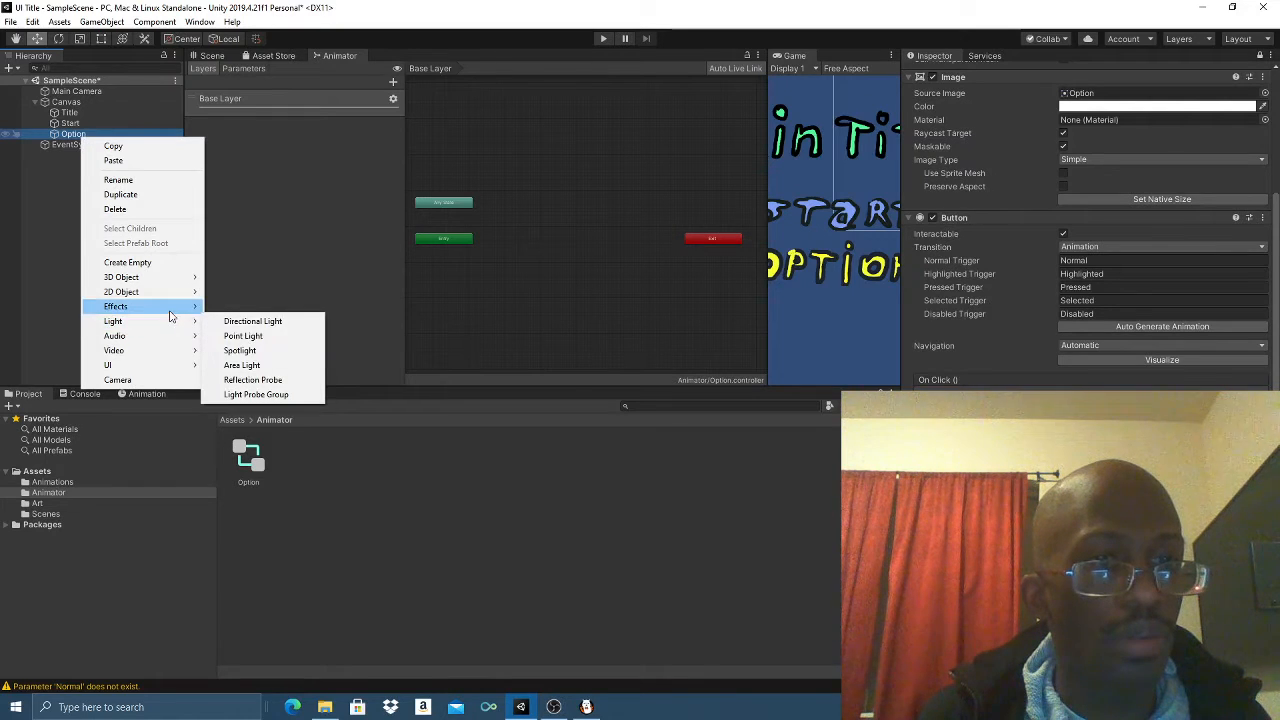
left_click(403, 570)
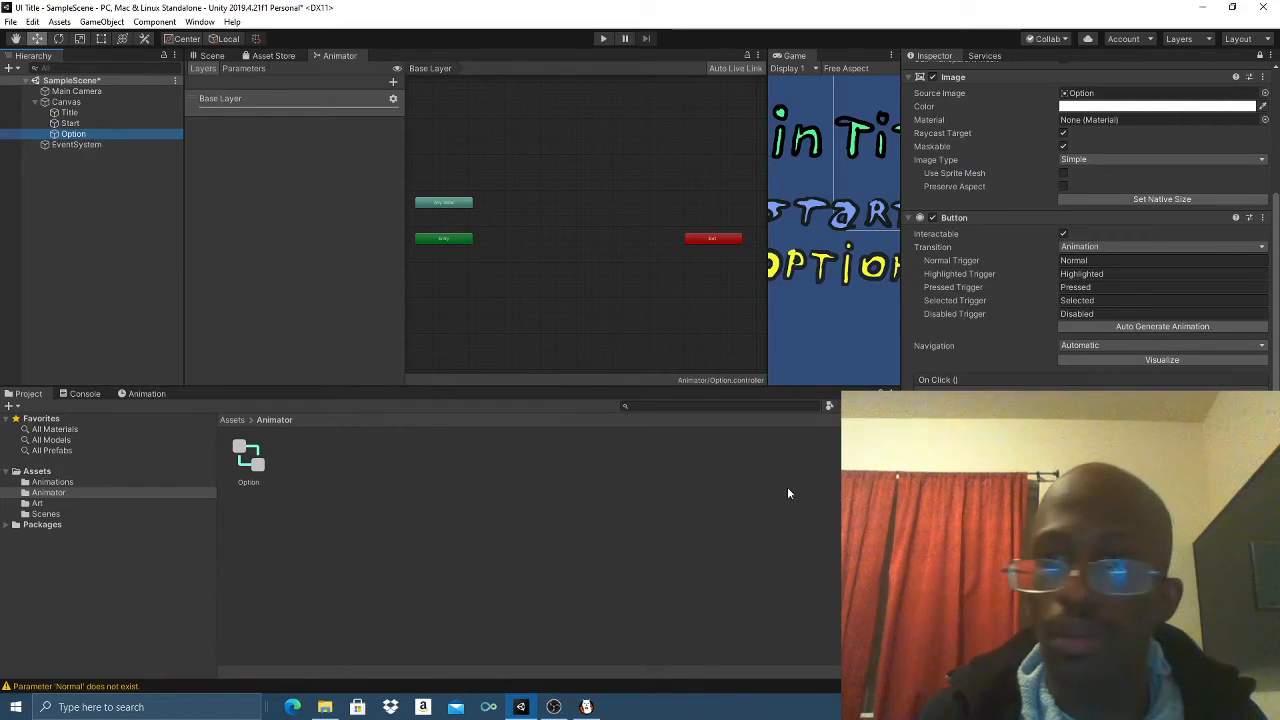
scroll(1060, 450, "up", 5)
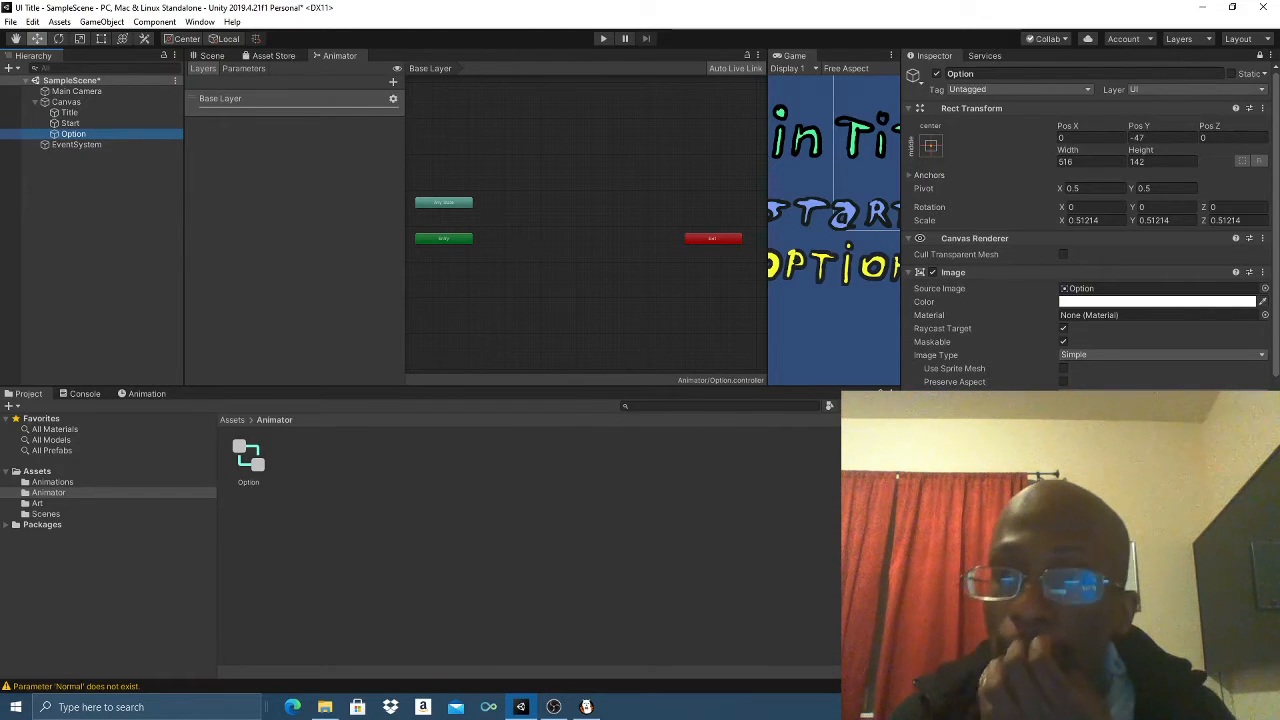
scroll(1090, 220, "down", 5)
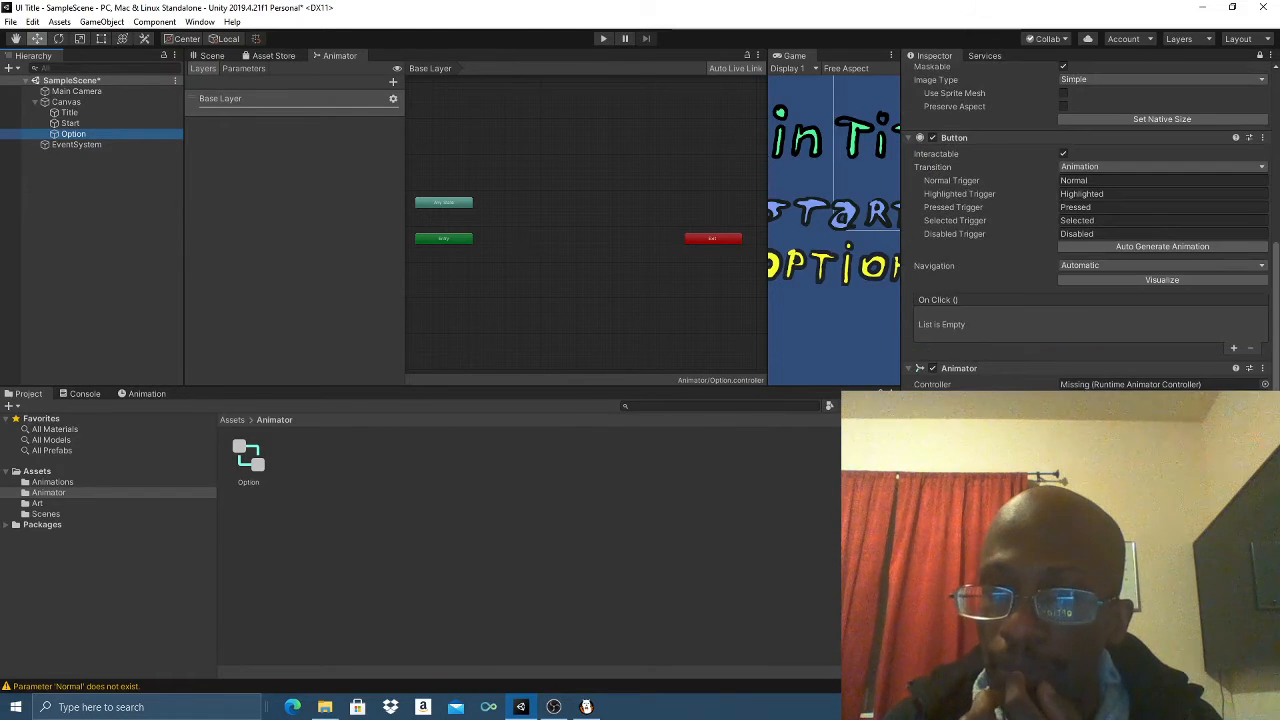
right_click(1054, 368)
scroll(1080, 388, "up", 3)
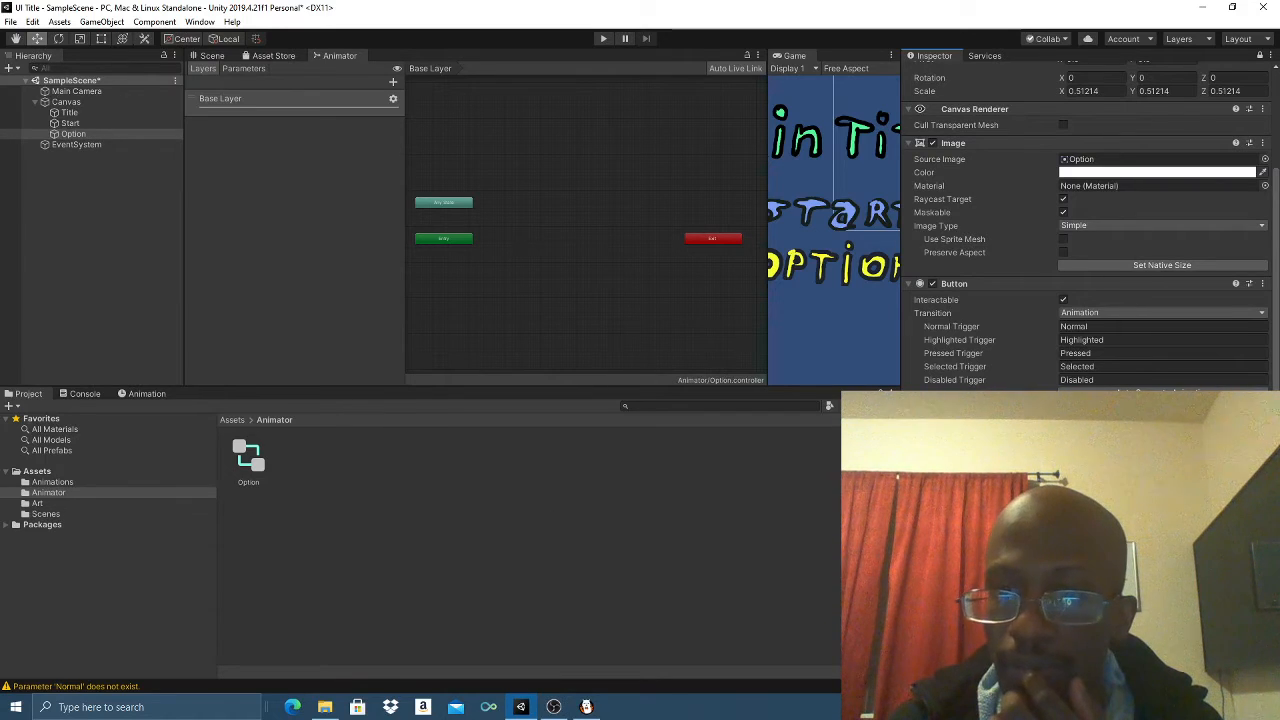
scroll(1085, 220, "down", 1)
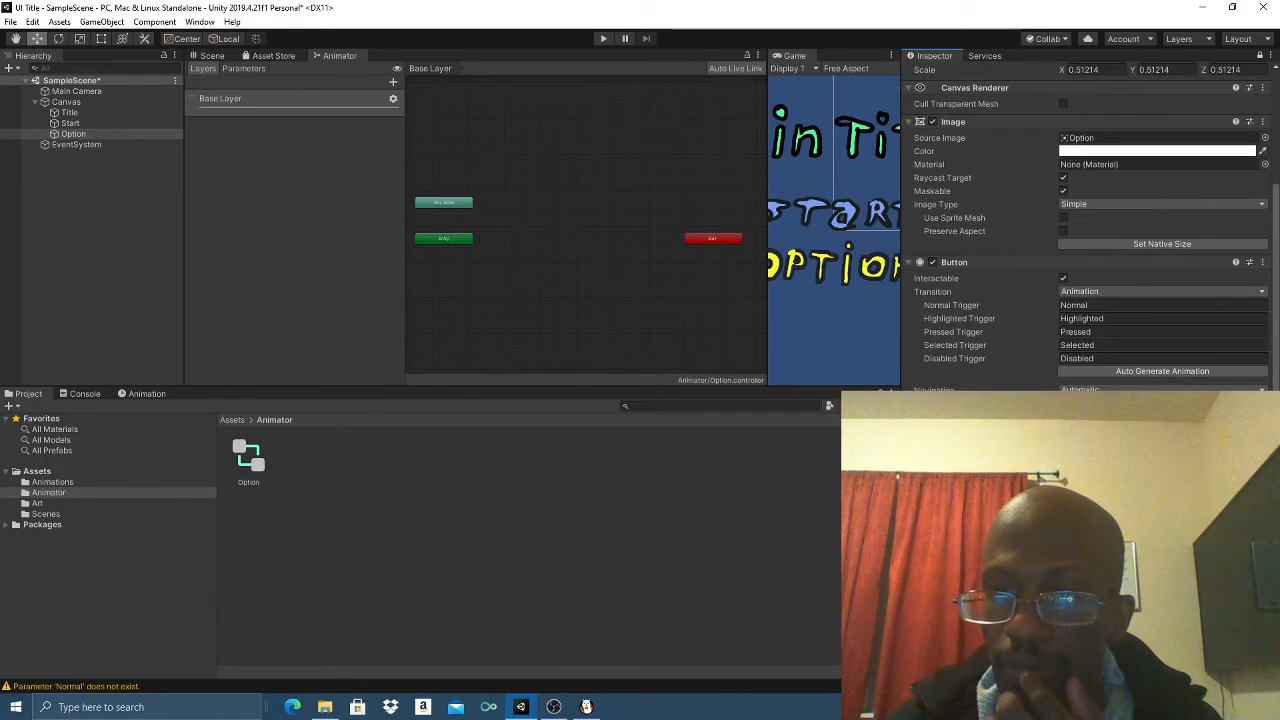
right_click(421, 511)
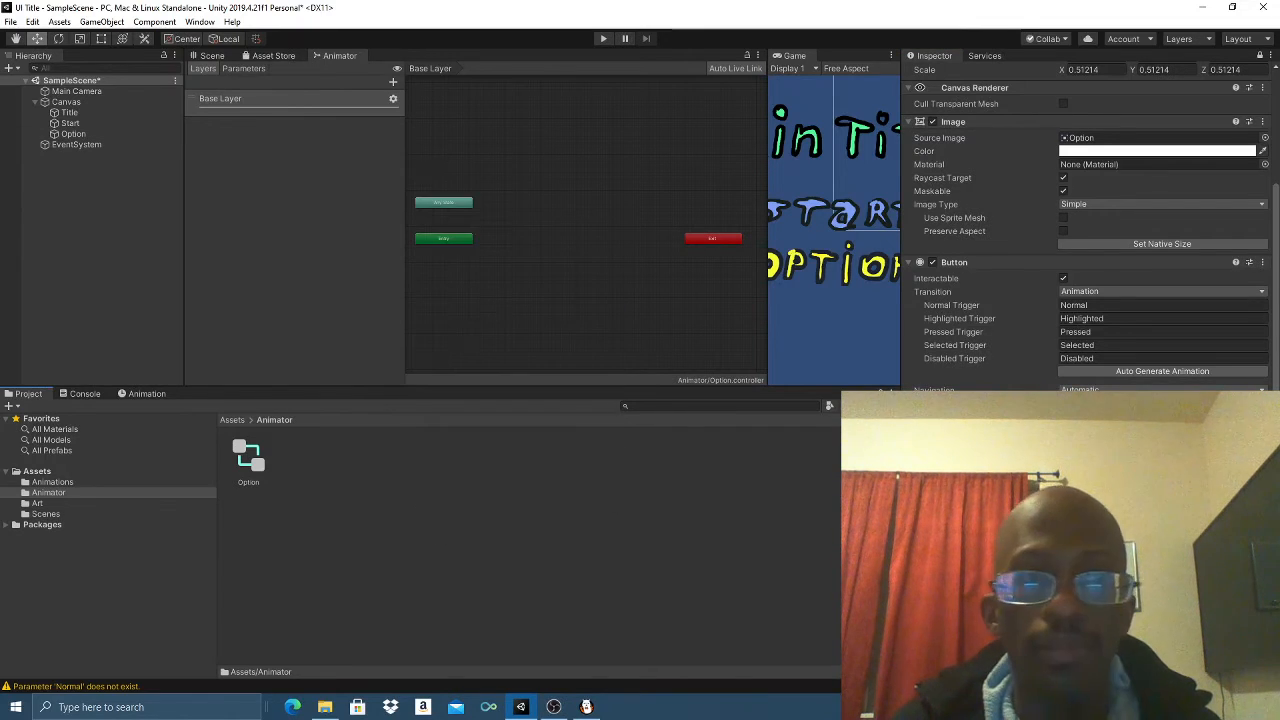
left_click(554, 707)
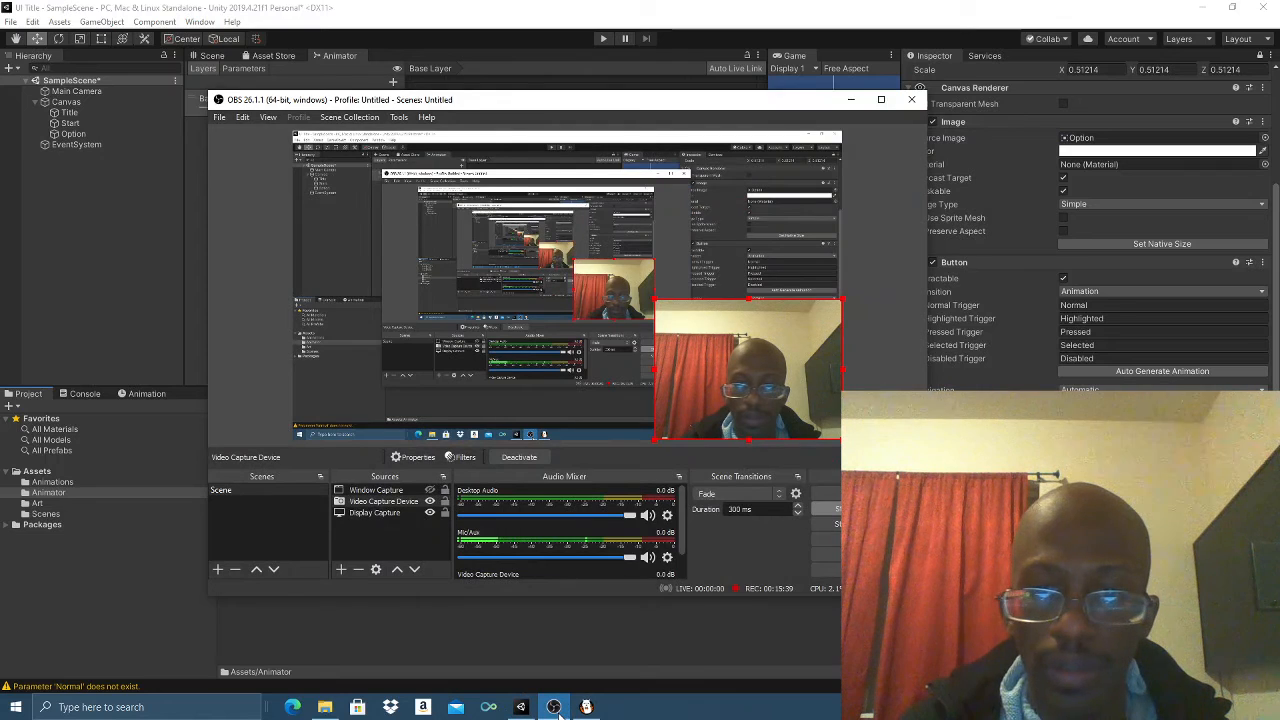
left_click(555, 708)
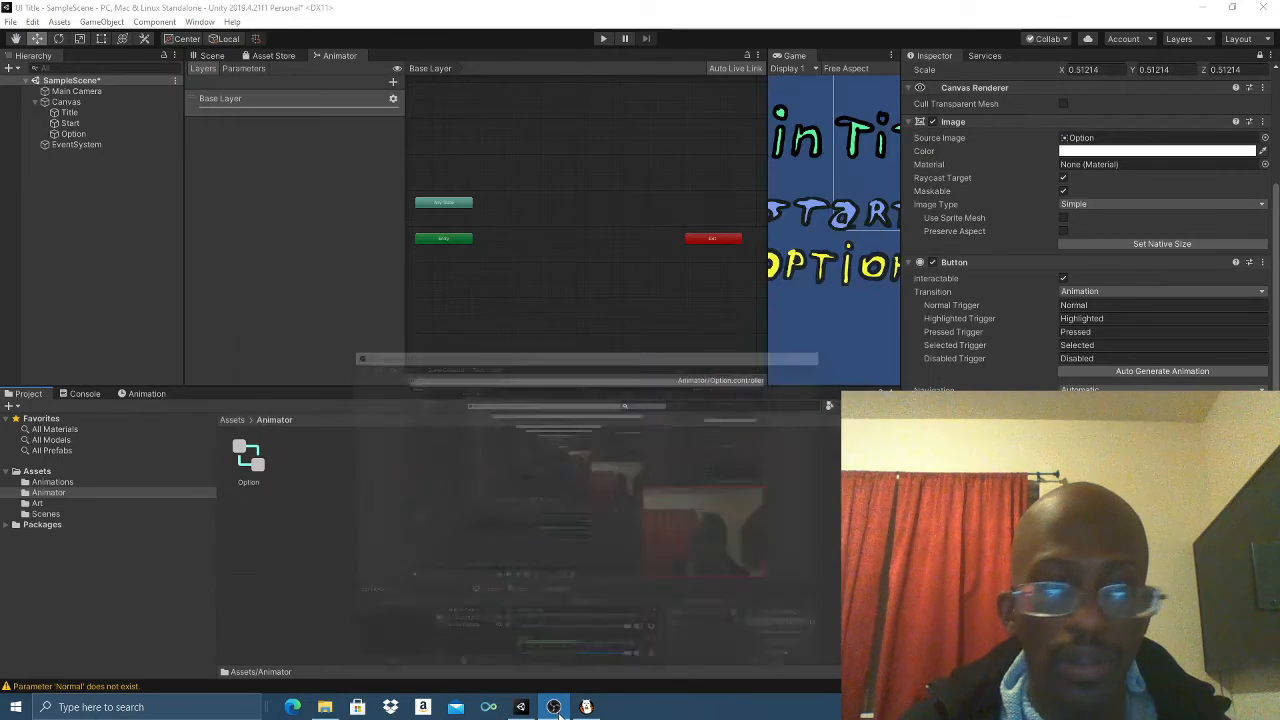
- Examine the state graph of the Option controller from the Animator folder
left_click(80, 134)
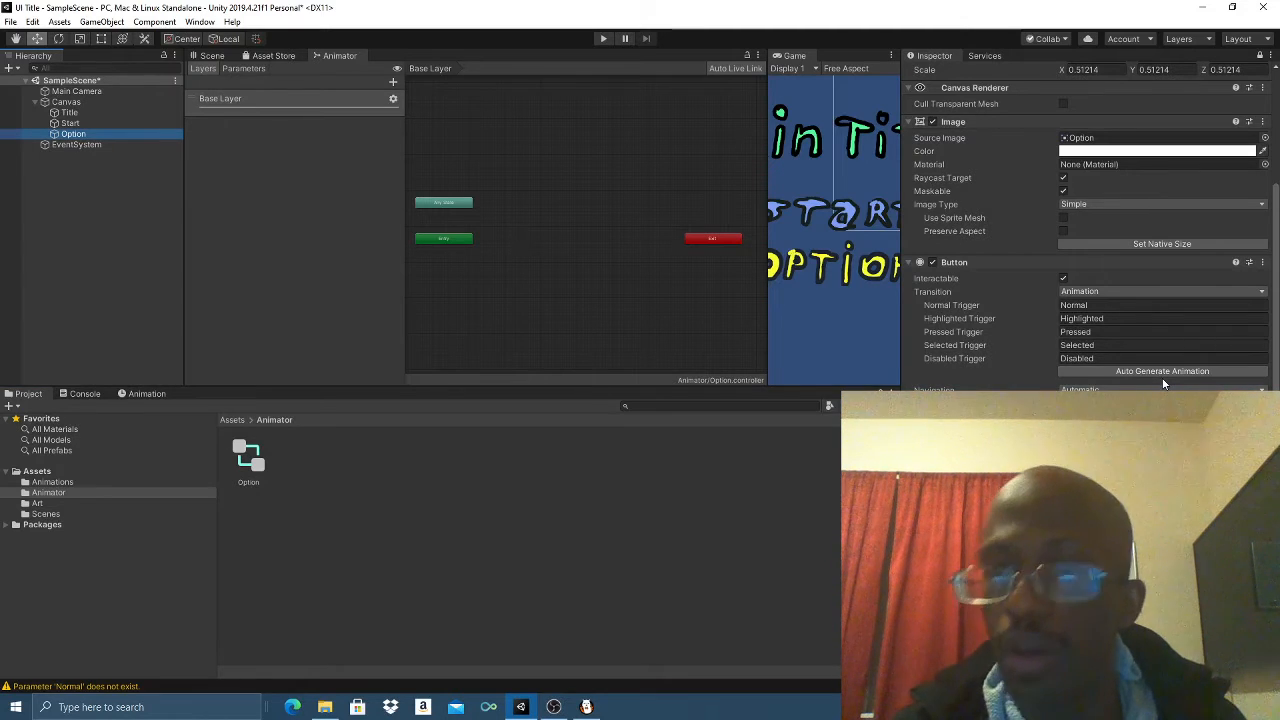
left_click(244, 466)
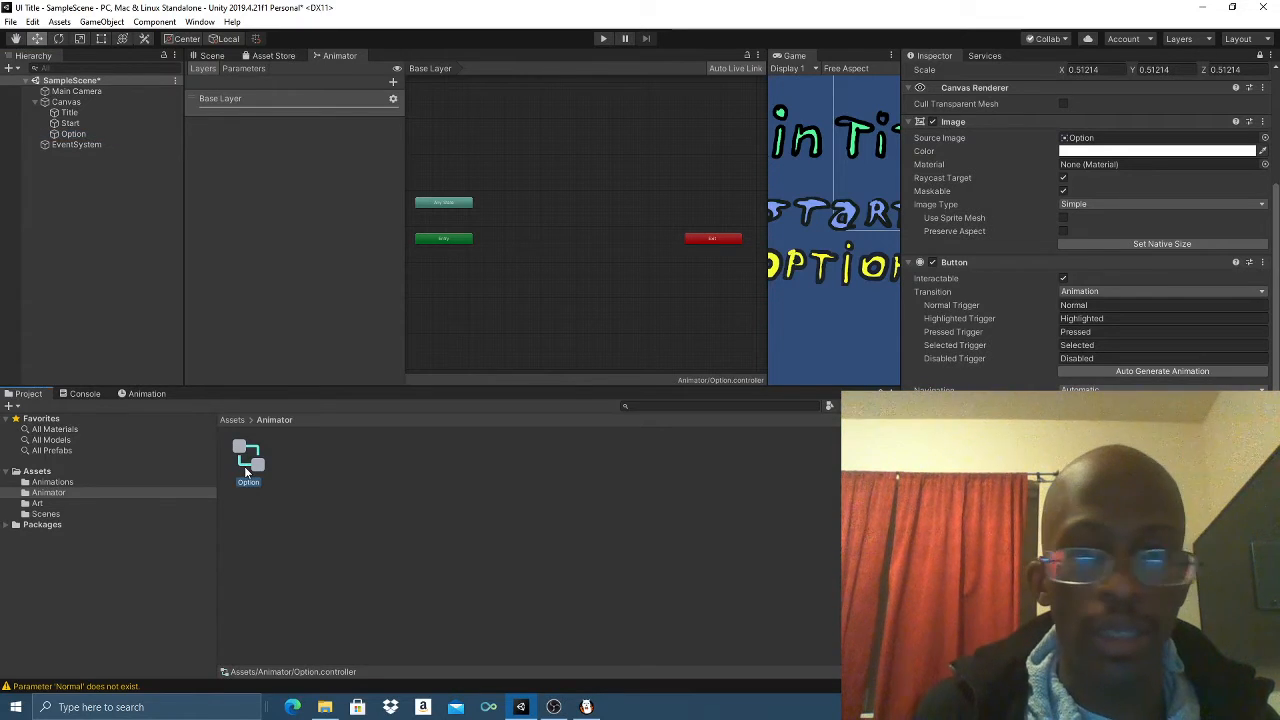
scroll(572, 217, "up", 5)
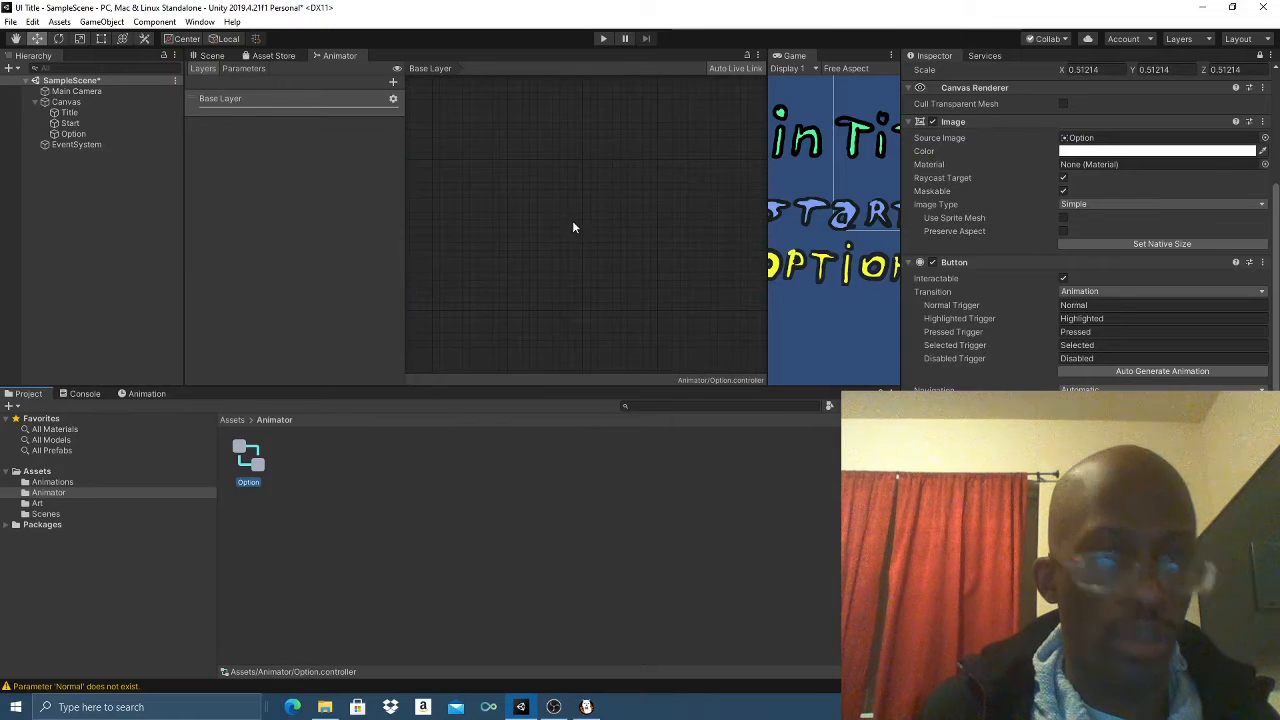
middle_click_drag(571, 222, 738, 234)
middle_click_drag(604, 267, 686, 230)
scroll(685, 235, "down", 1)
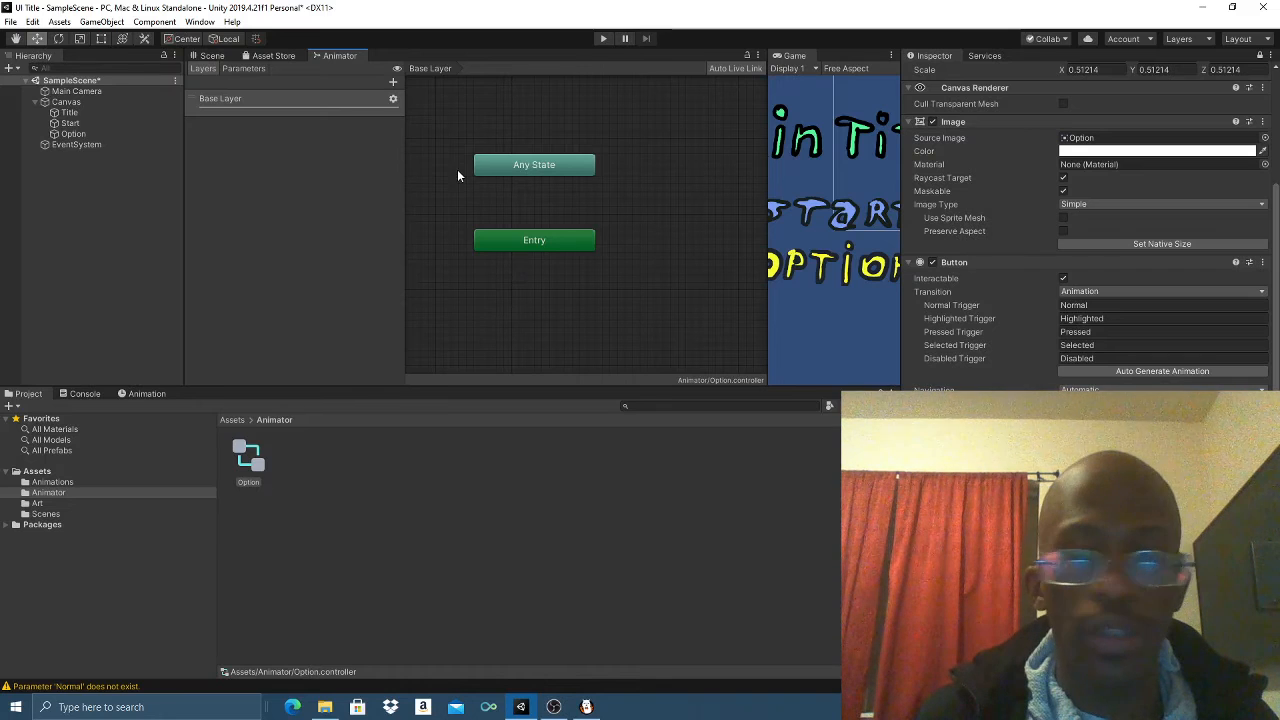
- Delete the Option controller from the project's Animator folder
left_click(257, 459)
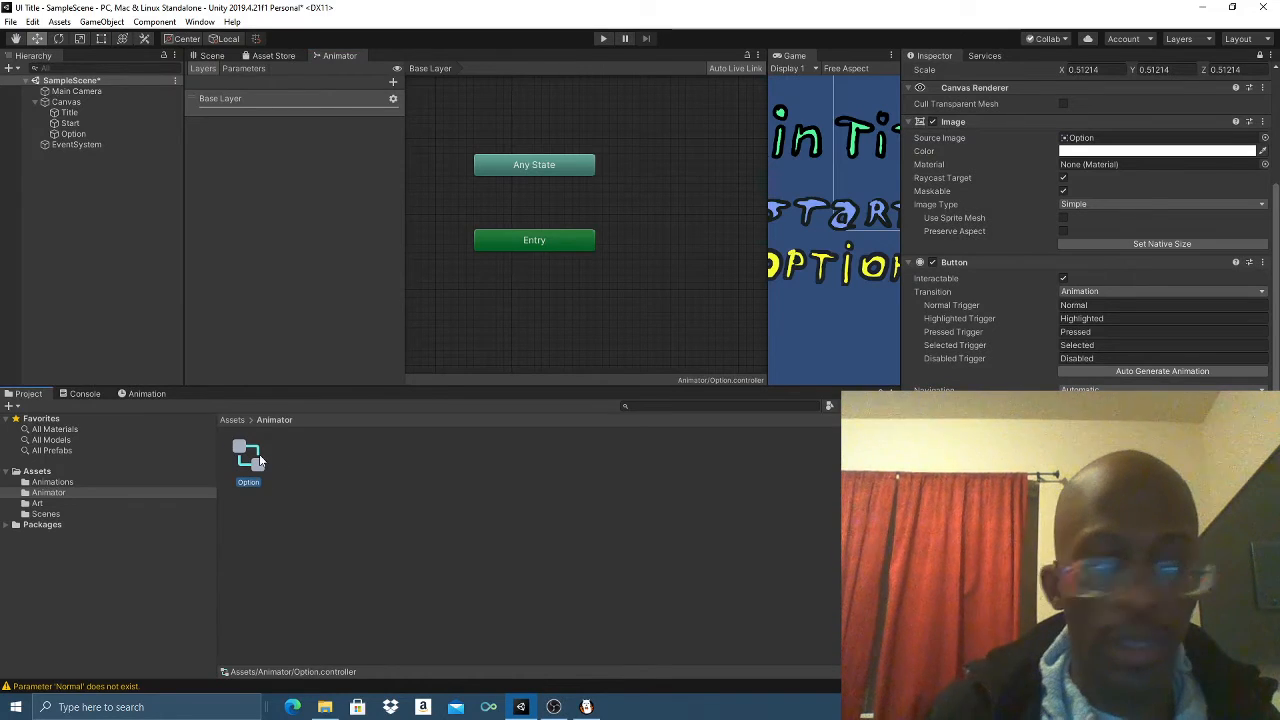
key("Delete")
key("Return")
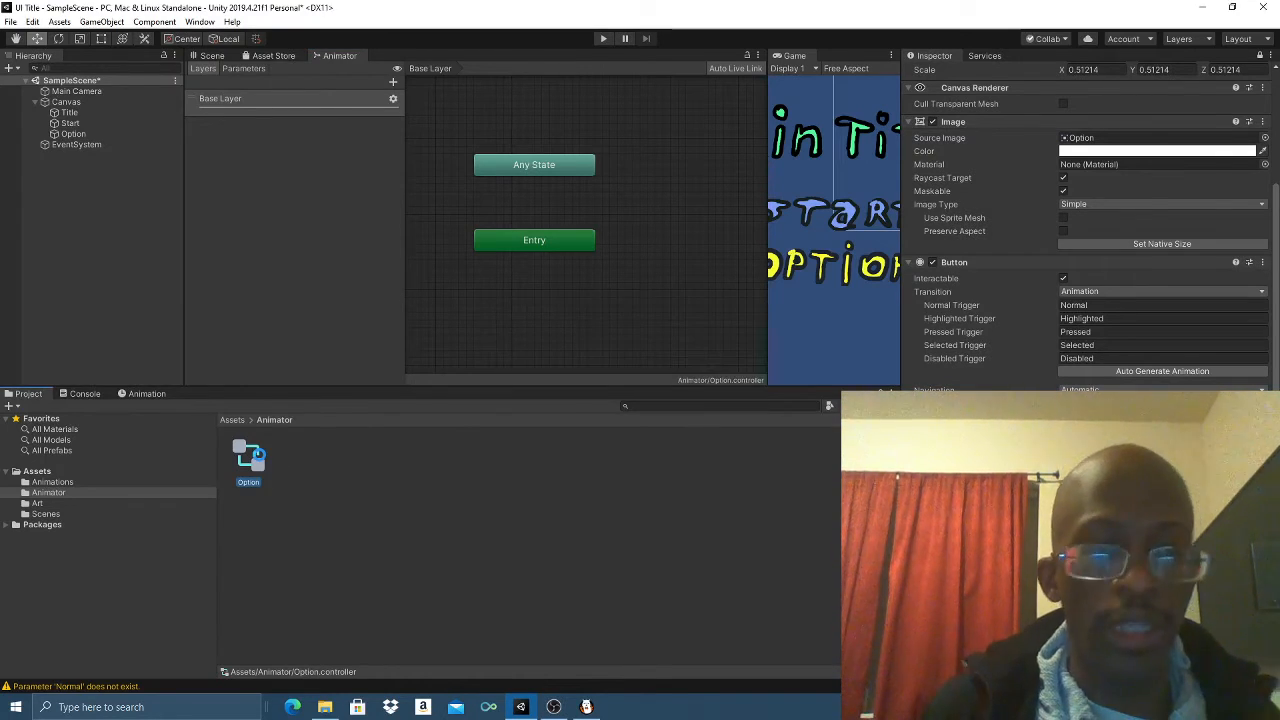
- Auto-generate the Option button's animation and save its controller as OptionAniController in the Animator folder
left_click(78, 134)
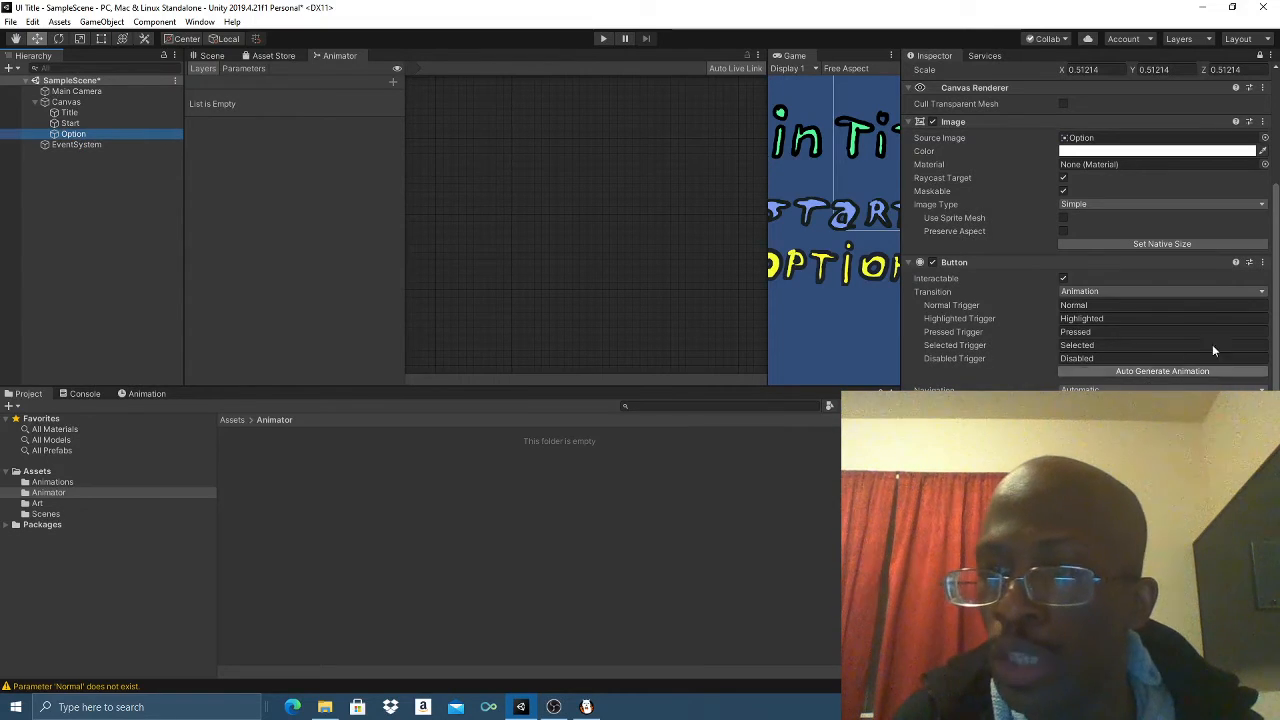
left_click(1162, 372)
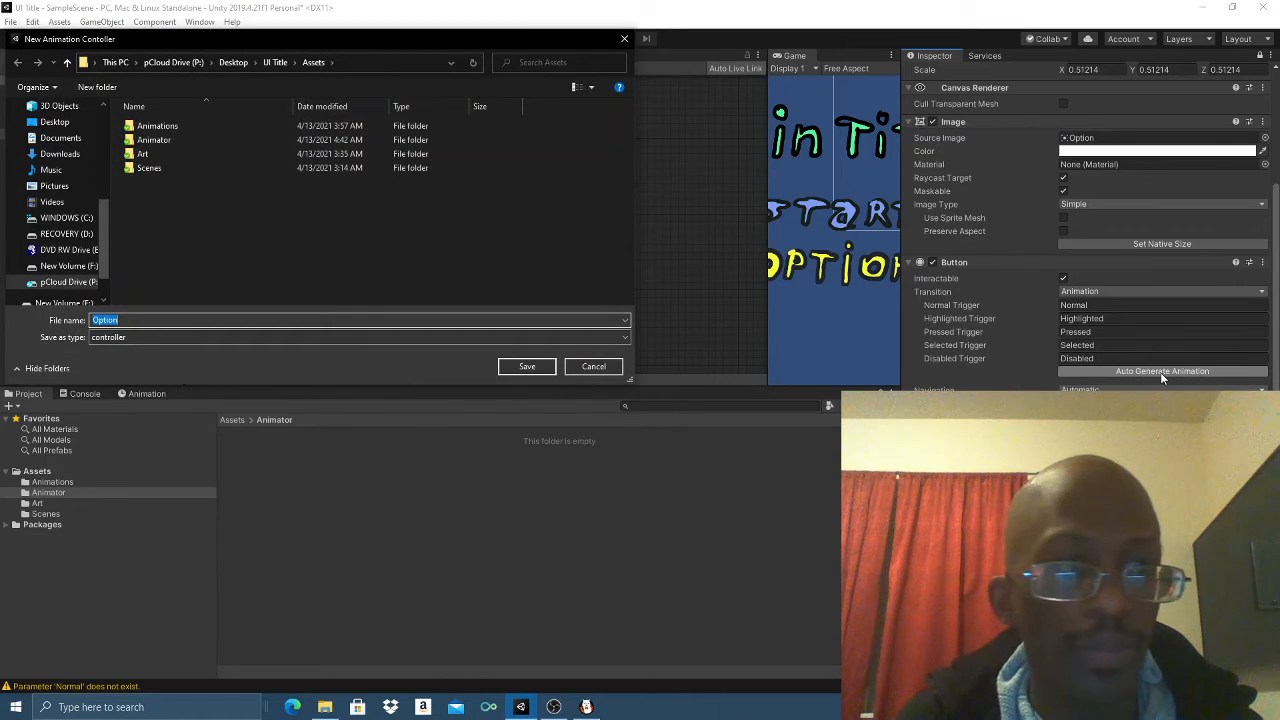
left_click_drag(275, 46, 345, 43)
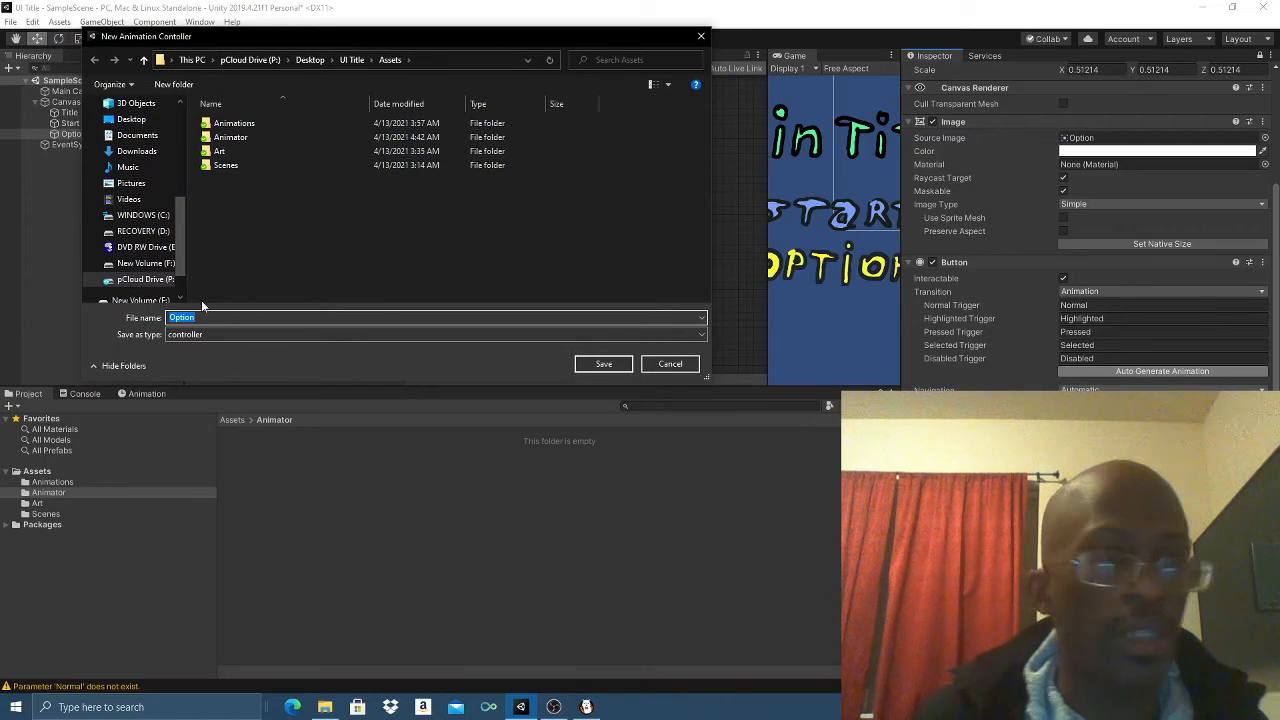
key("Left")
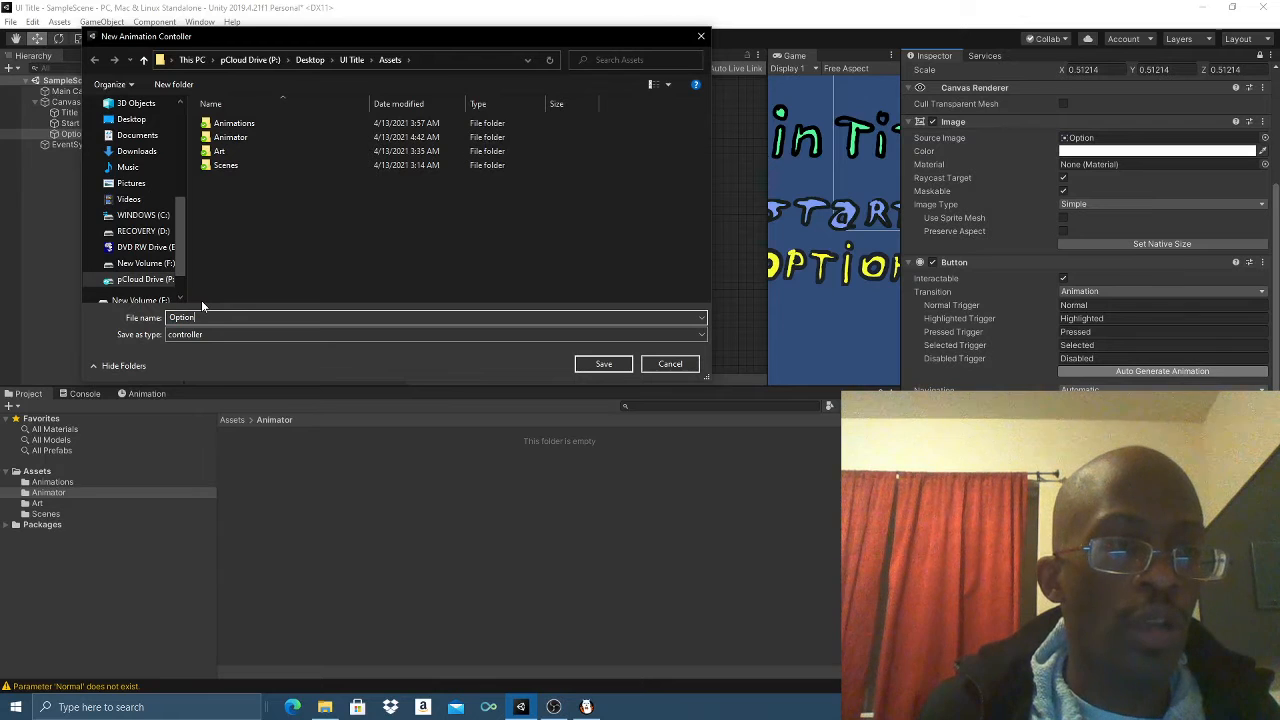
type("Ani")
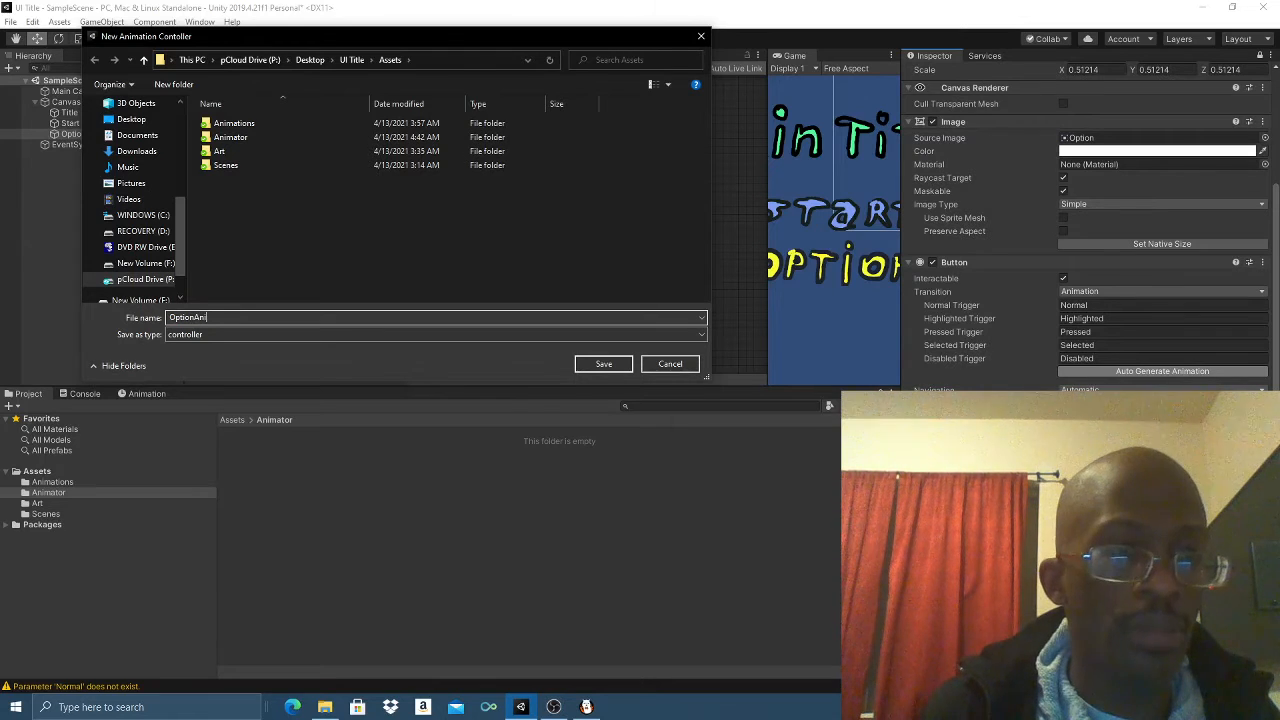
type("Controll")
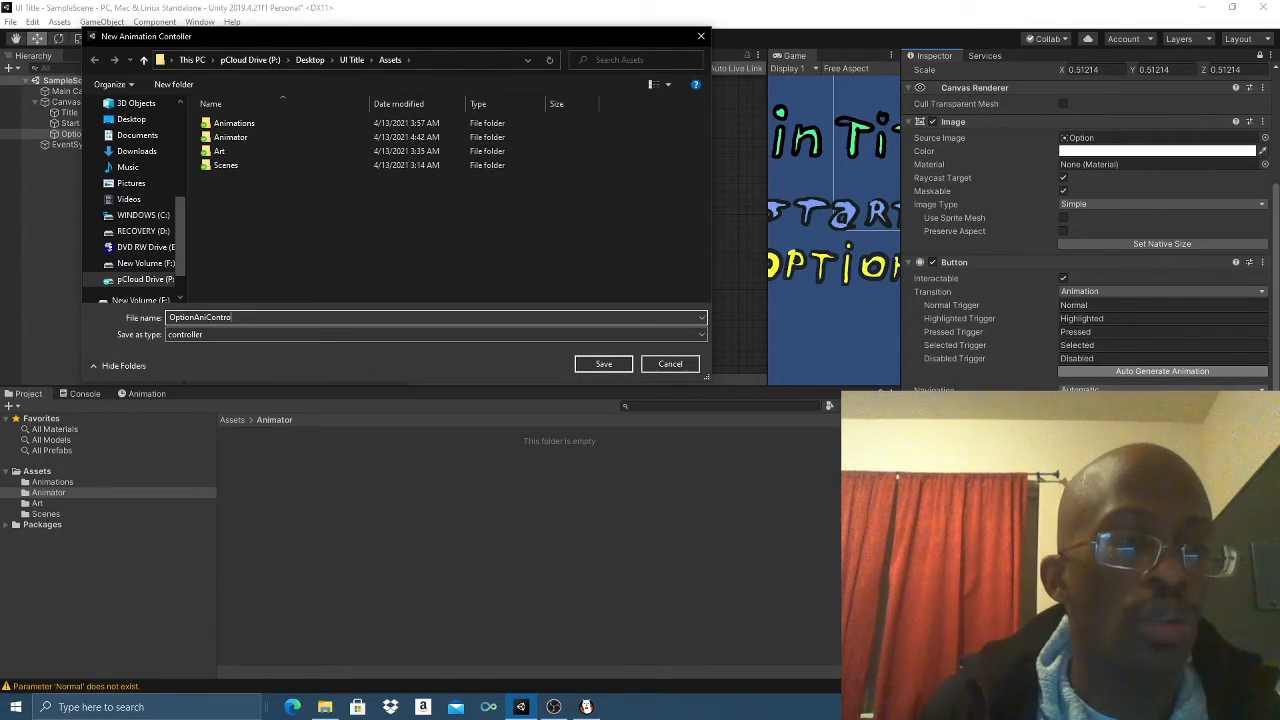
type("er")
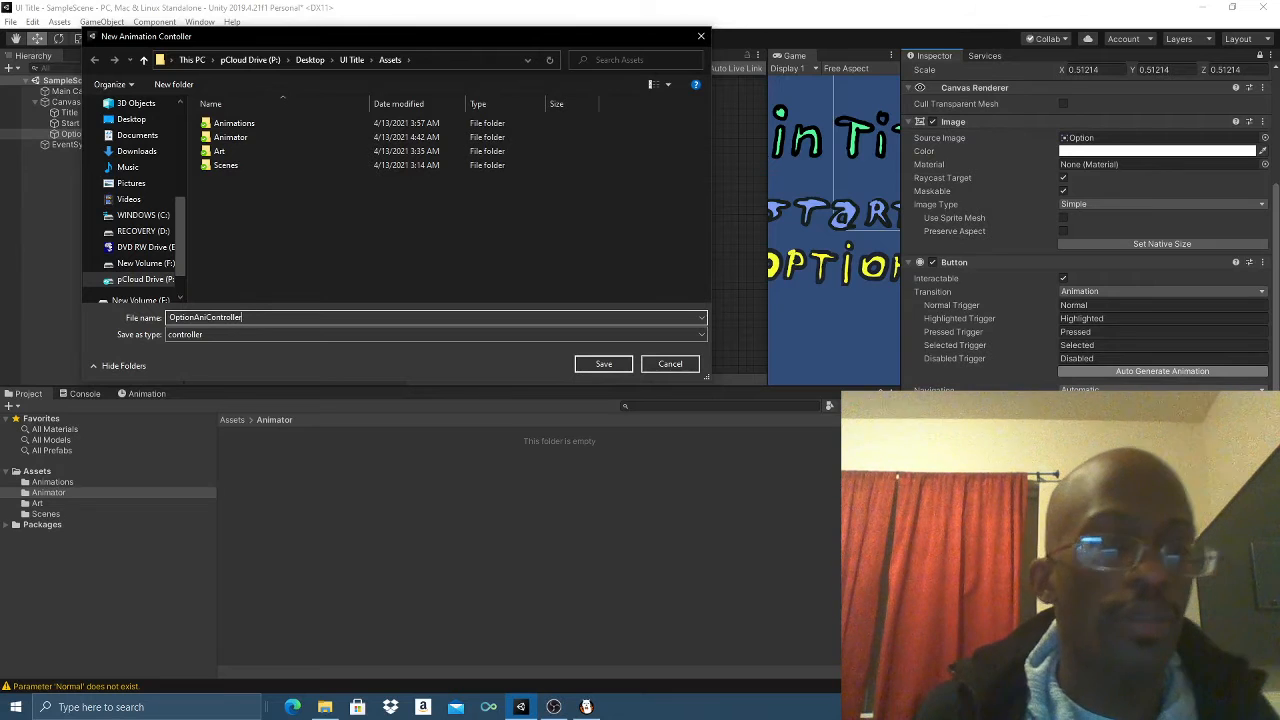
left_click(251, 138)
double_click(251, 138)
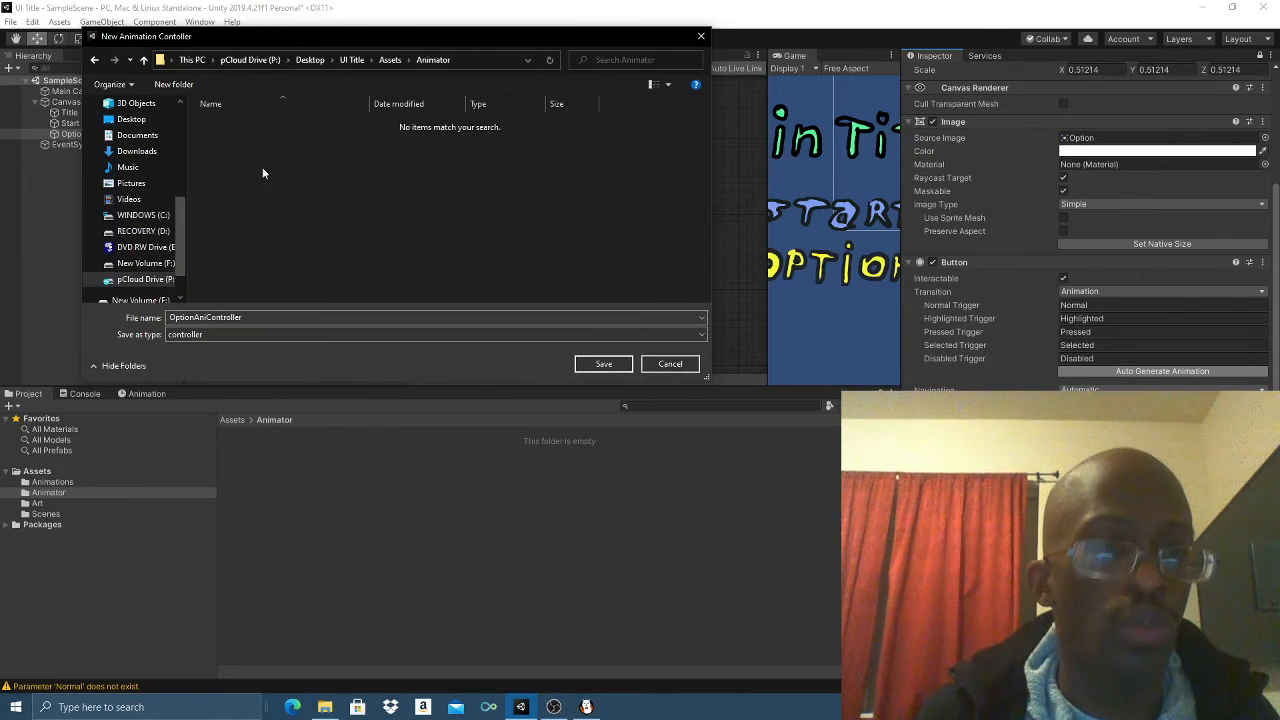
left_click(603, 365)
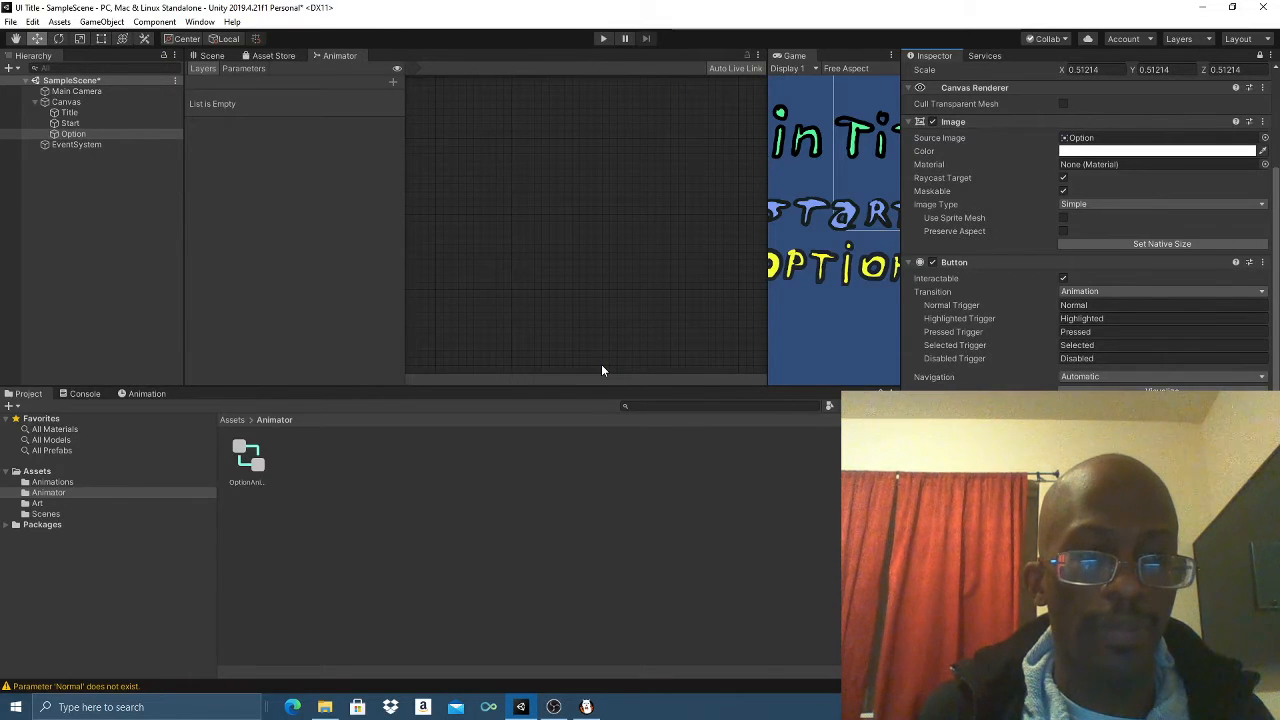
- Open OptionAniController's state graph and spread the Normal, Highlighted, Pressed, Selected and Disabled states into a column beside Any State
left_click(251, 457)
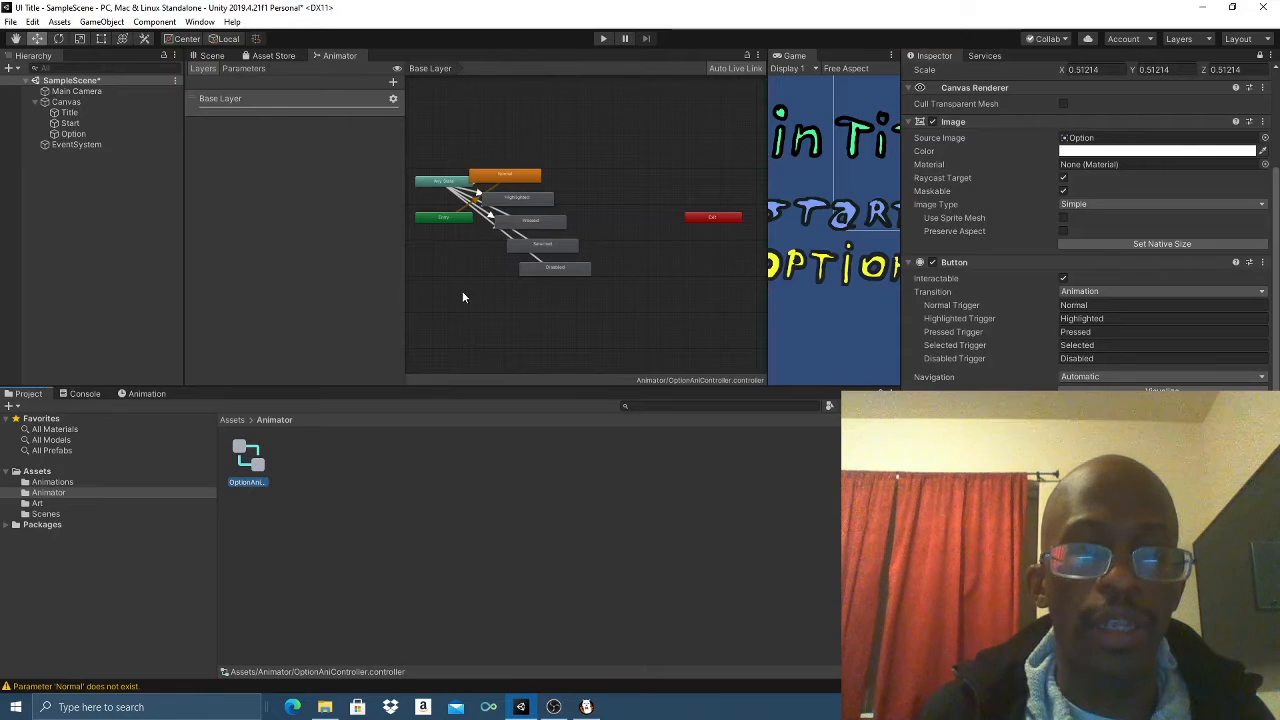
scroll(502, 316, "up", 3)
middle_click_drag(502, 317, 574, 360)
left_click_drag(646, 148, 658, 146)
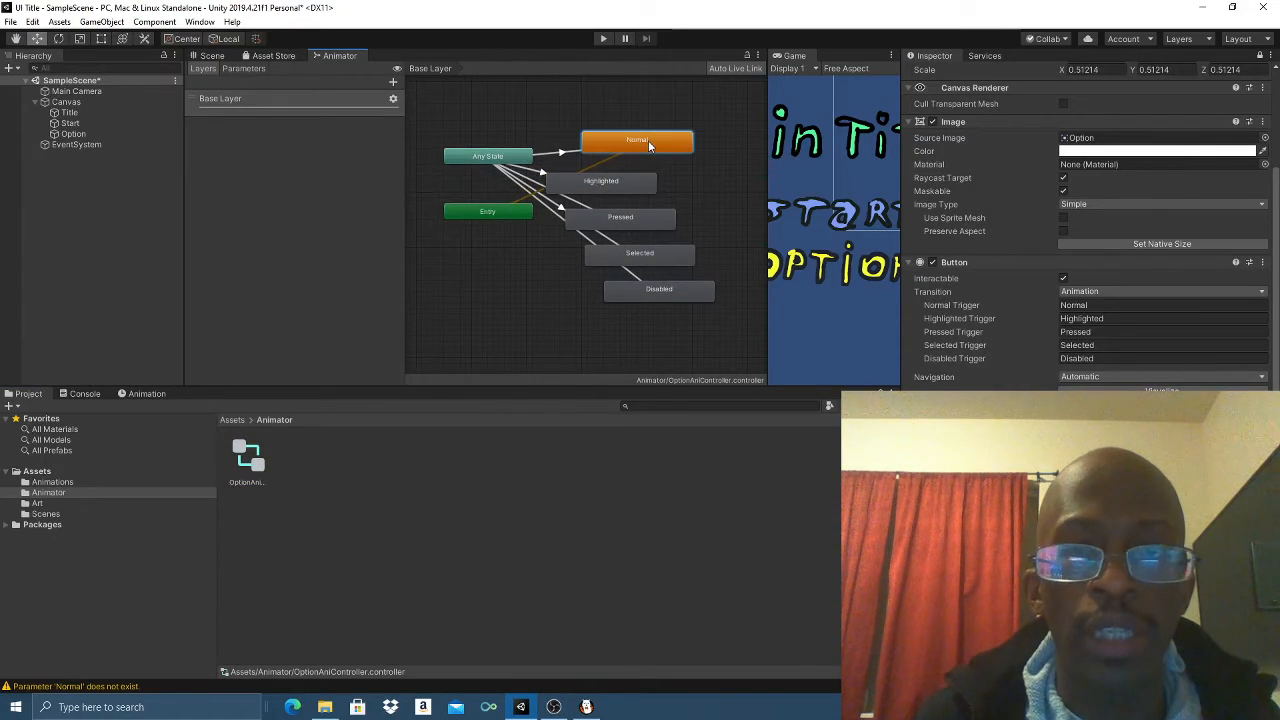
left_click_drag(628, 187, 716, 230)
left_click_drag(658, 148, 675, 131)
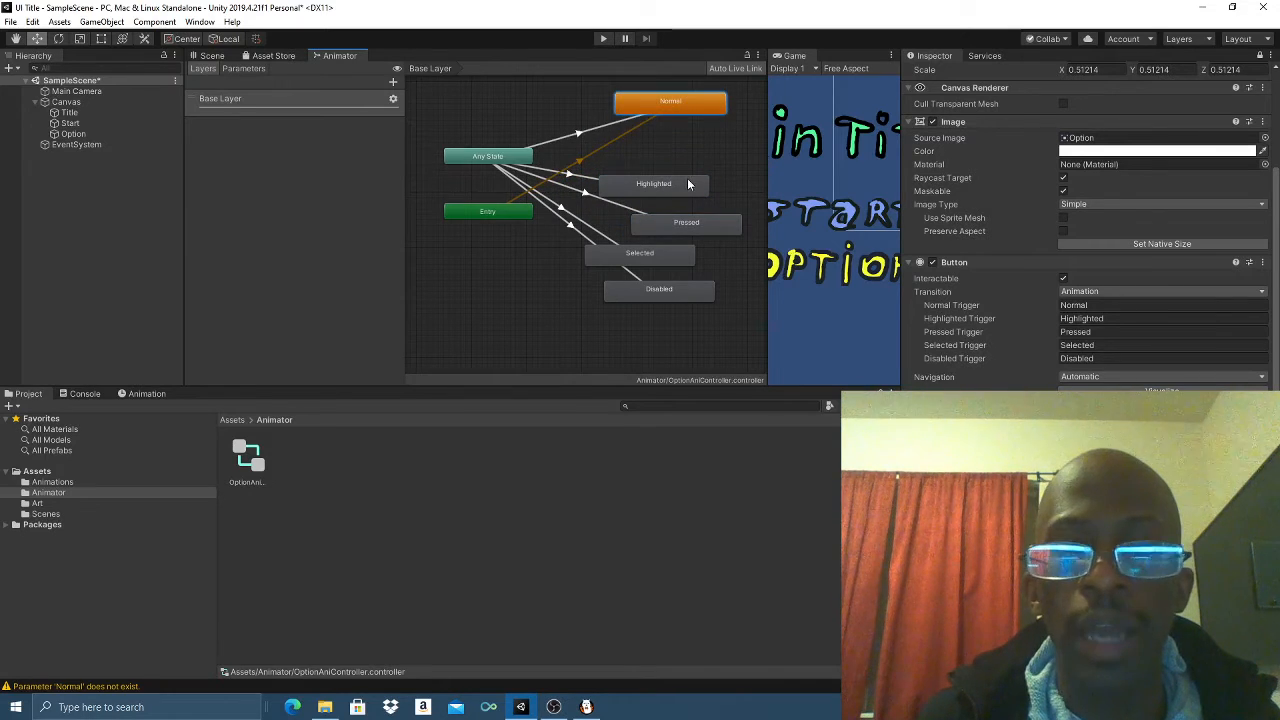
left_click_drag(688, 183, 710, 134)
left_click_drag(716, 222, 715, 189)
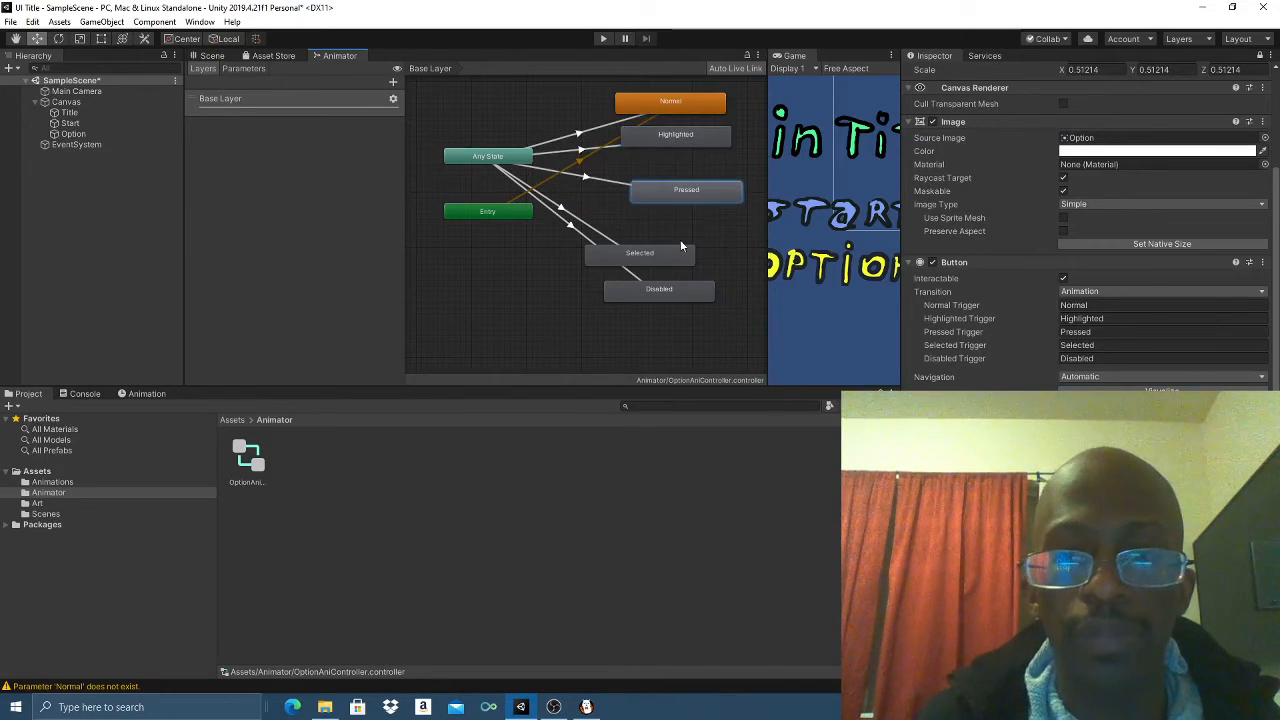
left_click_drag(674, 260, 720, 234)
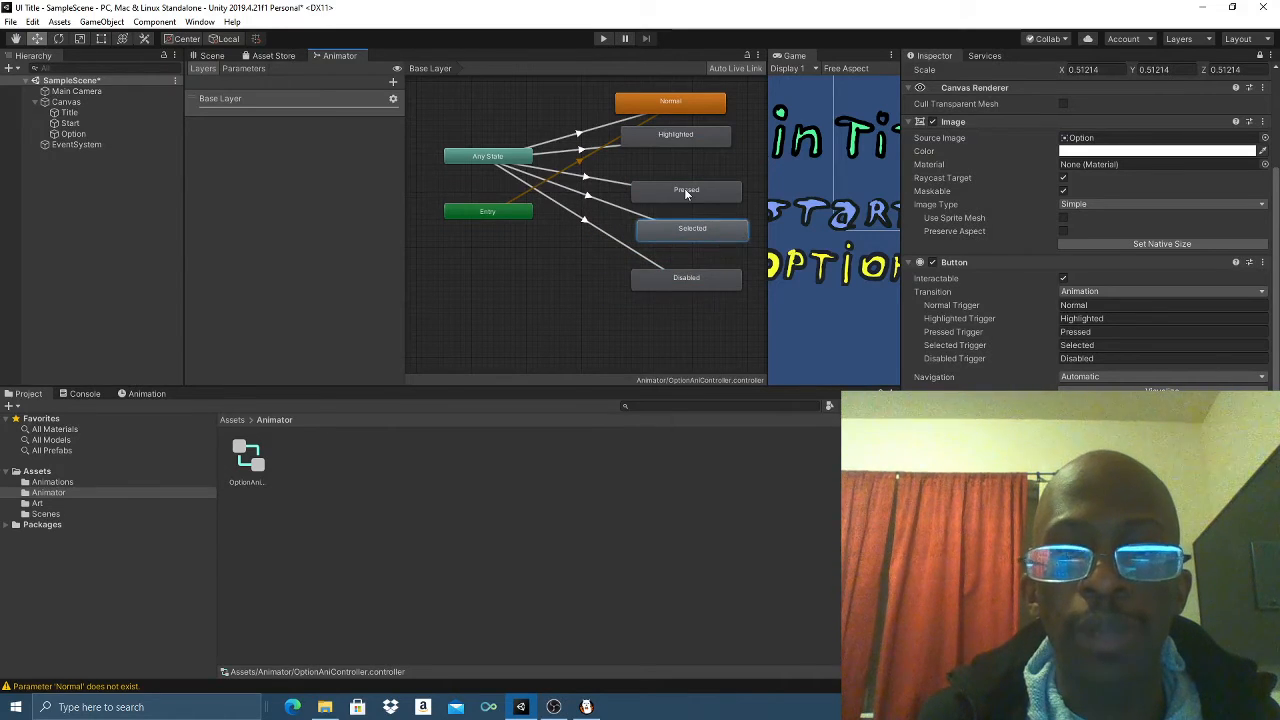
left_click_drag(686, 190, 664, 191)
left_click_drag(663, 140, 674, 157)
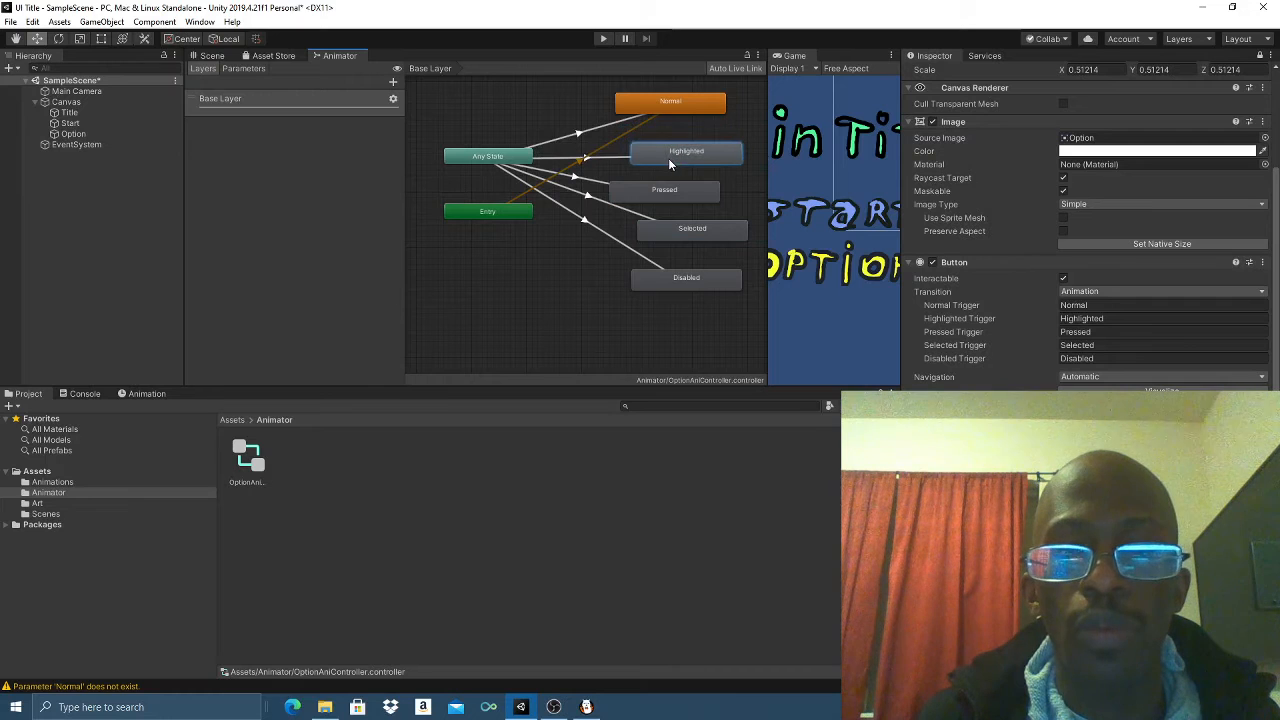
left_click_drag(671, 202, 688, 195)
left_click_drag(677, 108, 666, 125)
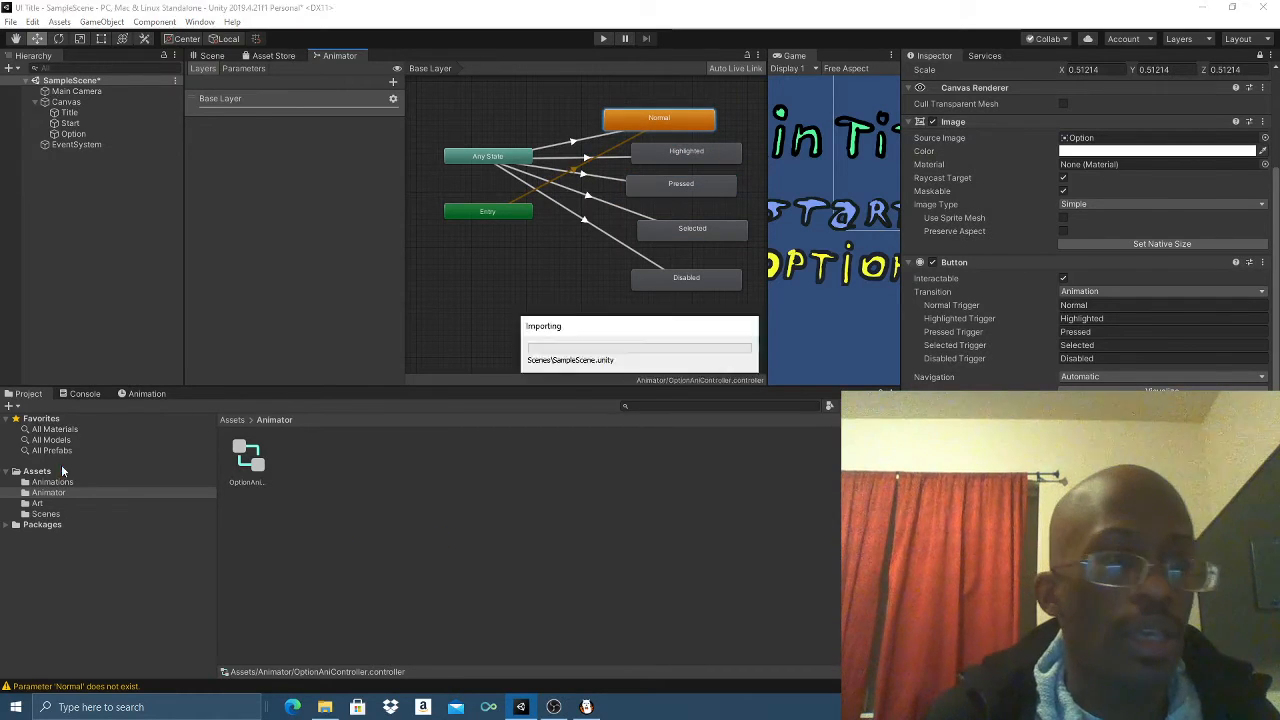
- Open the animation timeline for the Option object and align the Normal state above Highlighted in the state graph
left_click(130, 396)
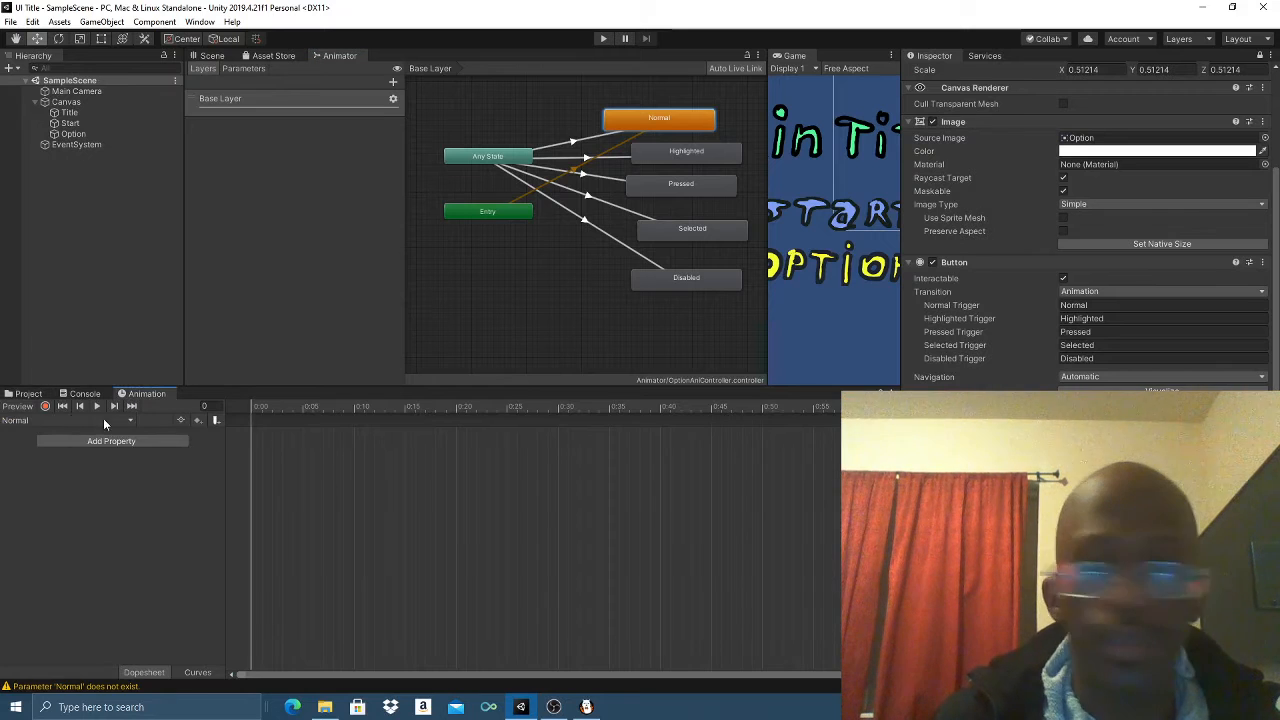
left_click(93, 135)
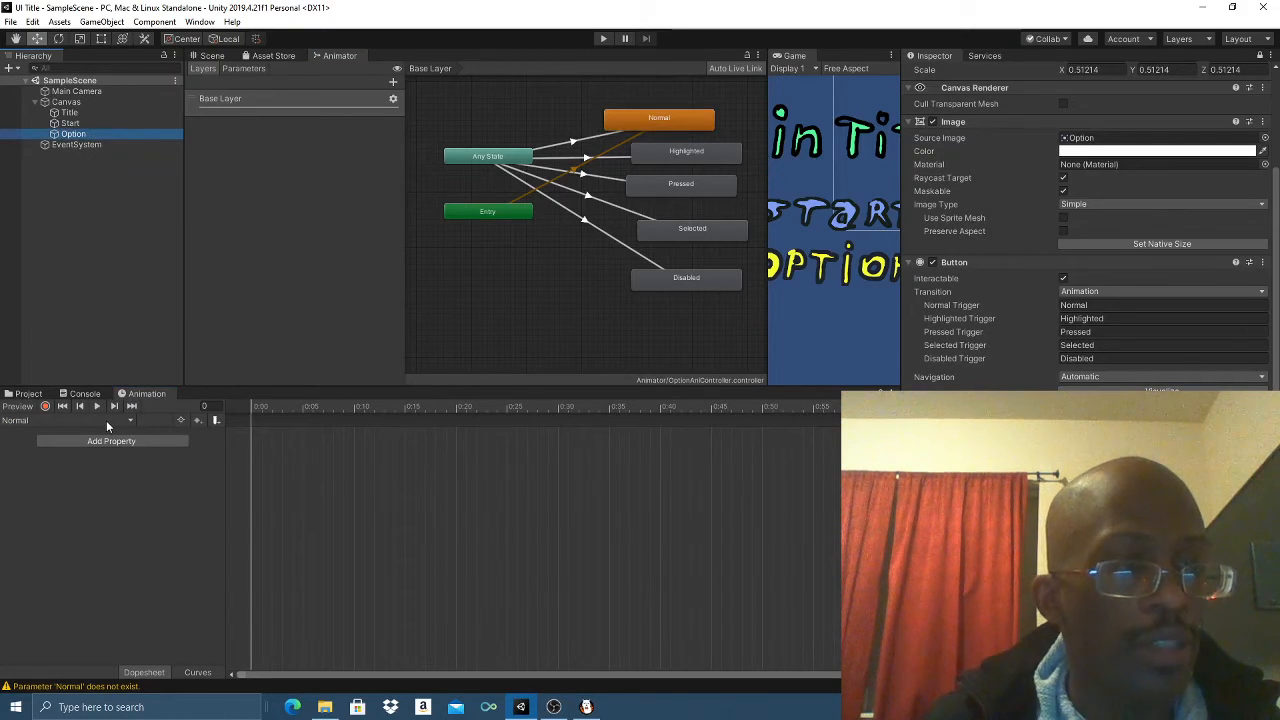
left_click_drag(636, 122, 663, 116)
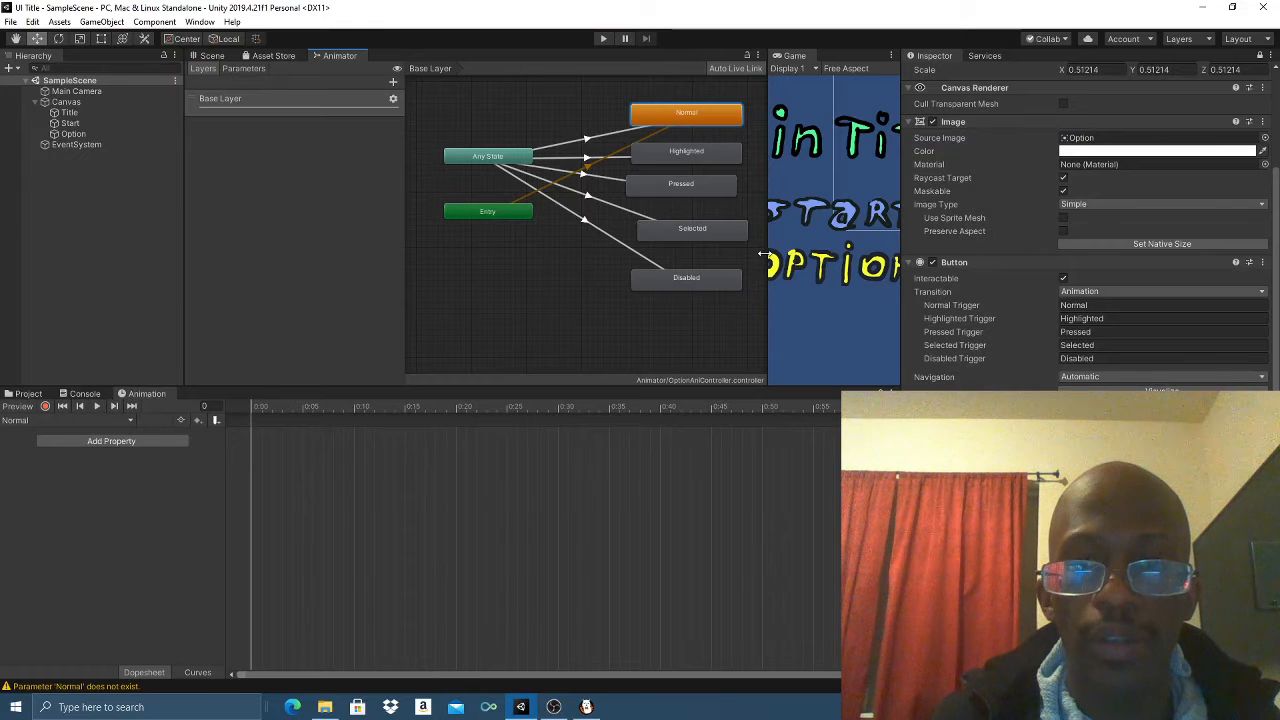
left_click(680, 156)
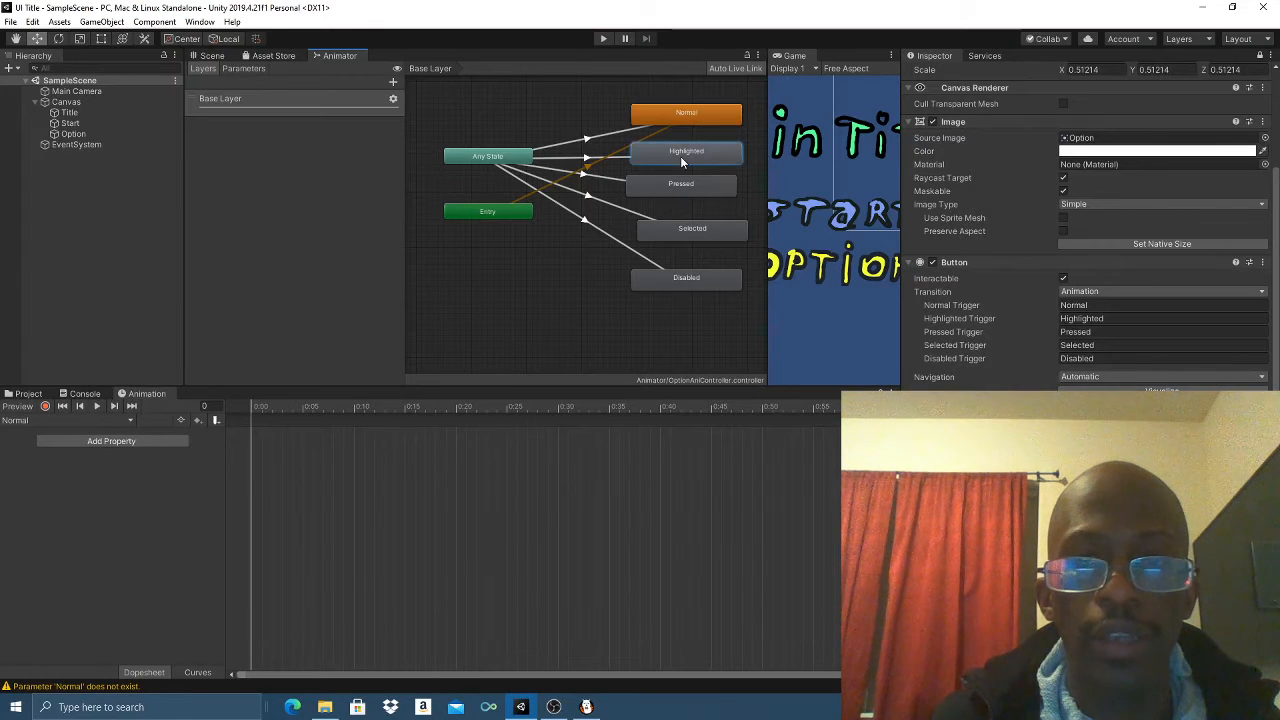
left_click(600, 161)
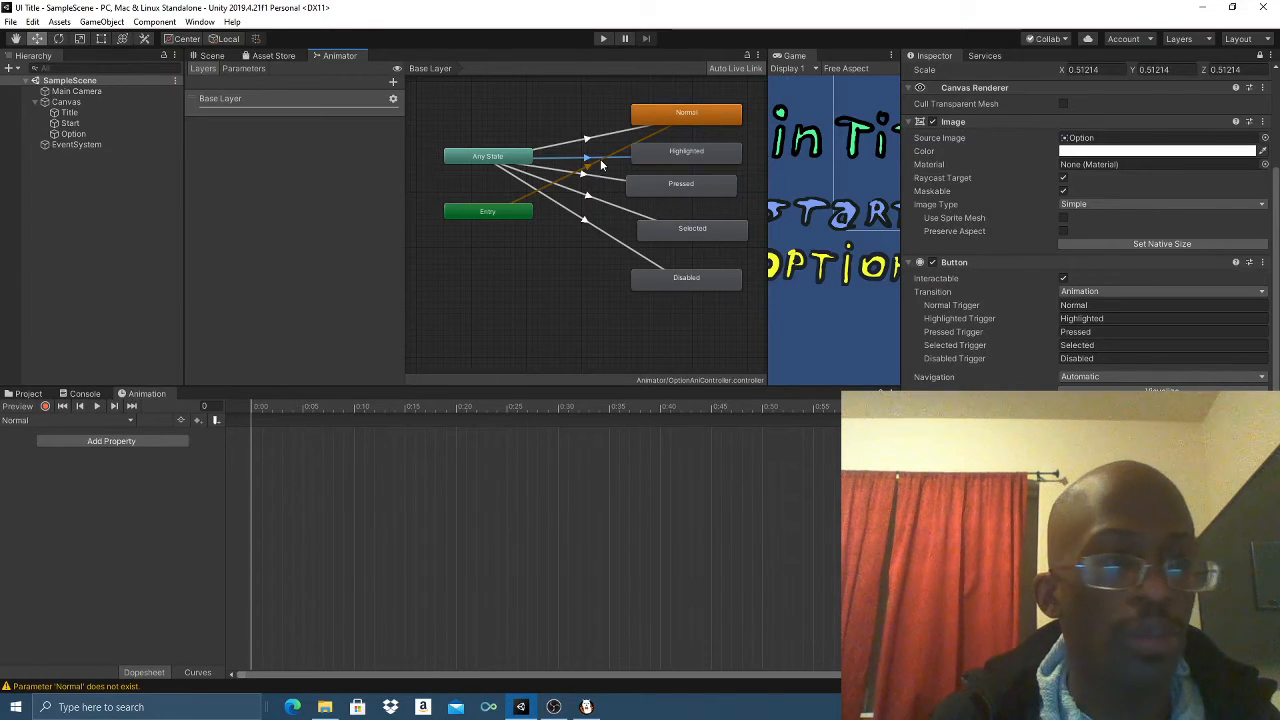
- Switch the Option object's animation timeline to the Highlighted clip and start keyframe recording
left_click(65, 420)
left_click(69, 450)
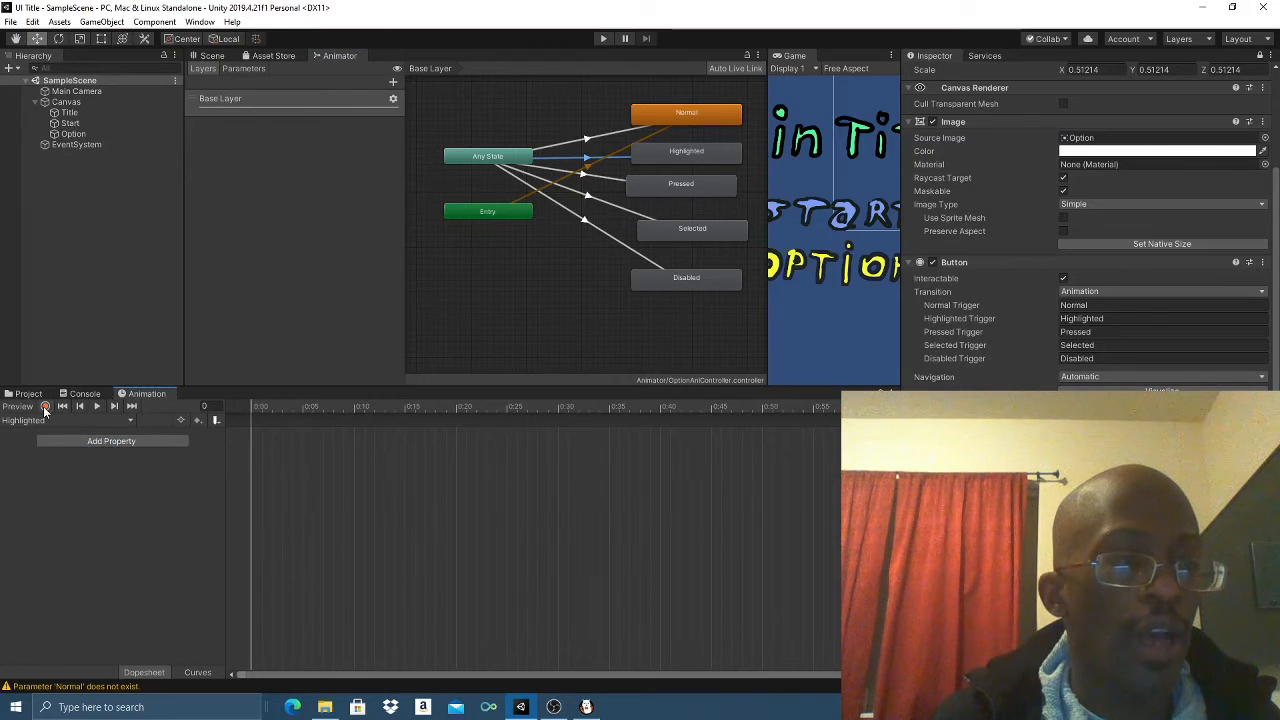
left_click(45, 407)
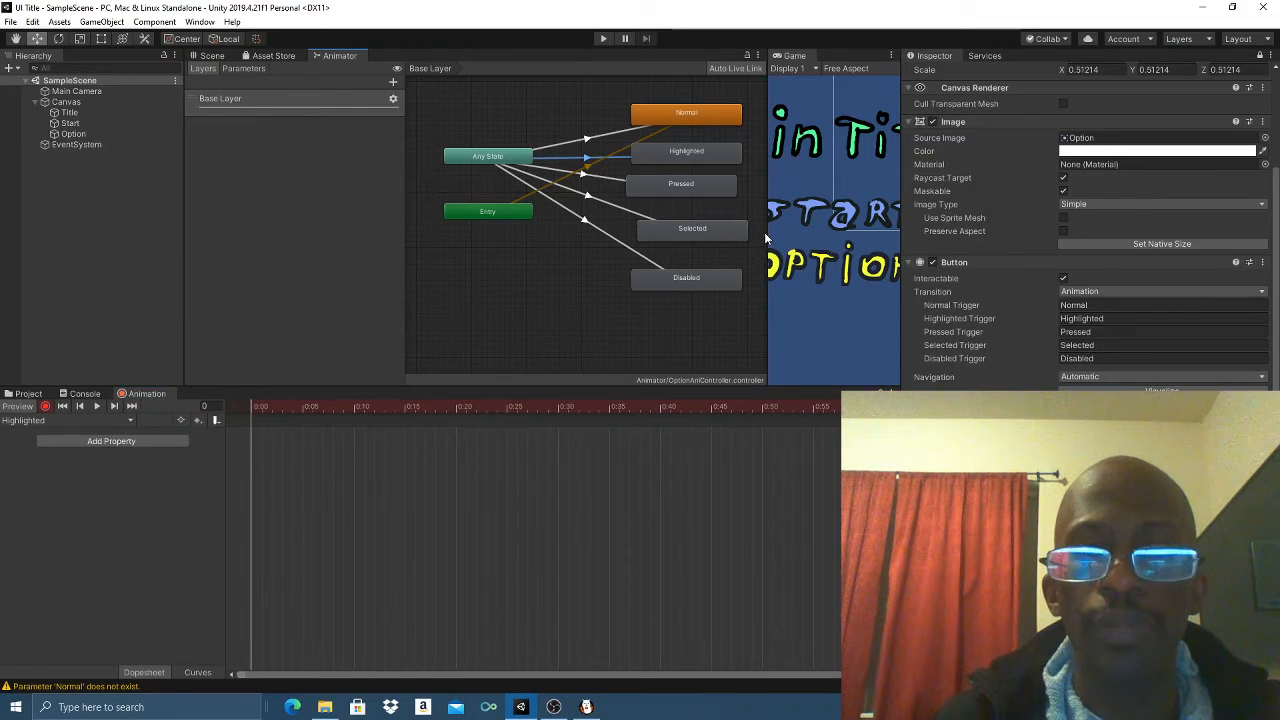
- Widen the Game view and scale the Option object uniformly to about 0.745 at frame 0 of the Highlighted clip
left_click_drag(763, 227, 617, 227)
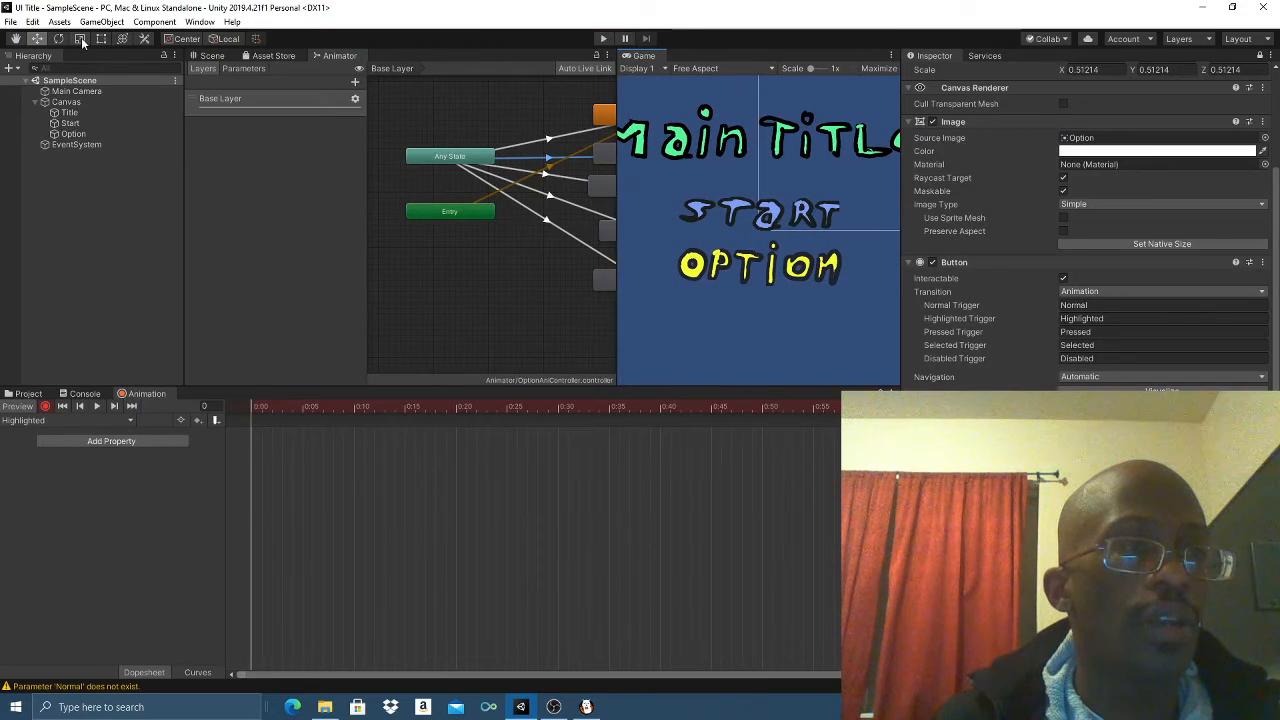
left_click(80, 38)
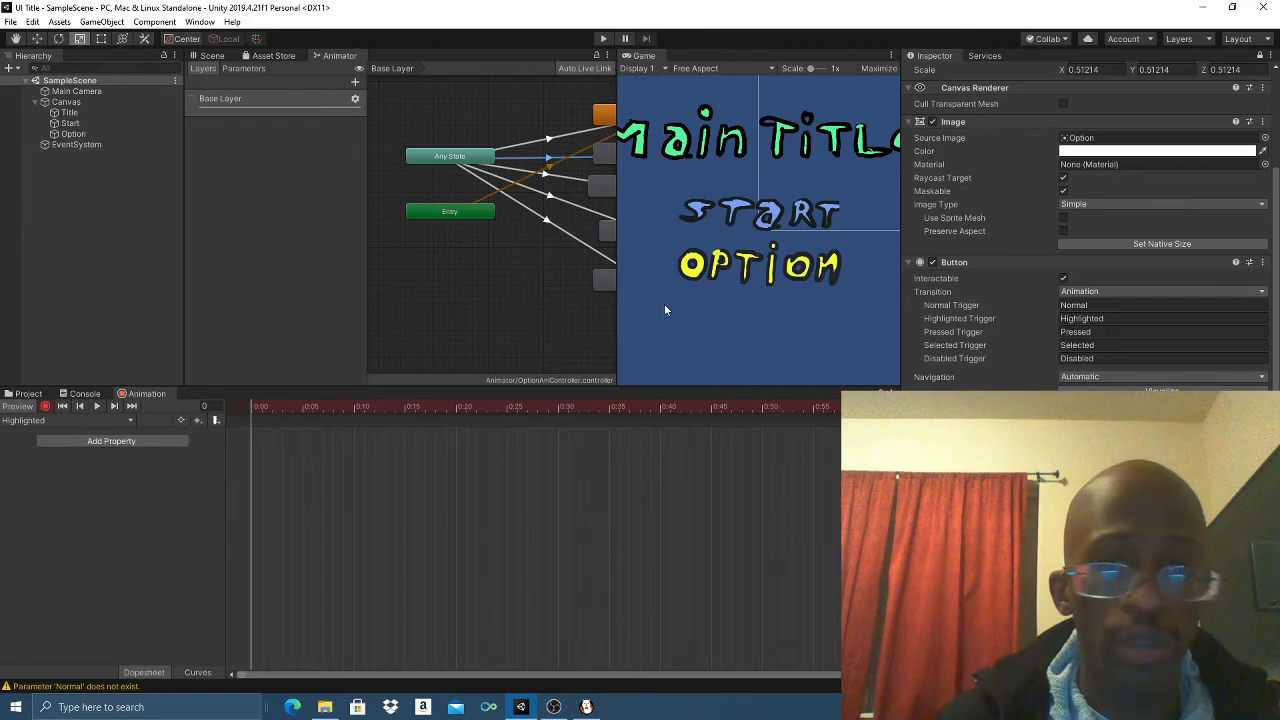
left_click(275, 56)
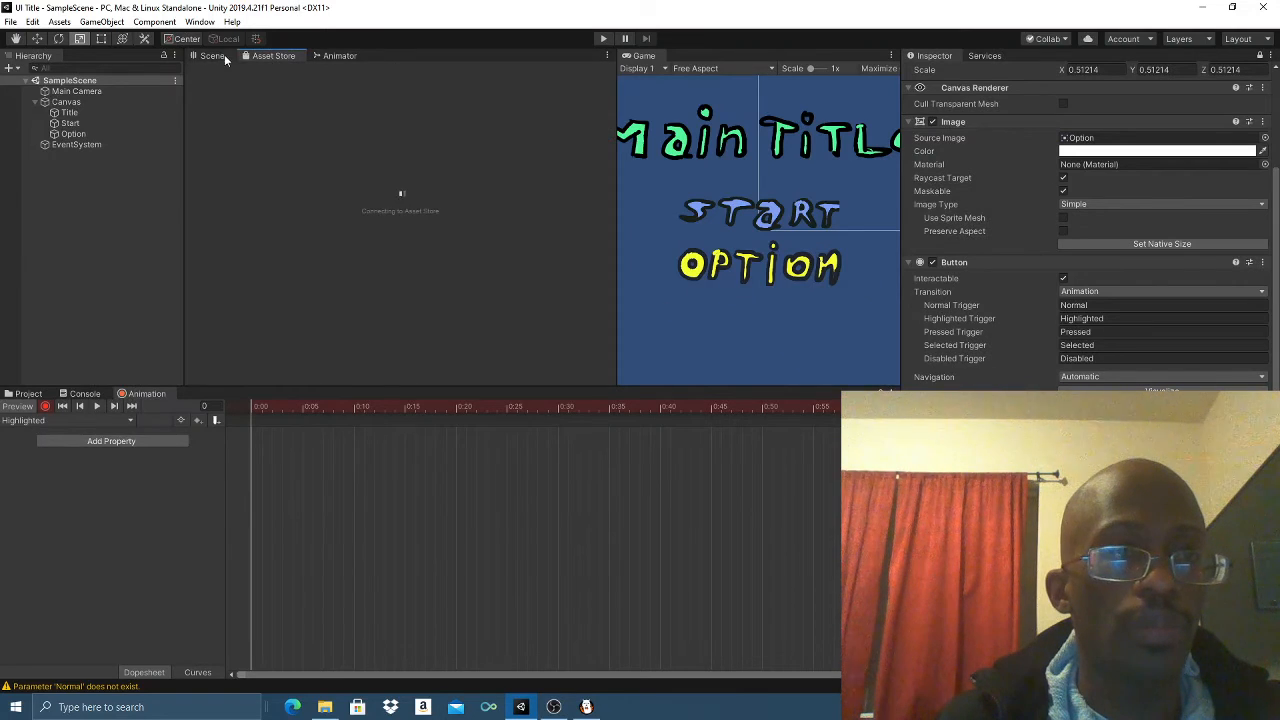
left_click(213, 56)
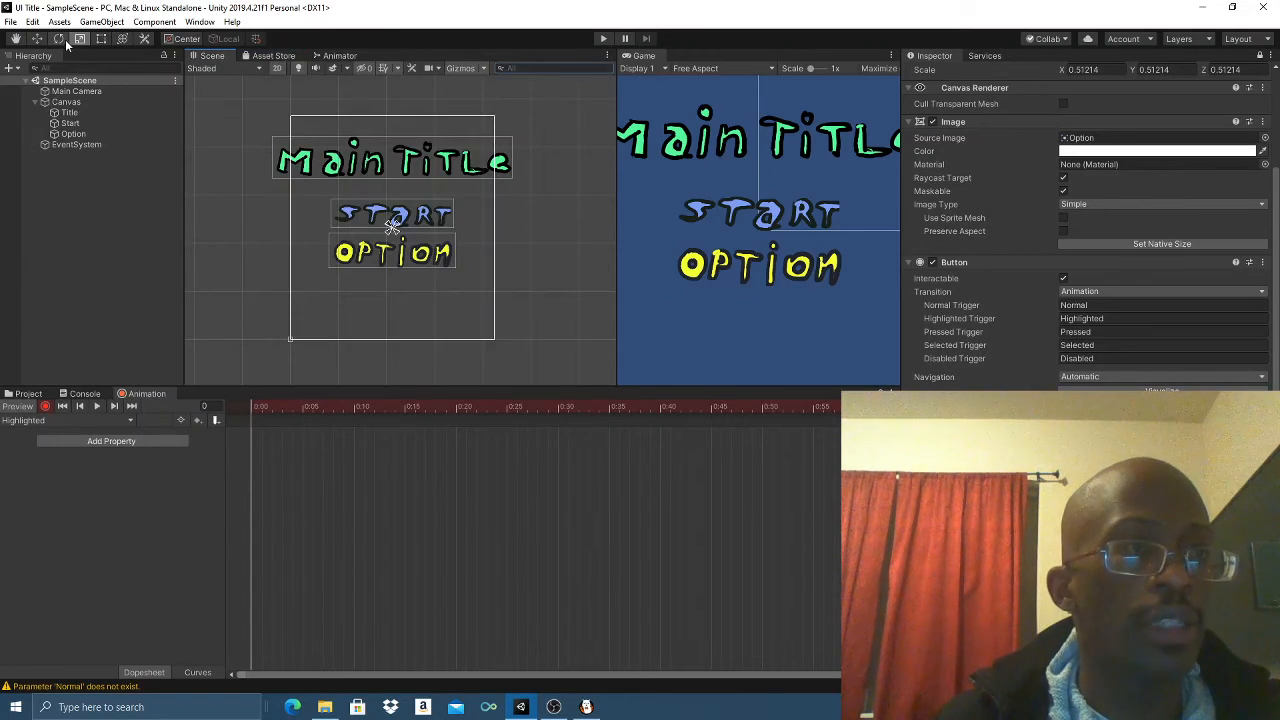
left_click(382, 259)
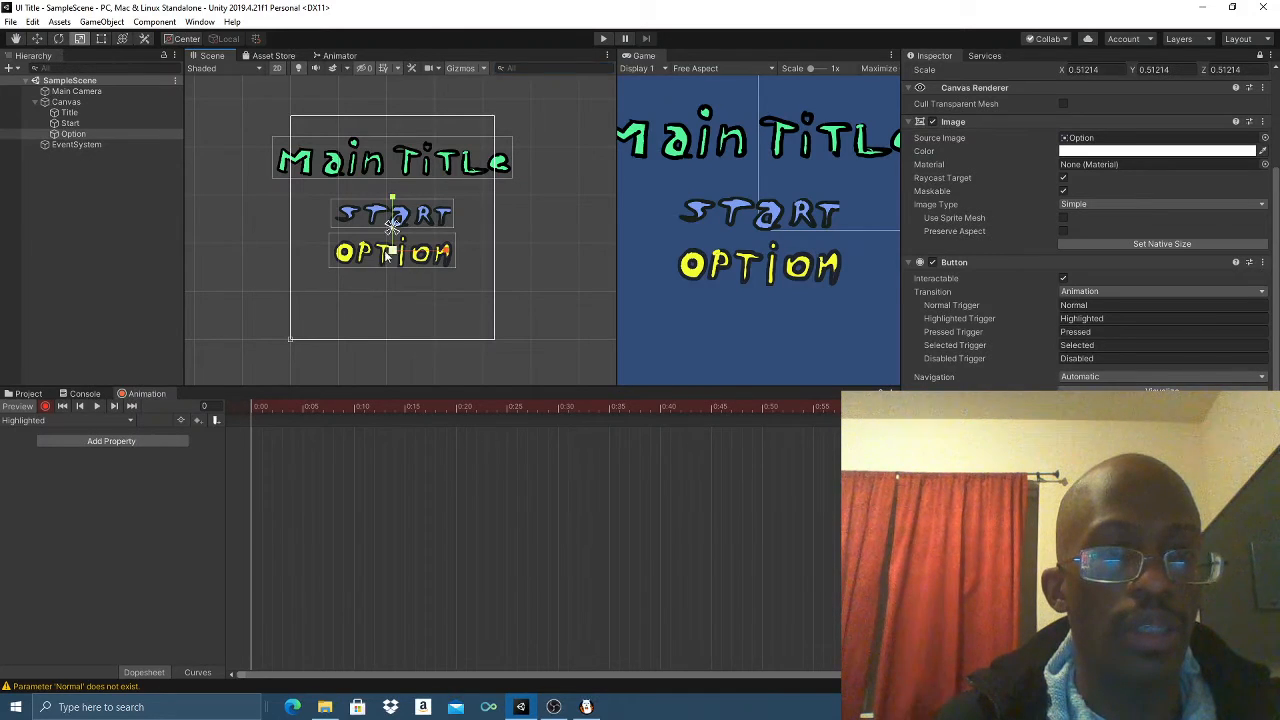
left_click_drag(393, 252, 428, 255)
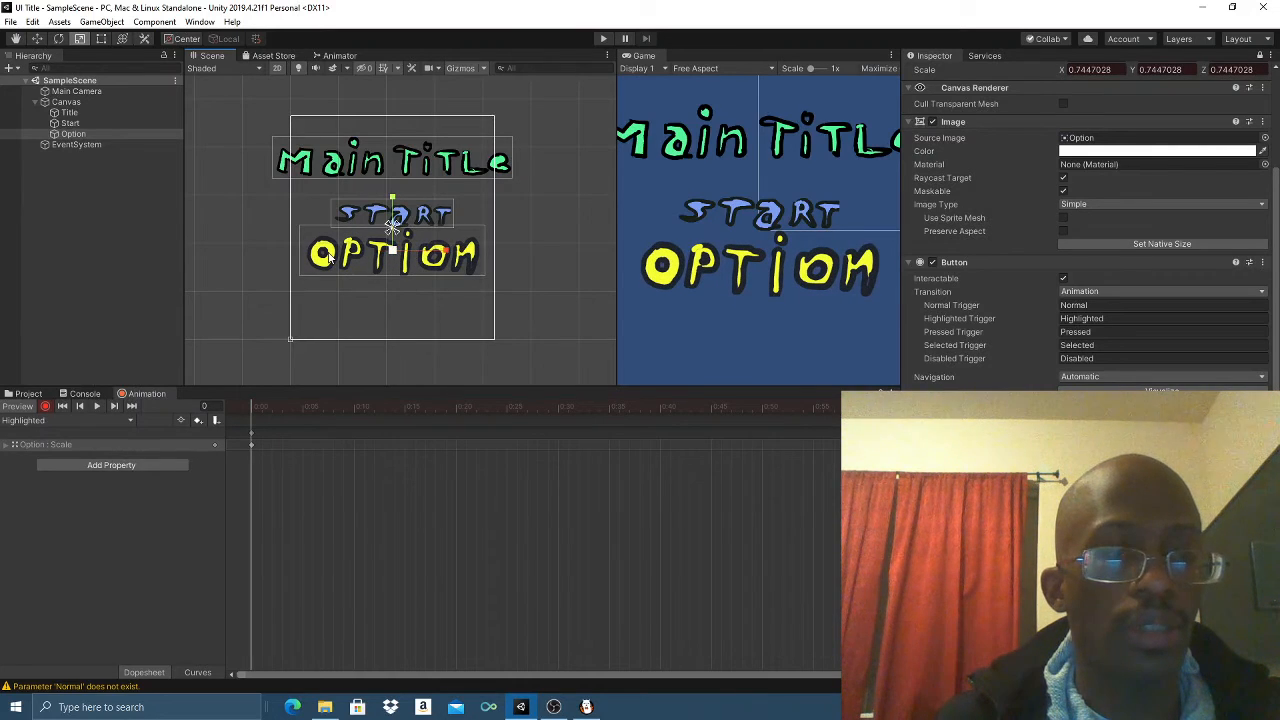
- Switch the Option object's animation timeline to the Pressed clip and align the Pressed state above Selected in the state graph
left_click(45, 406)
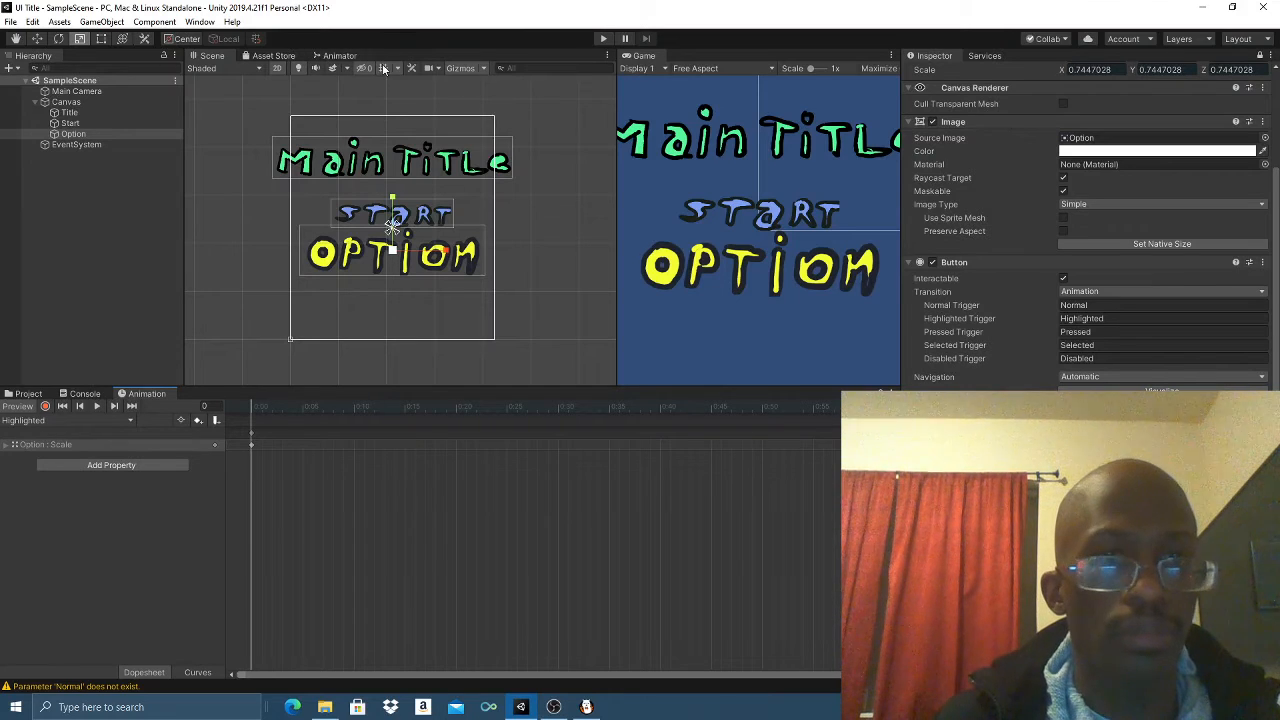
left_click(332, 56)
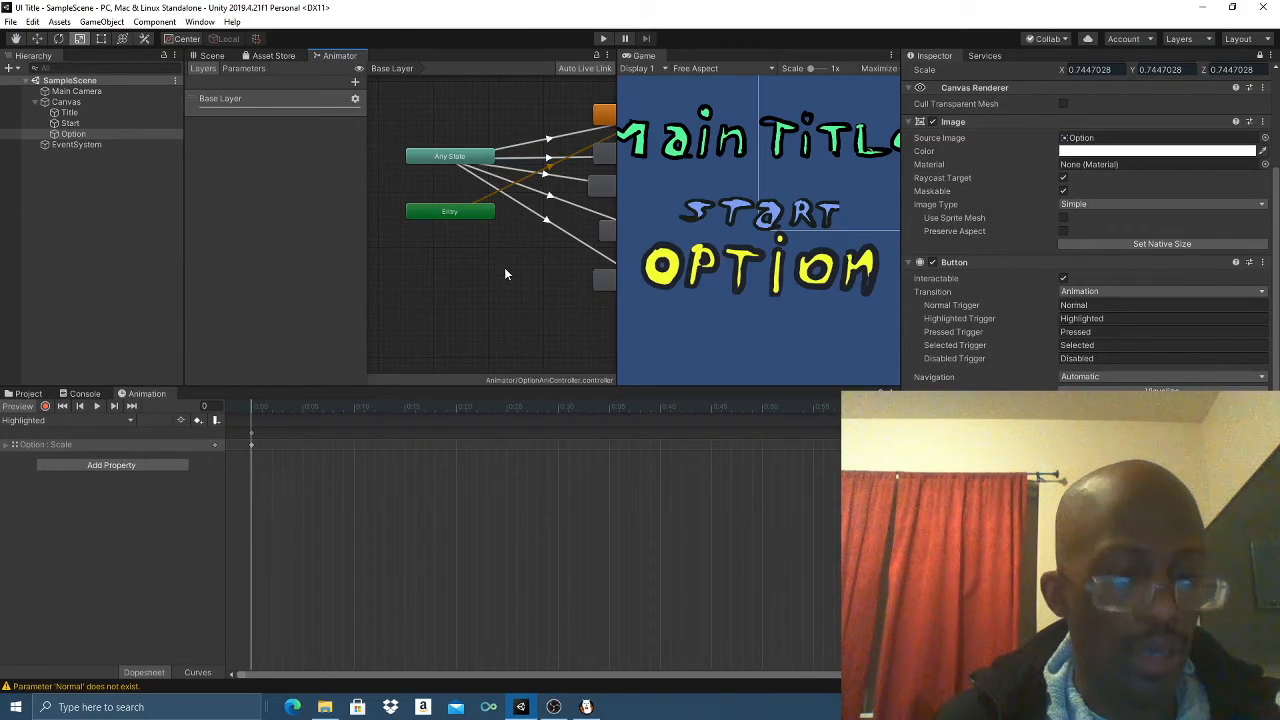
middle_click_drag(504, 267, 376, 259)
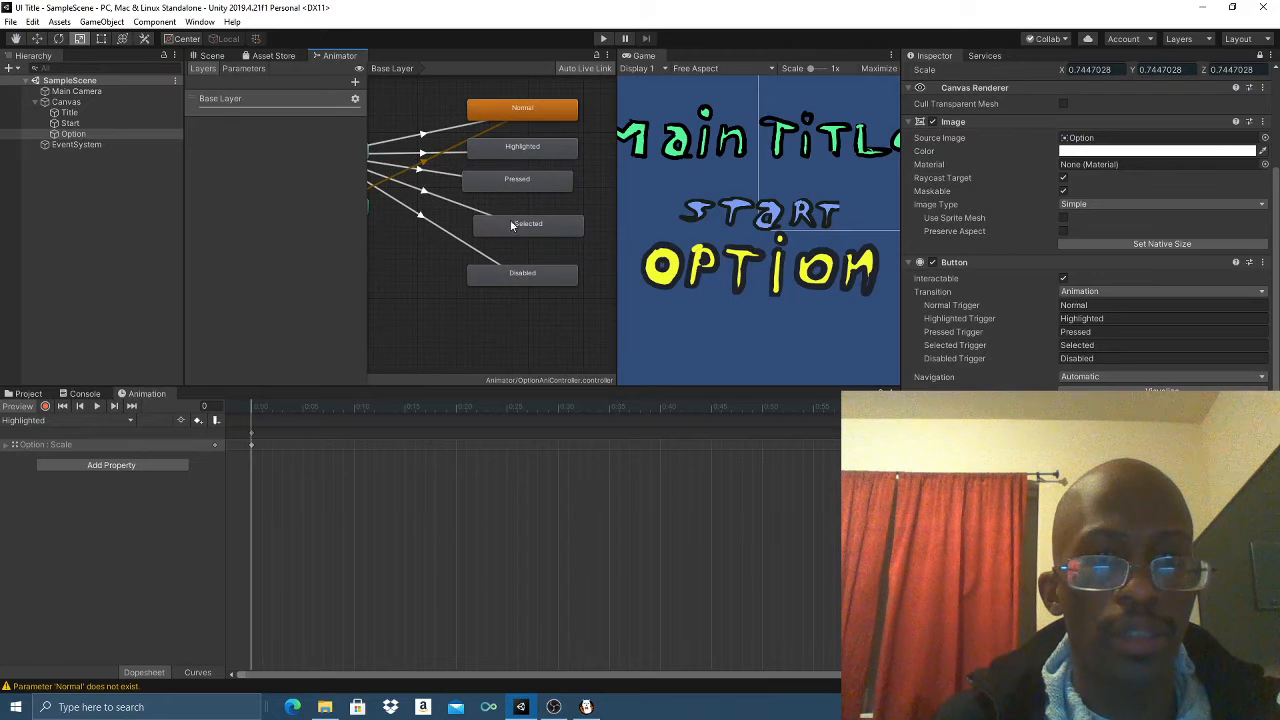
left_click(527, 181)
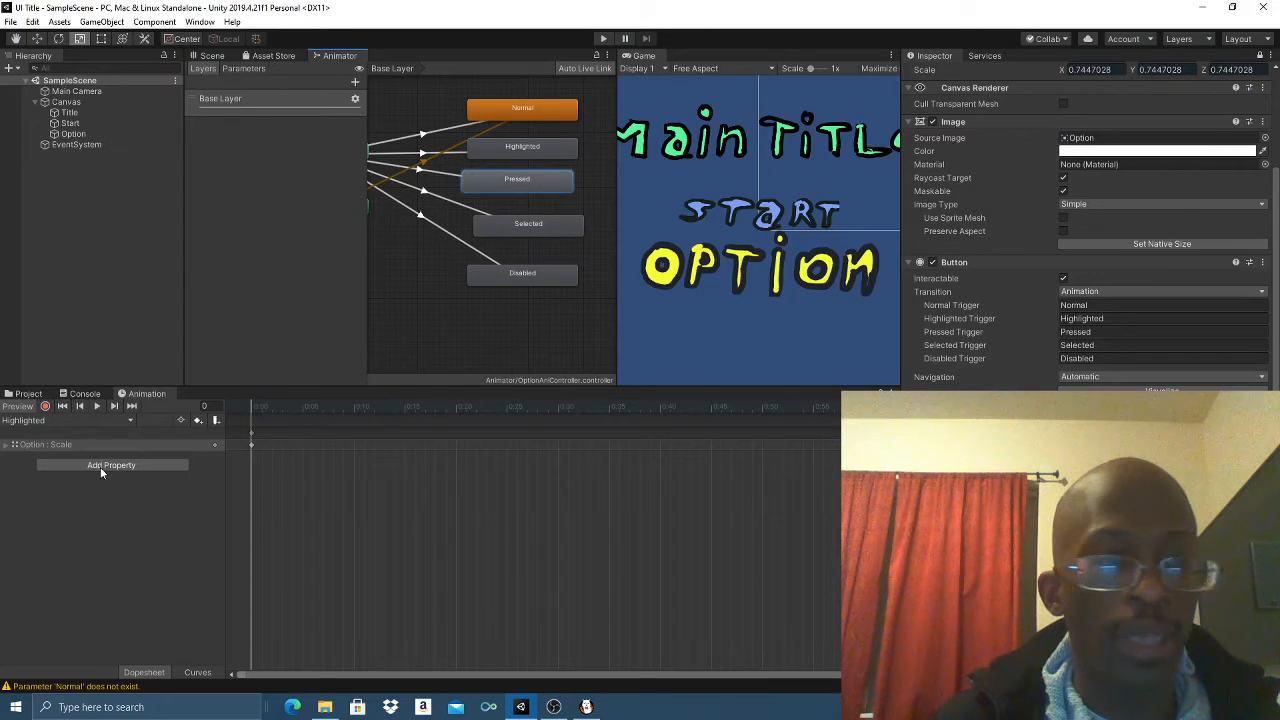
left_click(60, 421)
left_click(45, 464)
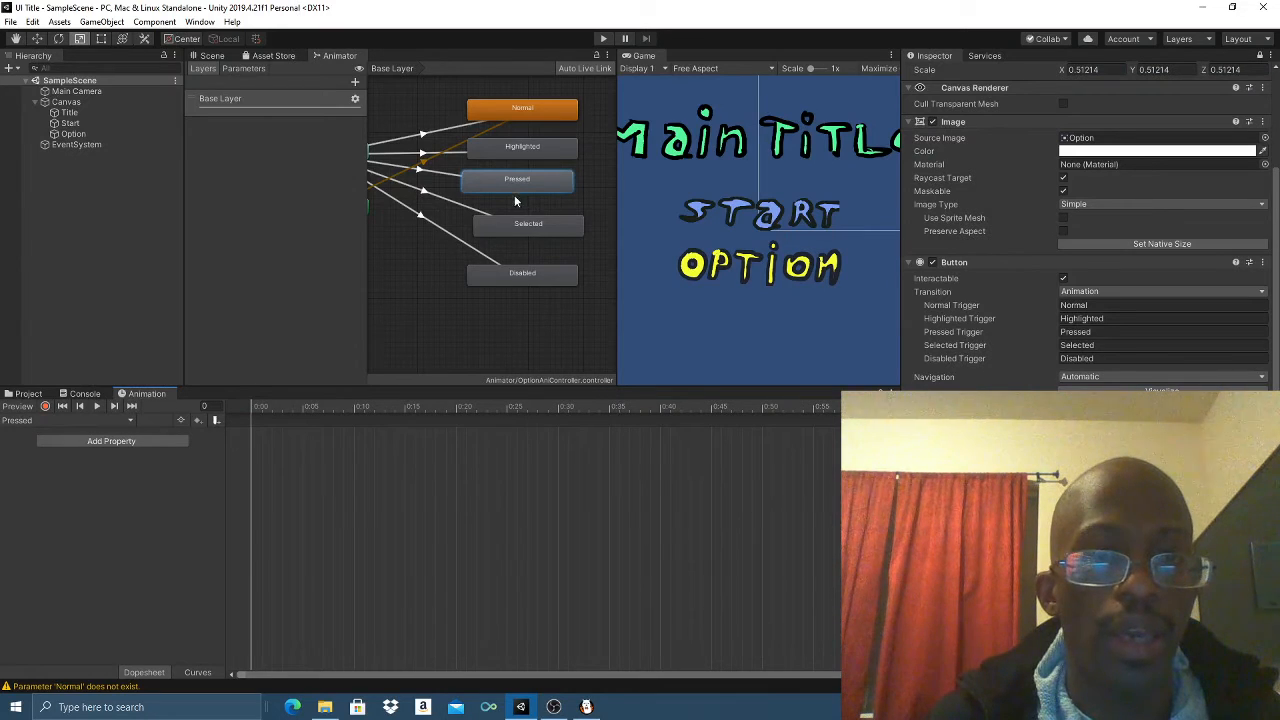
left_click_drag(513, 189, 524, 195)
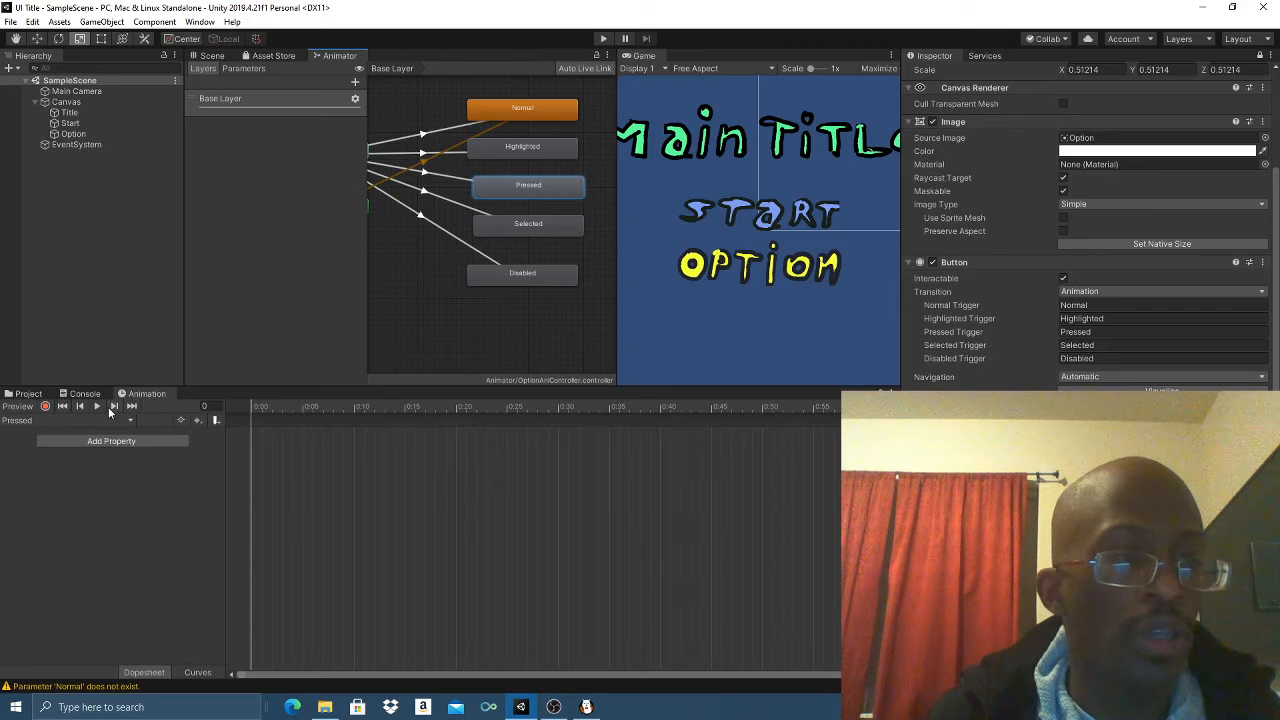
- Record a keyframe at frame 0 of the Pressed clip that scales the Option object uniformly to about 0.331
left_click(45, 406)
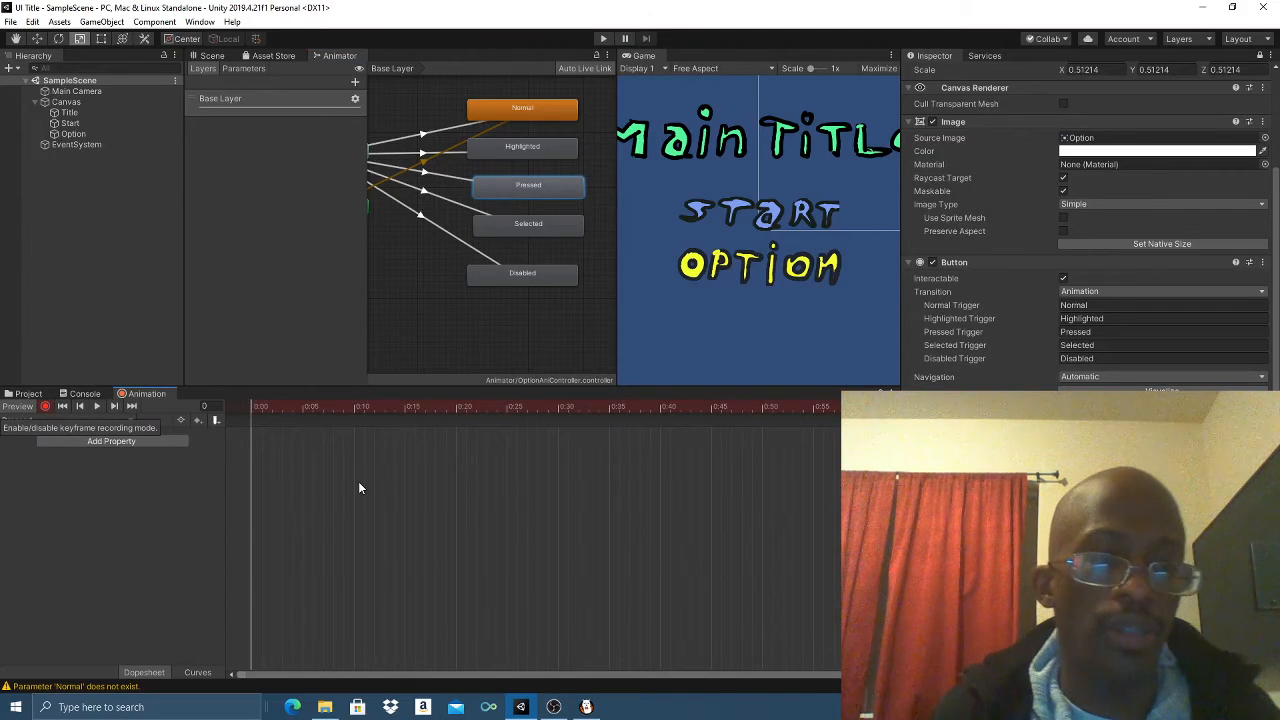
left_click(212, 56)
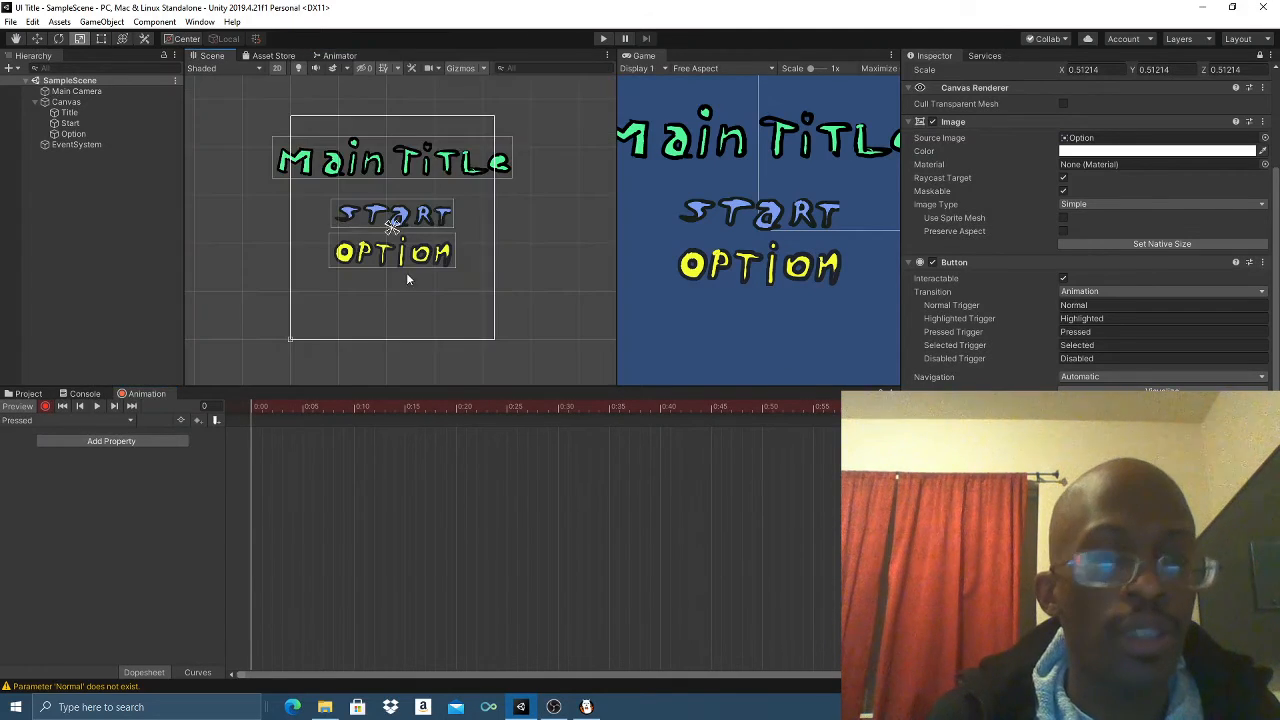
left_click(388, 258)
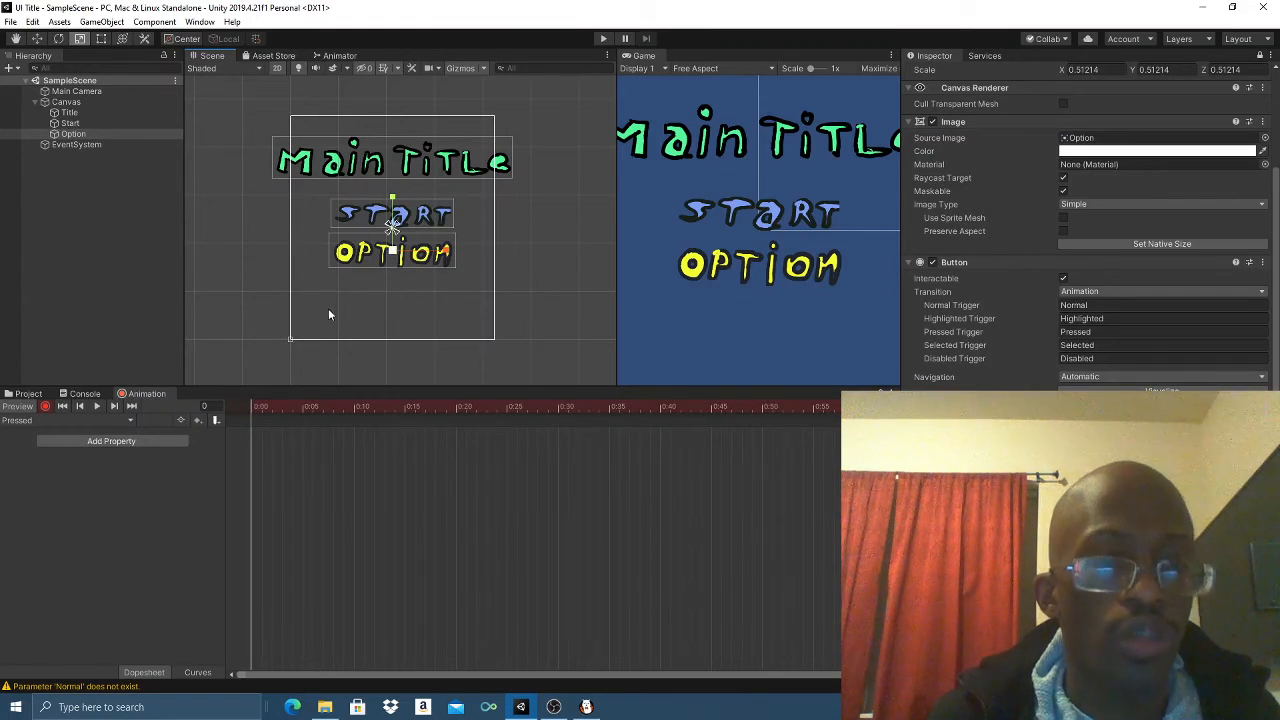
left_click_drag(395, 252, 373, 253)
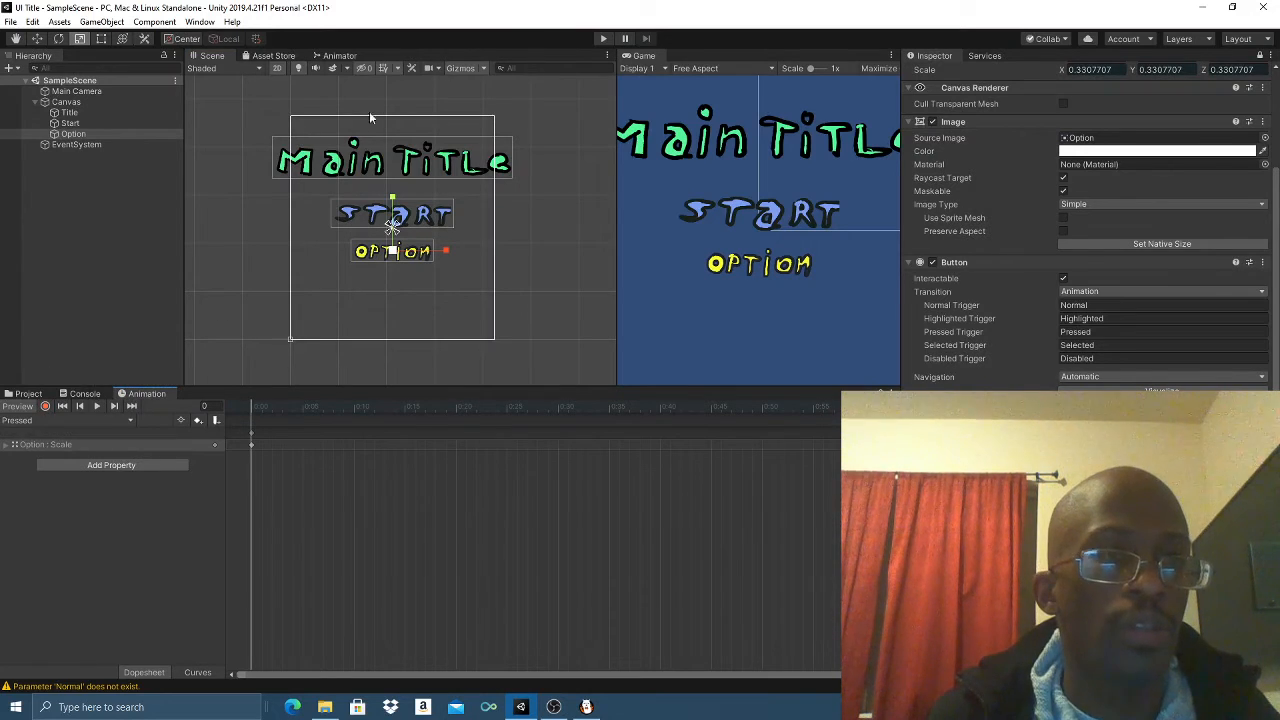
- Play the scene to test the Option button's state animations in the Game view, and leave play mode
left_click(604, 43)
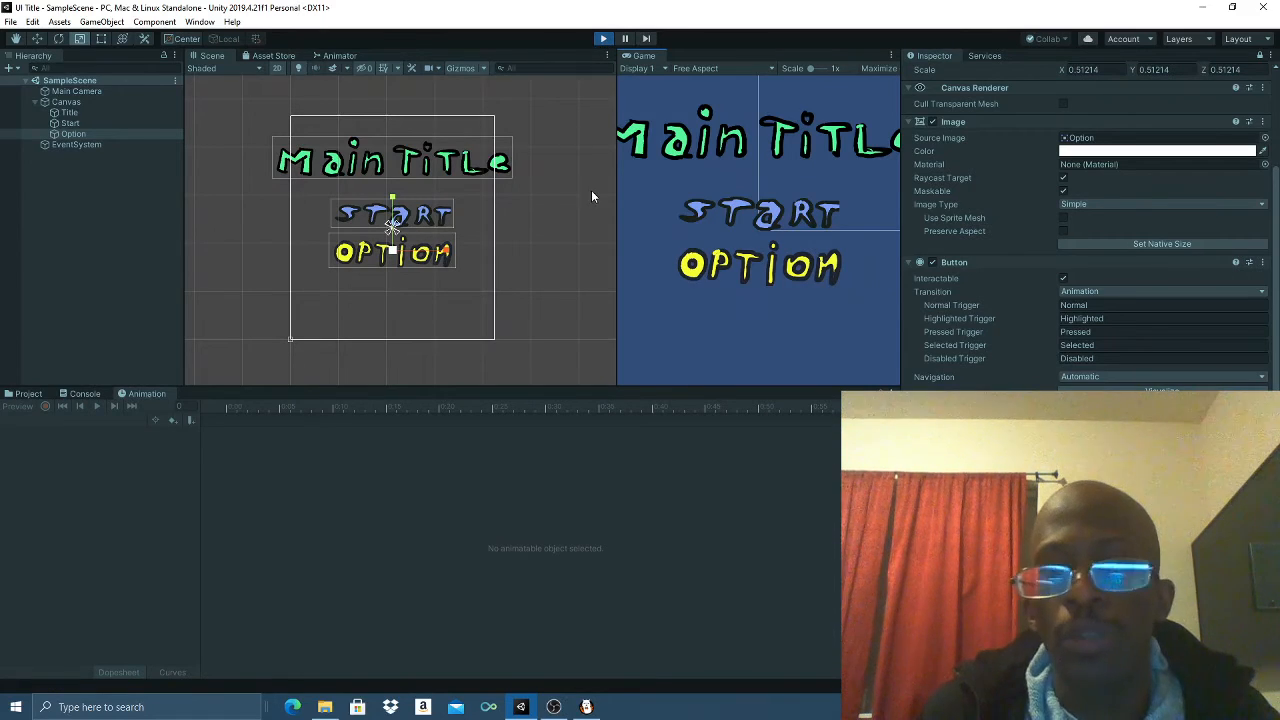
left_click(740, 265)
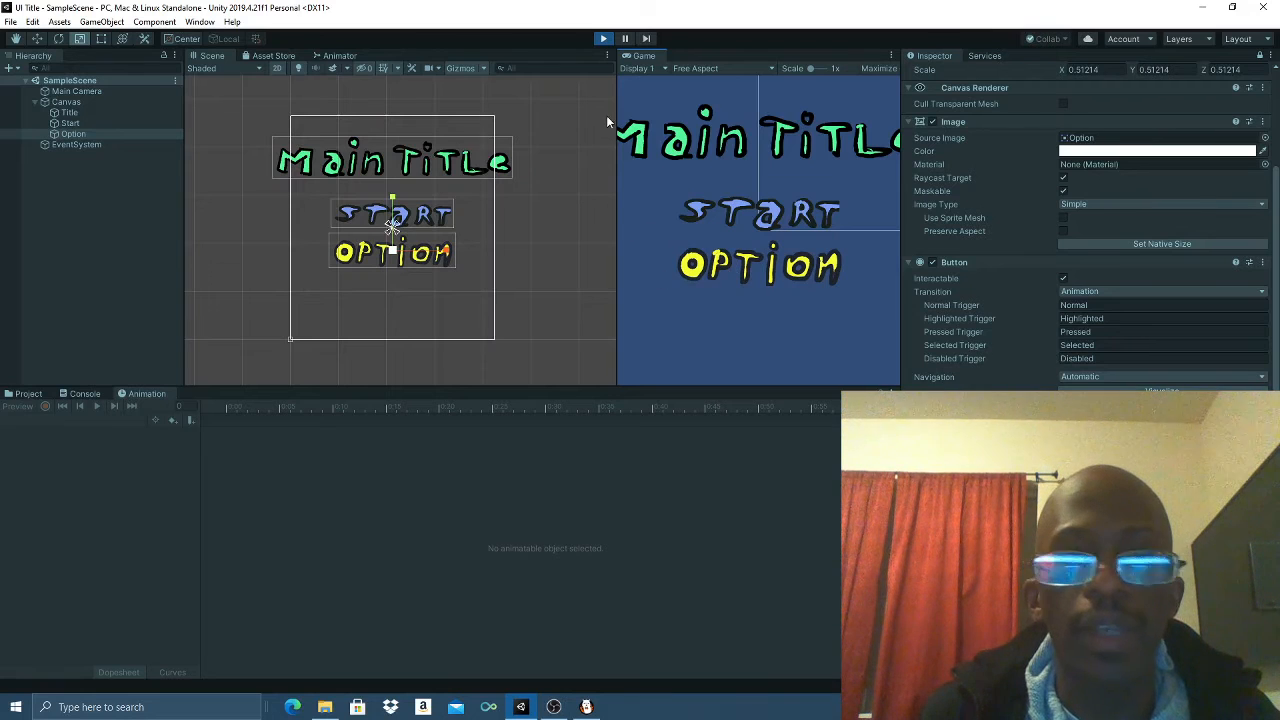
left_click(602, 43)
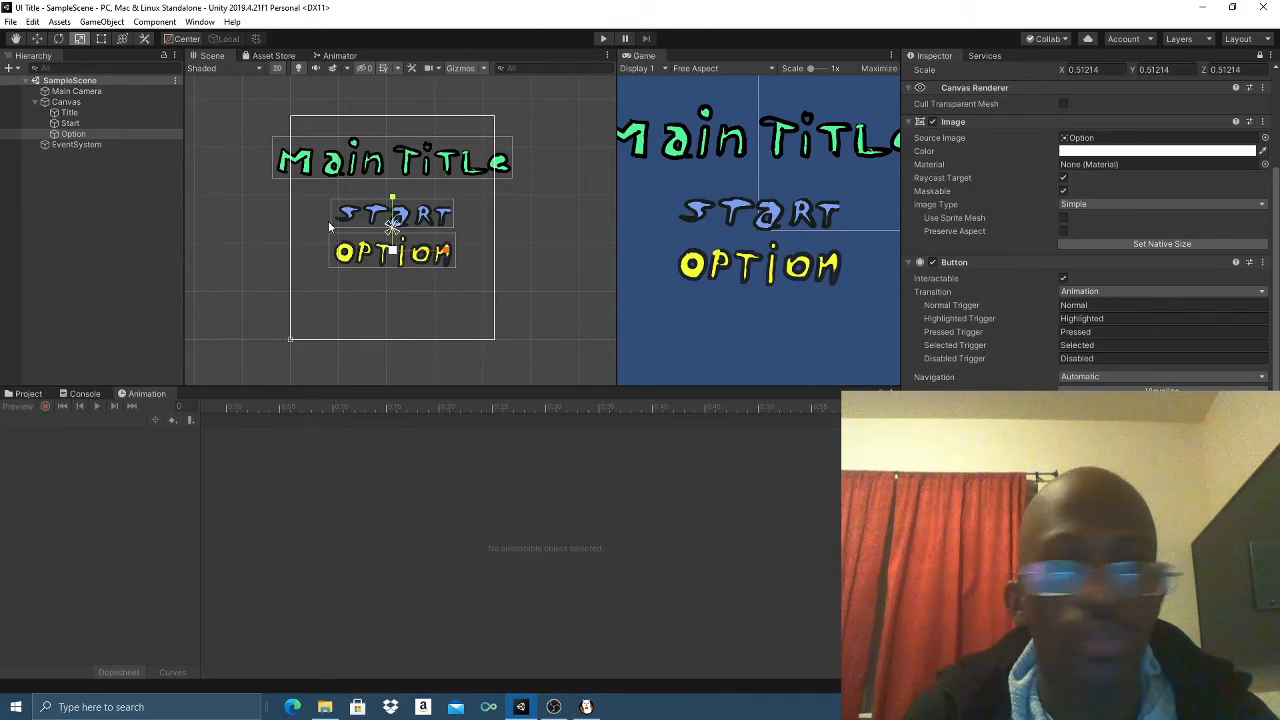
- Change the Option button's transition to Color Tint in the locked Inspector
left_click(64, 113)
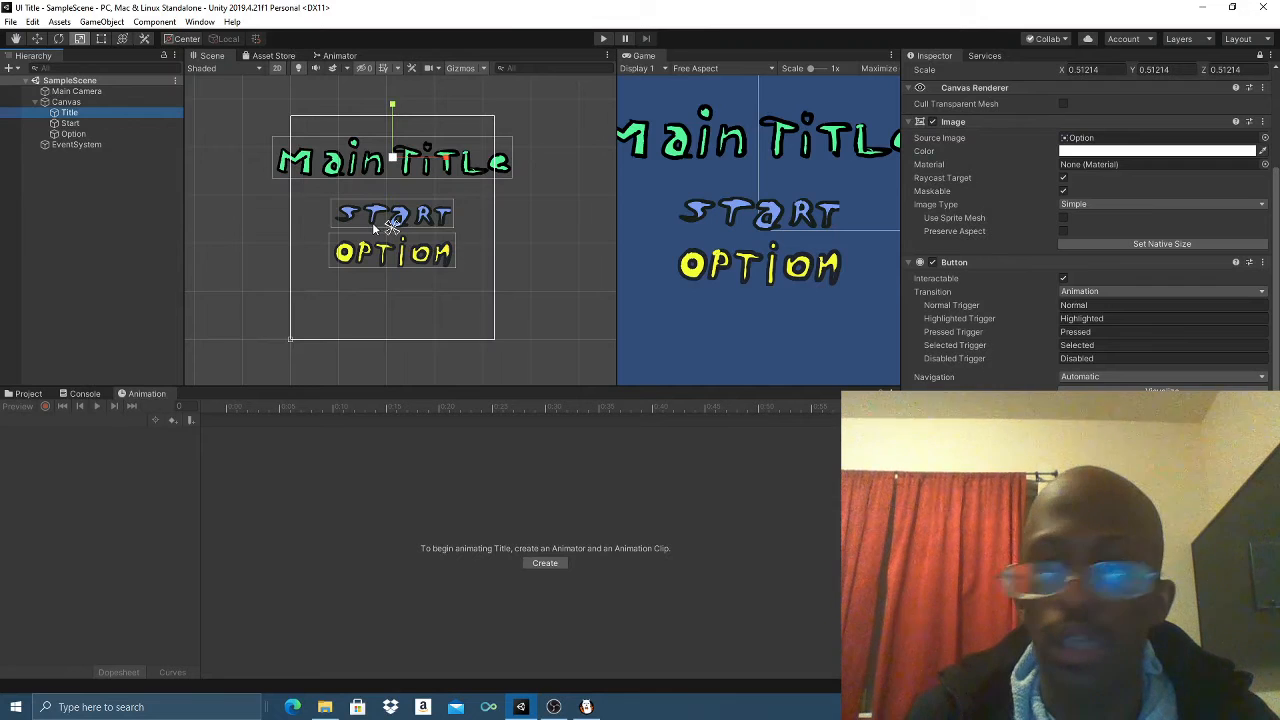
left_click(1103, 291)
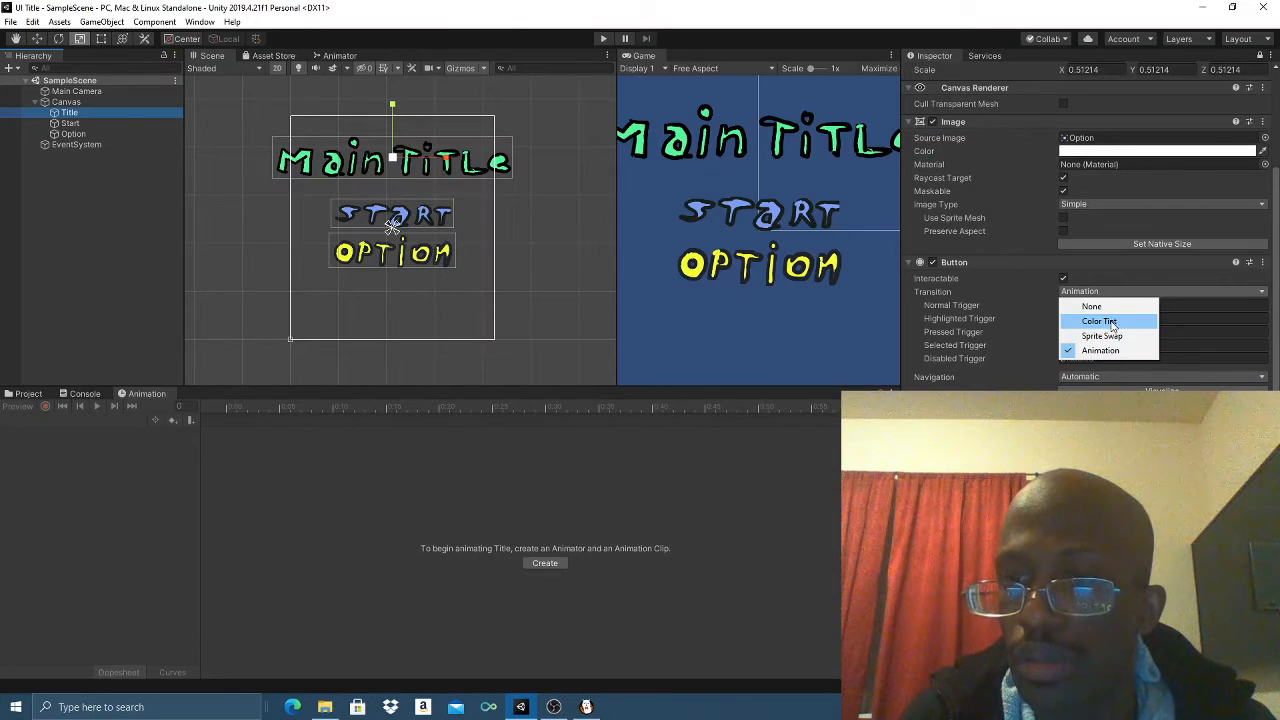
left_click(1100, 321)
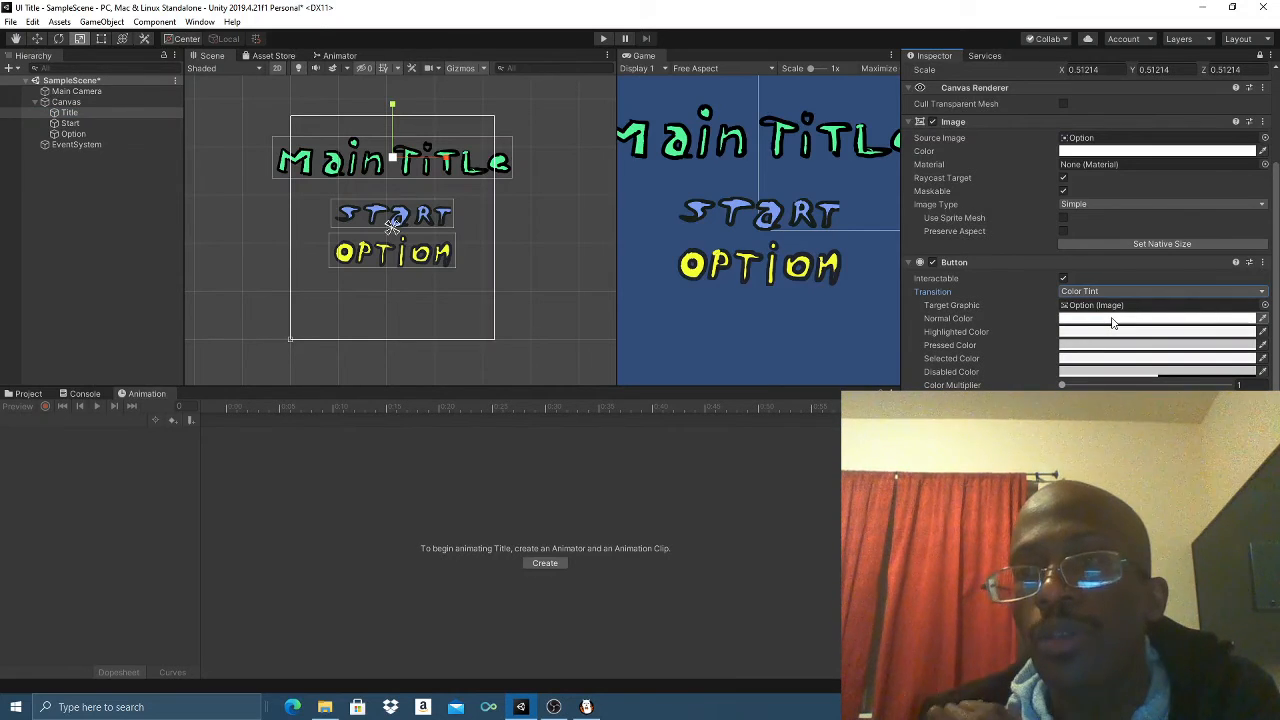
- Unlock the Inspector so it follows the selection, check it on the Option and Start objects, and select the Title object
scroll(1122, 227, "up", 3)
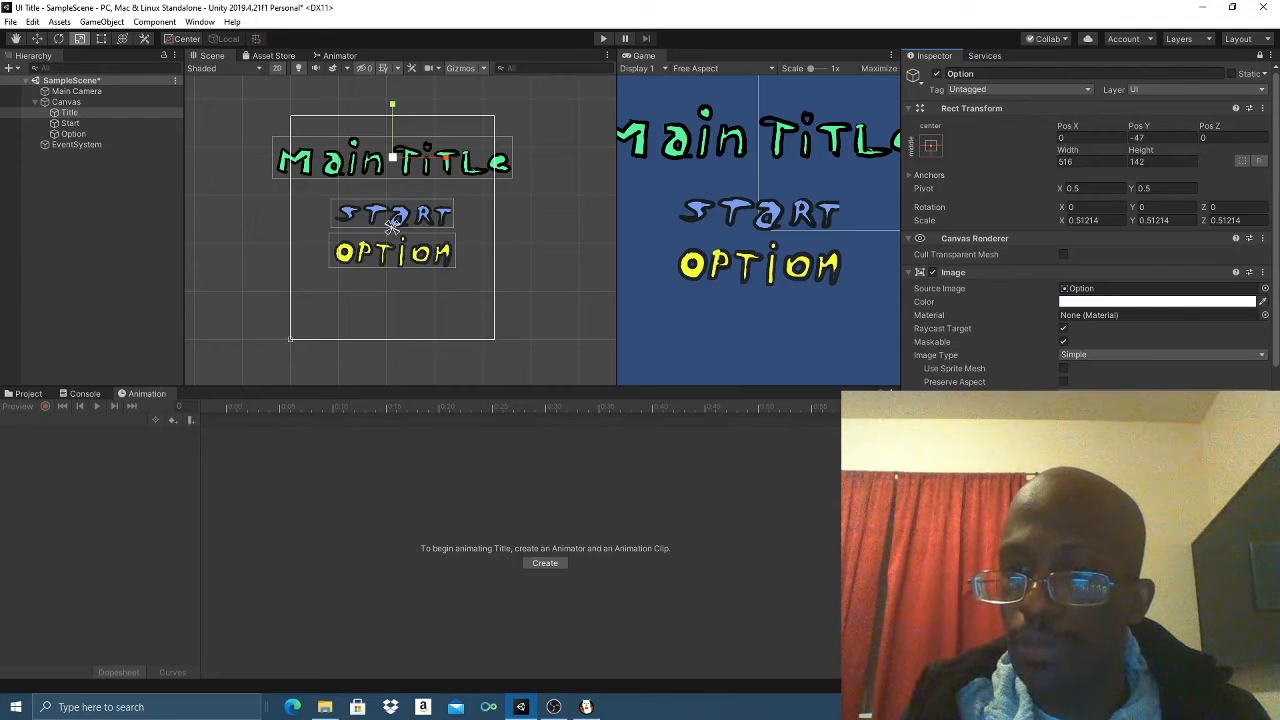
left_click(1260, 56)
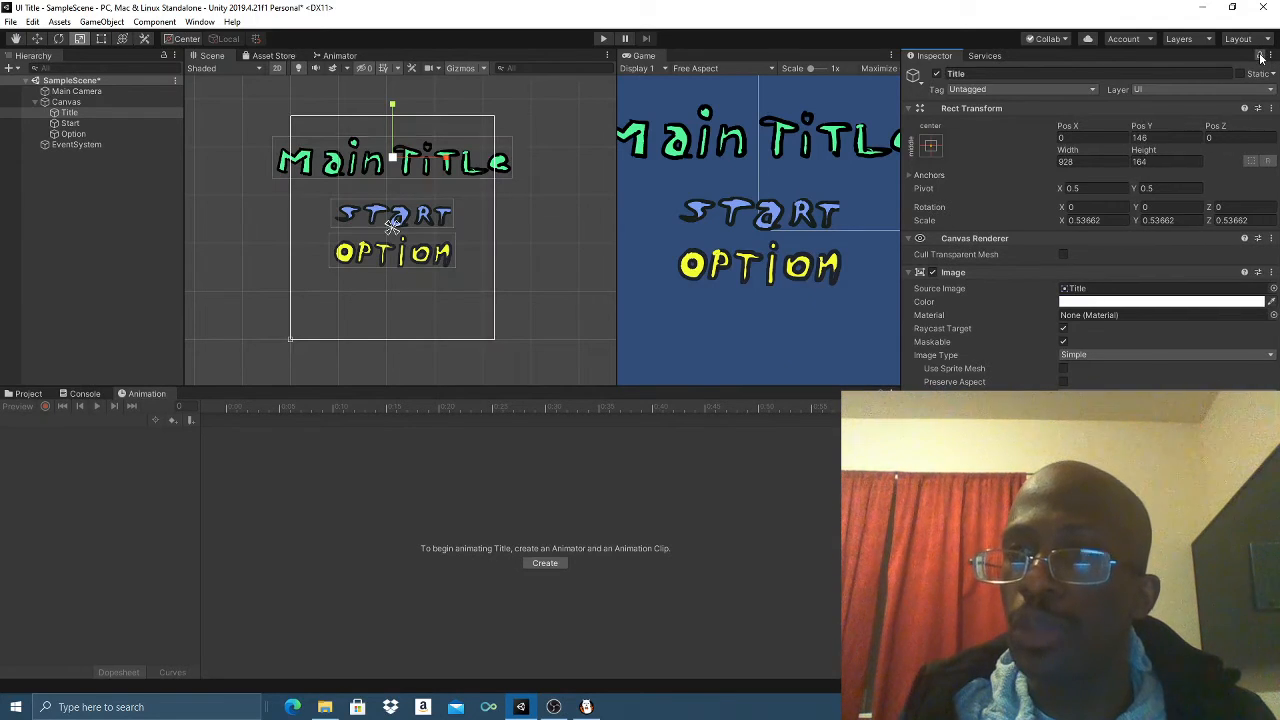
left_click(92, 113)
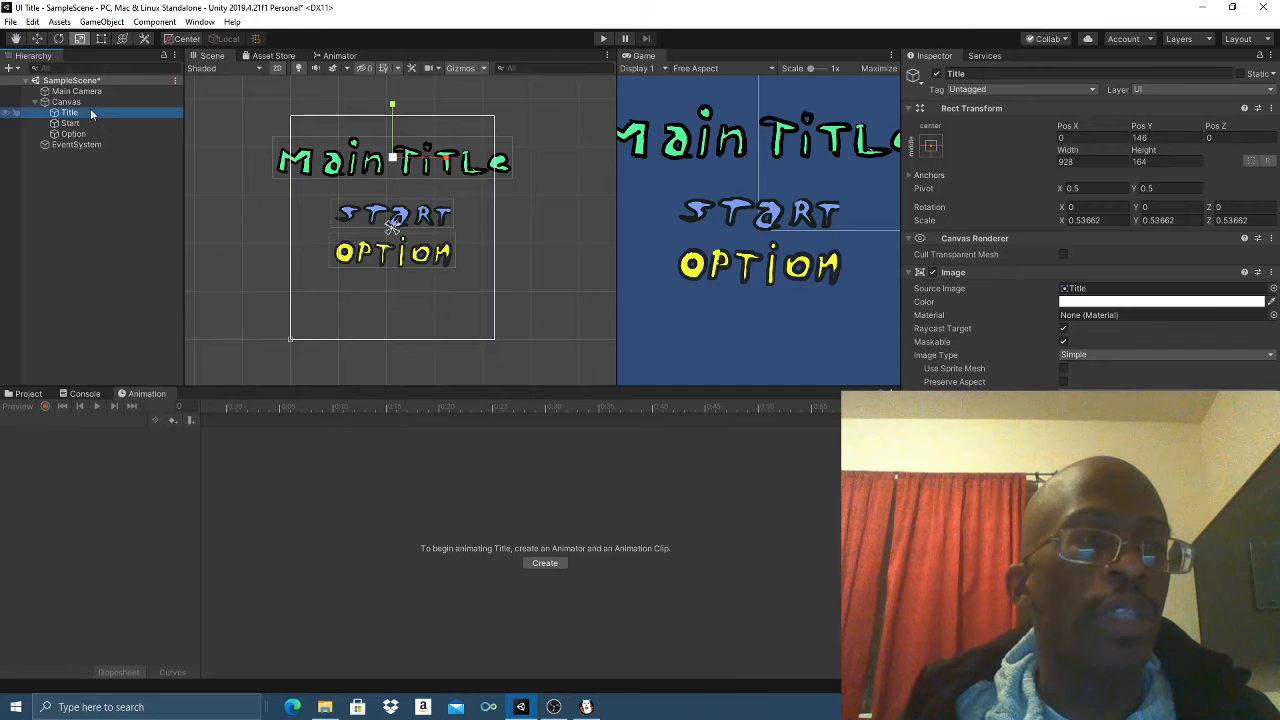
left_click(1260, 57)
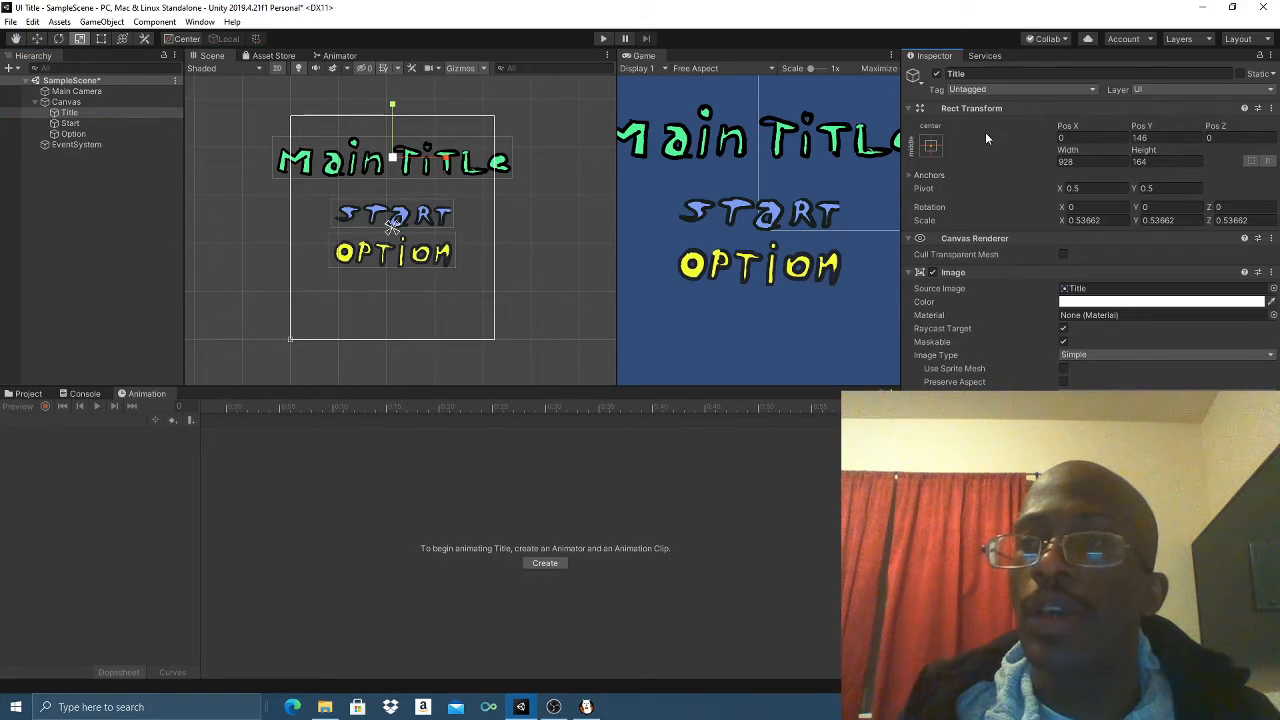
left_click(76, 134)
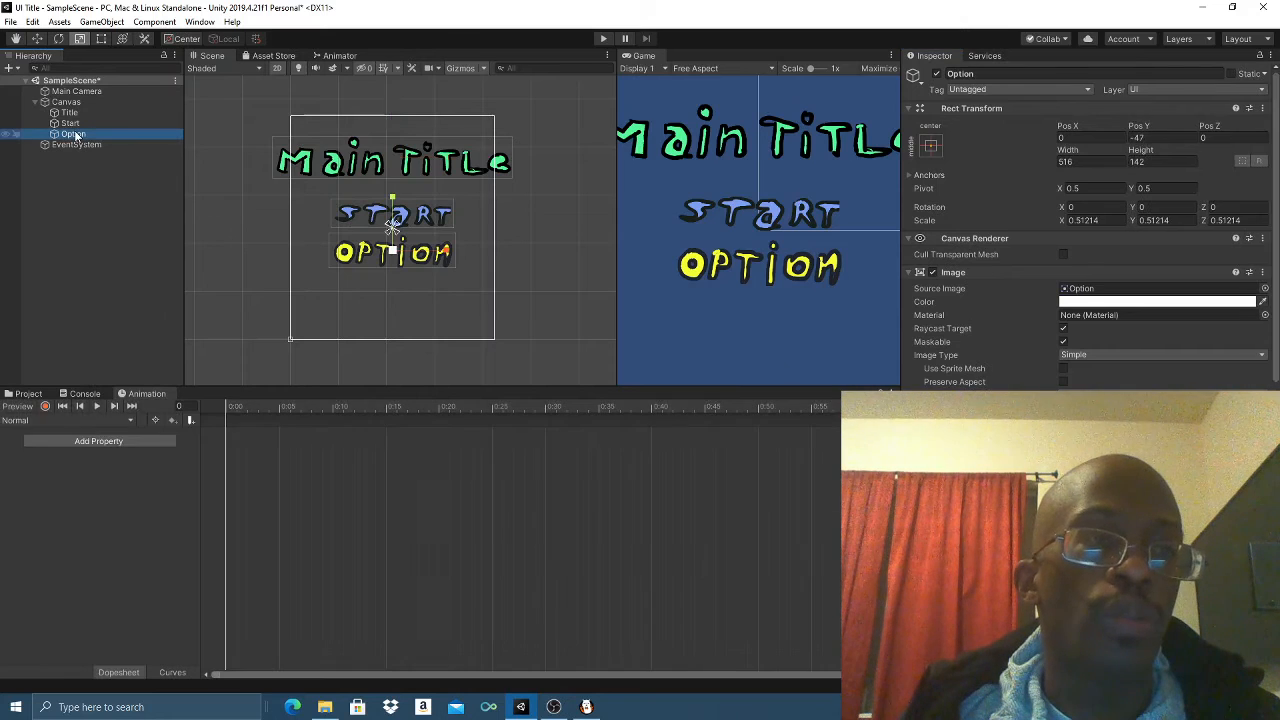
left_click(73, 125)
left_click(69, 116)
left_click(73, 126)
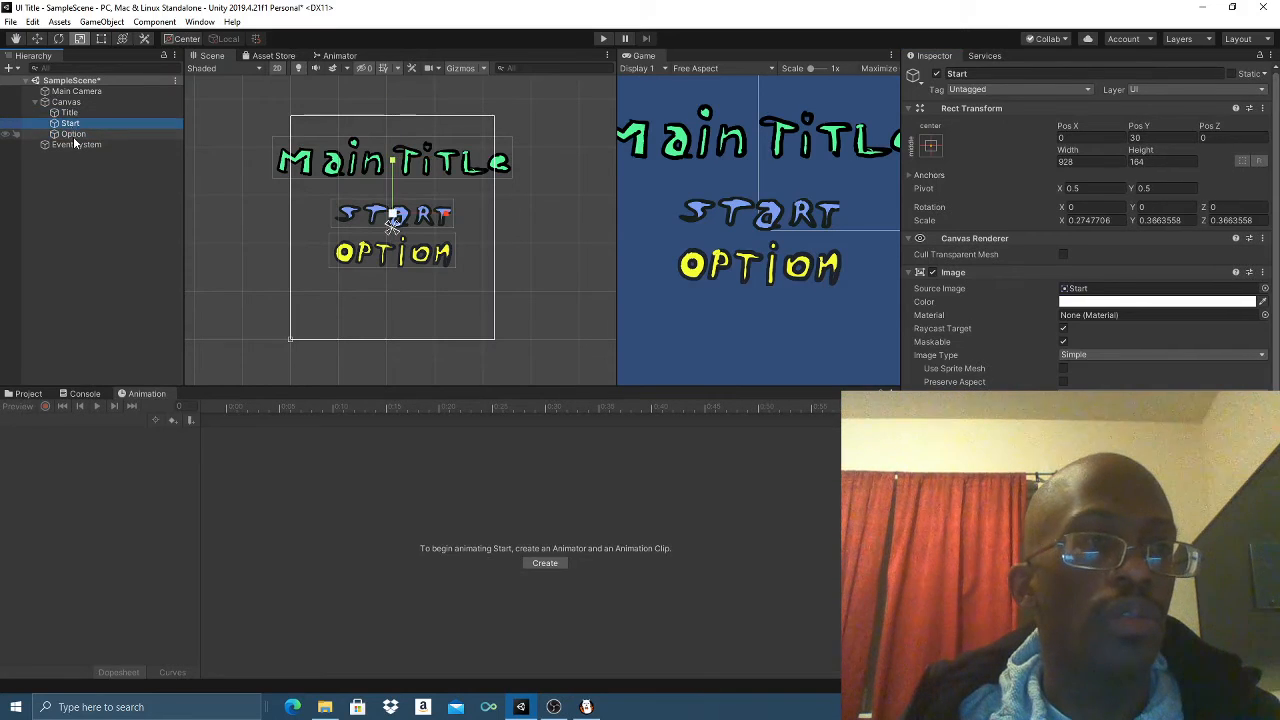
left_click(75, 136)
left_click(74, 125)
left_click(69, 113)
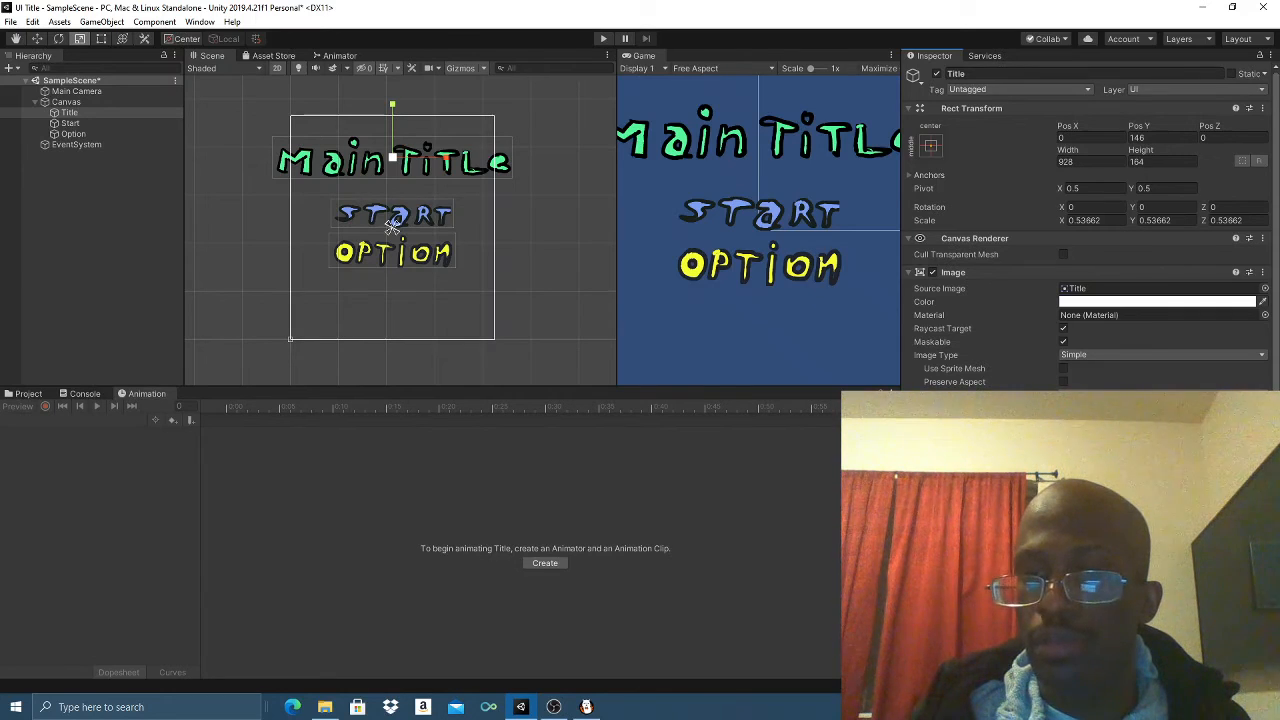
- Set the Title button's Highlighted Color to red with hexadecimal F82222
left_click(1157, 302)
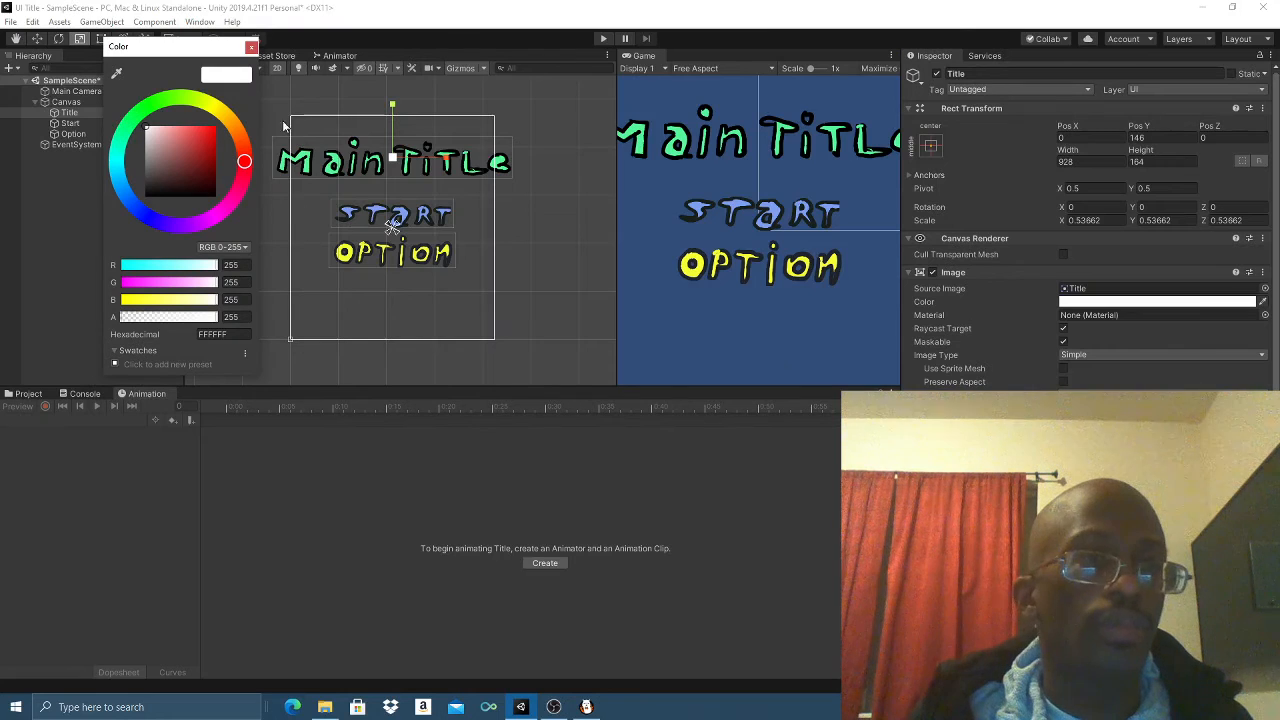
left_click(251, 47)
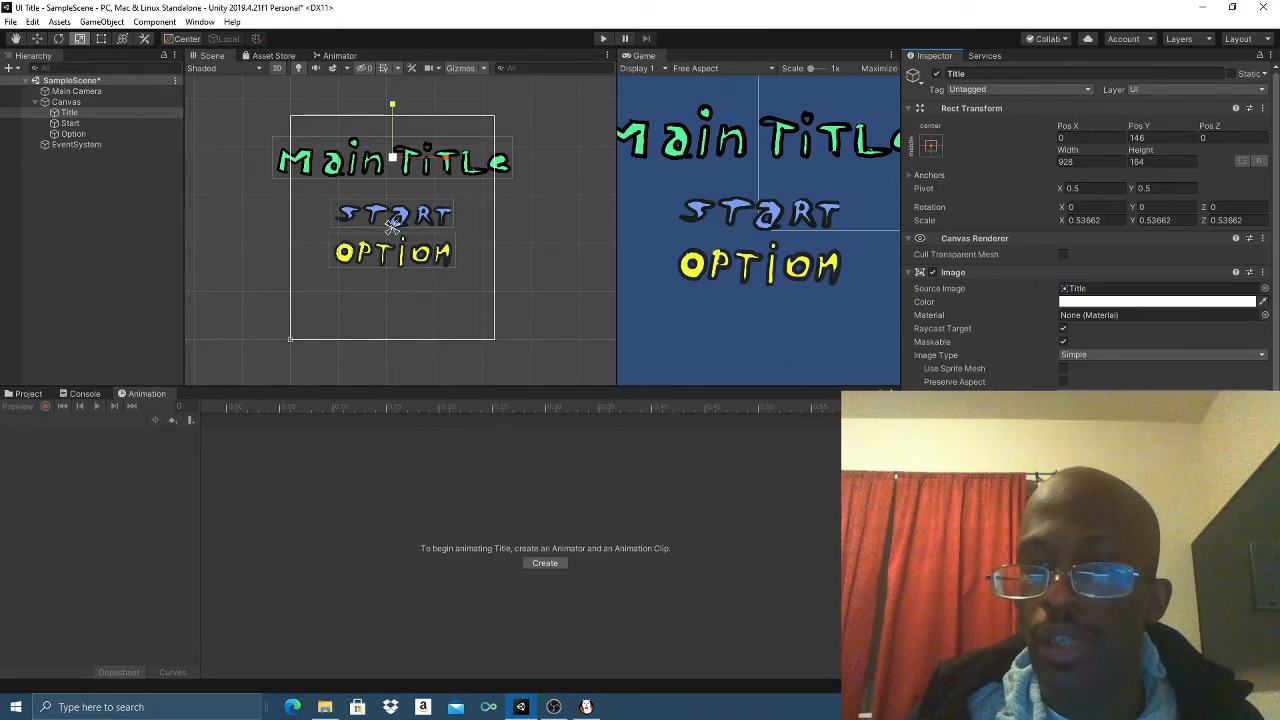
left_click(1157, 302)
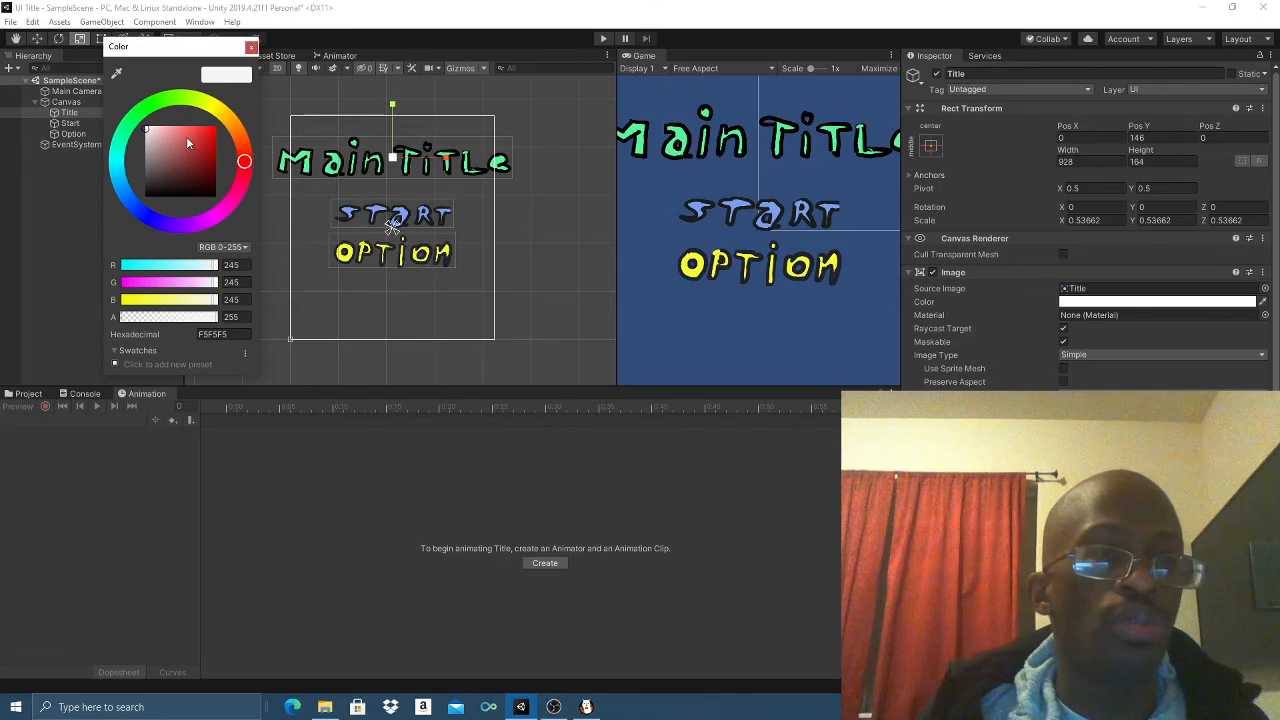
left_click(207, 129)
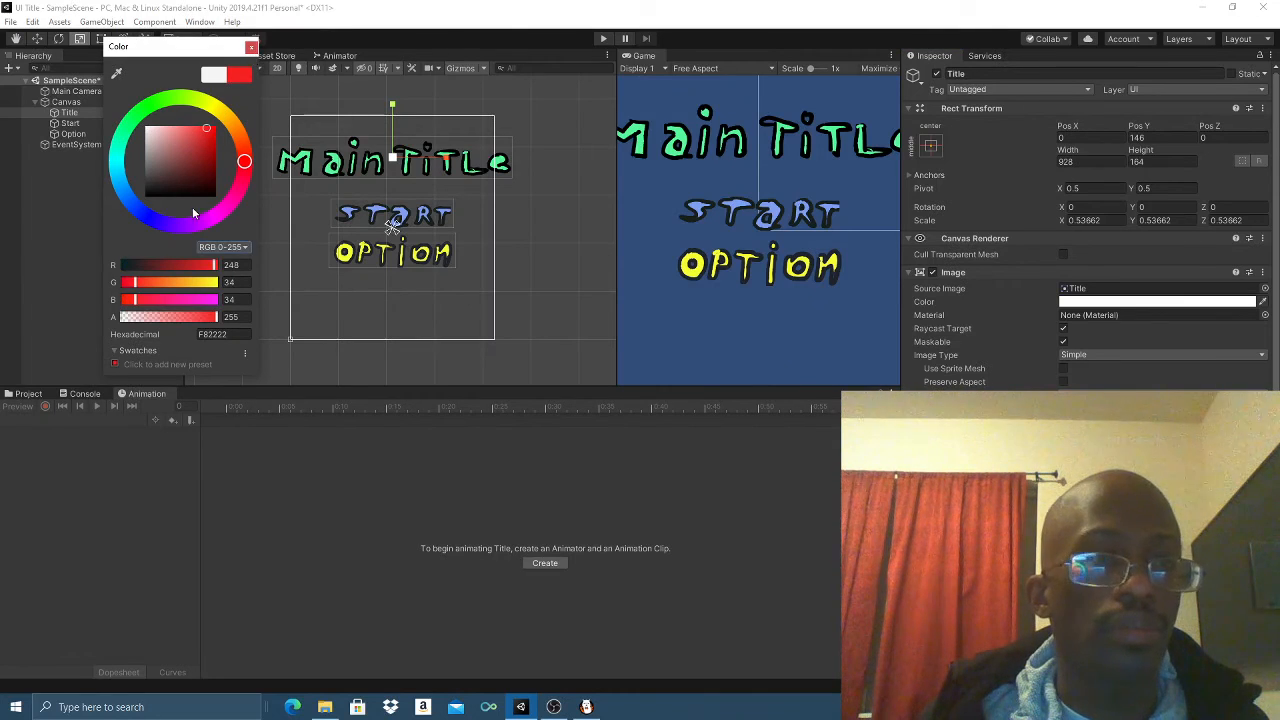
left_click(251, 47)
- Set the Title button's Pressed Color to blue with hexadecimal 0502E3
left_click(1157, 496)
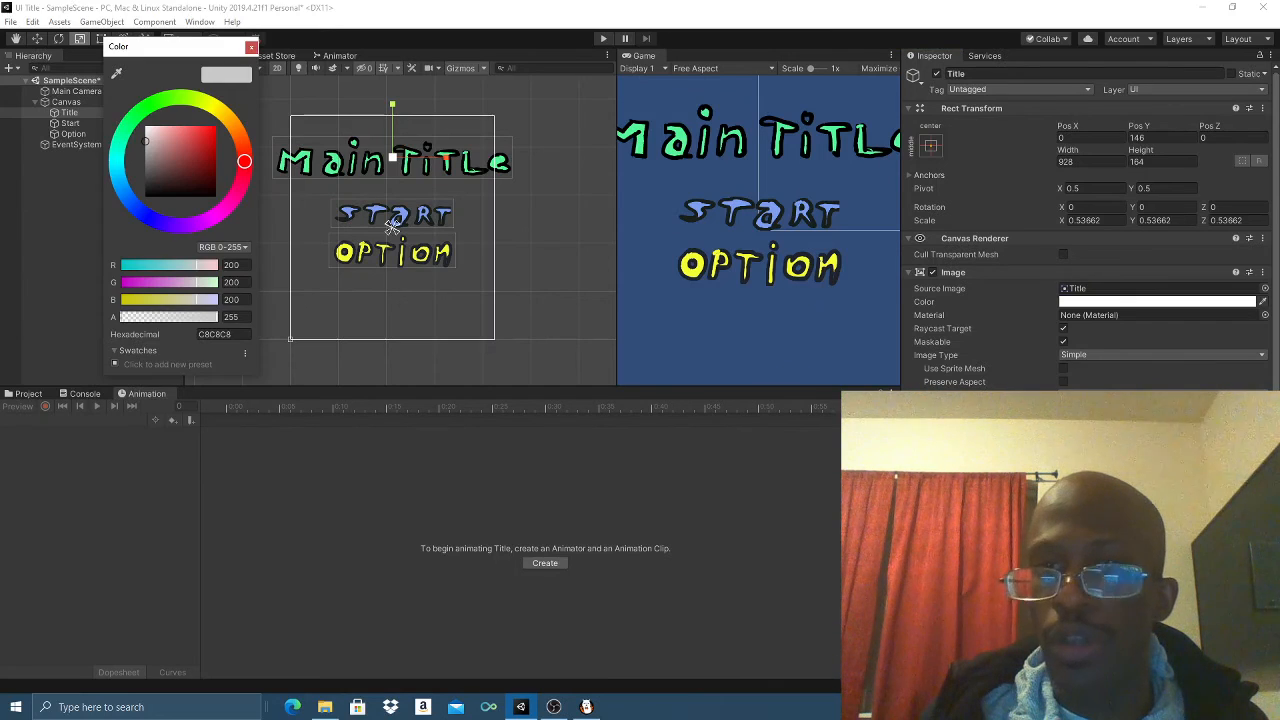
left_click(148, 215)
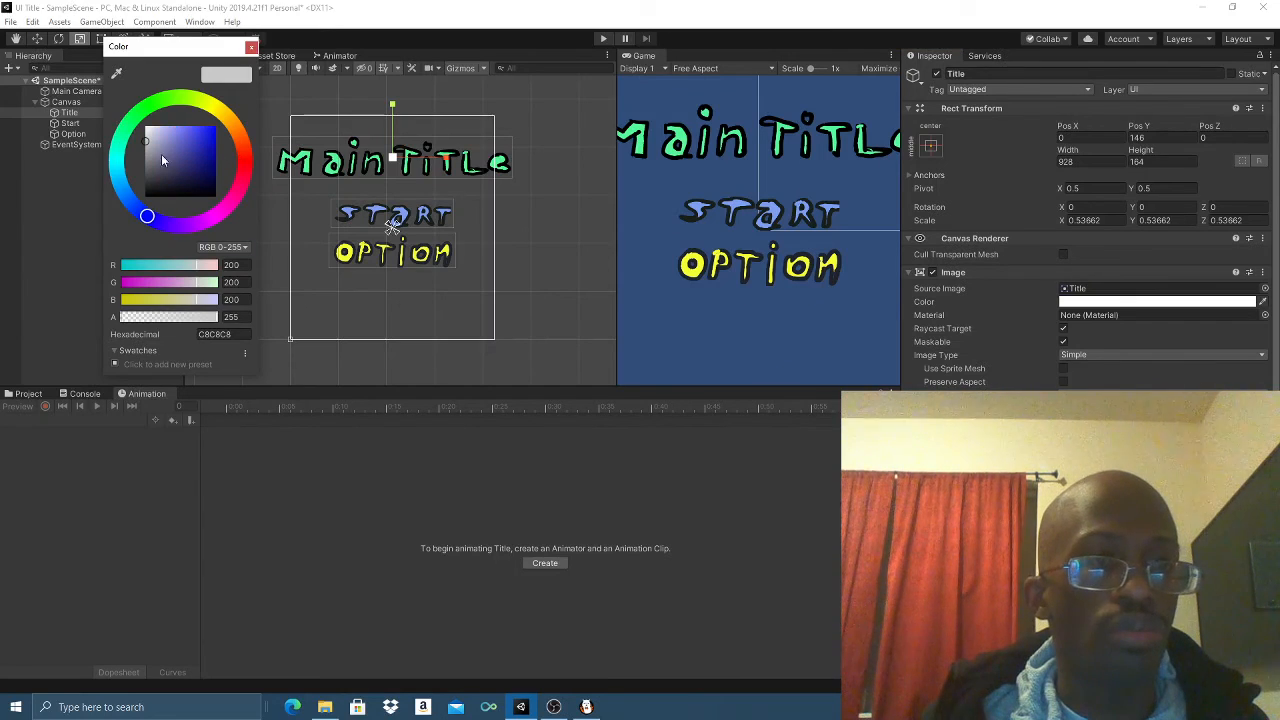
left_click(215, 134)
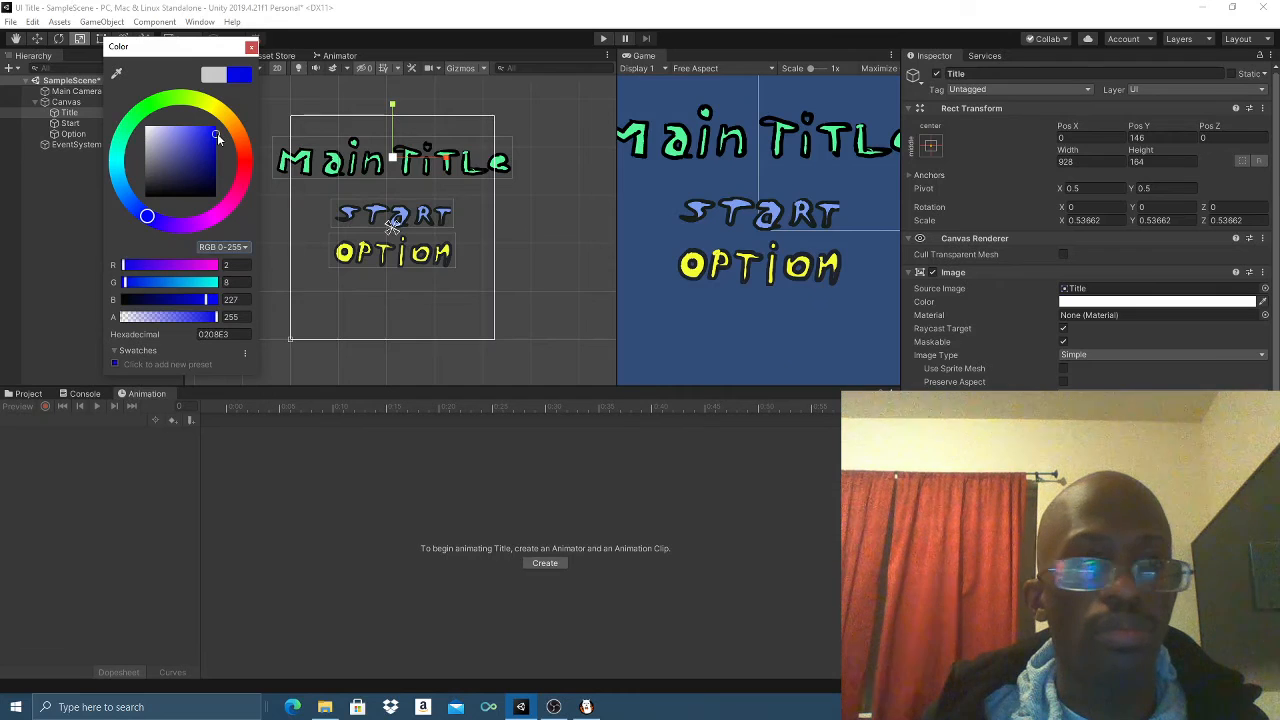
left_click(159, 104)
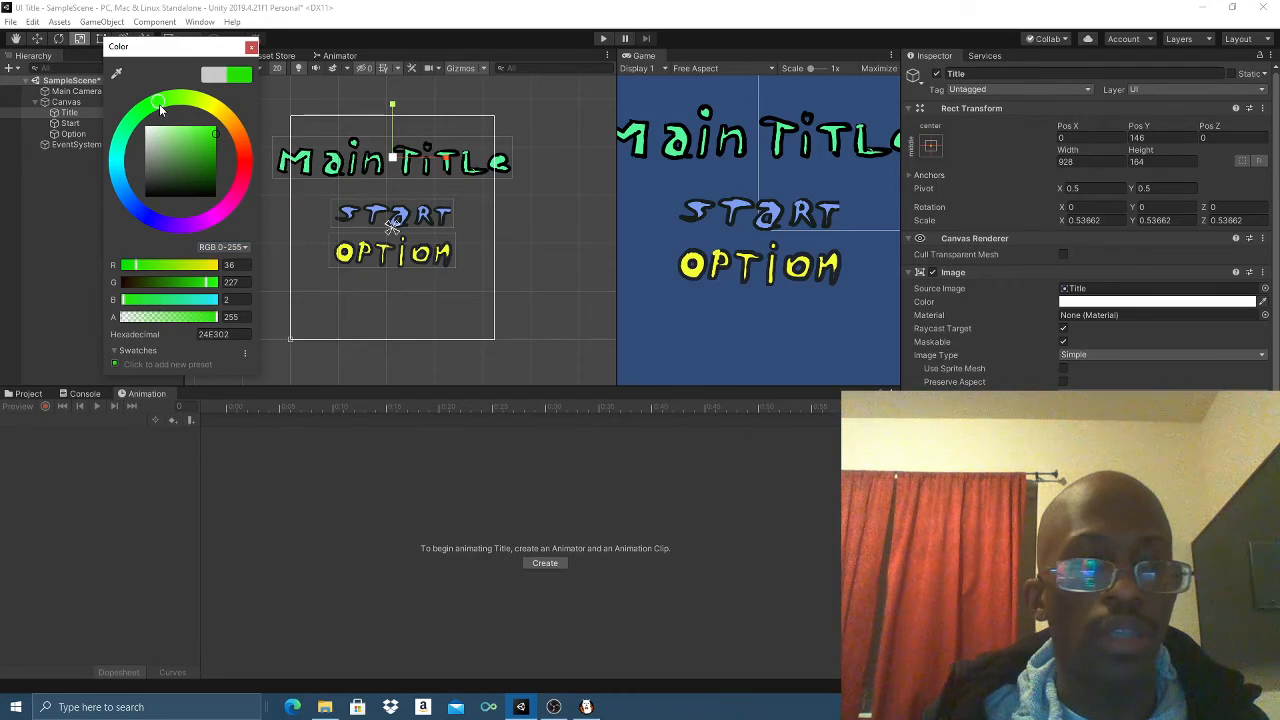
left_click(147, 219)
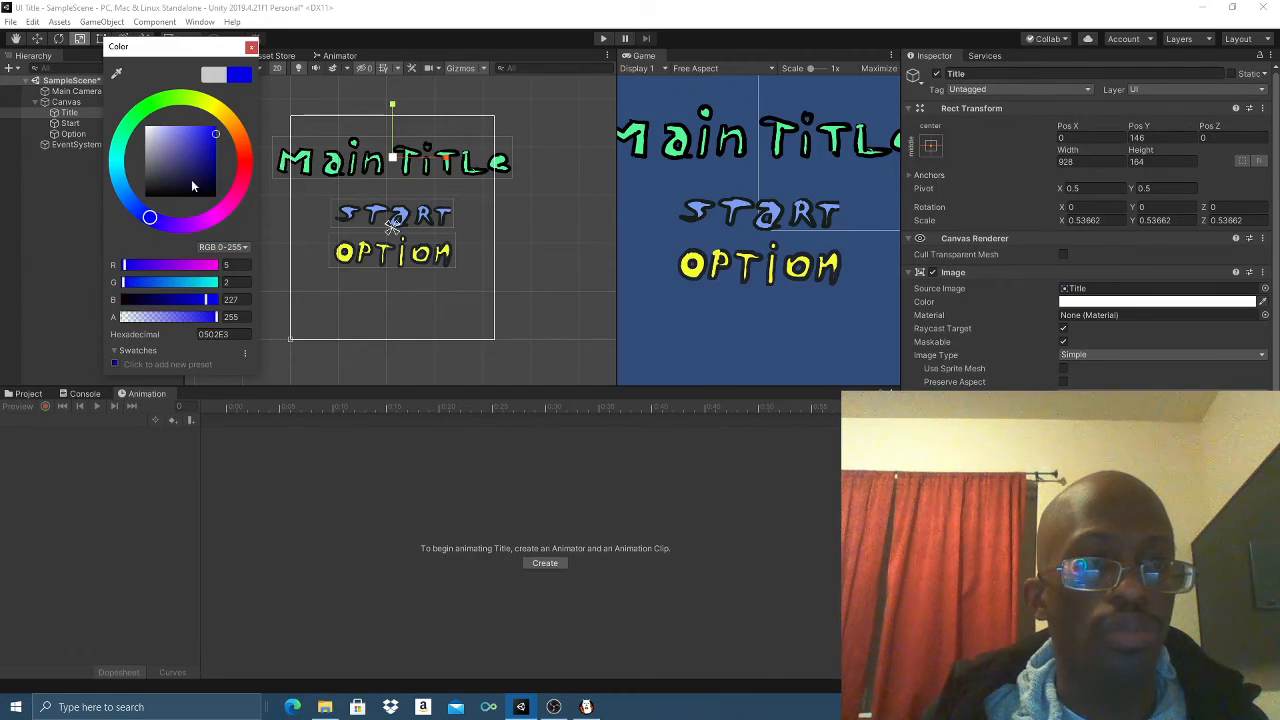
left_click(251, 47)
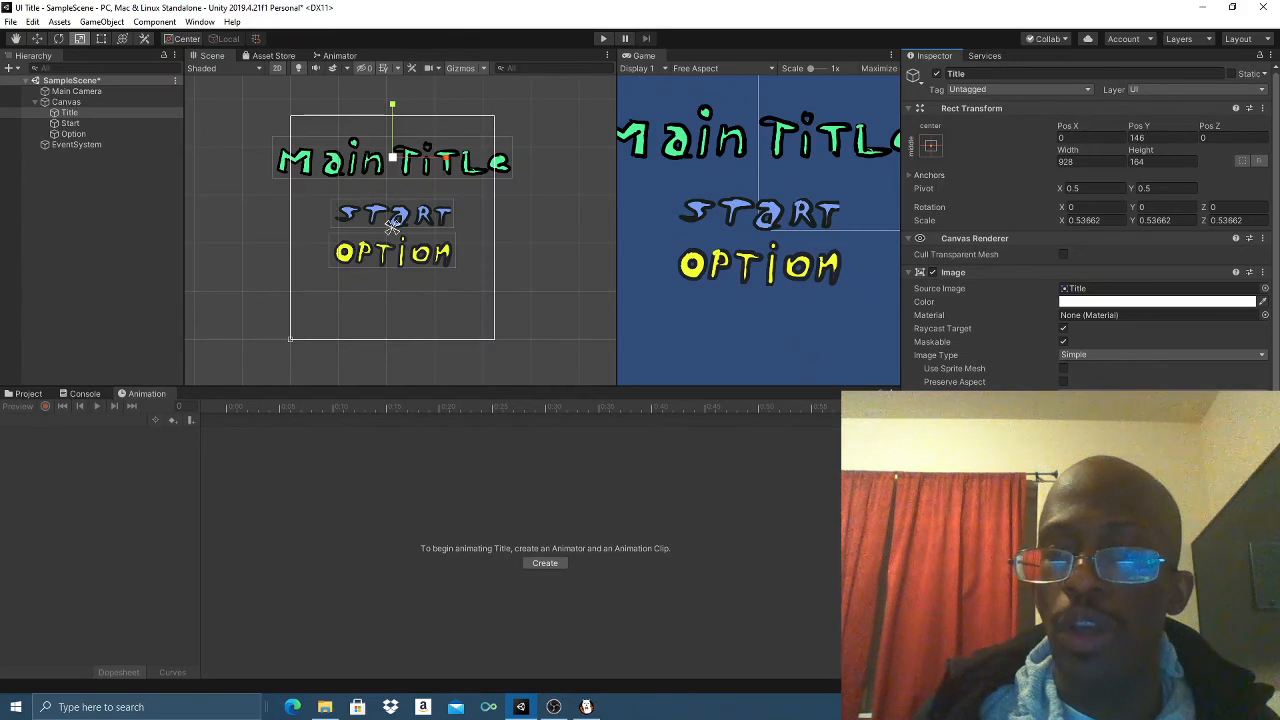
- Play the scene to test the Title's color tint in the Game view, and leave play mode
left_click(603, 39)
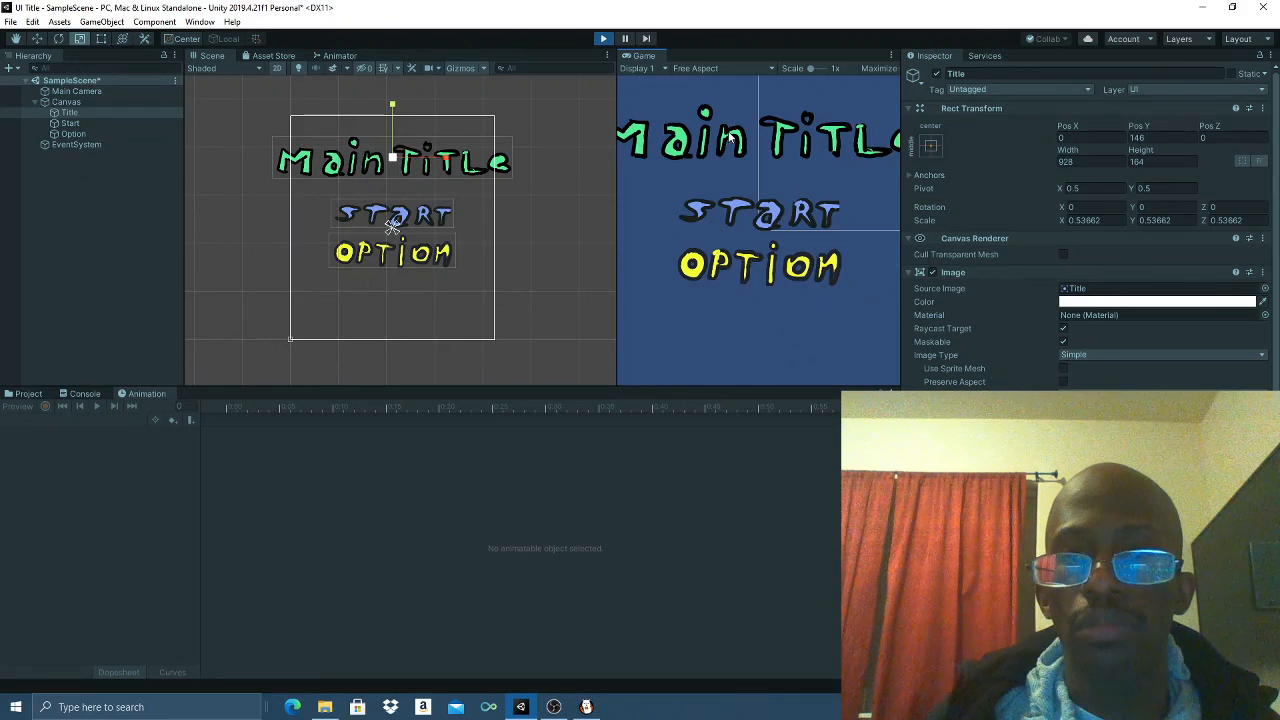
left_click(603, 38)
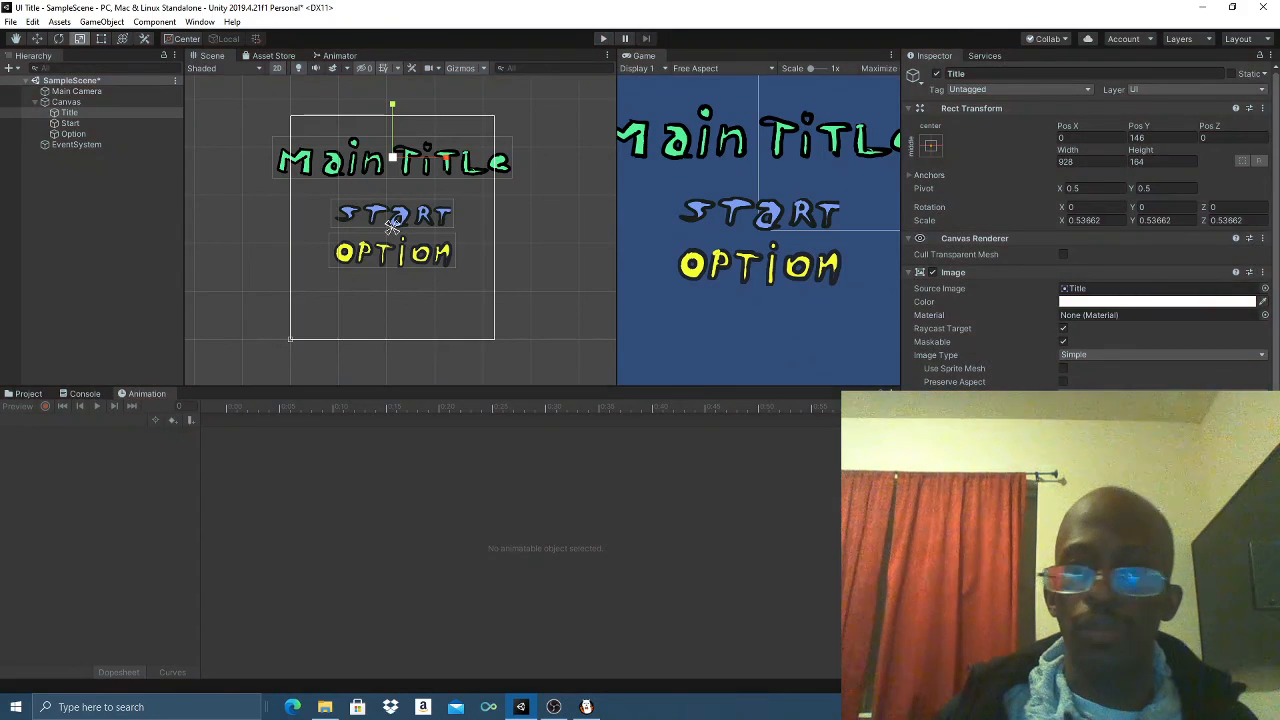
left_click(555, 707)
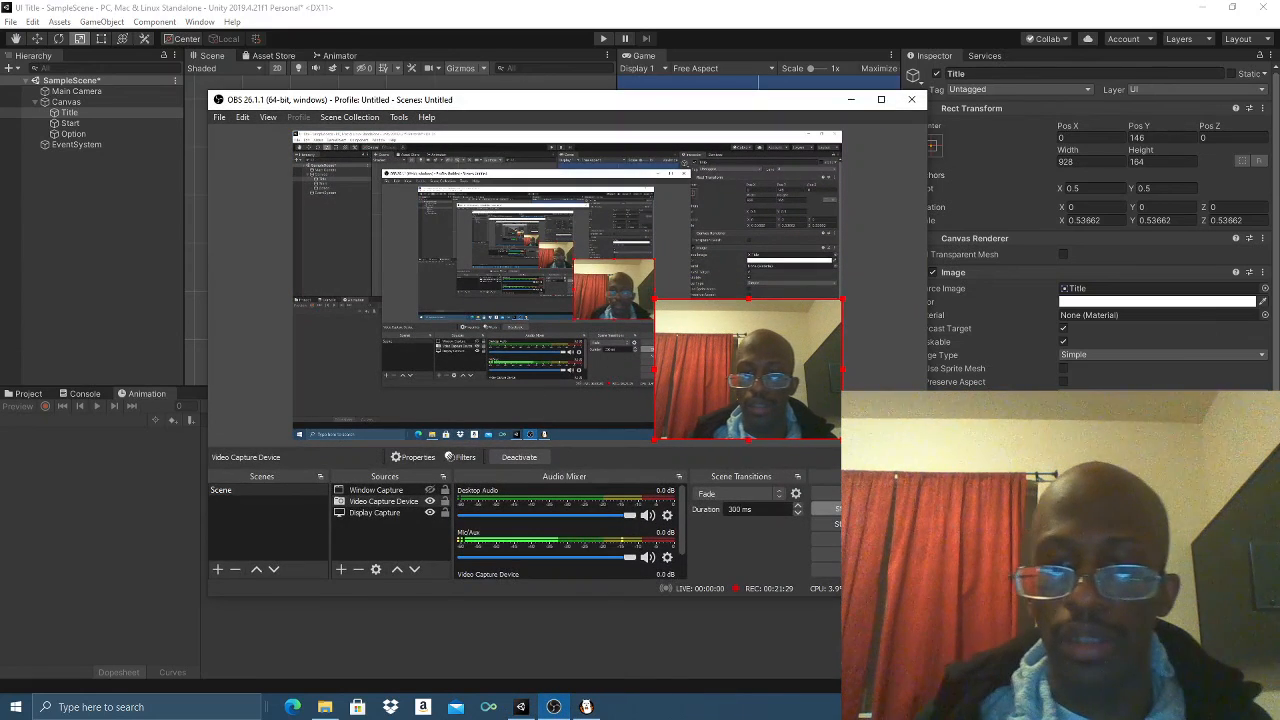